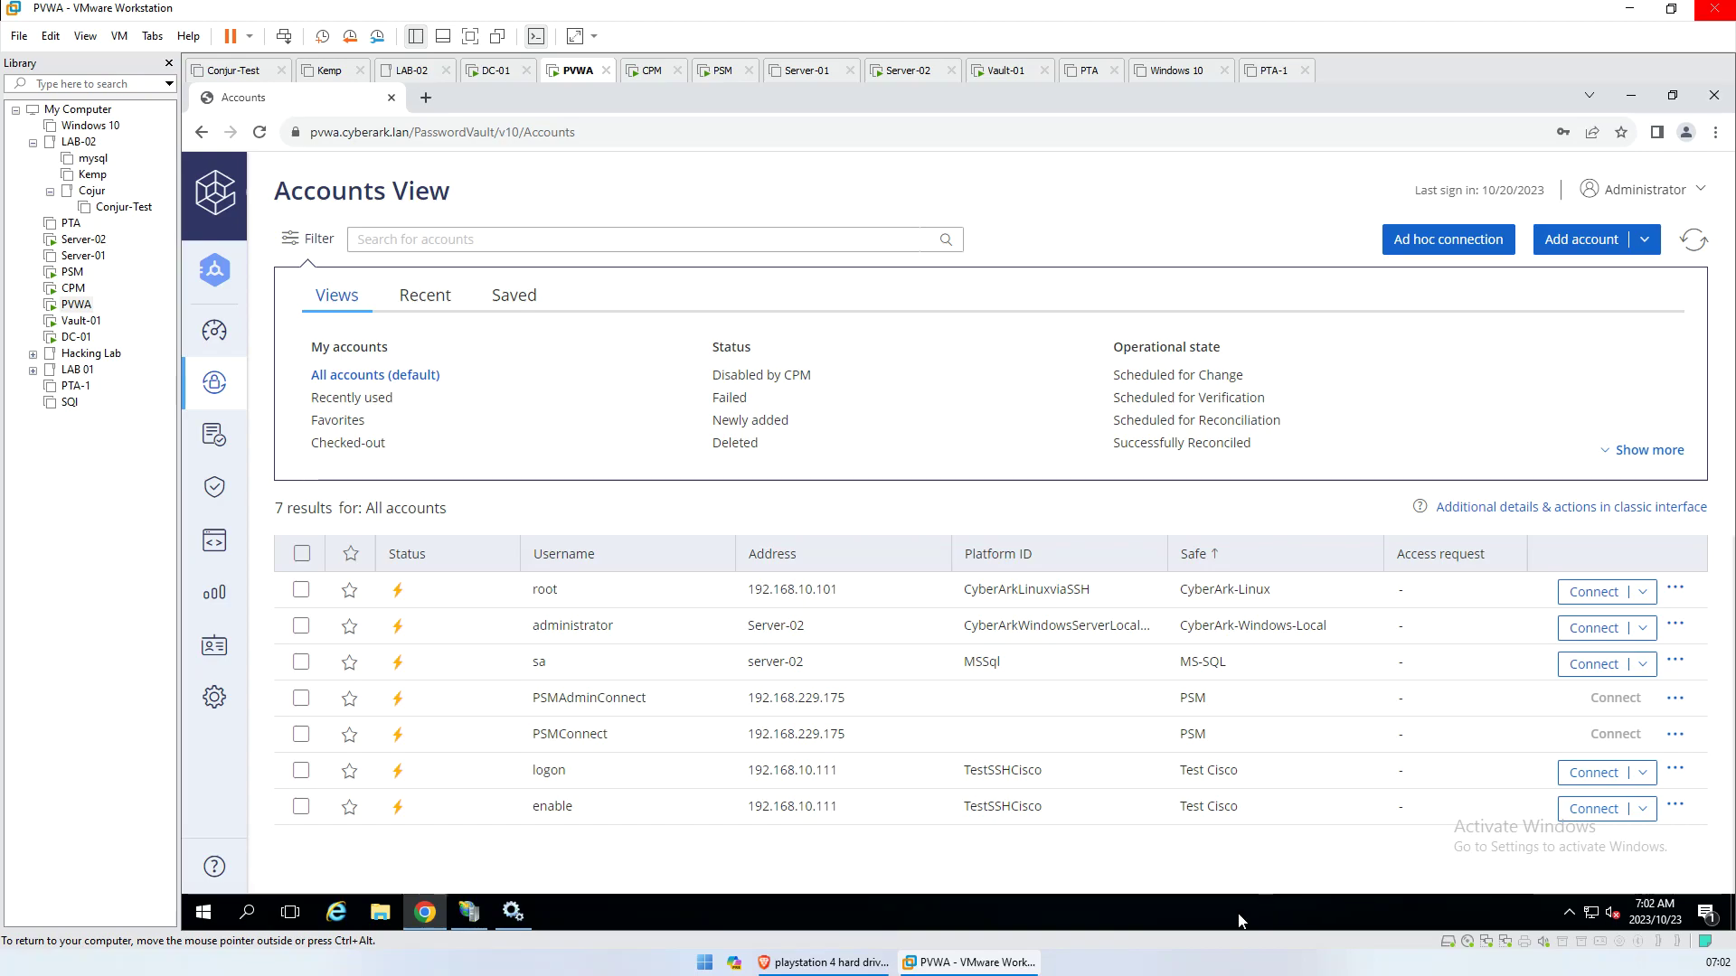
Examine the details and editable properties of the sa account on server-02, leaving the account unedited
left_click(669, 661)
left_click(1519, 352)
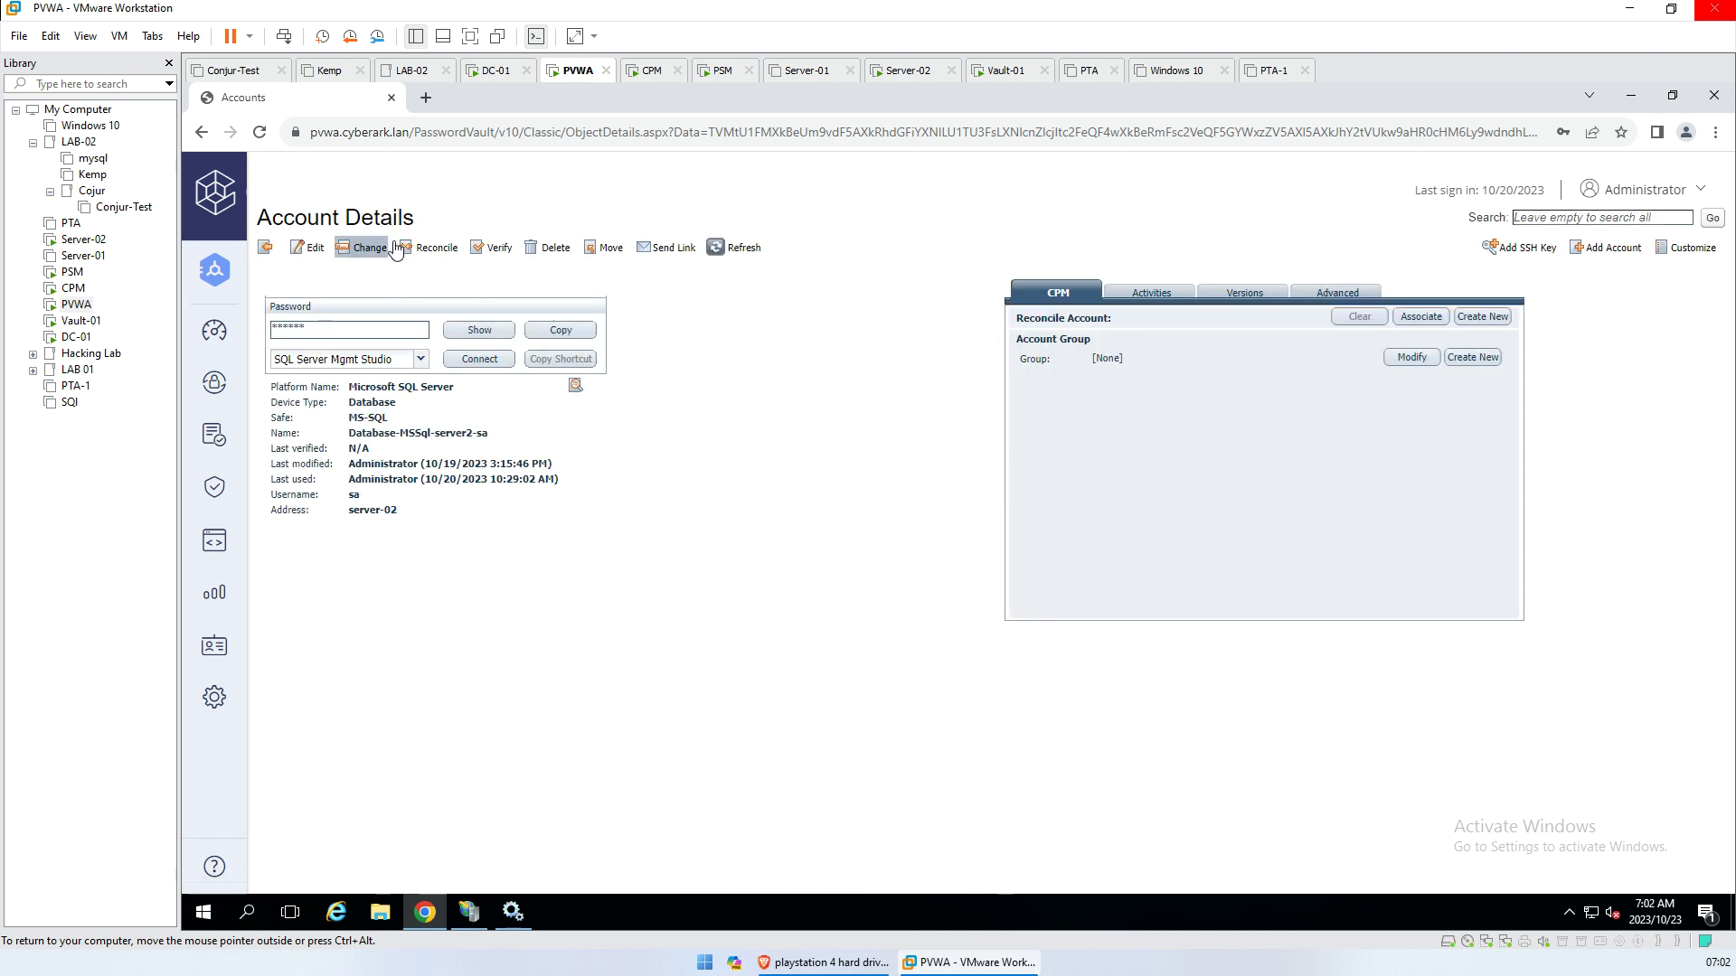
left_click(296, 251)
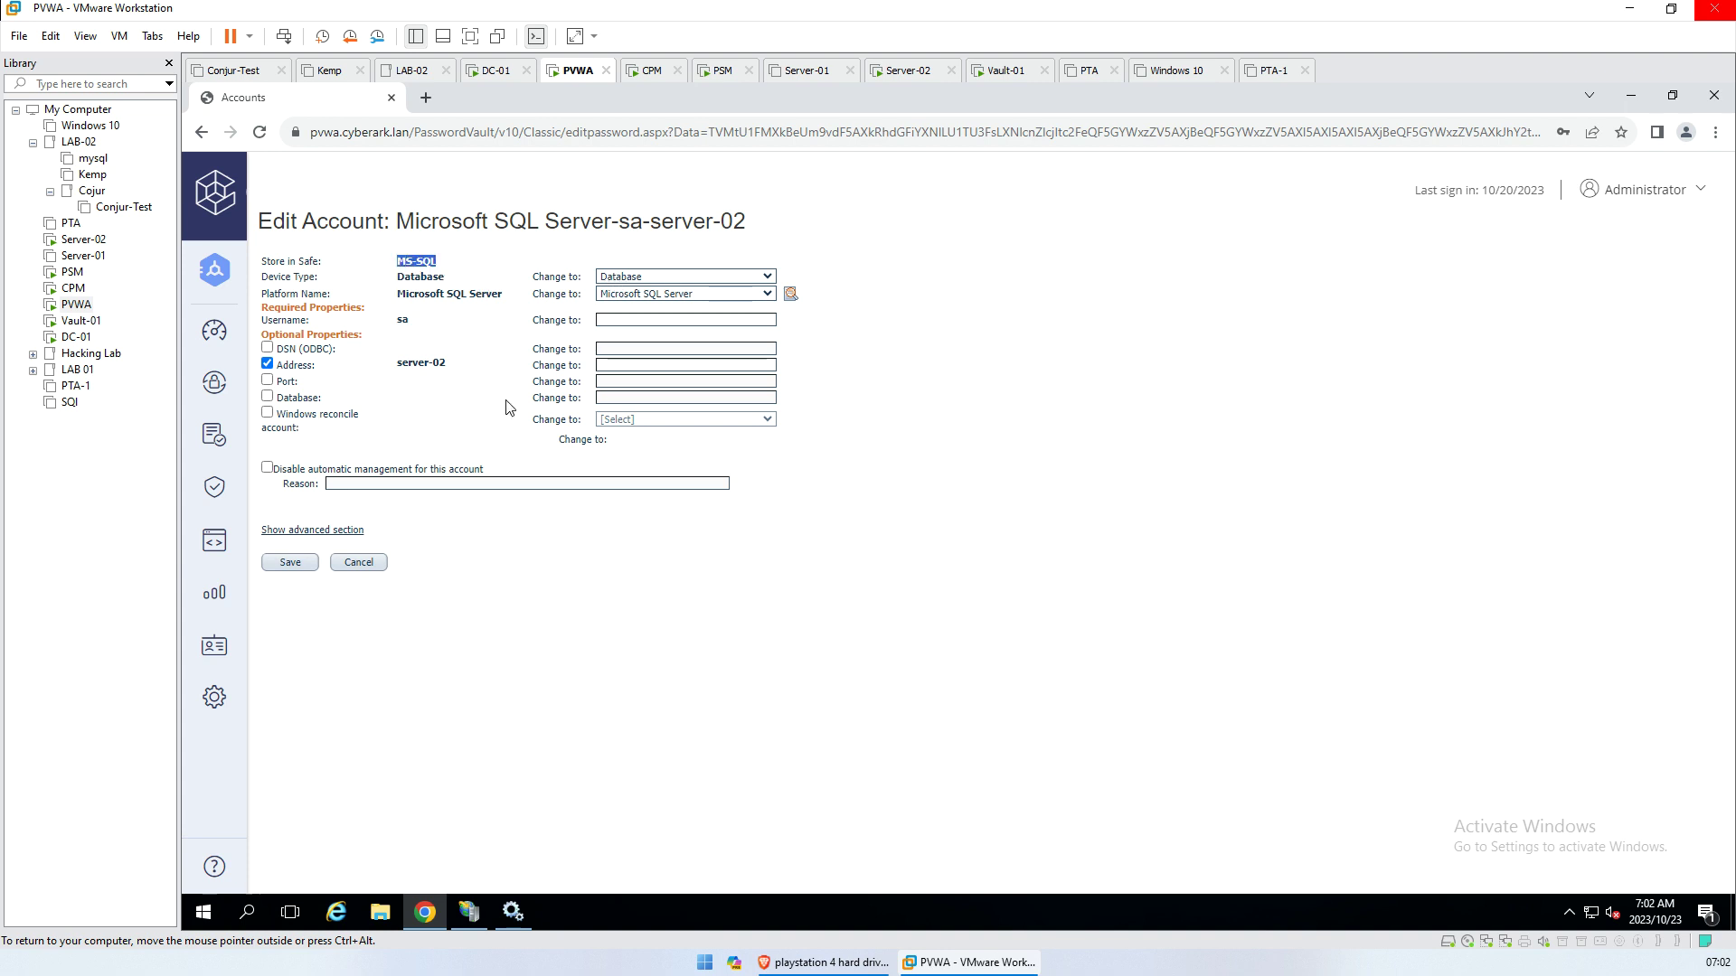
left_click_drag(450, 364, 400, 366)
left_click(359, 562)
Open Platform Management and expand the Database group of target platforms
left_click(215, 699)
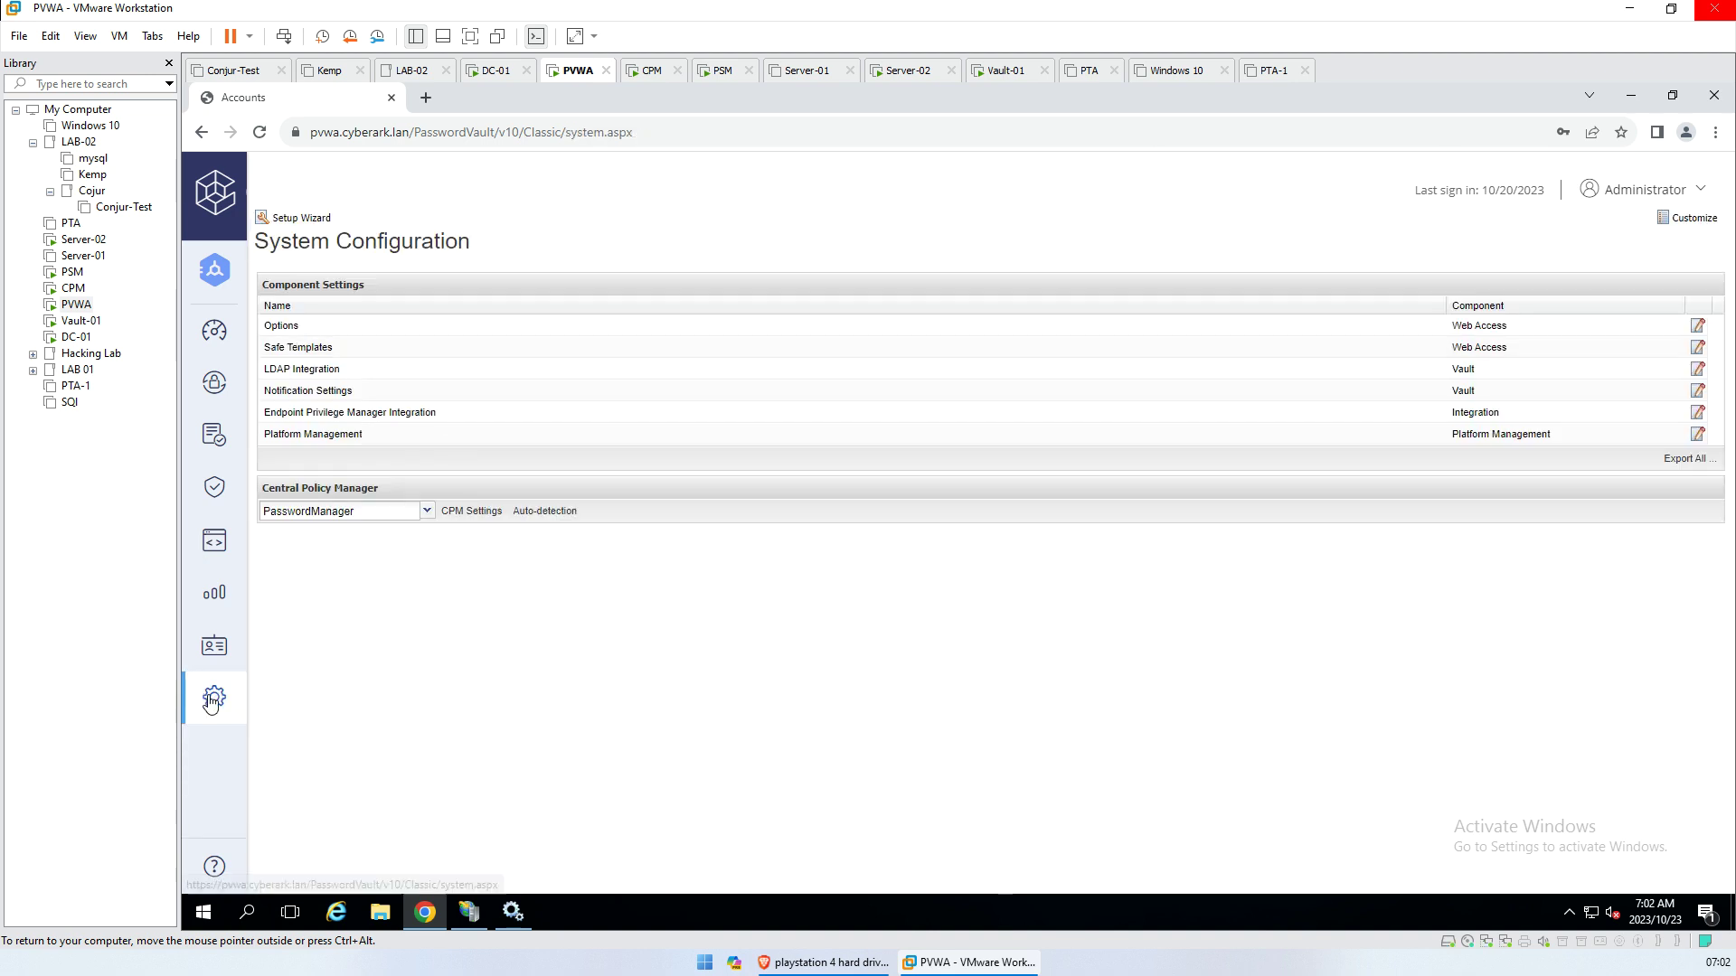
mouse_move(221, 712)
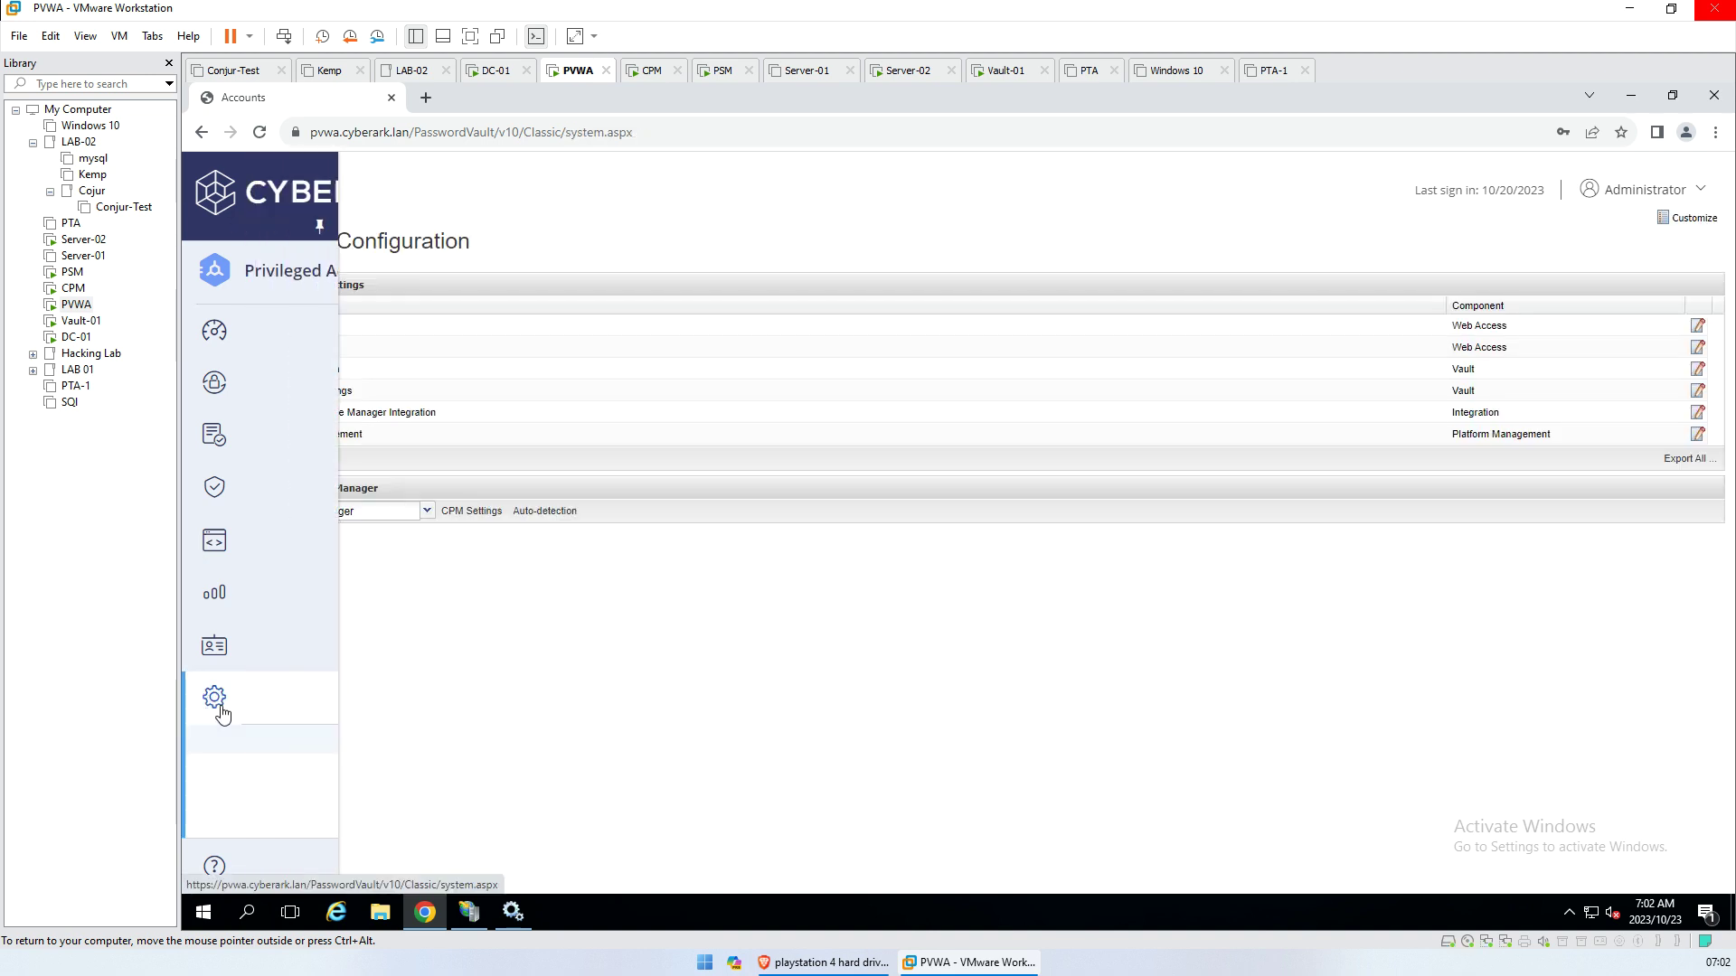
left_click(319, 770)
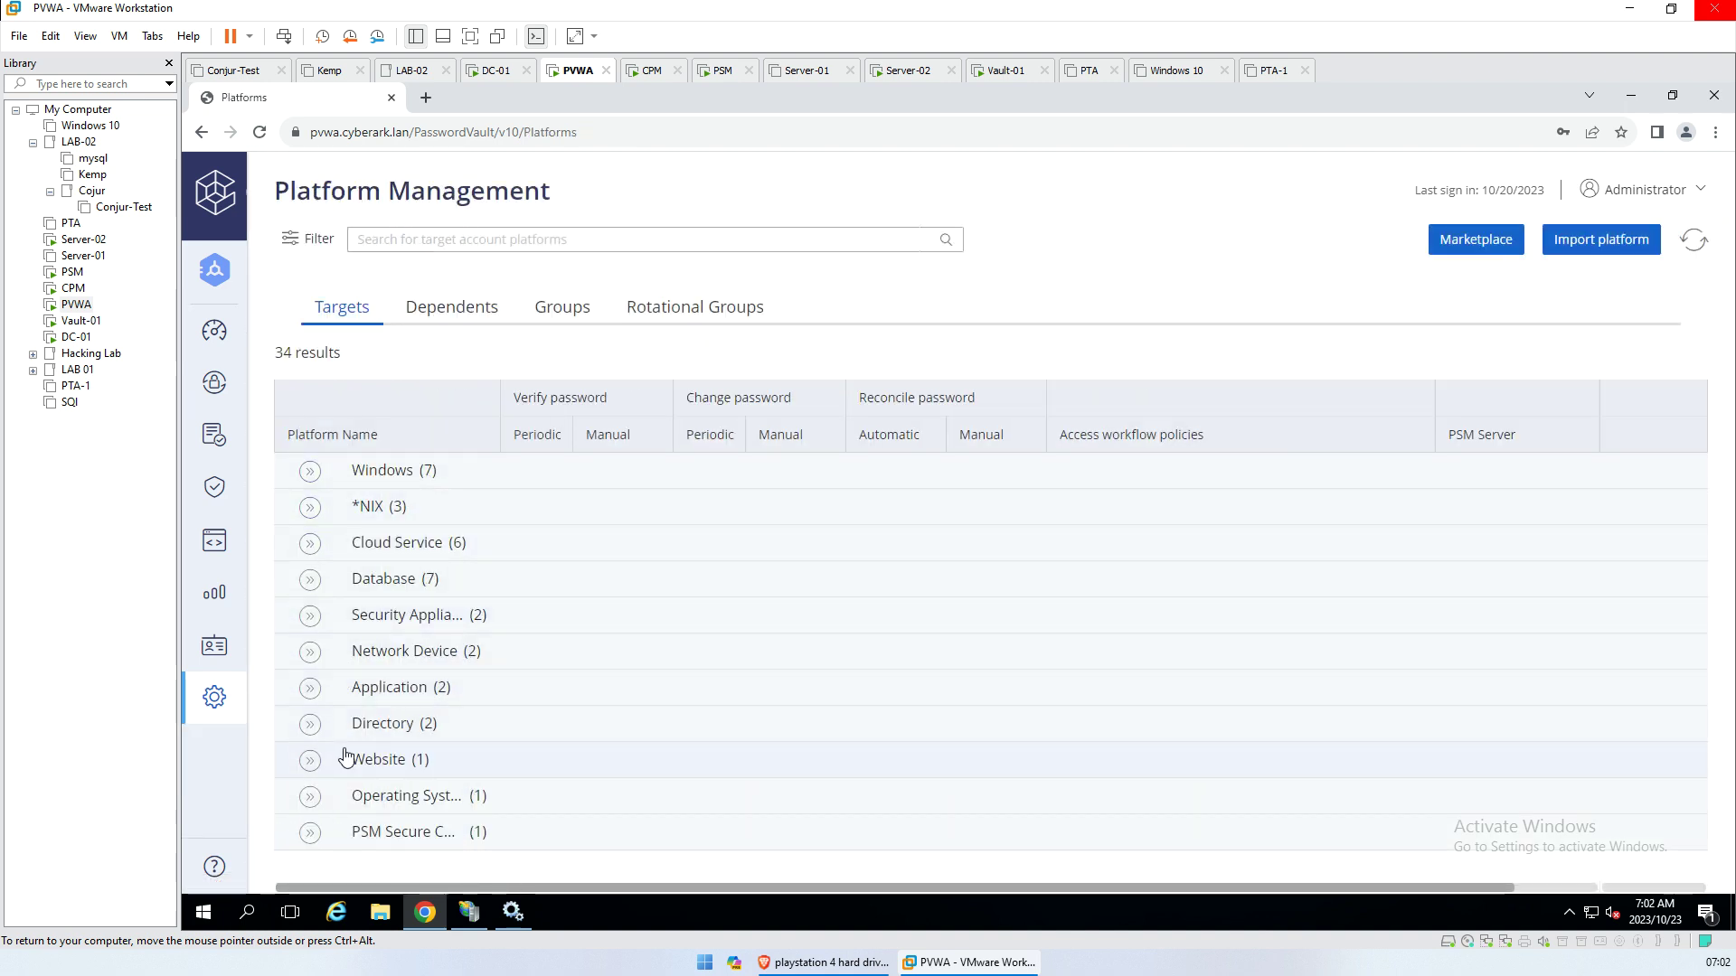
left_click(309, 580)
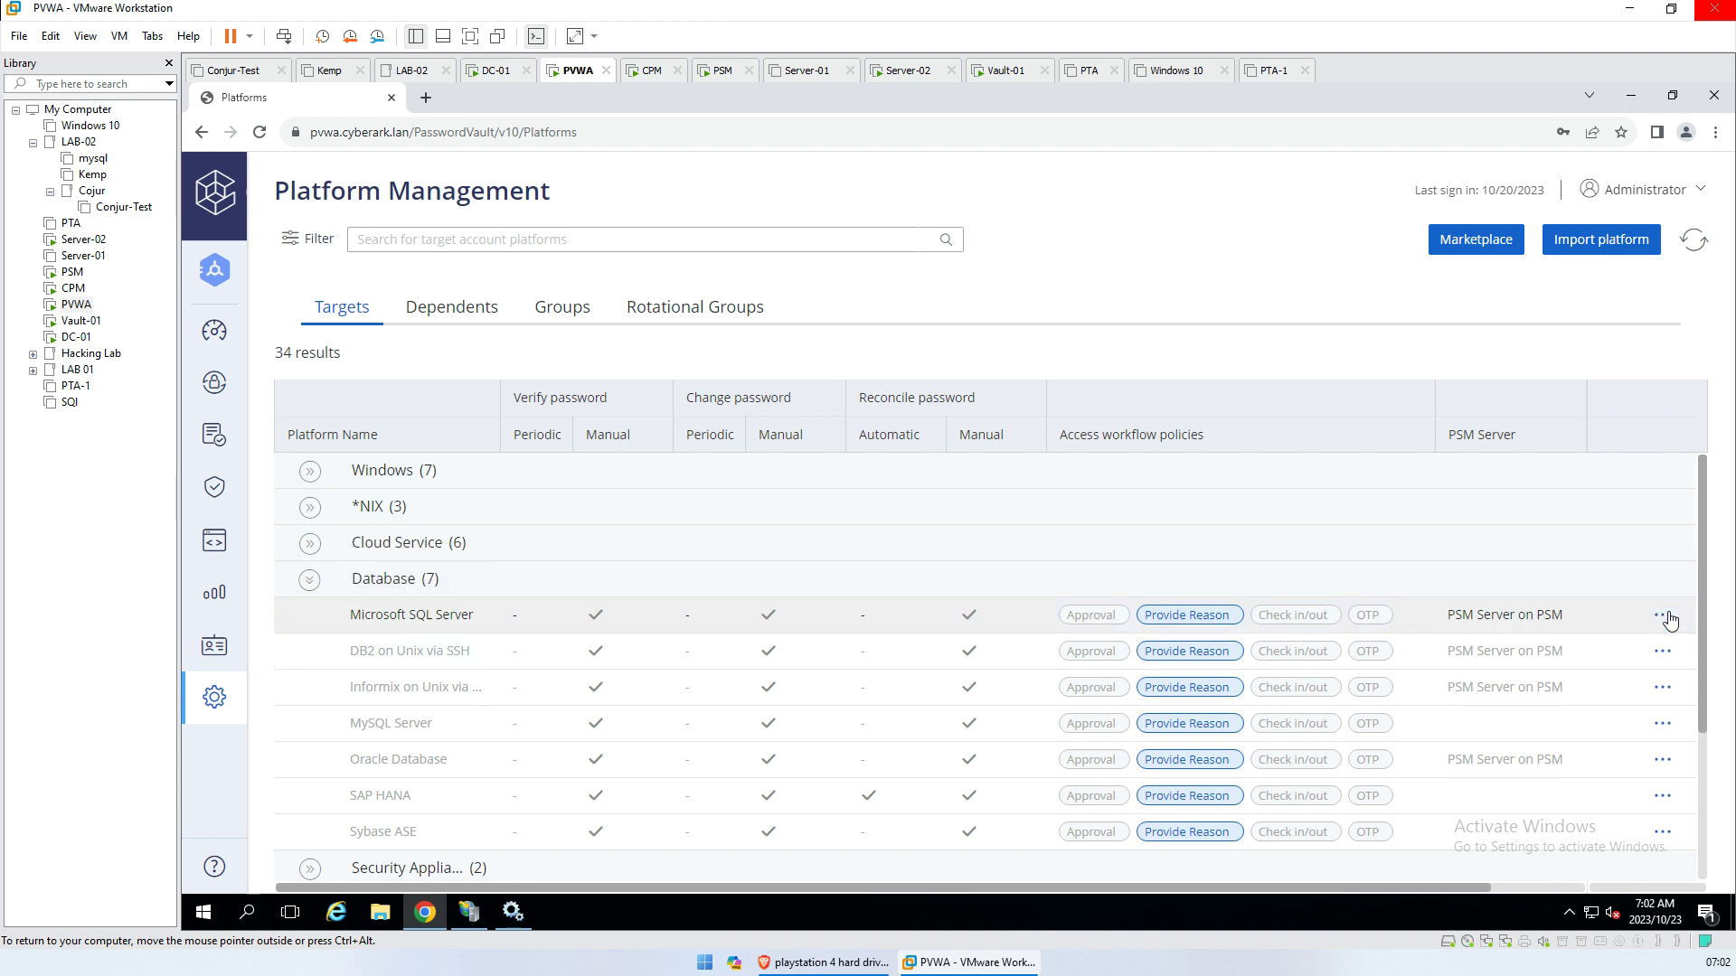
Examine the PSM connectors assigned to the Microsoft SQL Server platform and leave without saving
left_click(1663, 651)
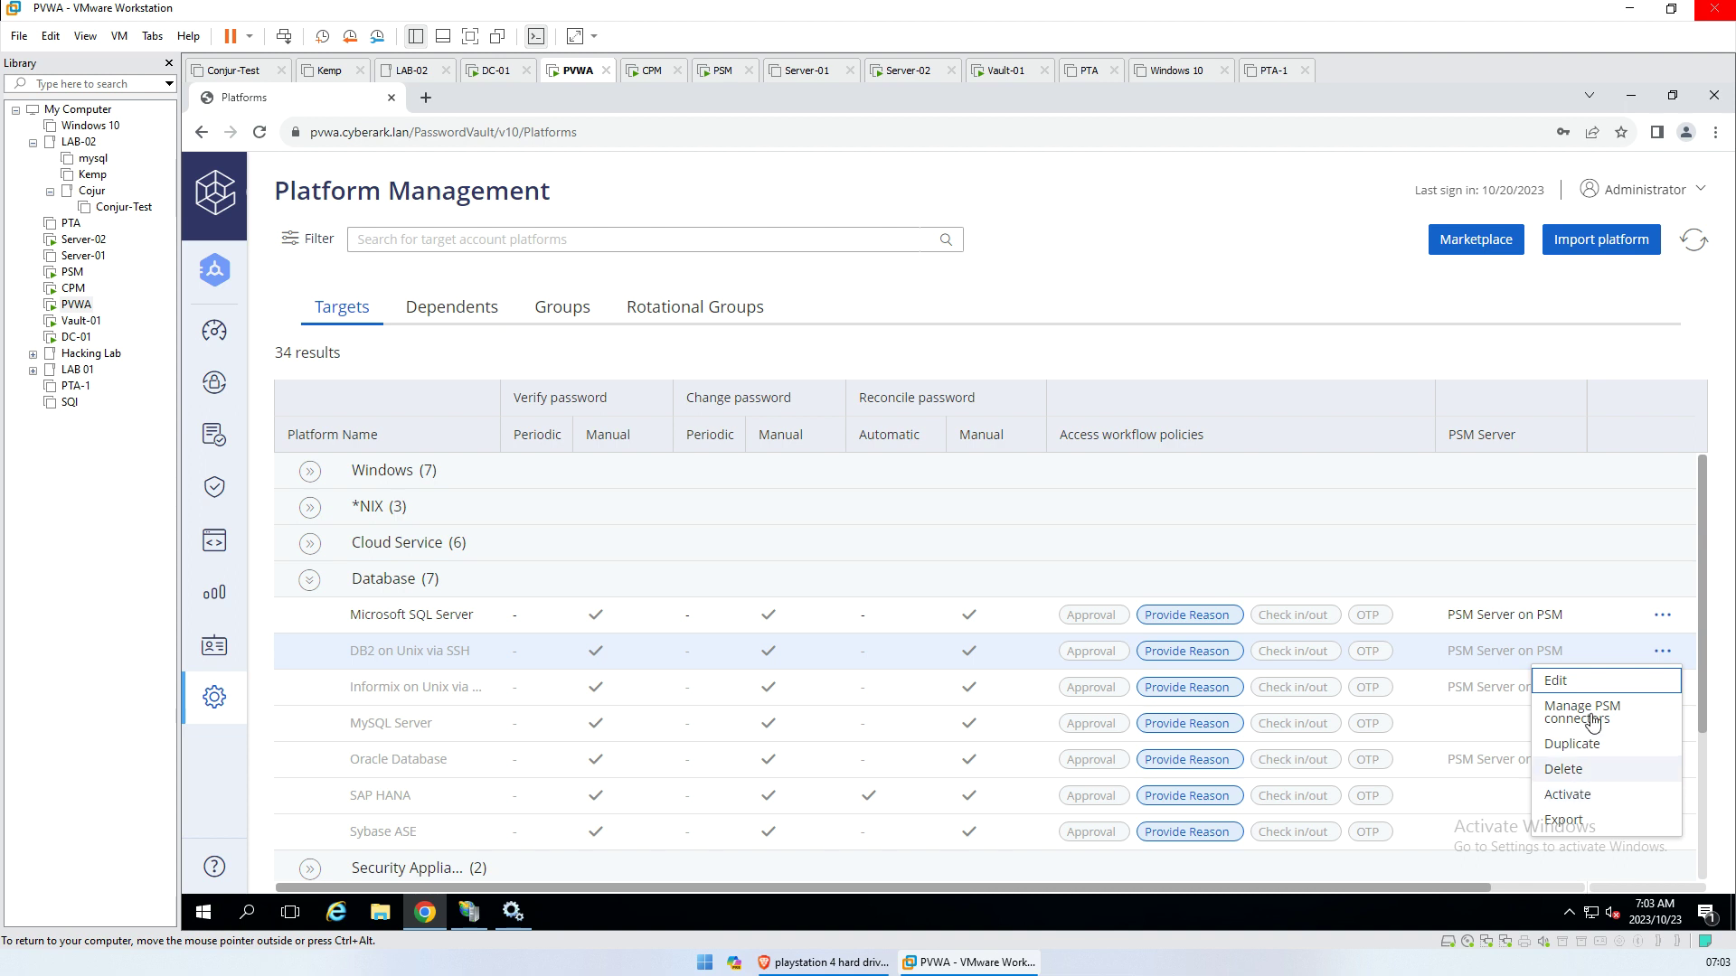
left_click(1663, 615)
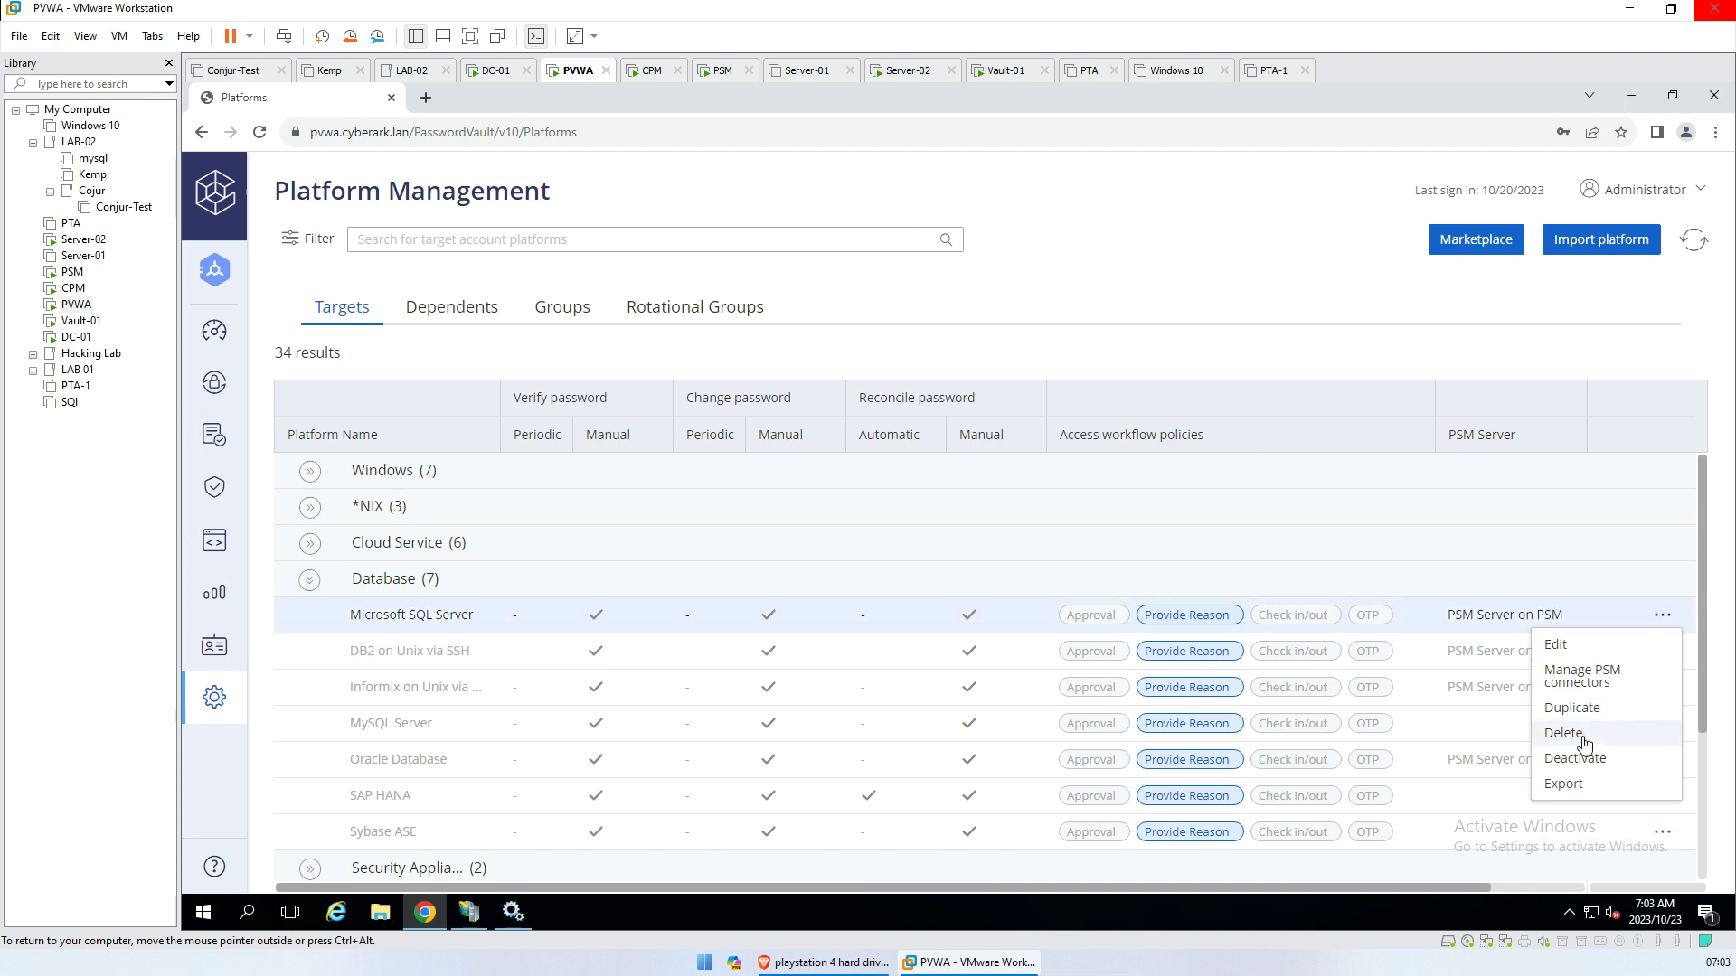
left_click(1476, 621)
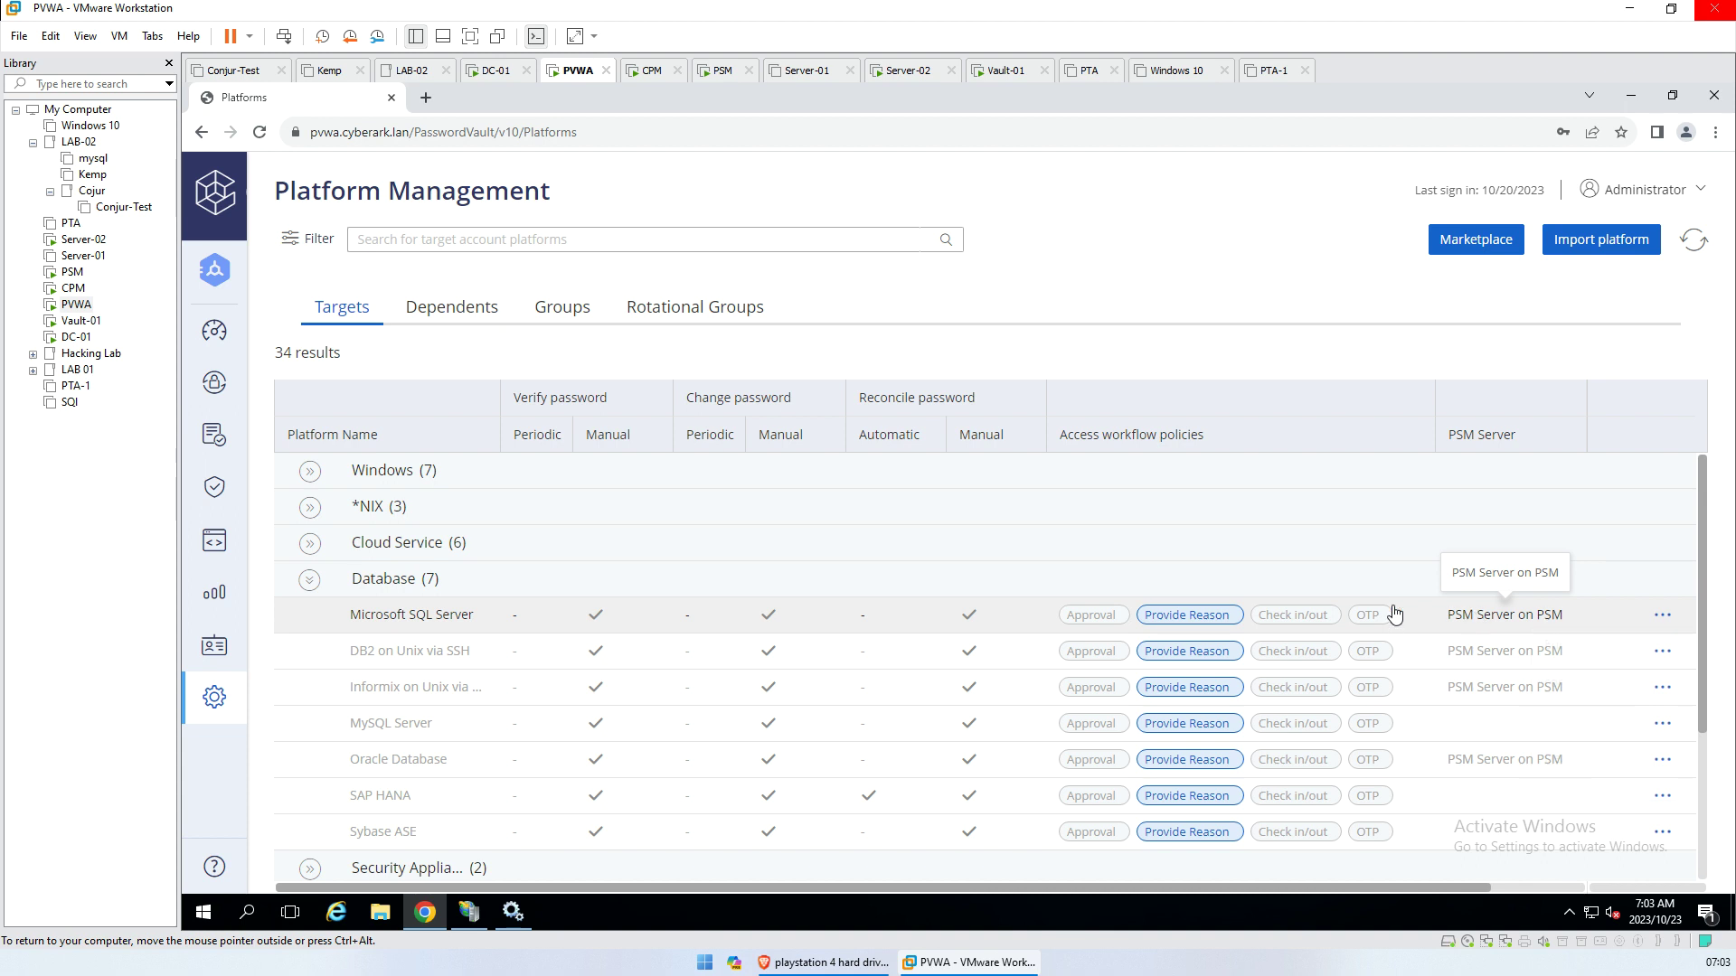
left_click(1662, 622)
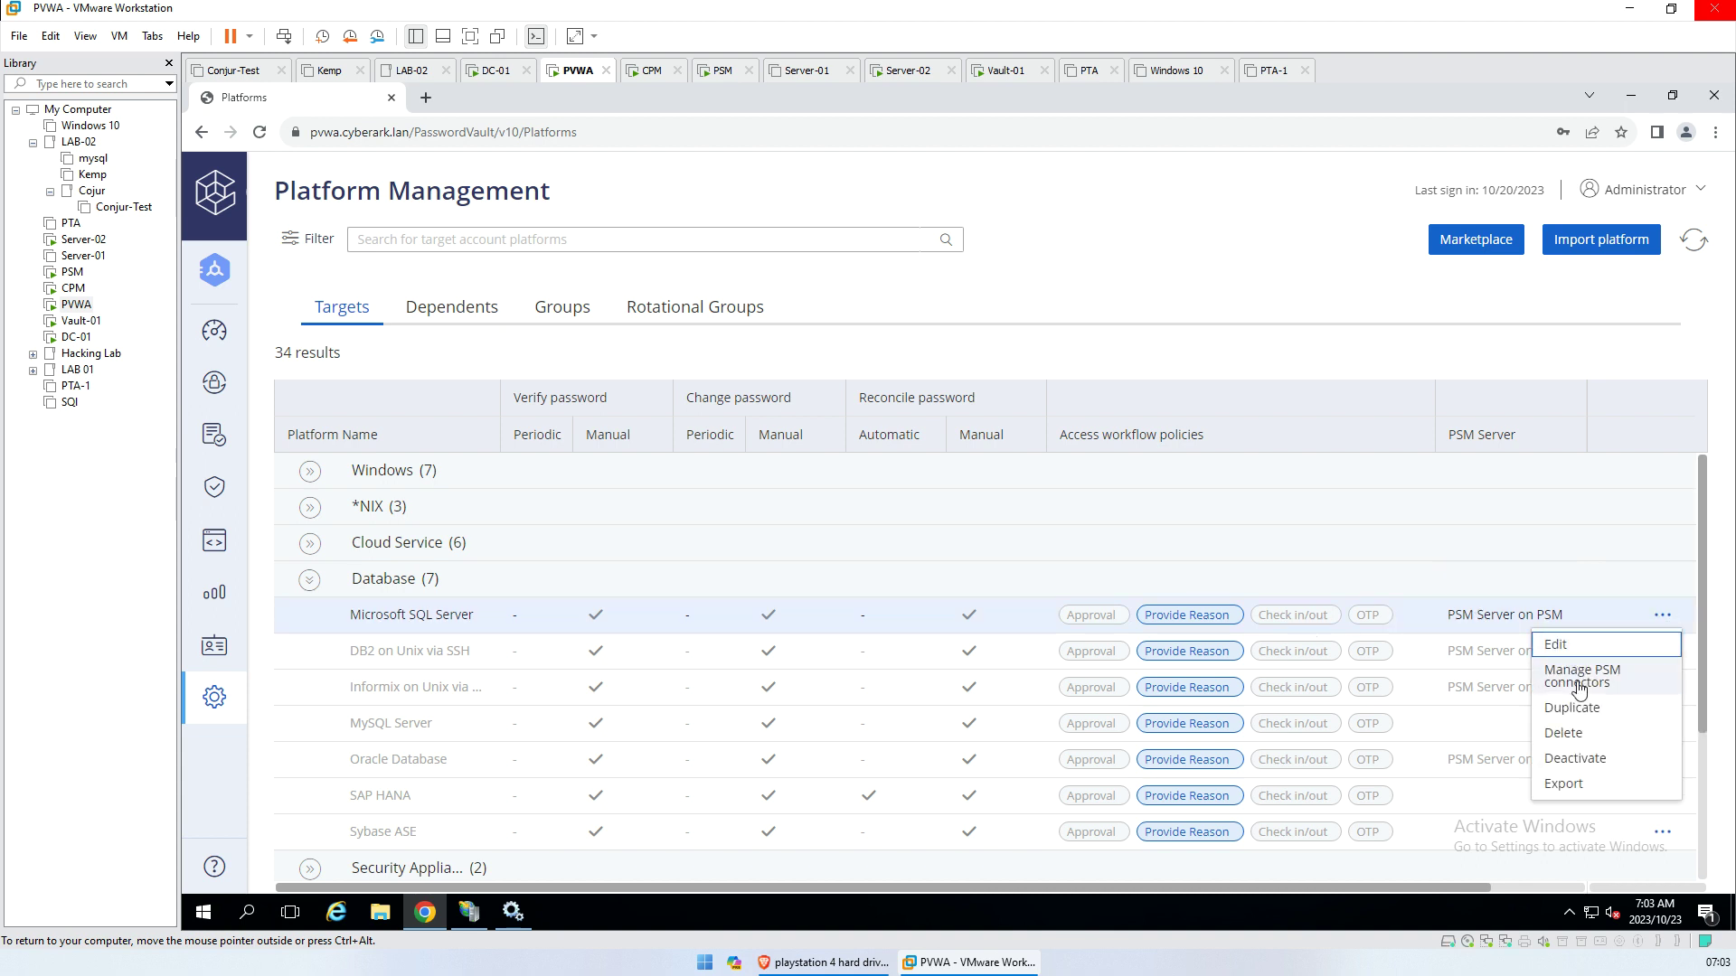
left_click(1580, 674)
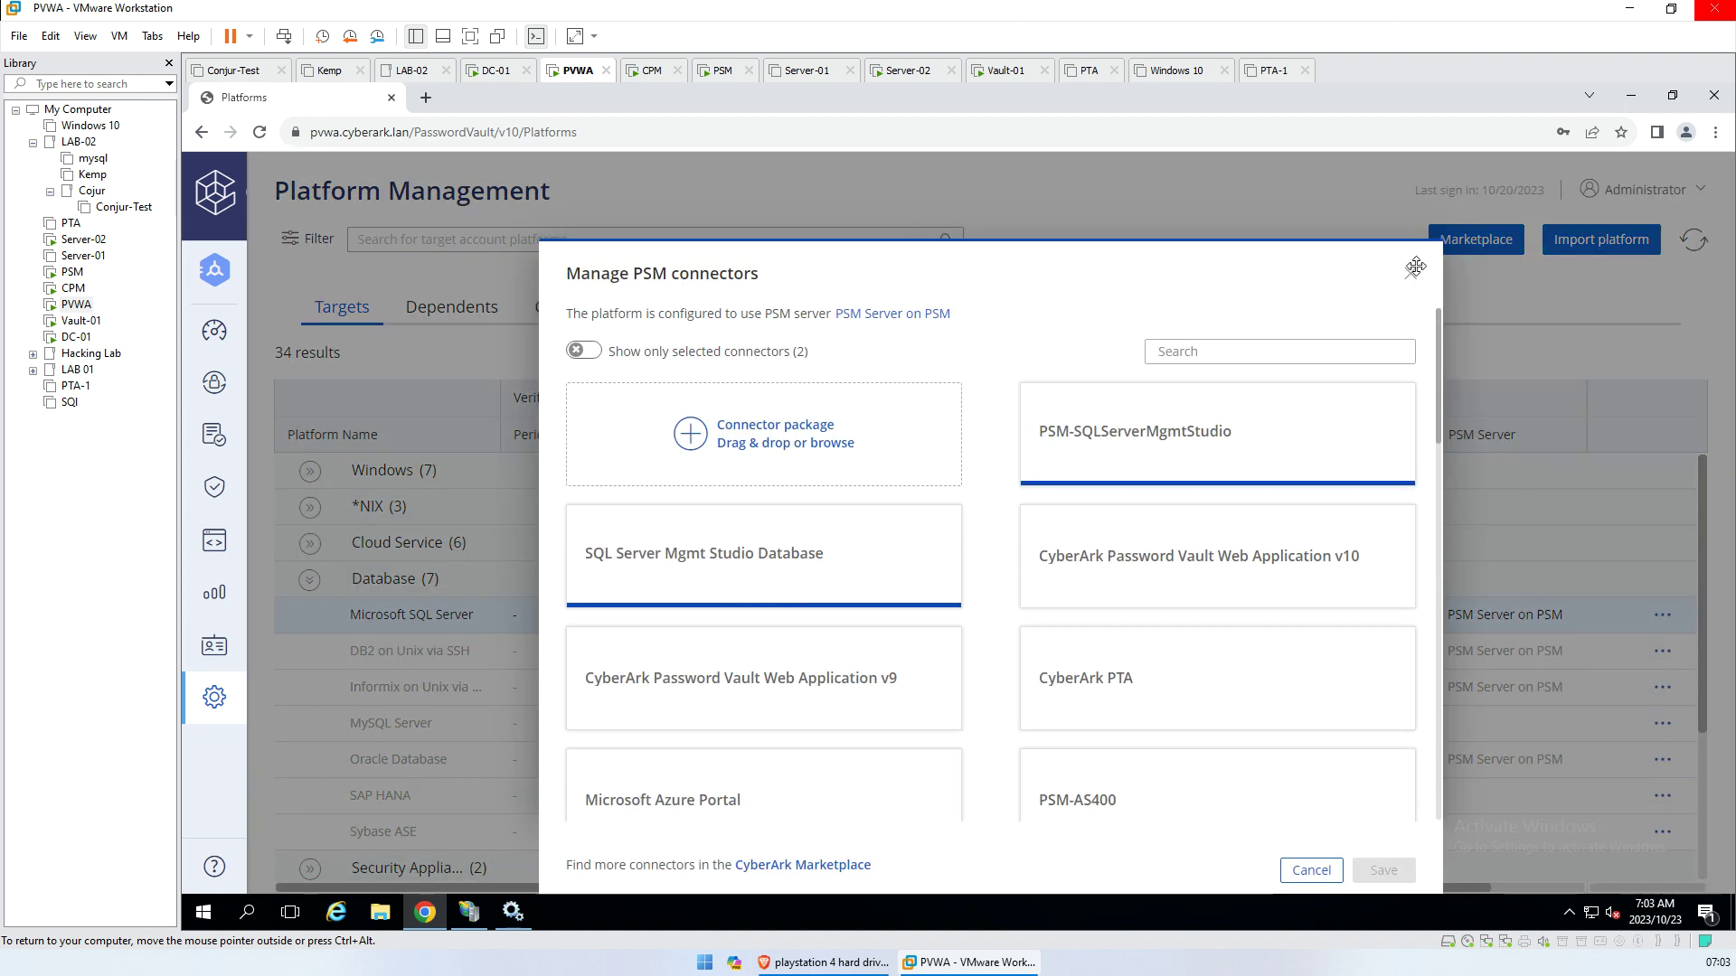
mouse_move(1193, 450)
left_click(1326, 873)
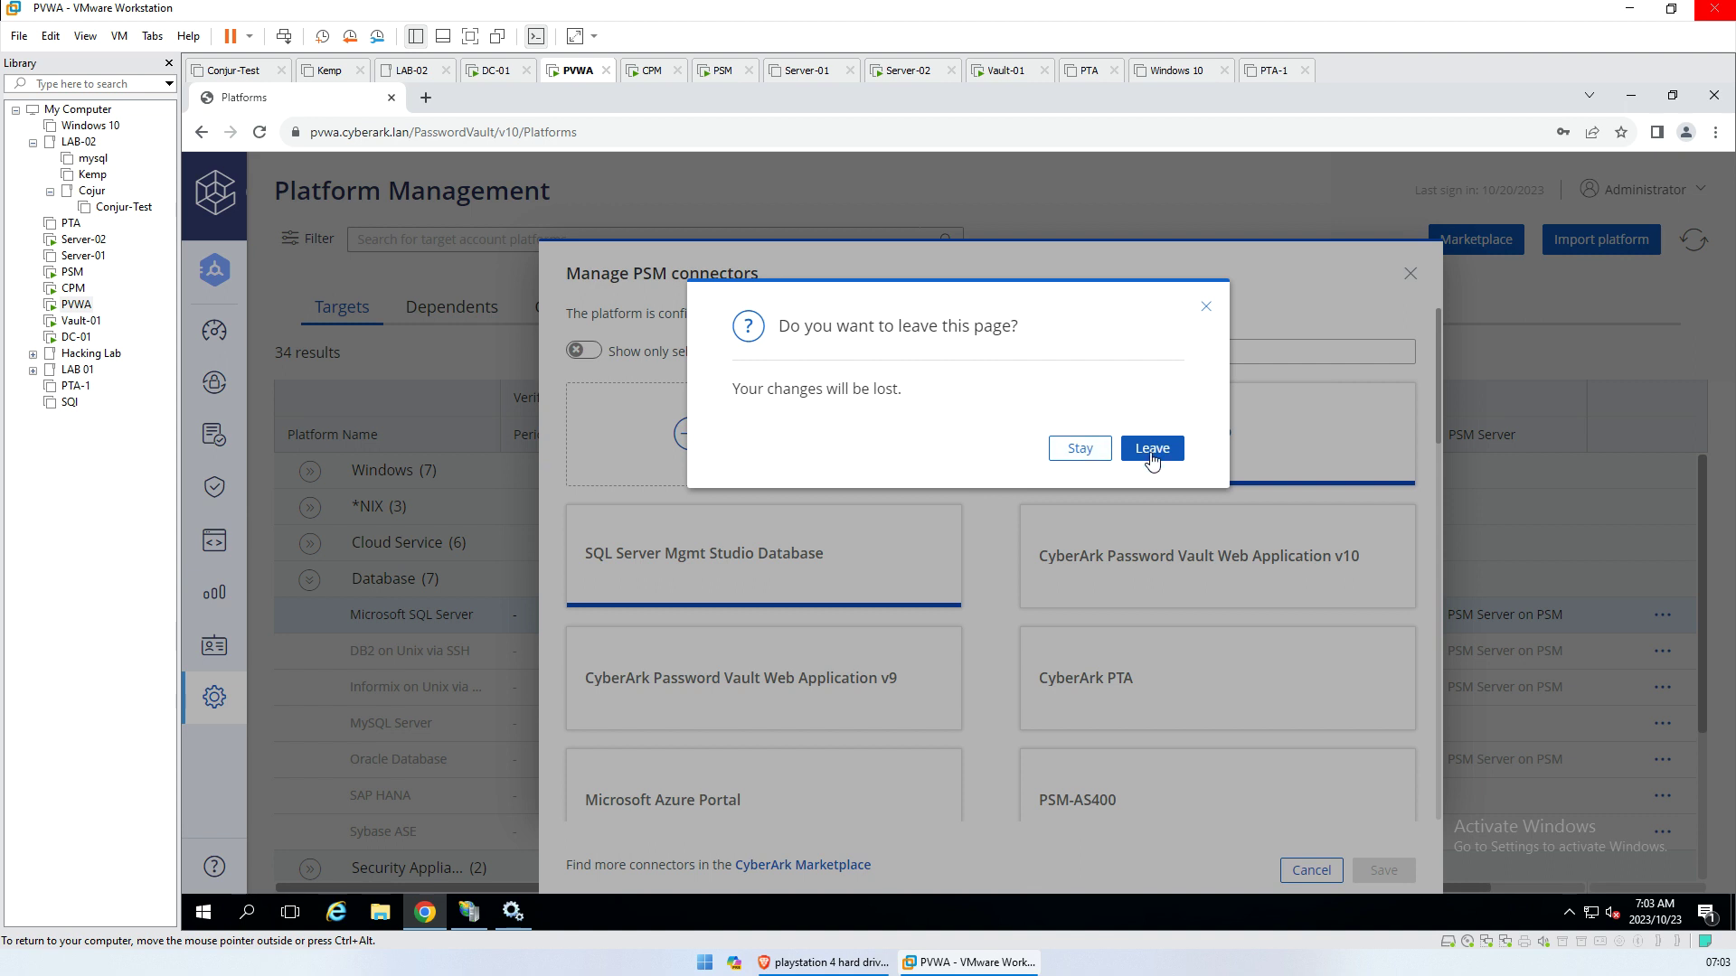
left_click(1150, 454)
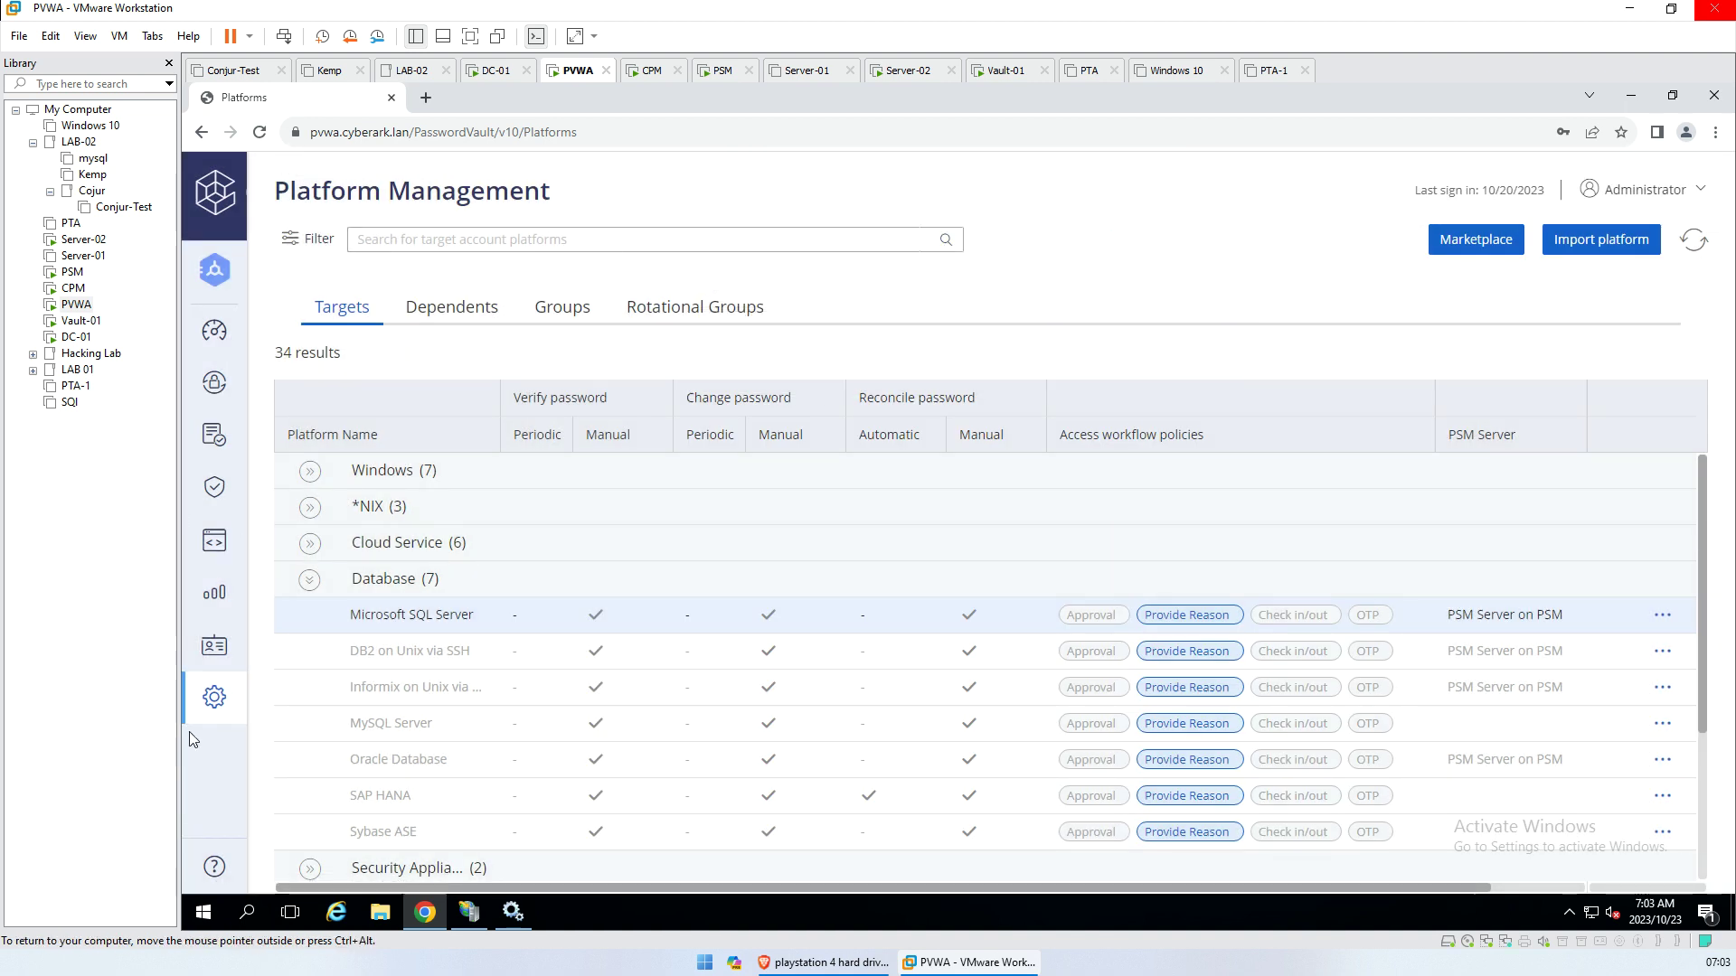
Open the Web Access Options in System Configuration, expand Connection Components, and view the PSM-SQLServerMgmtStudio-Win properties
mouse_move(283, 543)
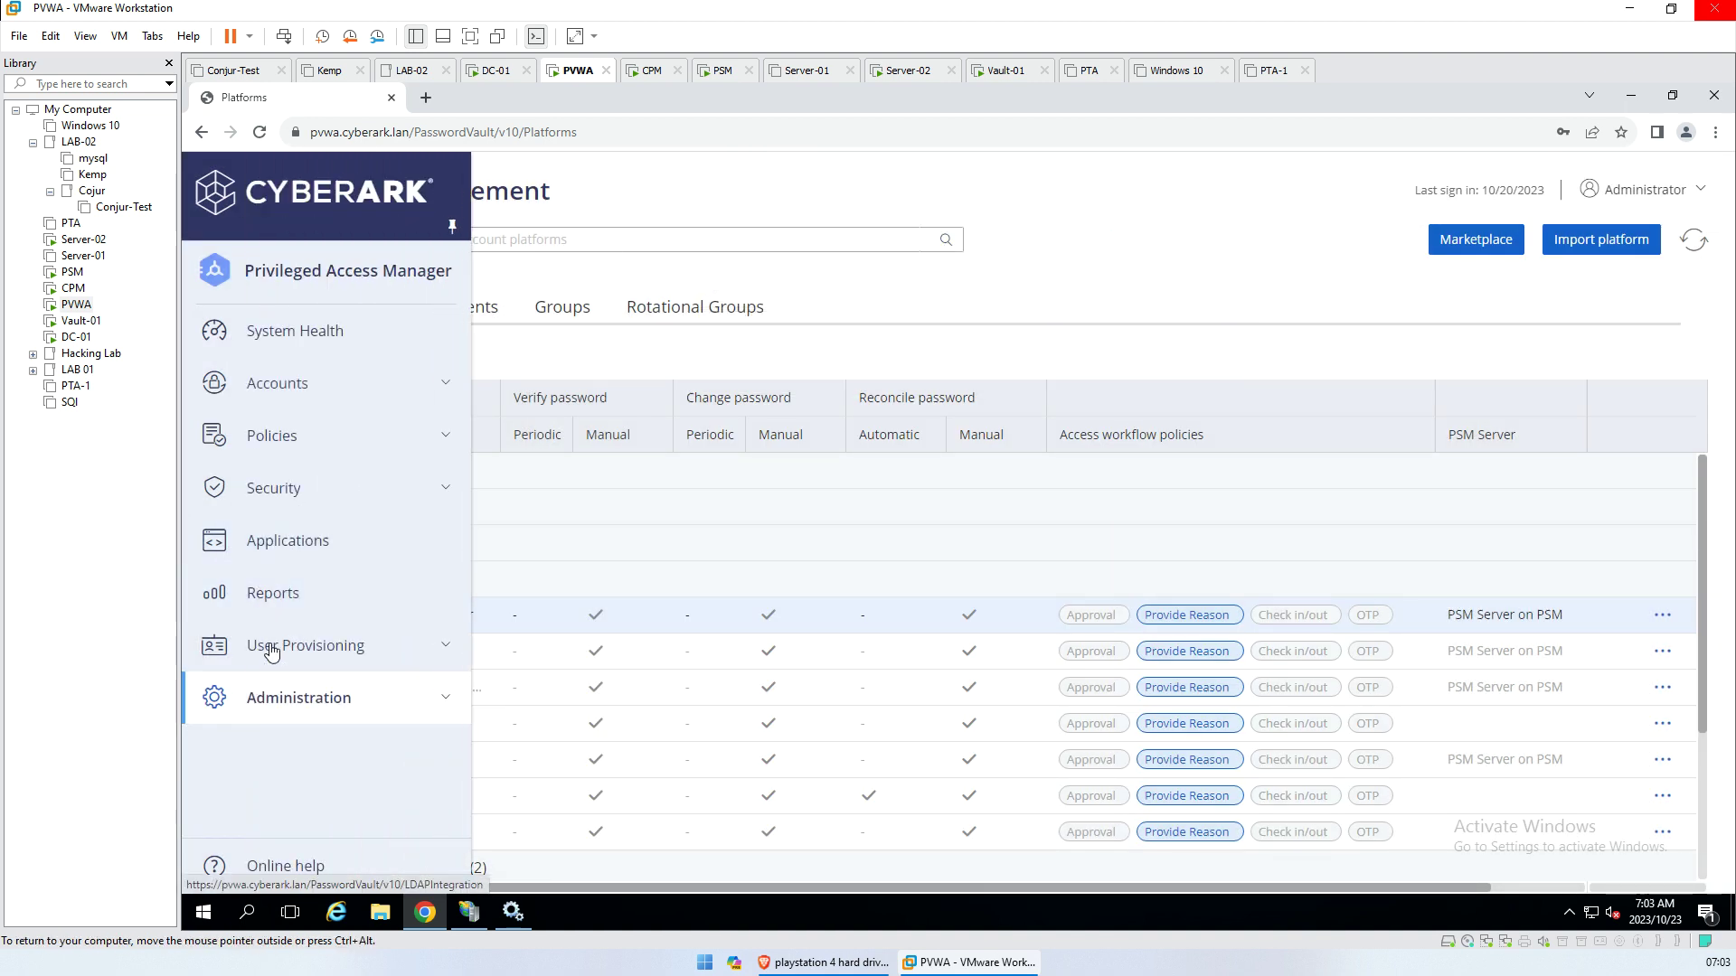
left_click(215, 697)
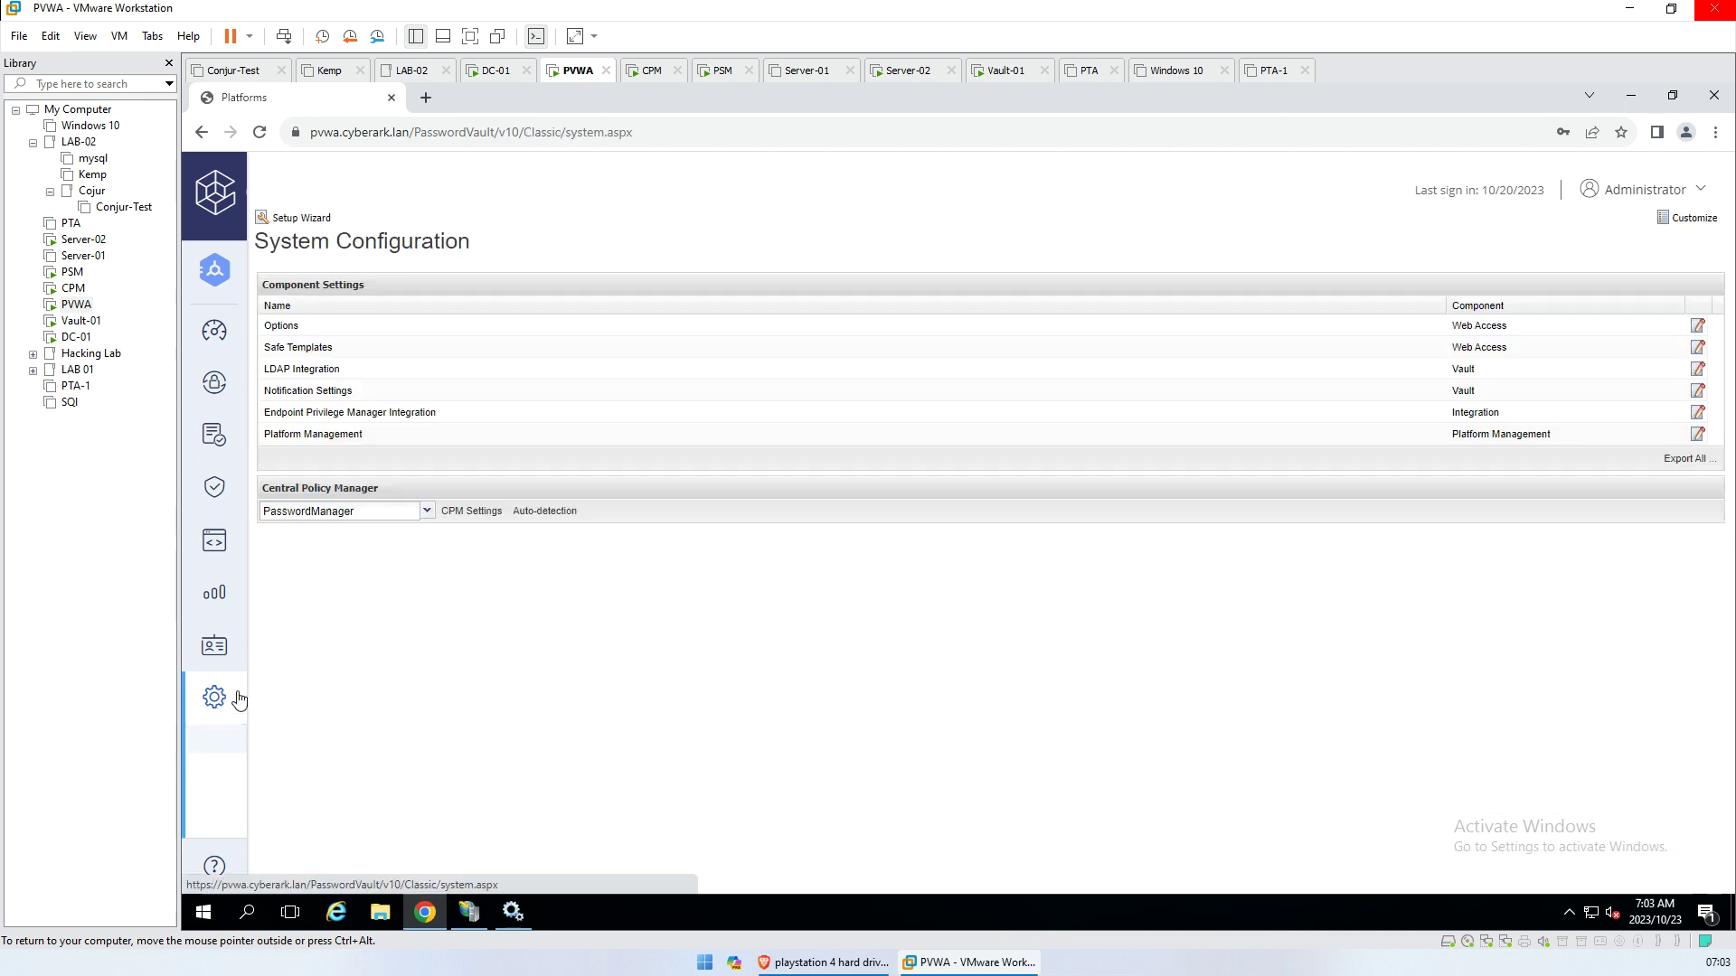
left_click(286, 326)
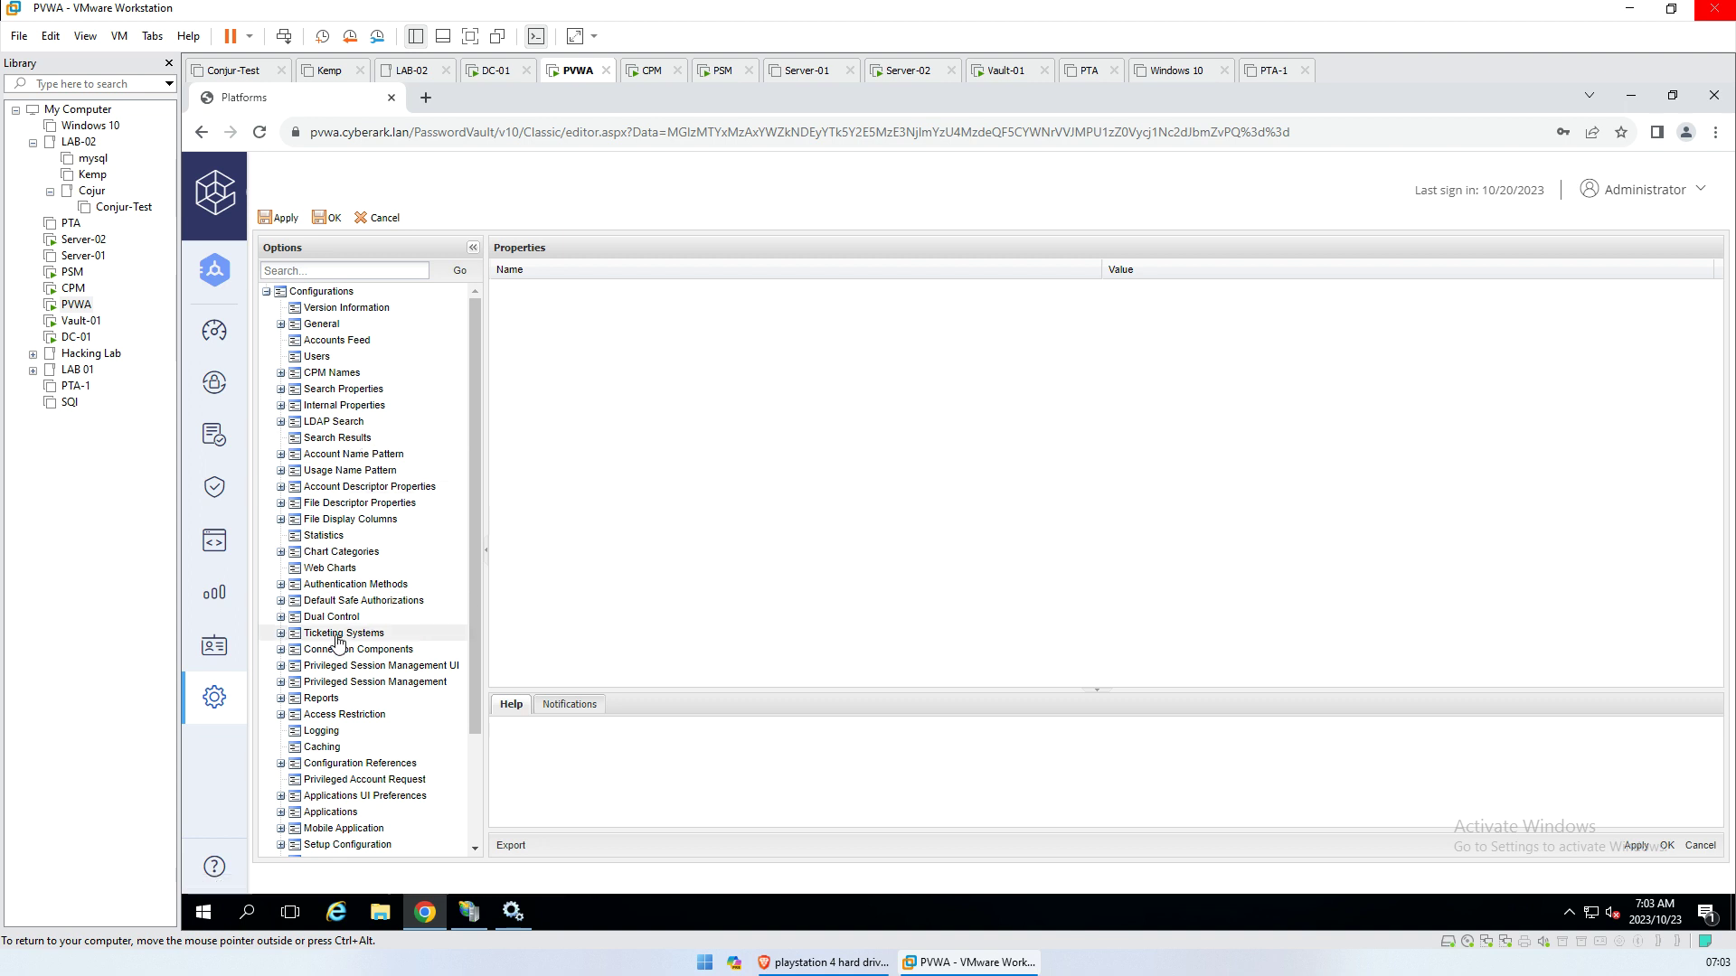
left_click(282, 651)
scroll(407, 686, "down", 10)
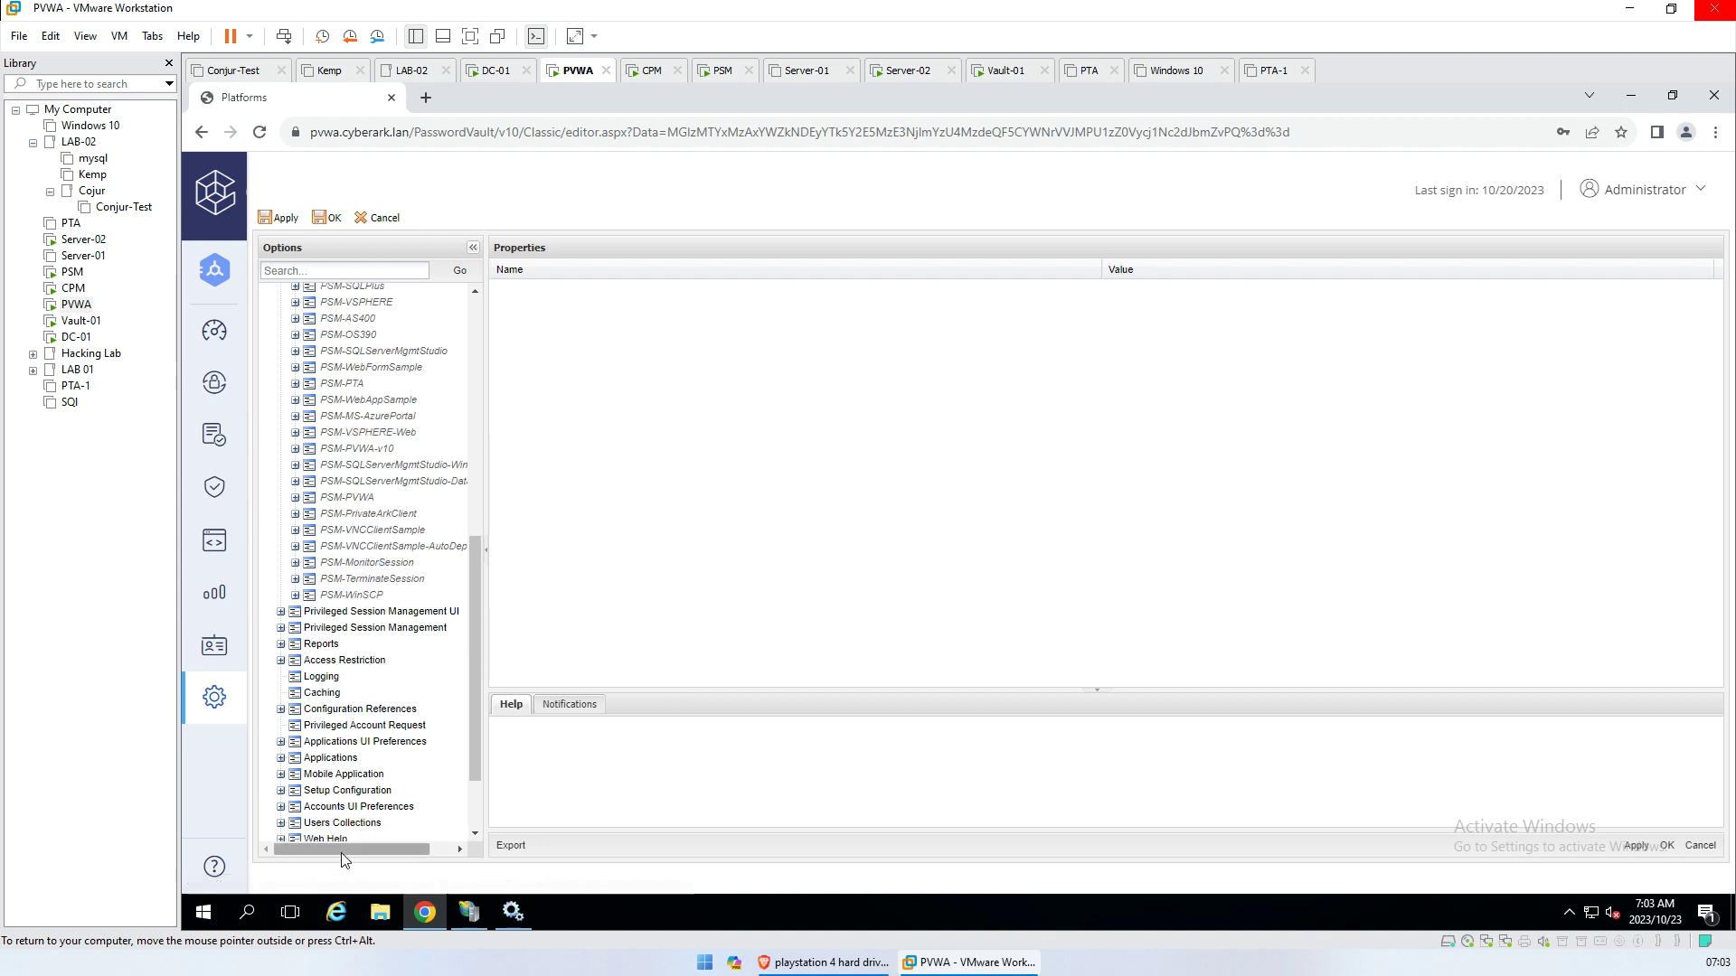
left_click_drag(344, 850, 366, 851)
left_click(378, 483)
left_click(380, 465)
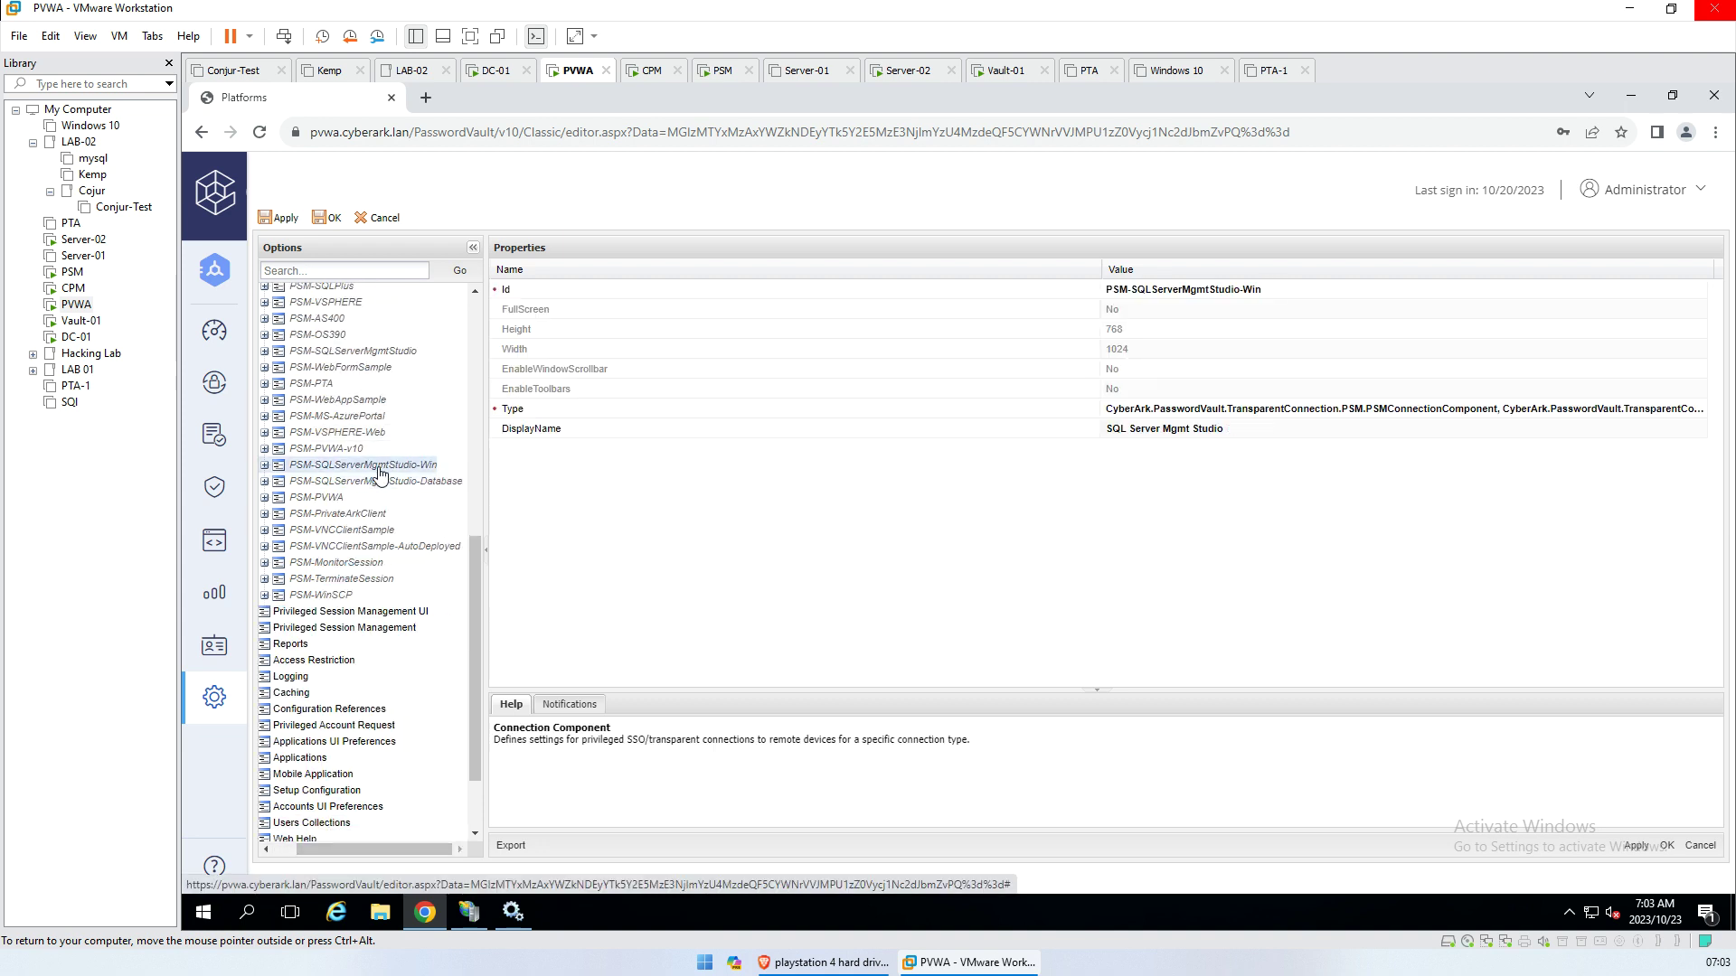
Duplicate the PSM-SQLServerMgmtStudio-Database component by copying it and pasting it into Connection Components
left_click(365, 484)
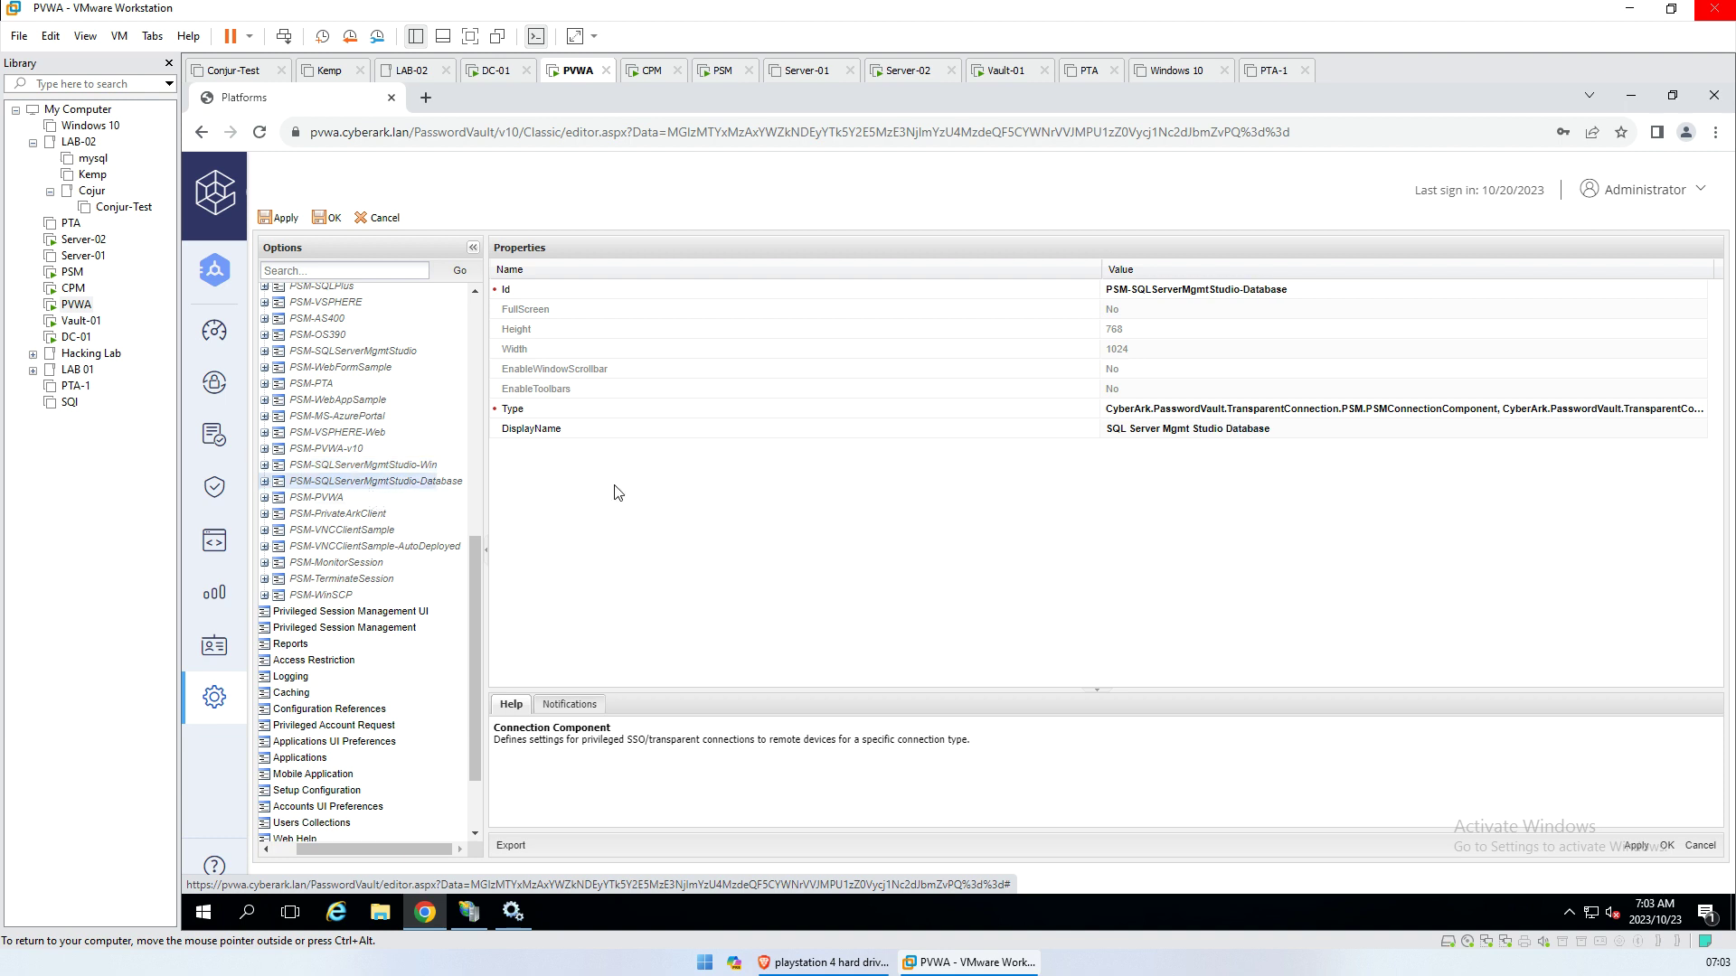
right_click(434, 486)
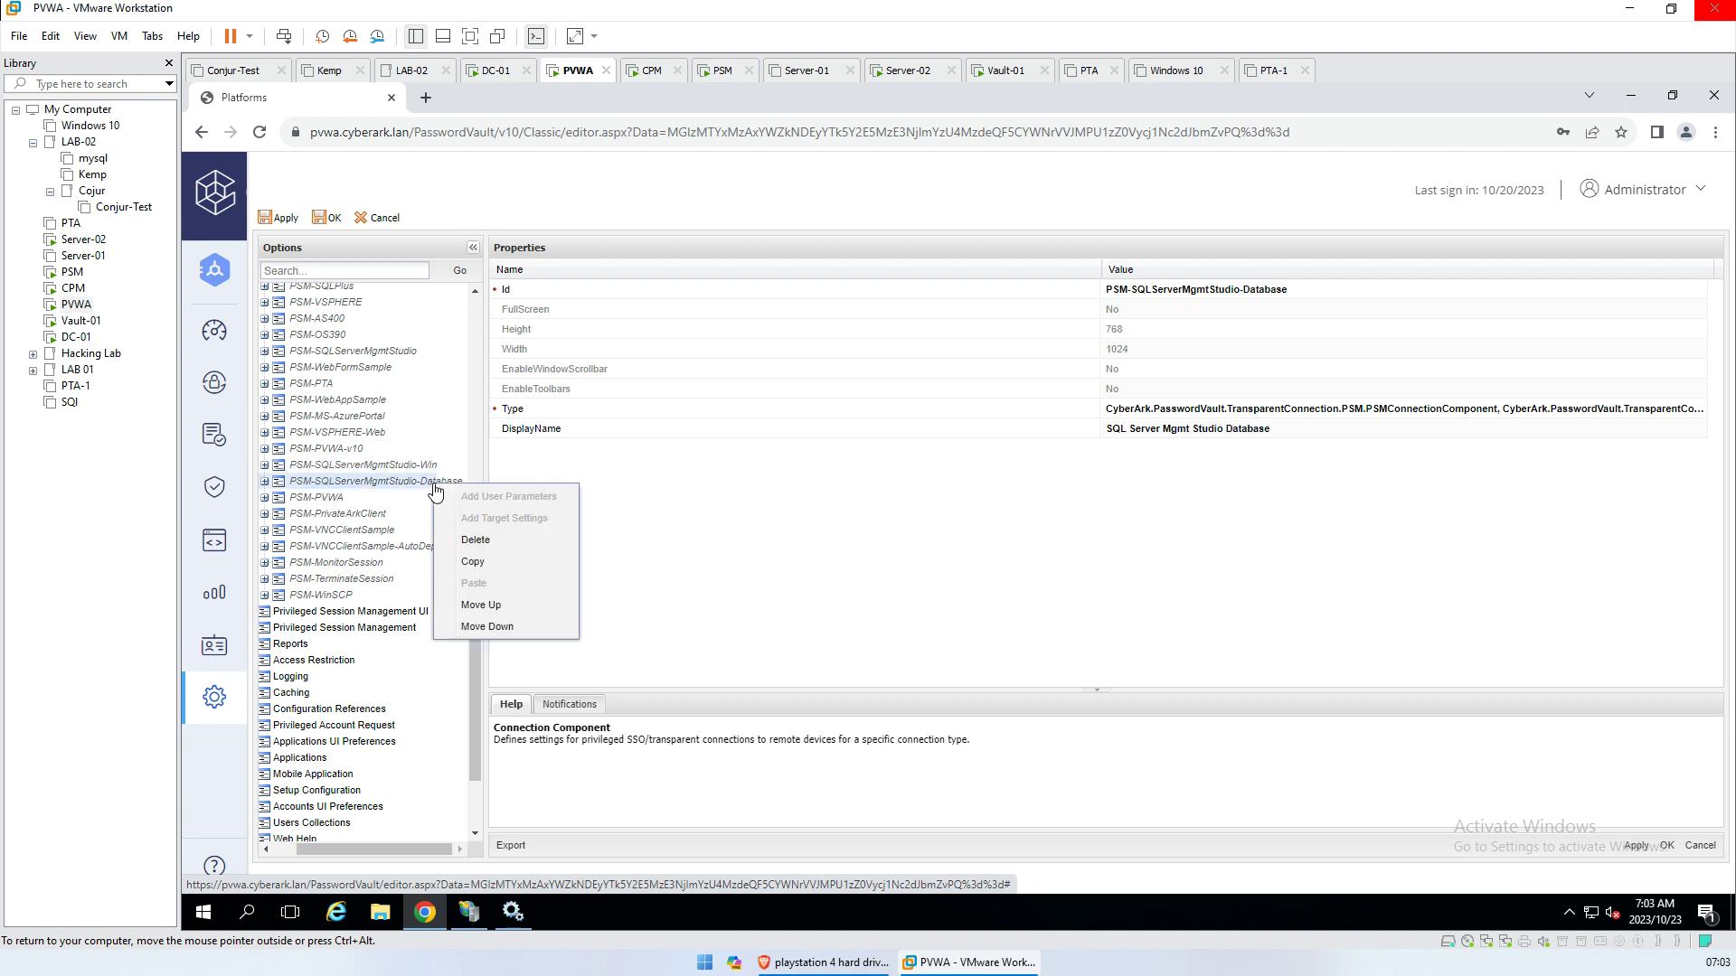
left_click(492, 559)
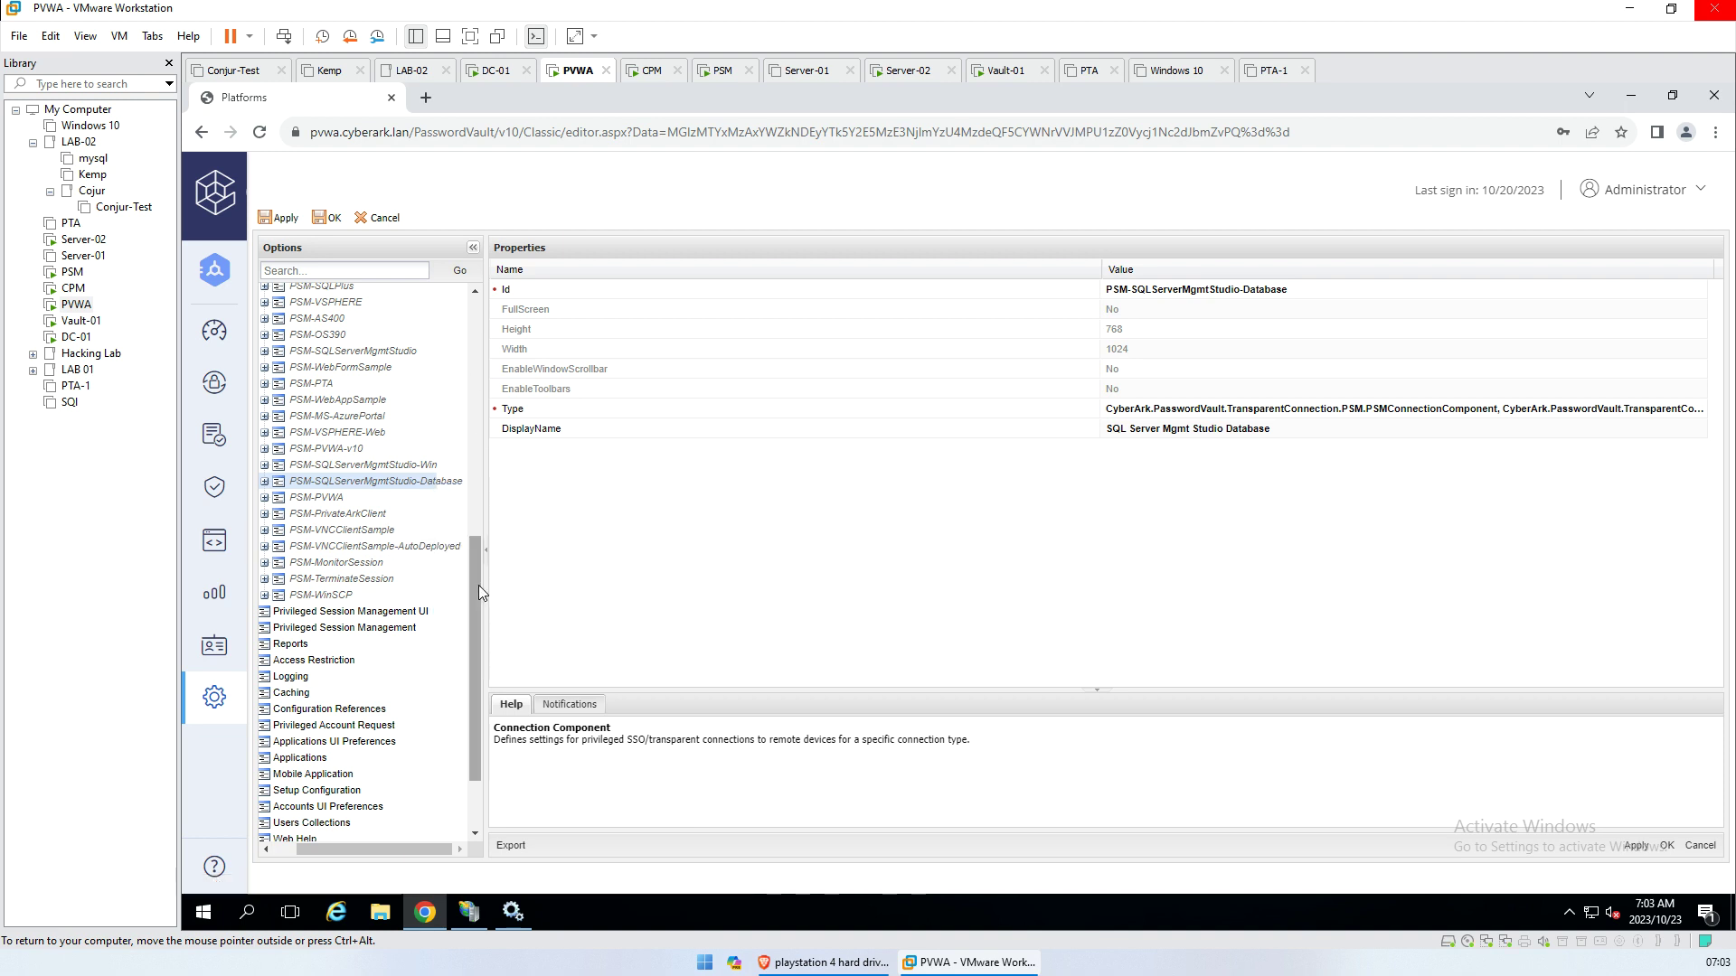
left_click_drag(474, 581, 515, 516)
scroll(362, 470, "up", 3)
left_click(303, 416)
right_click(303, 423)
left_click(375, 496)
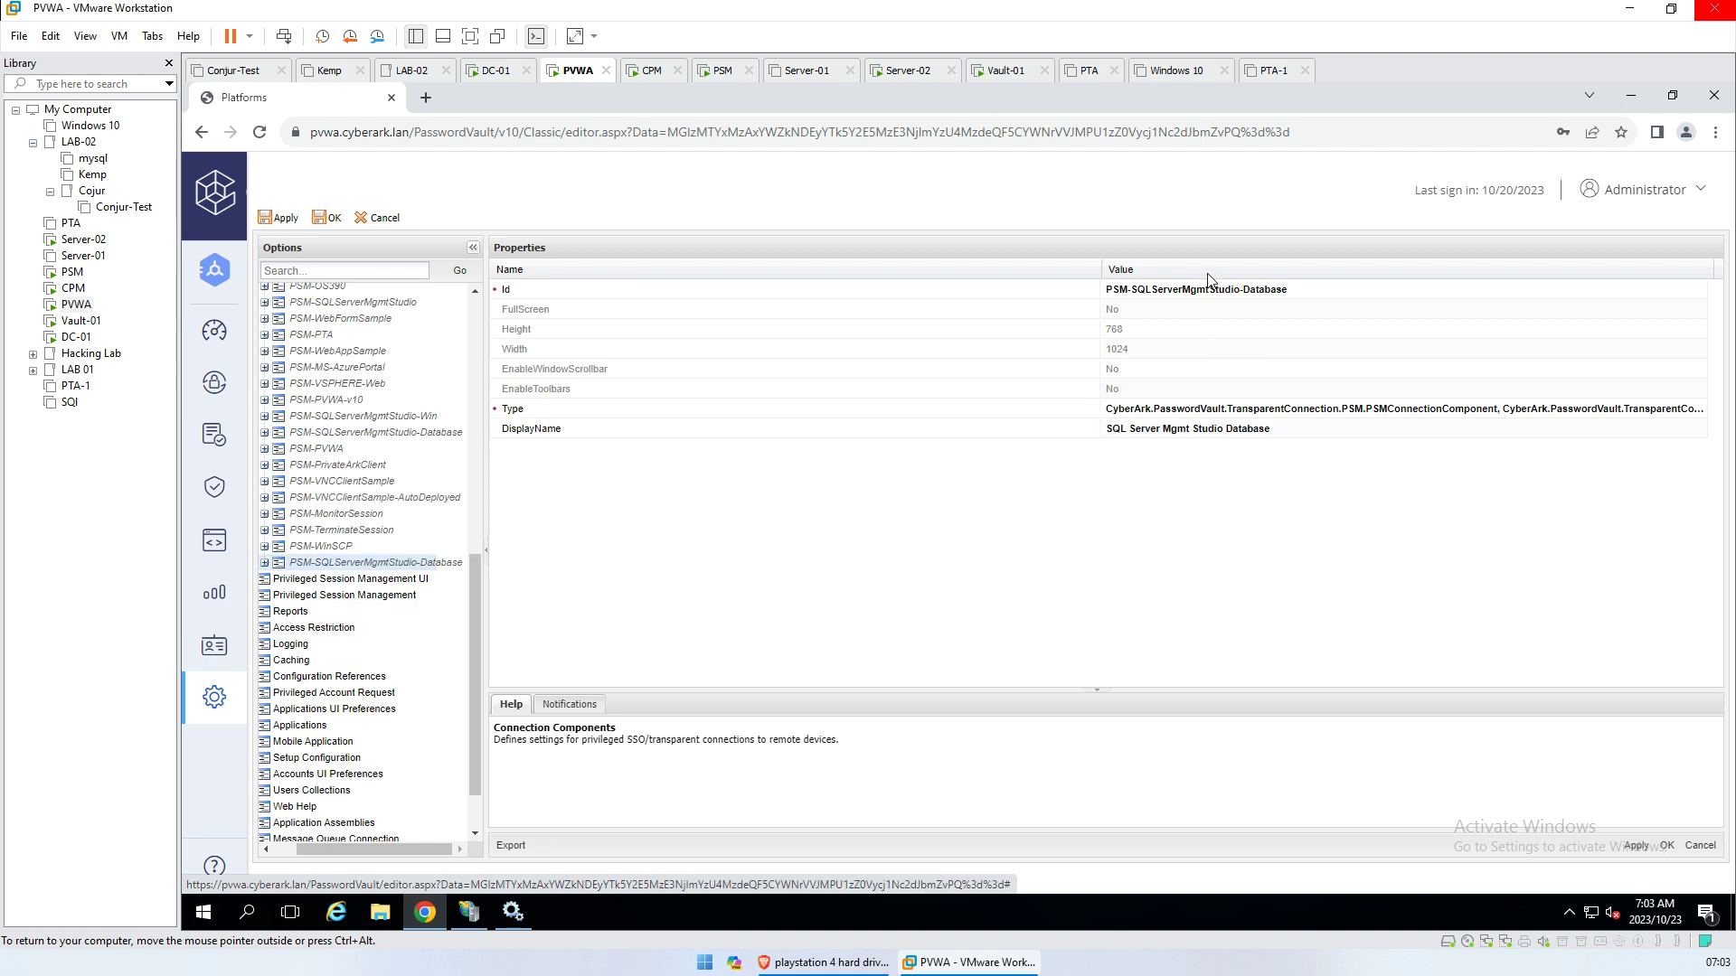
Set the copied connection component's Id to PSM-SQLServerMgmtStudio-18-Database
left_click(1300, 289)
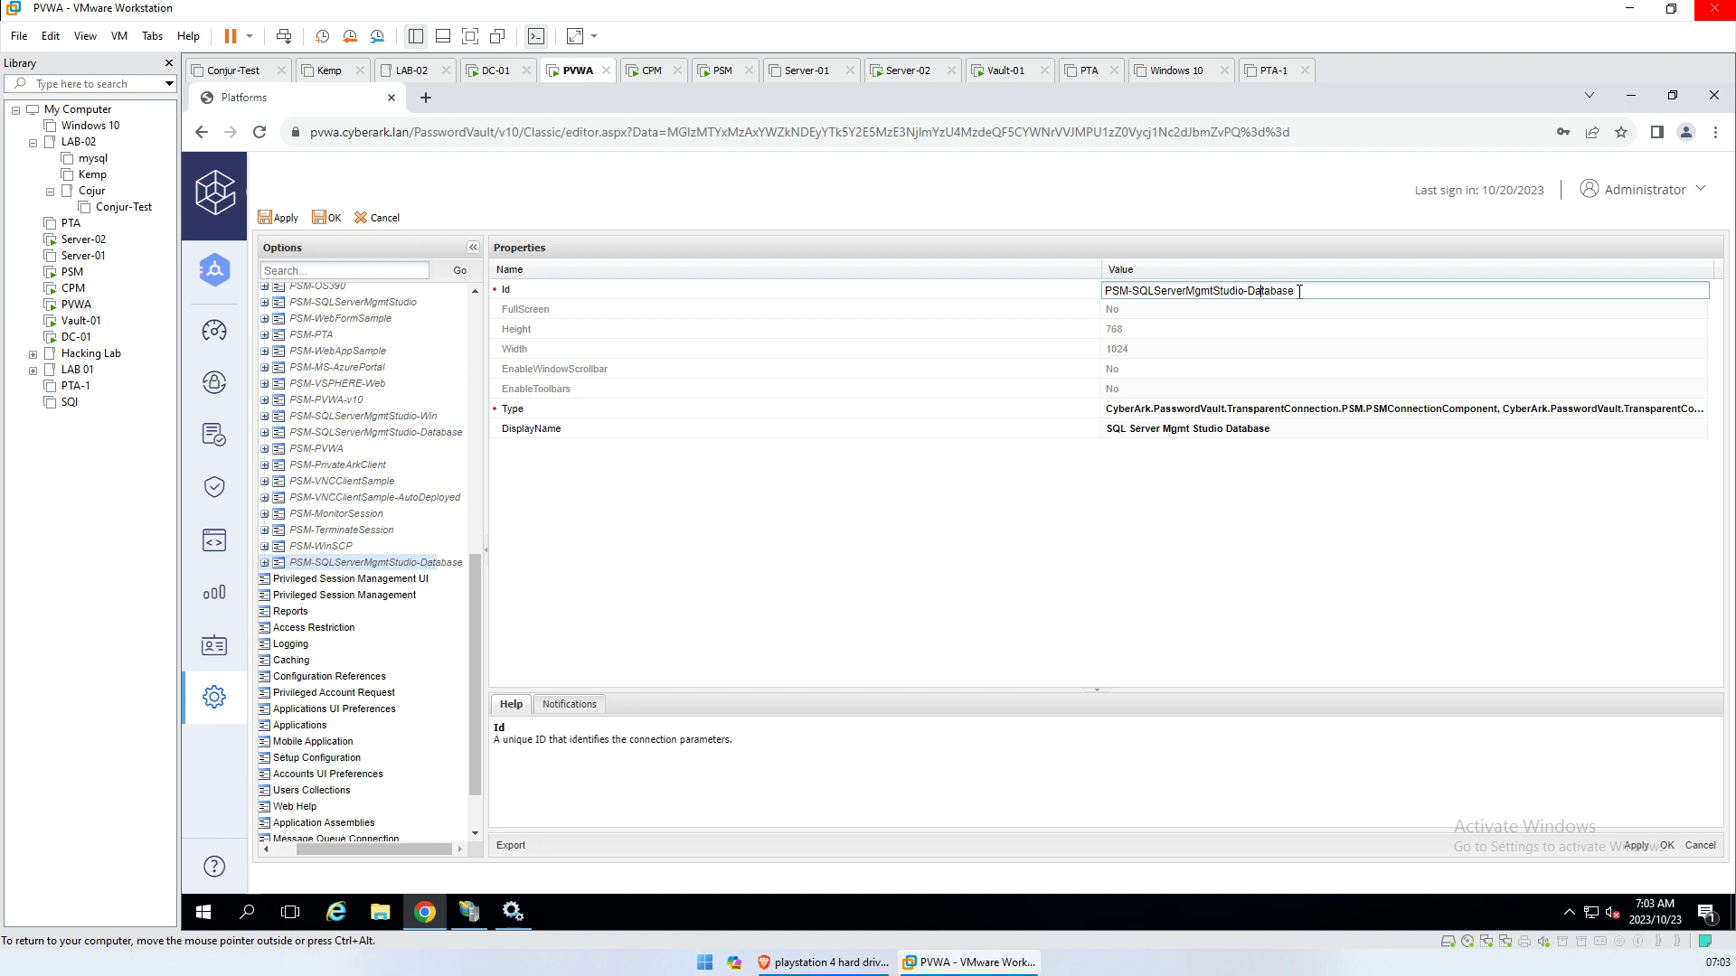
key("Left")
key("Left")
key("Left")
key("Left")
key("Left")
key("Left")
key("Left")
key("Left")
key("Return")
Set the copied connection component's DisplayName to SQL Server Mgmt Studio 18 Database
left_click(1227, 432)
type("18")
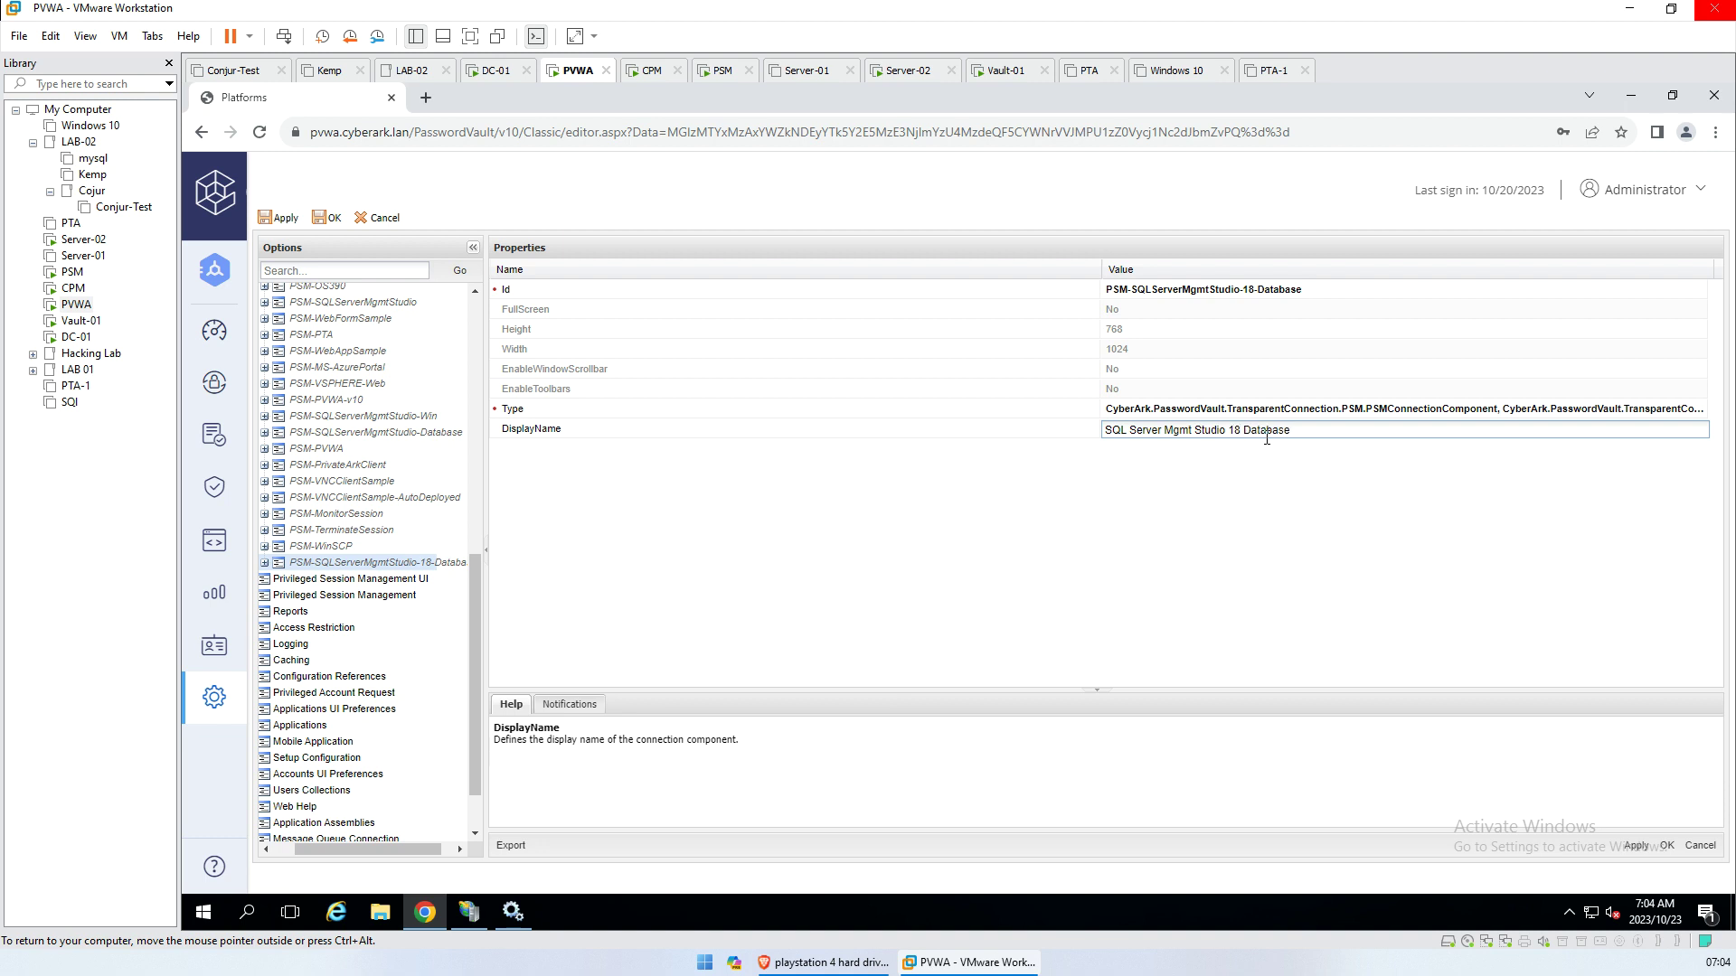
key("Return")
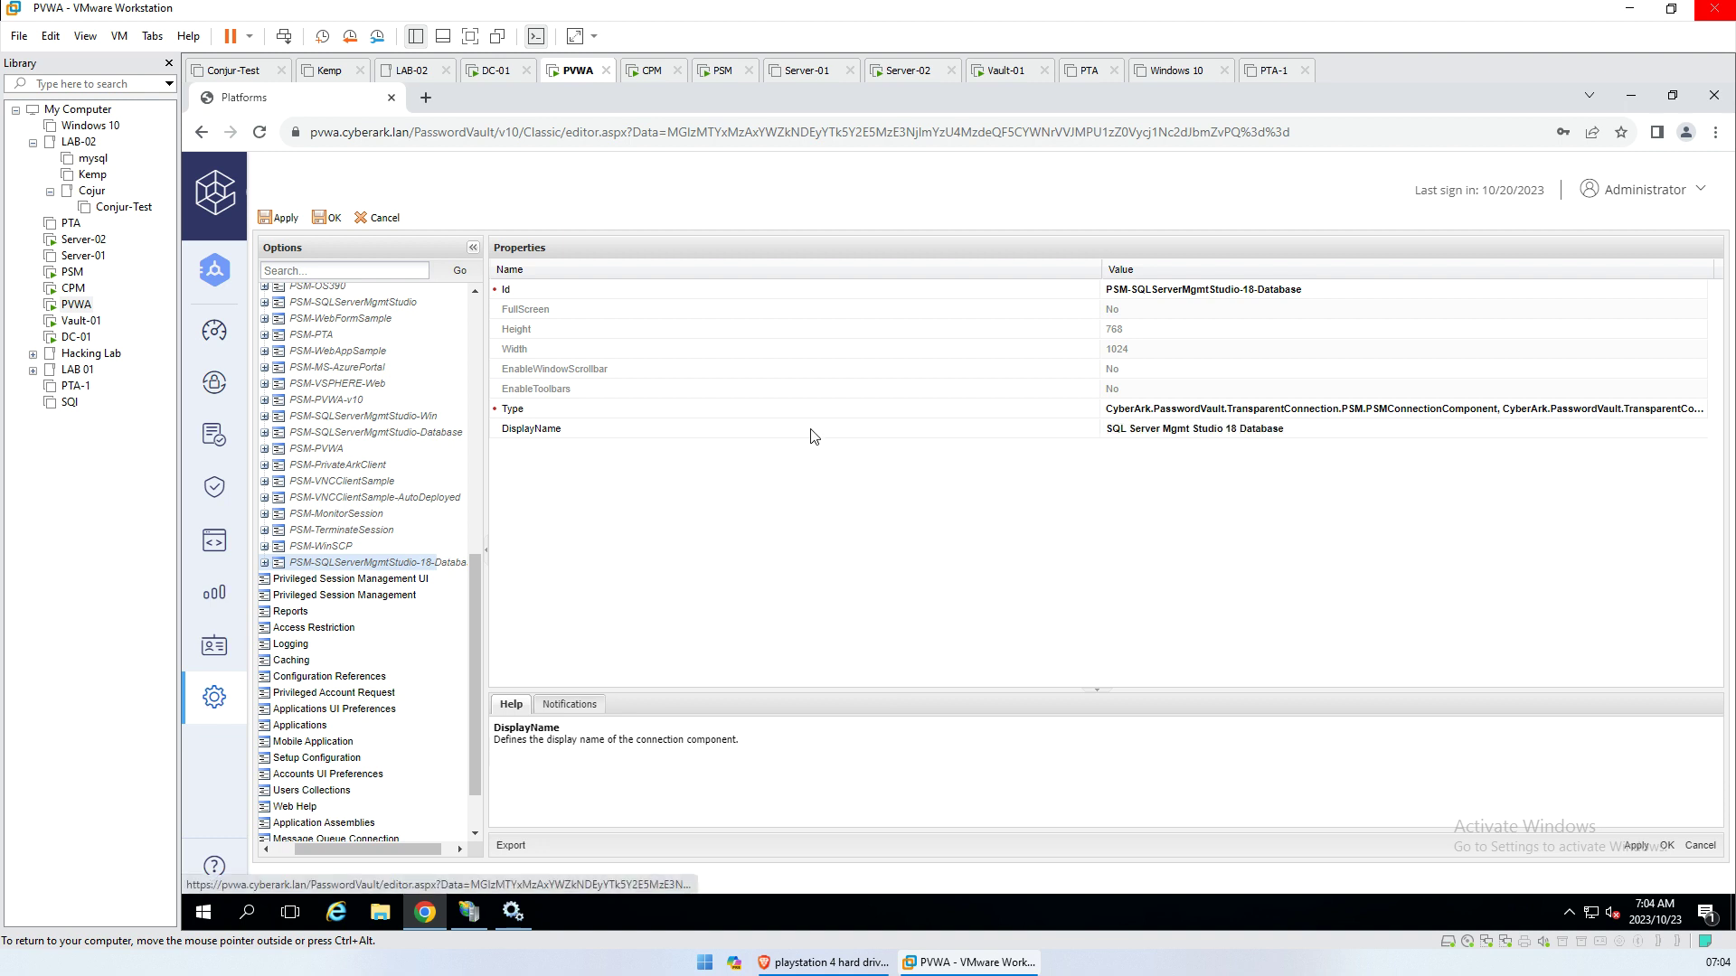
Set ConnectionComponentInitTimeout to 50000 in the Target Settings of PSM-SQLServerMgmtStudio-18-Database
left_click(265, 563)
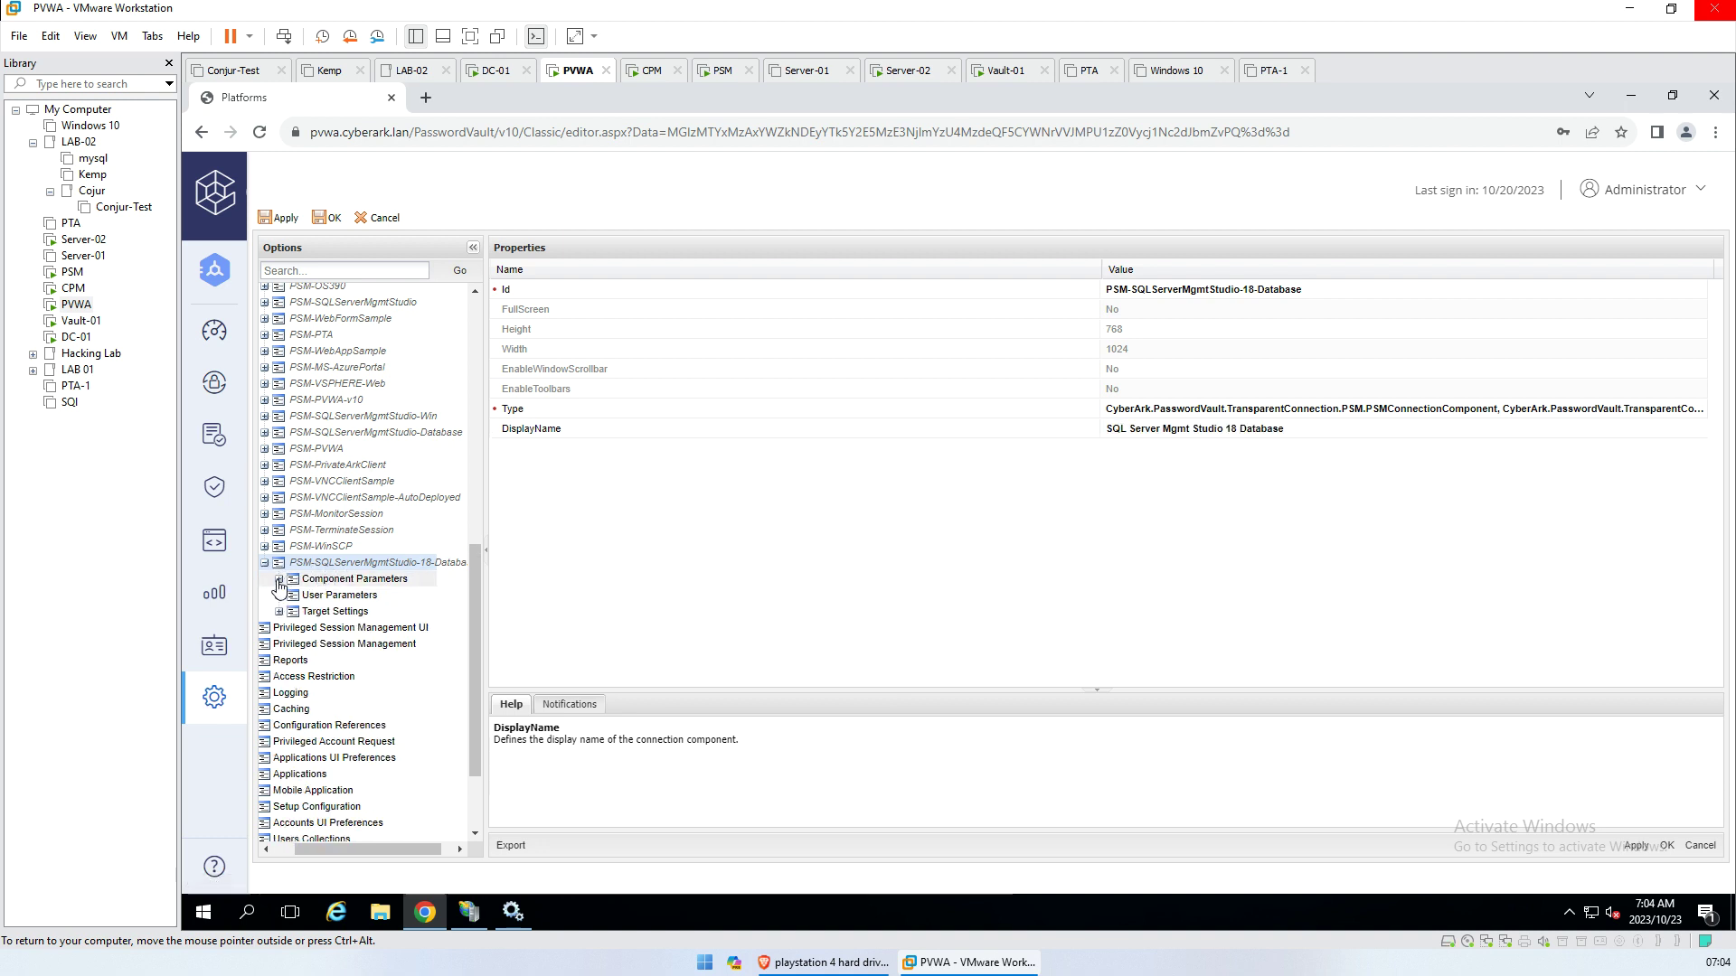
left_click(337, 580)
left_click(291, 596)
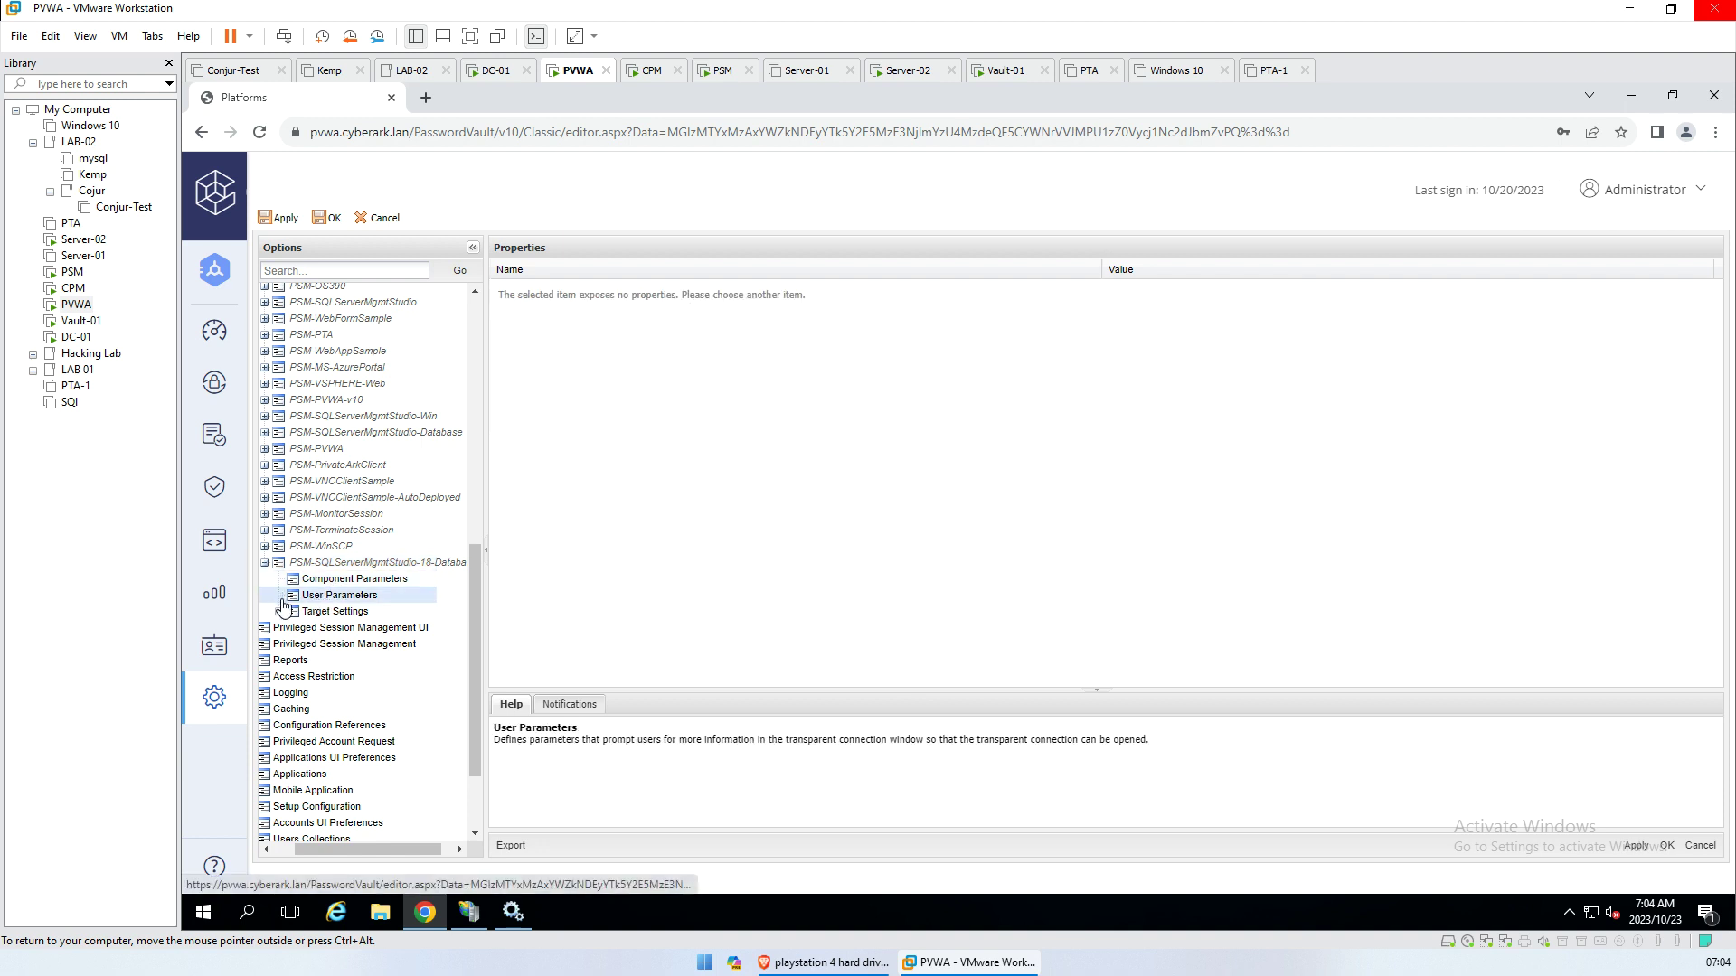
left_click(279, 612)
left_click(339, 627)
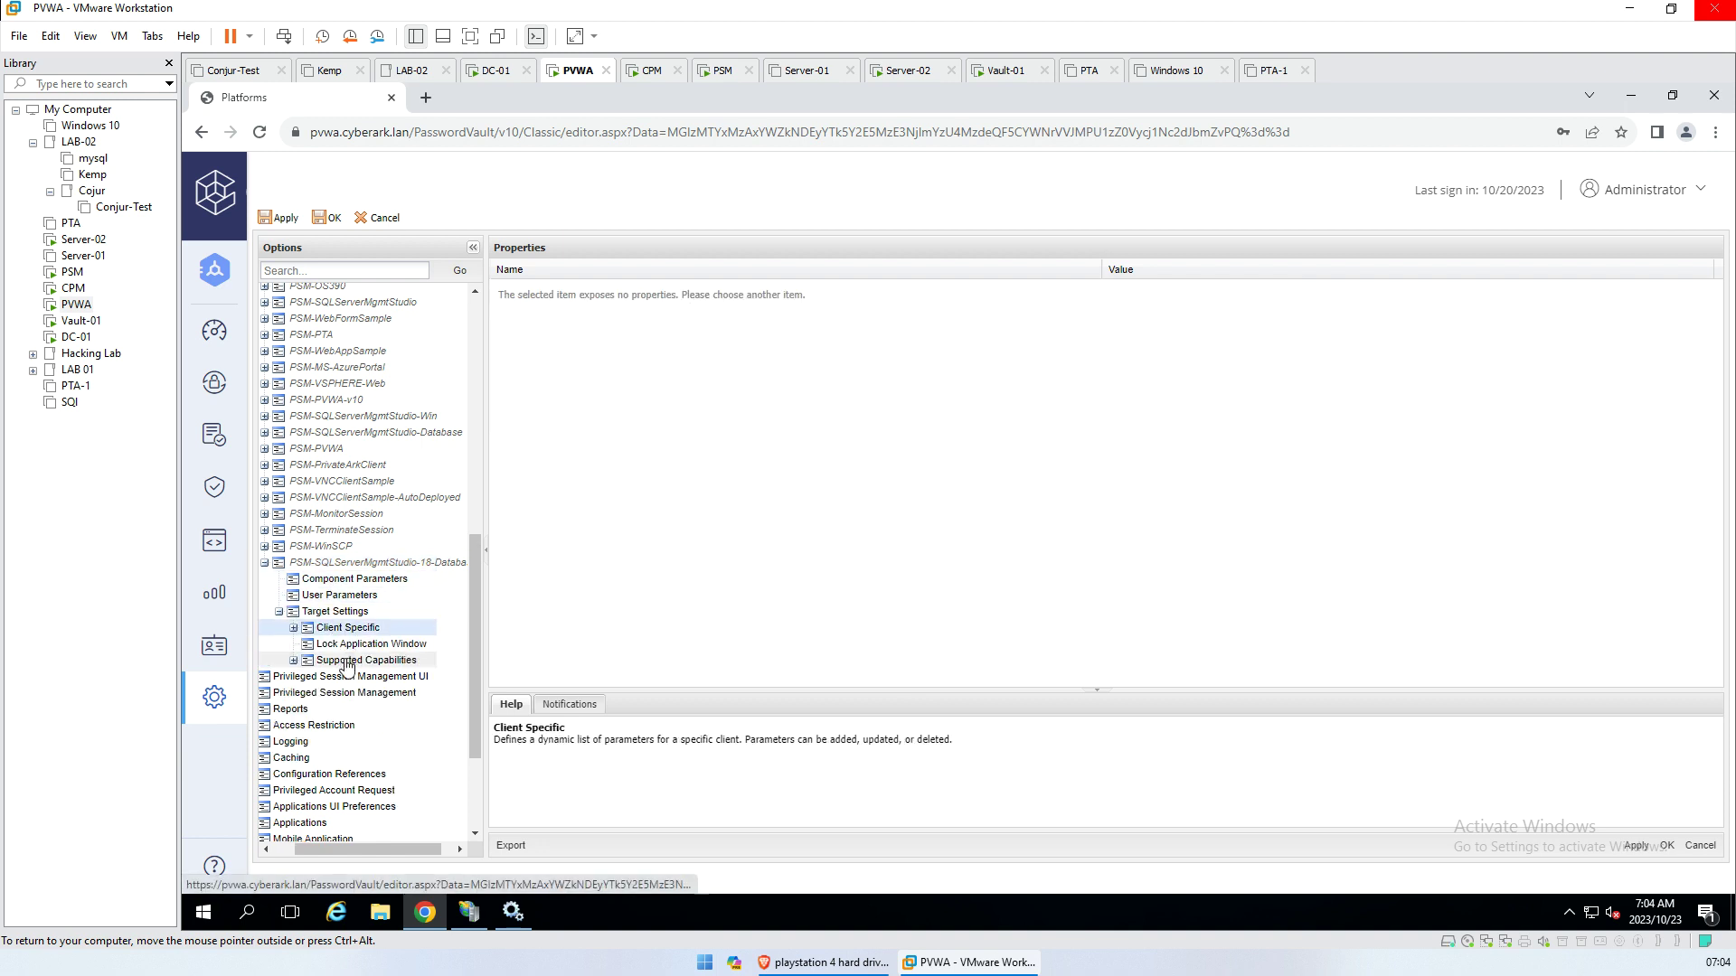
left_click(345, 579)
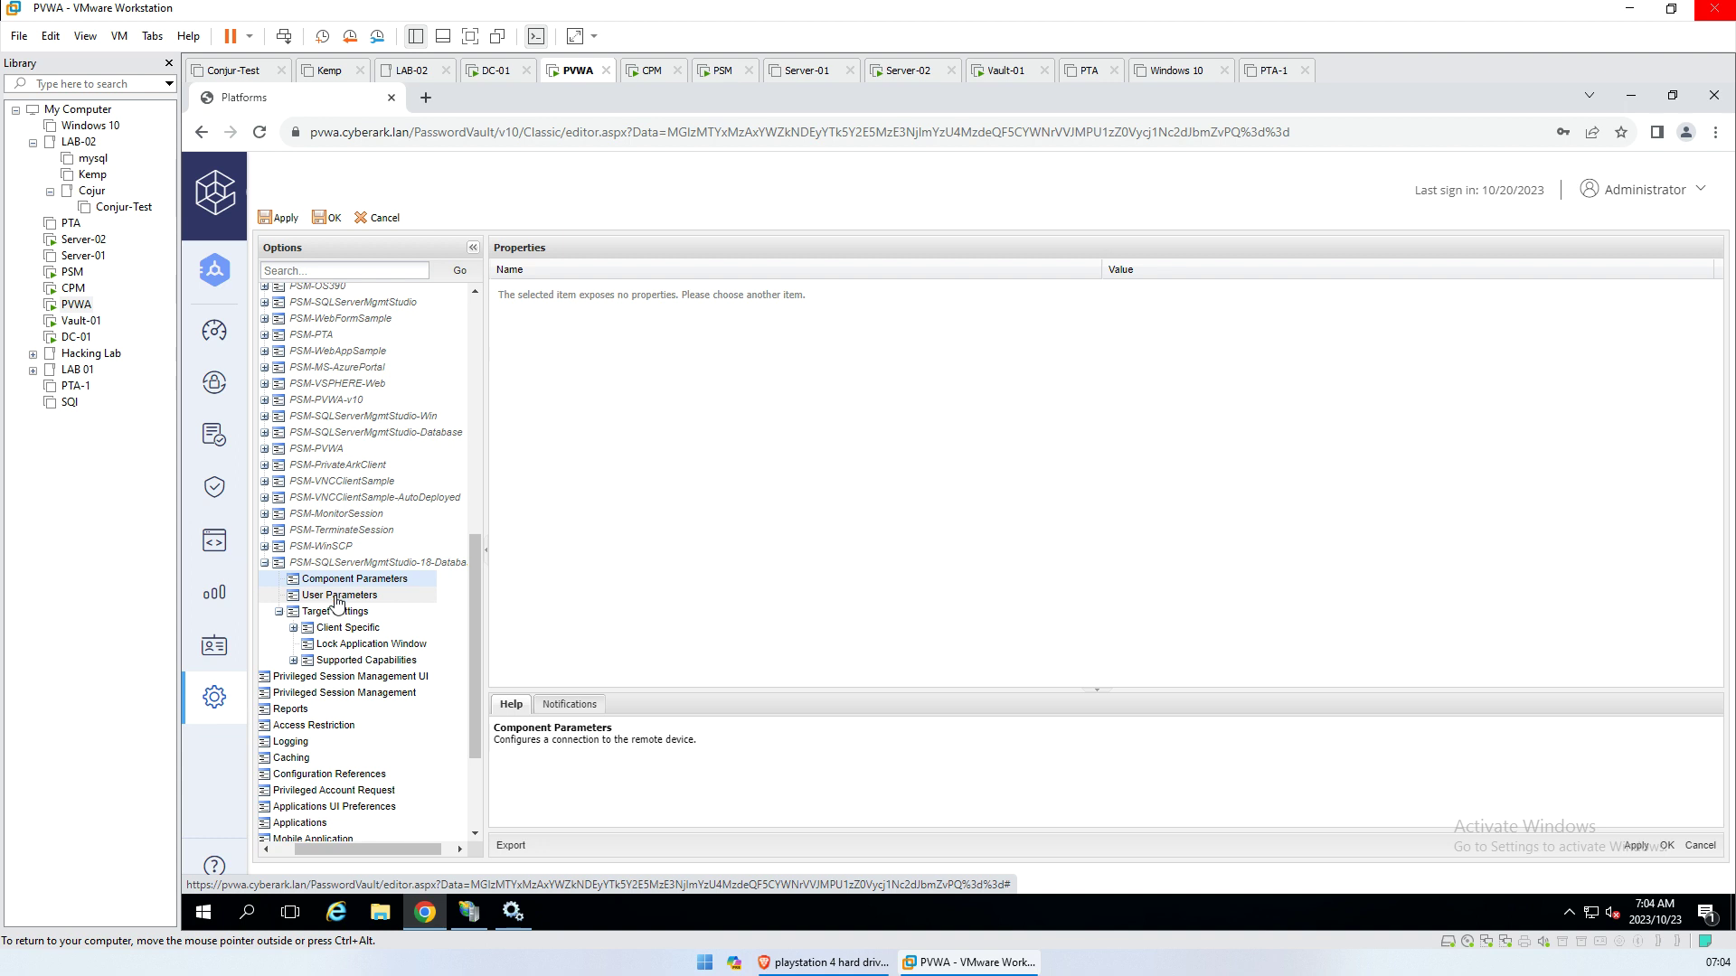
left_click(336, 612)
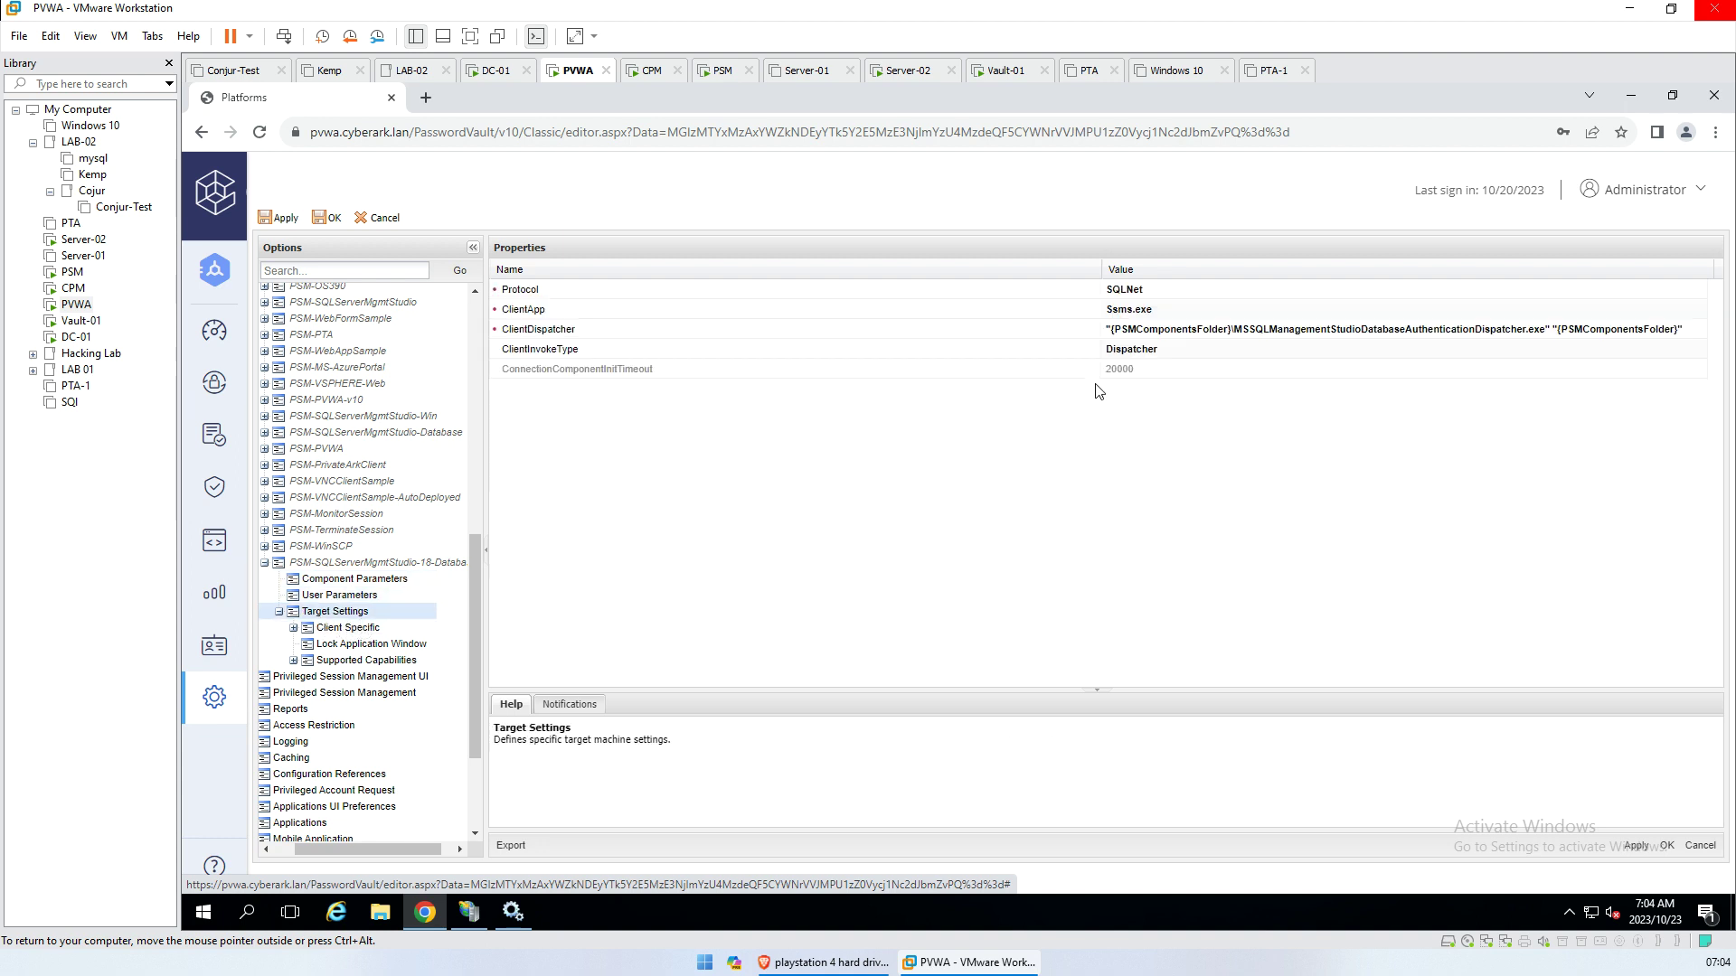
left_click(1110, 370)
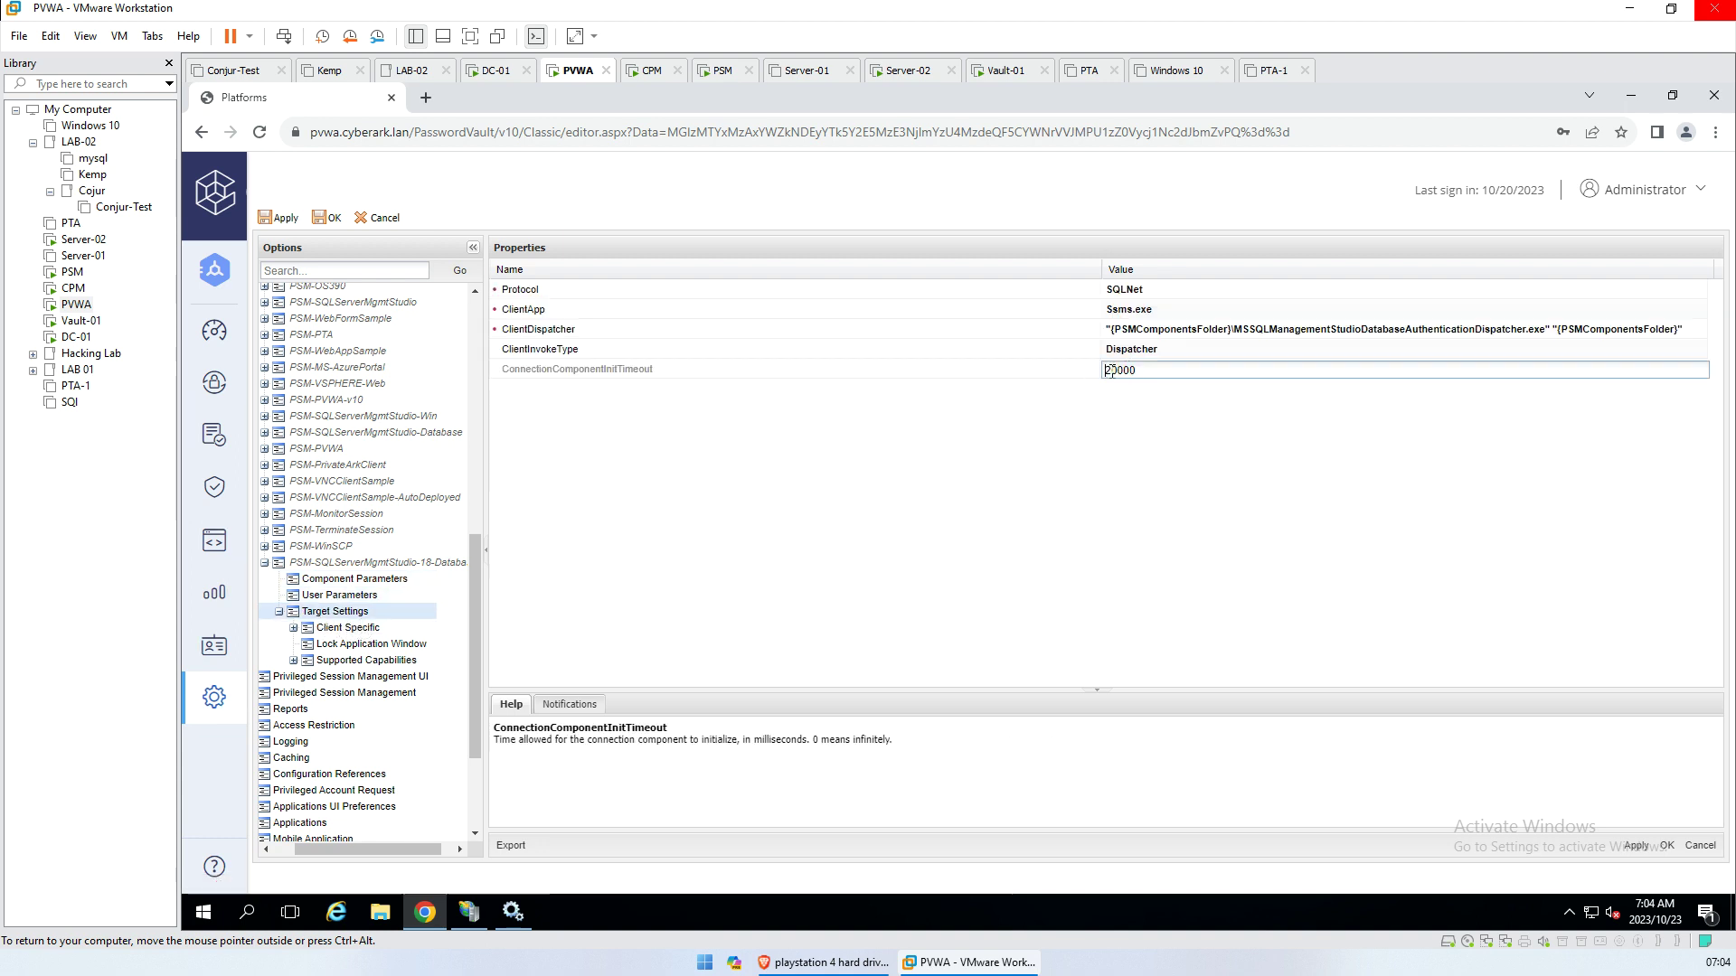
left_click_drag(1109, 371, 1102, 372)
left_click(818, 507)
Remove the backslash before MSSQLManagementStudioDatabaseAuthenticationDispatcher.exe in the ClientDispatcher value
left_click(1282, 336)
left_click(1239, 333)
key("BackSpace")
left_click(996, 515)
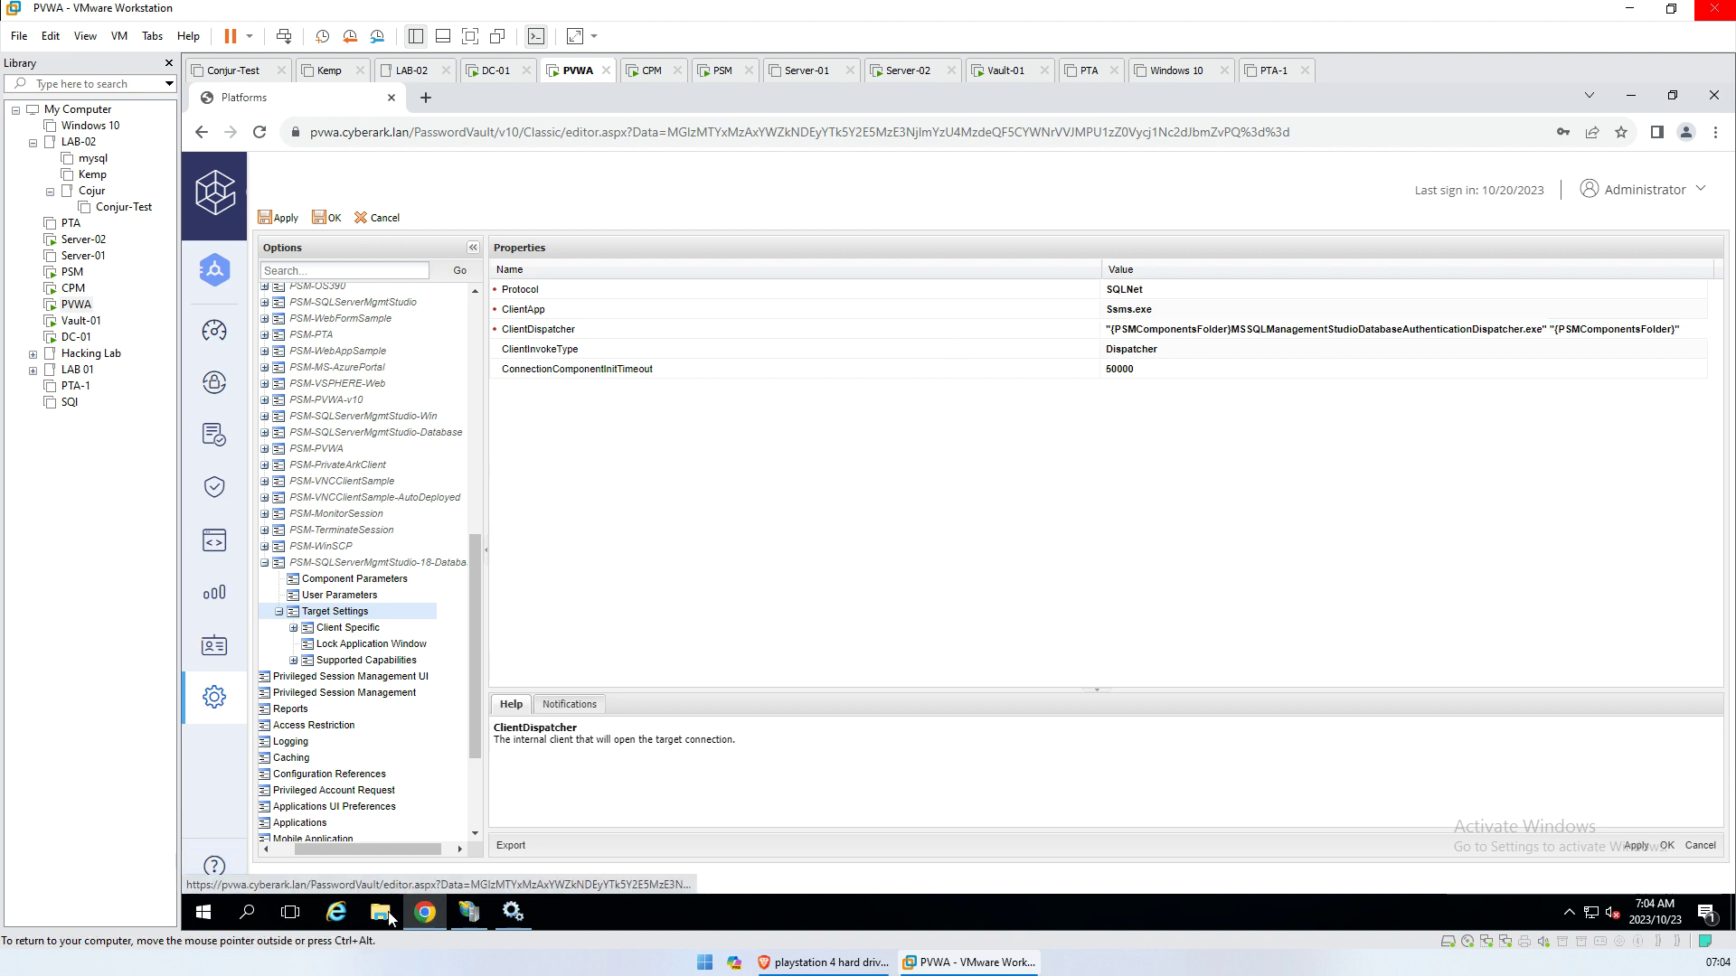
key("super+e")
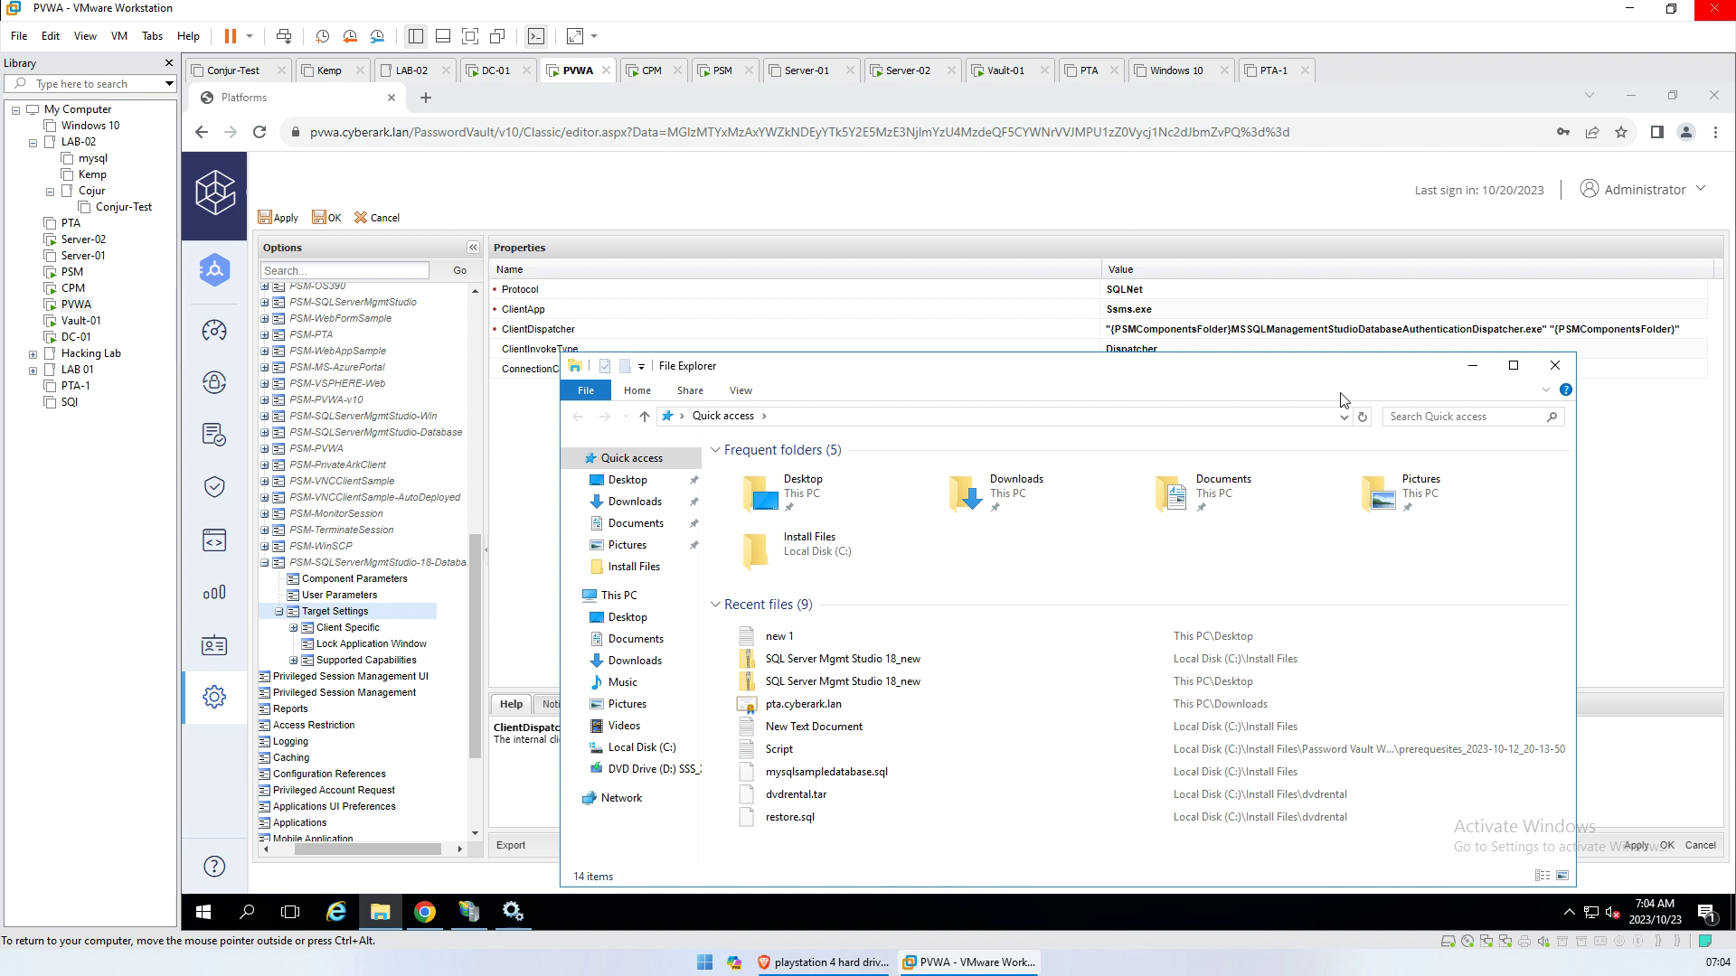
left_click(1474, 367)
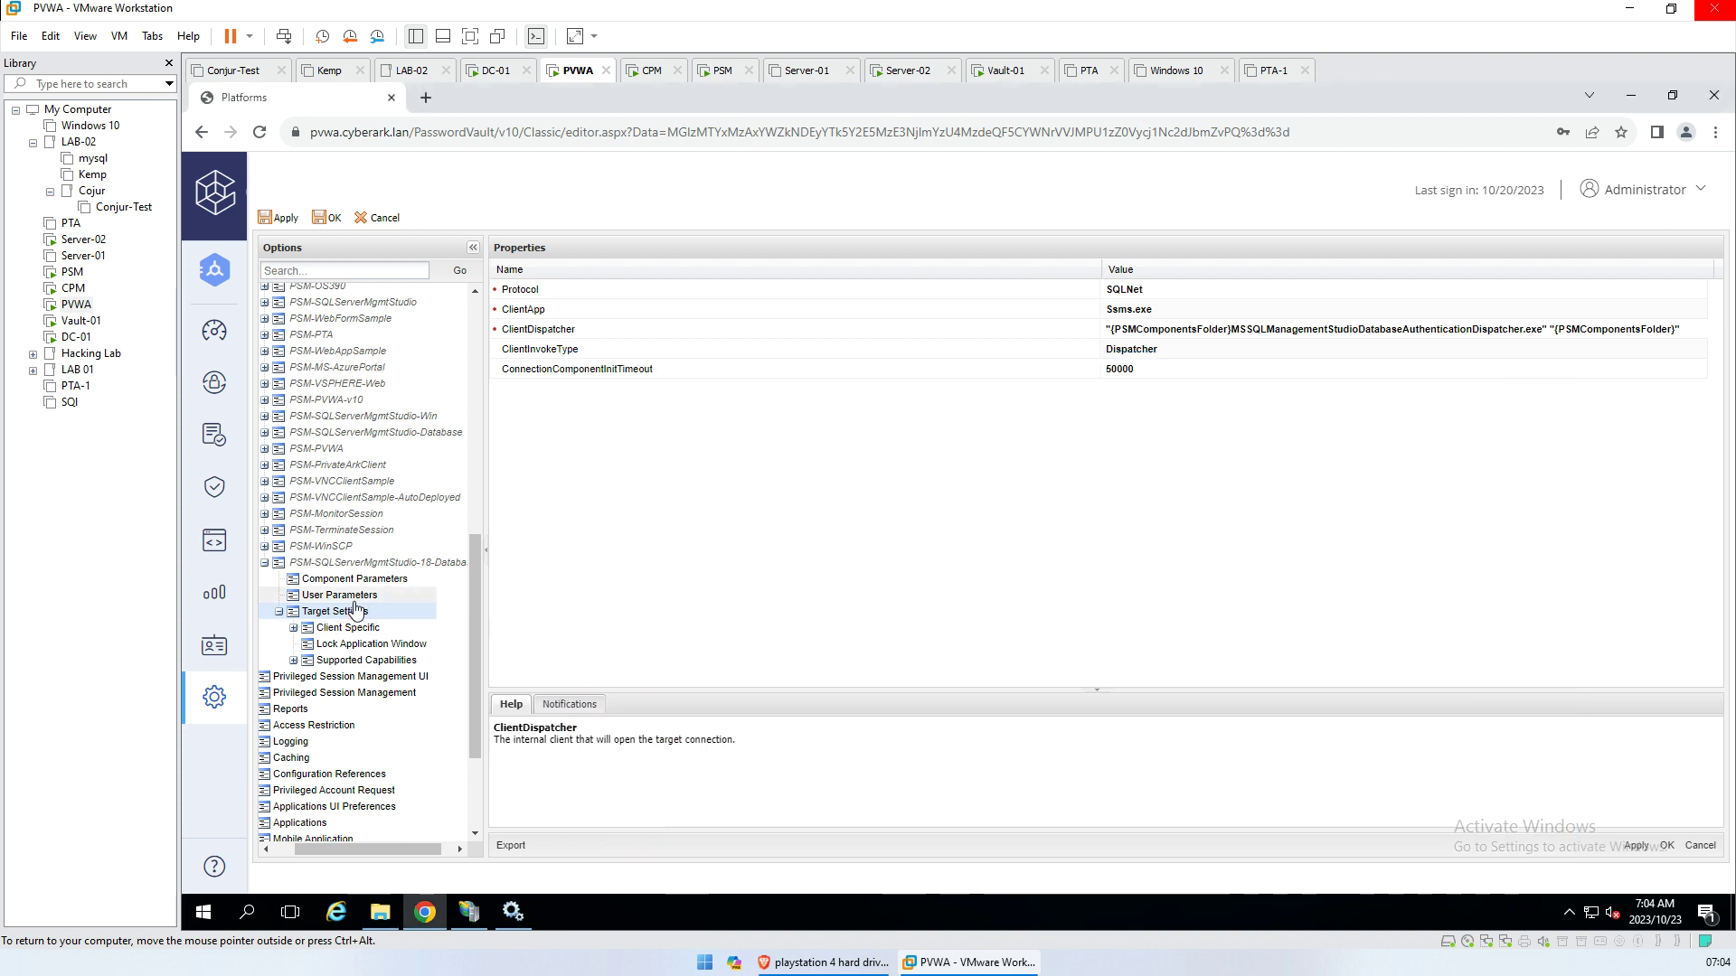
left_click(406, 564)
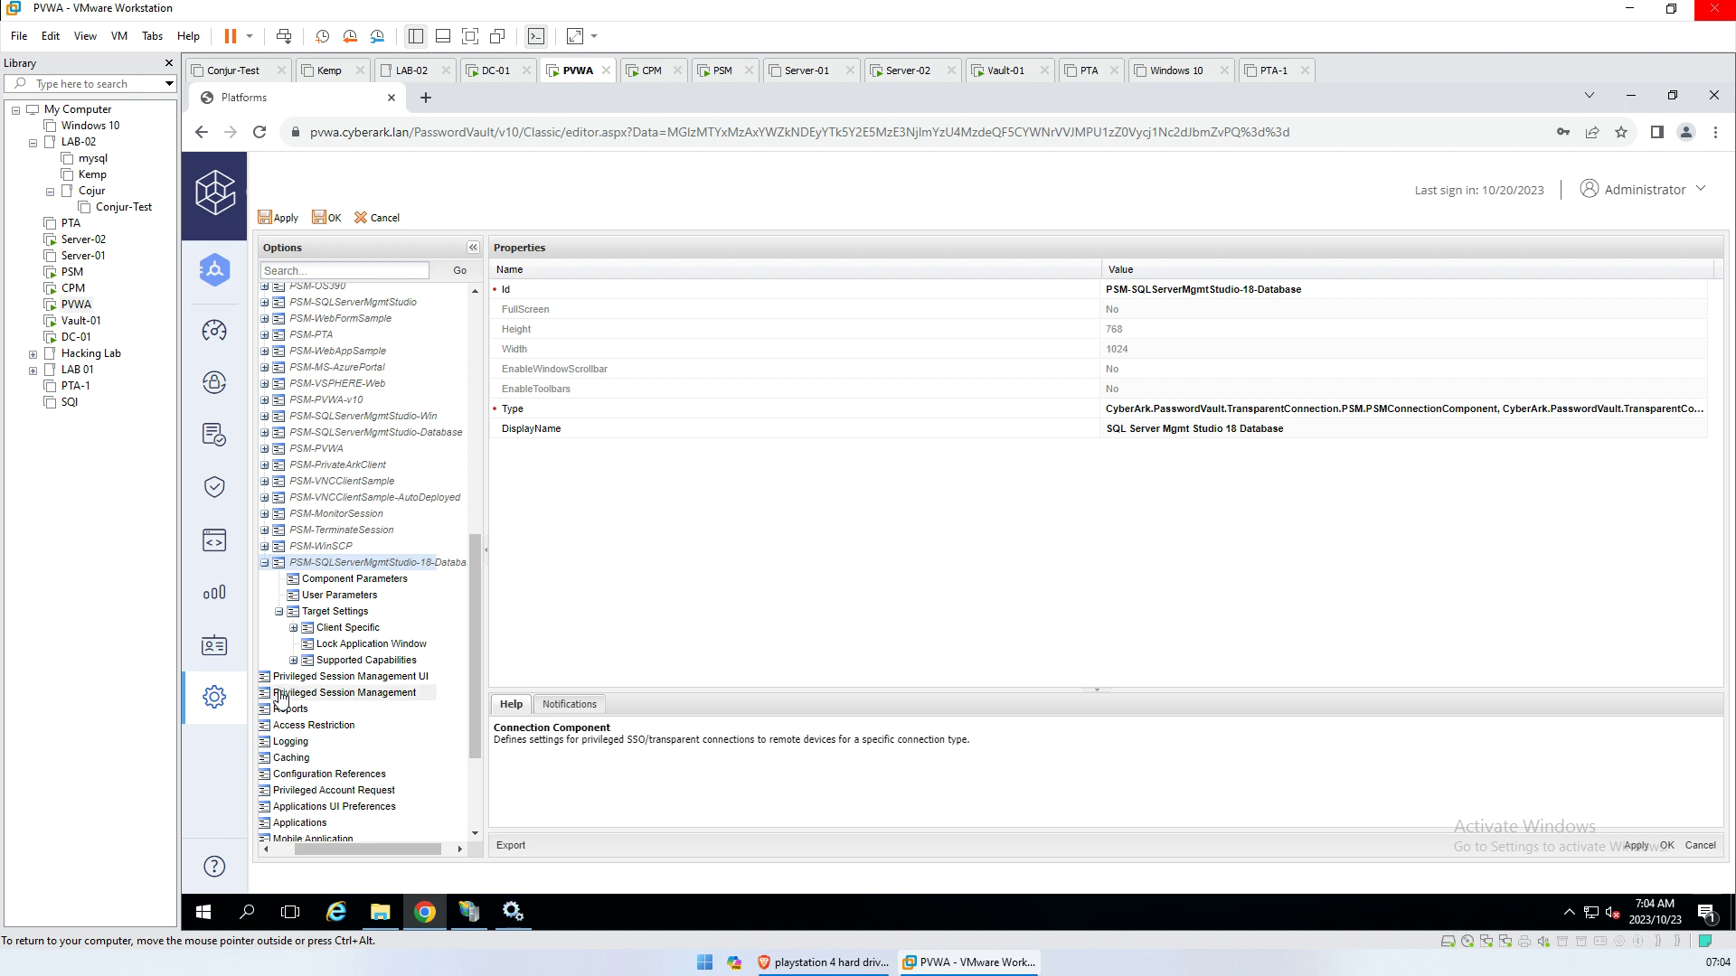
Review the parameters, Target Settings, Lock Application Window and Supported Capabilities of PSM-SQLServerMgmtStudio-18-Database, expanding Client Specific
left_click(333, 583)
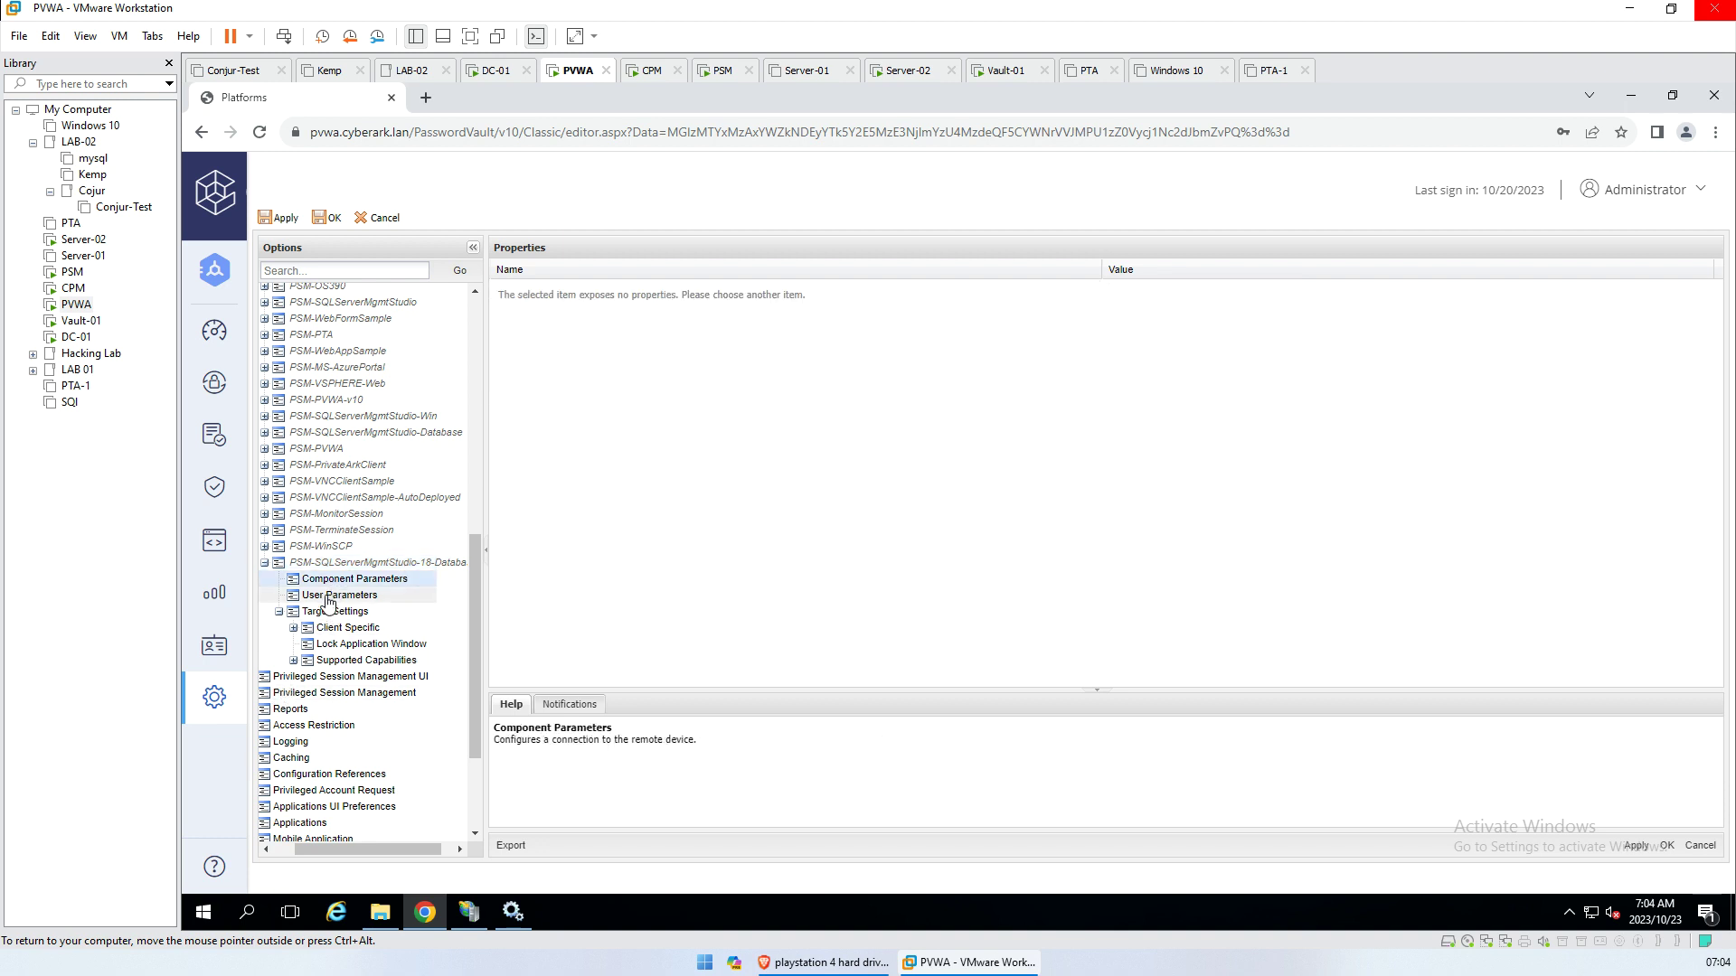
left_click(333, 597)
left_click(334, 612)
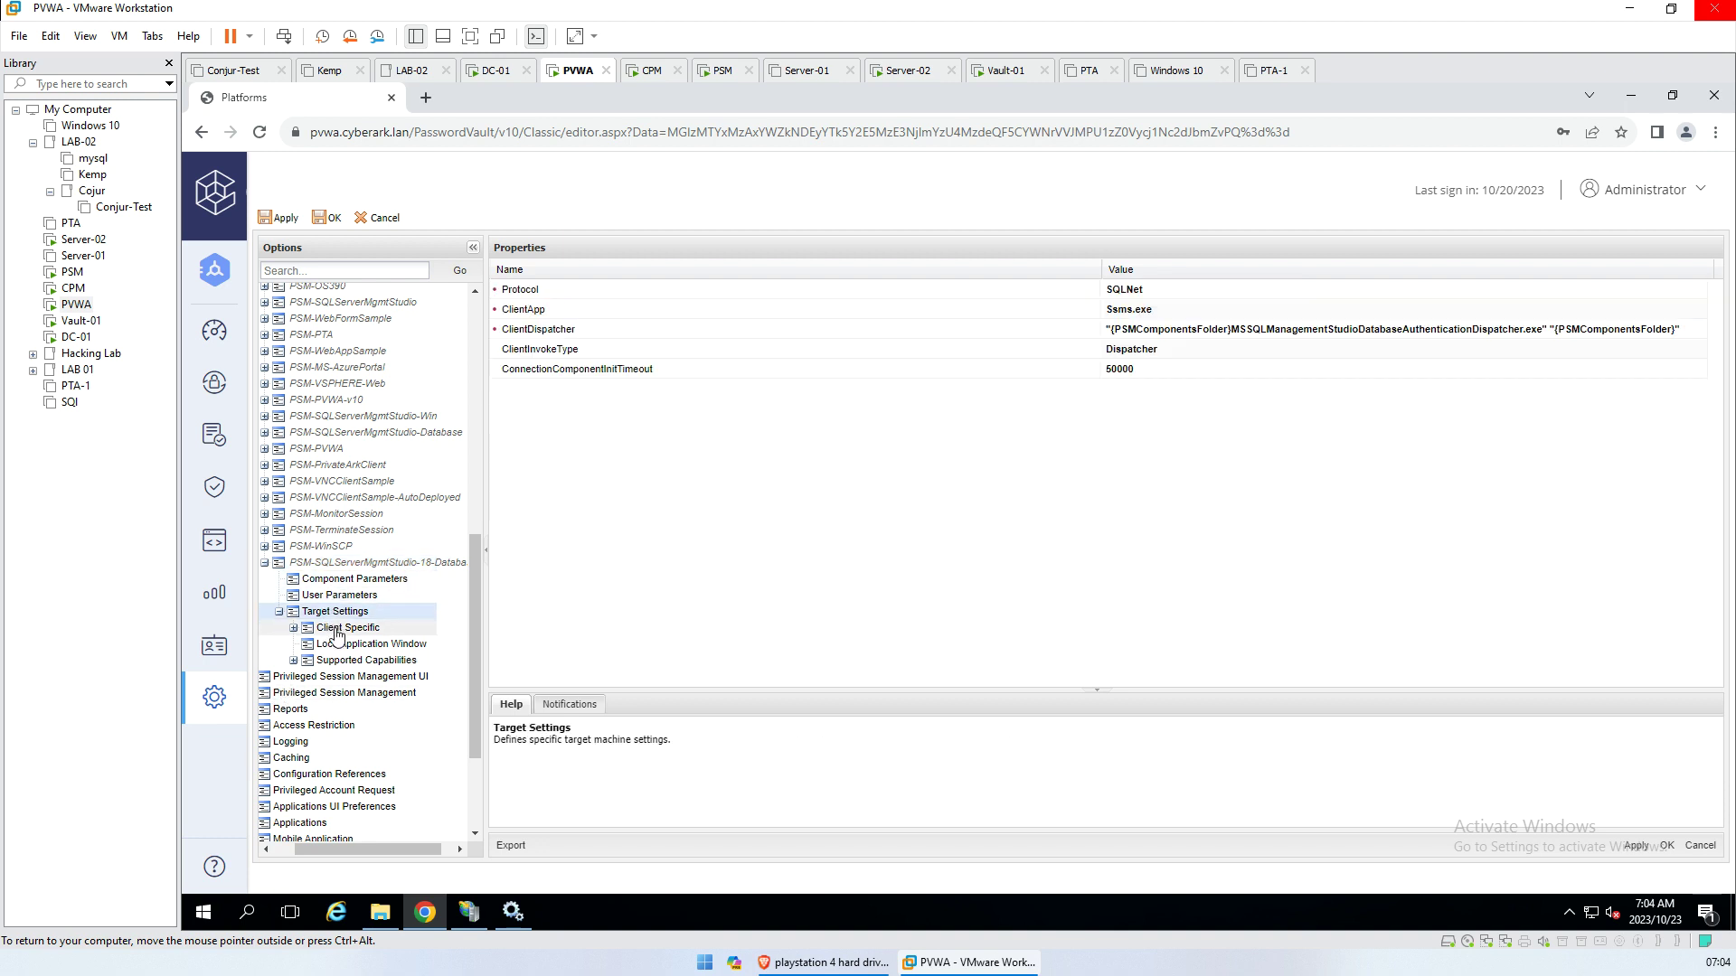
left_click(336, 629)
left_click(336, 644)
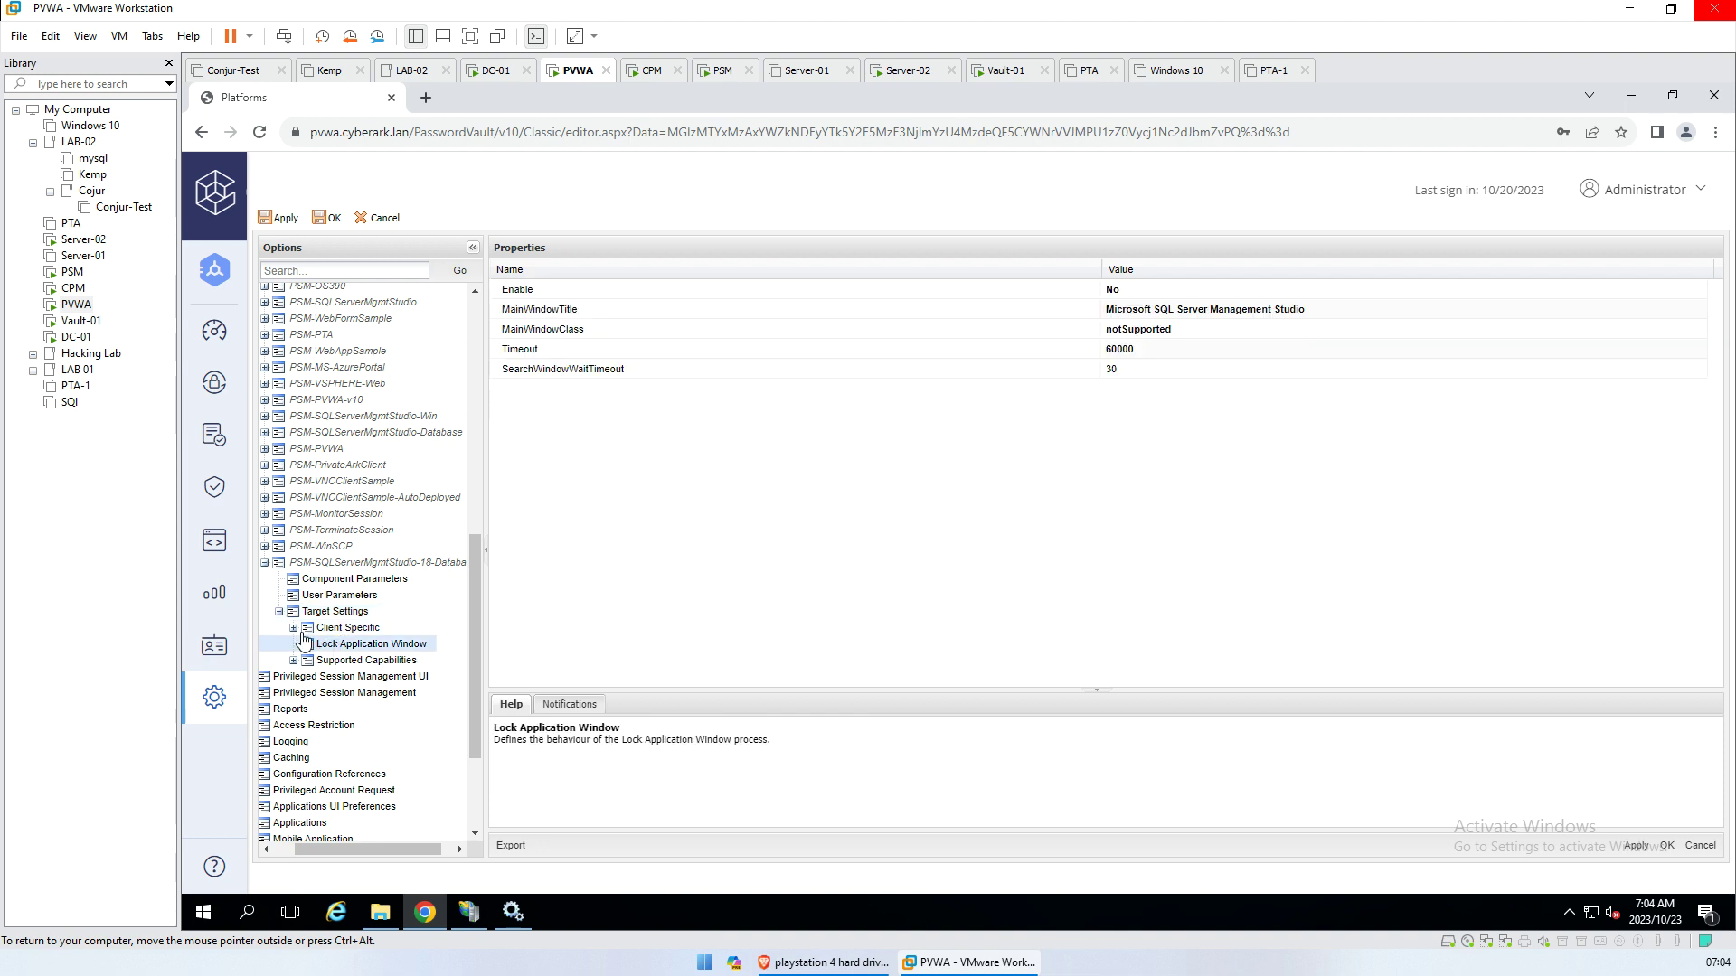
left_click(293, 628)
left_click(294, 678)
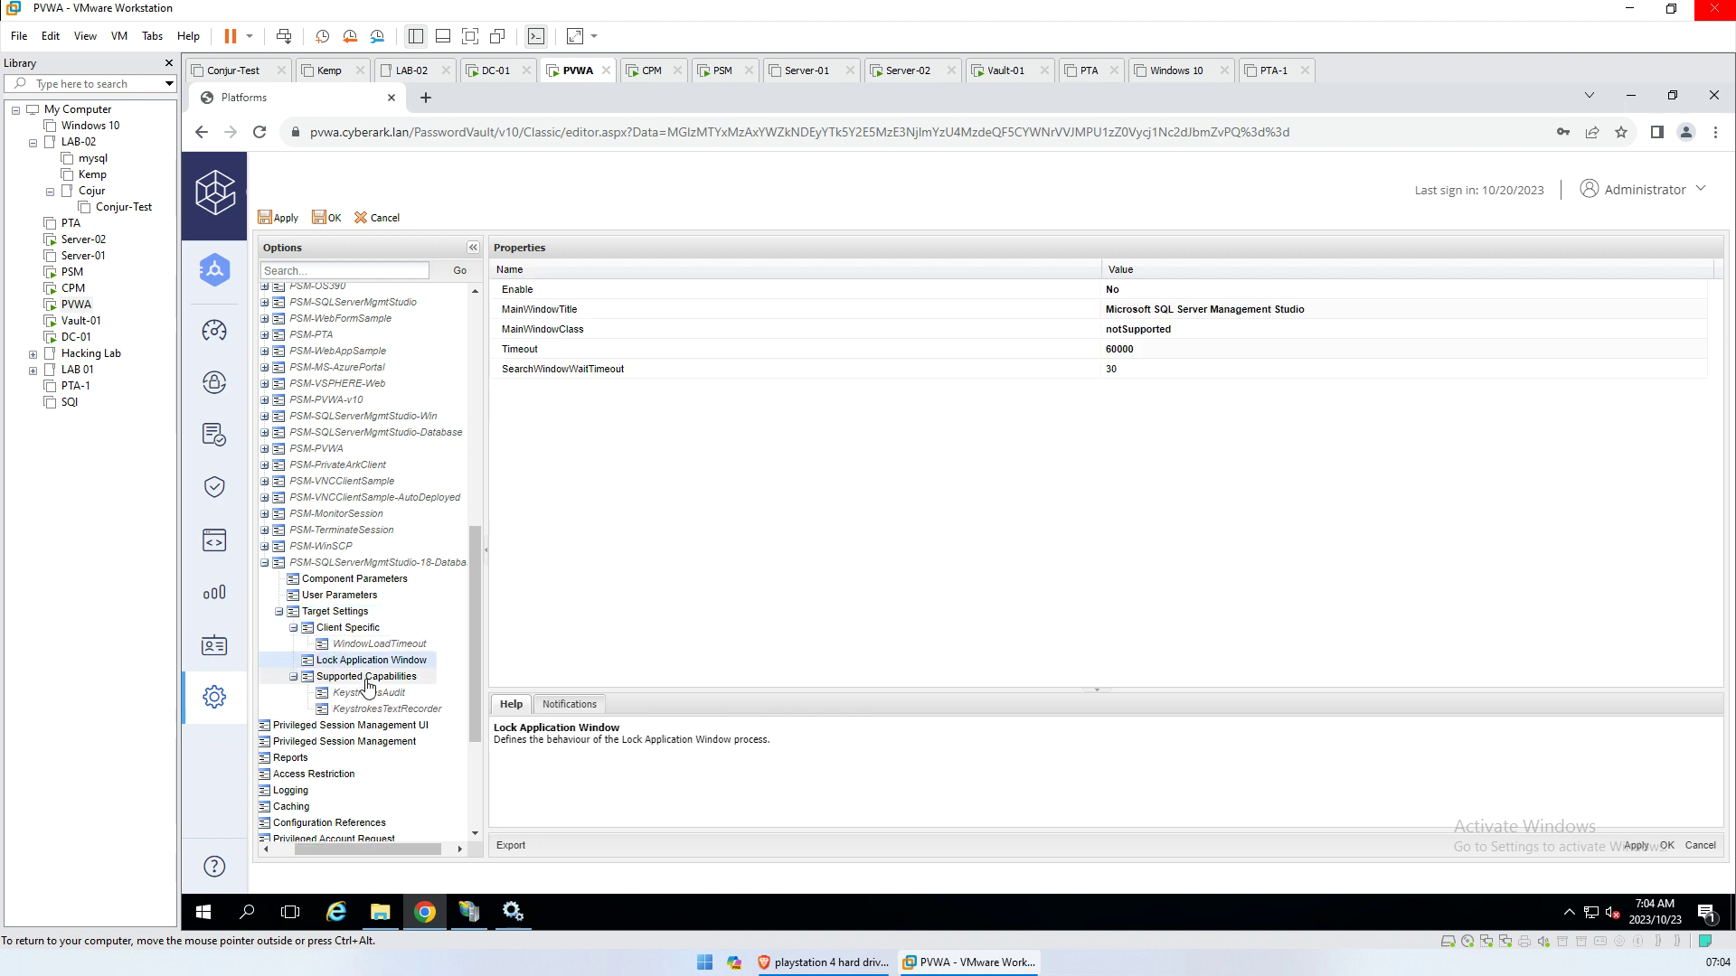
left_click(365, 680)
left_click(364, 693)
left_click(371, 709)
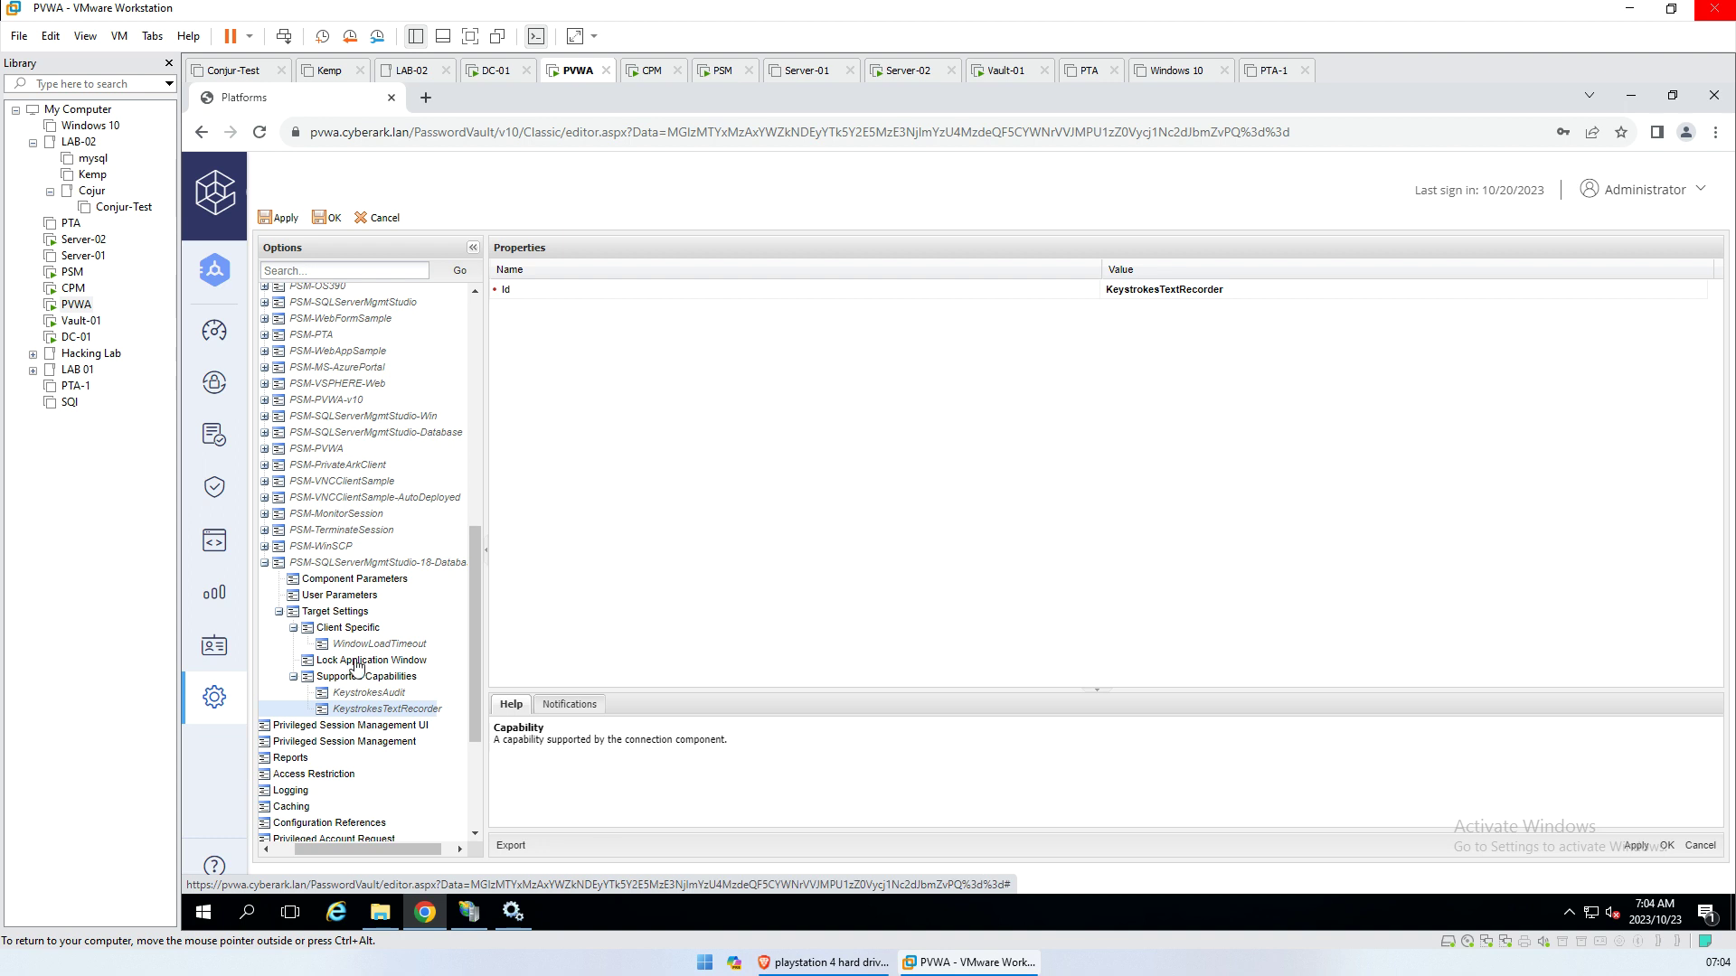
Recheck the ClientDispatcher value and the other Target Settings, including the WindowLoadTimeout parameter and both keystroke capabilities
left_click(343, 615)
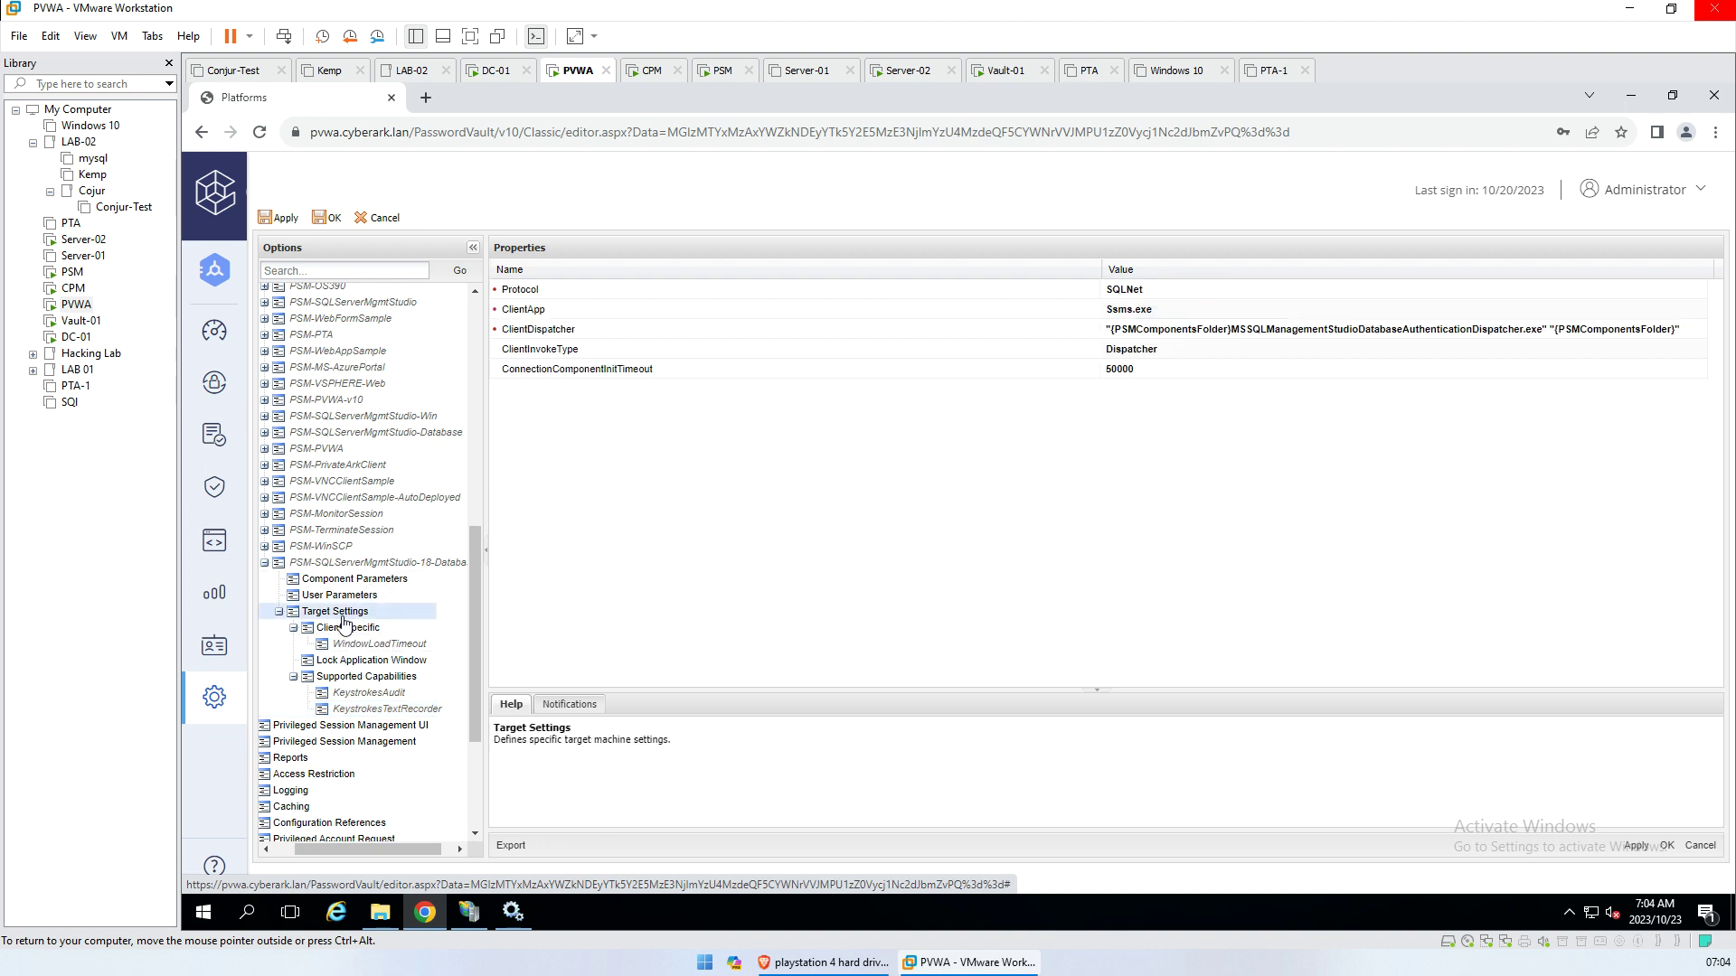
left_click(1443, 331)
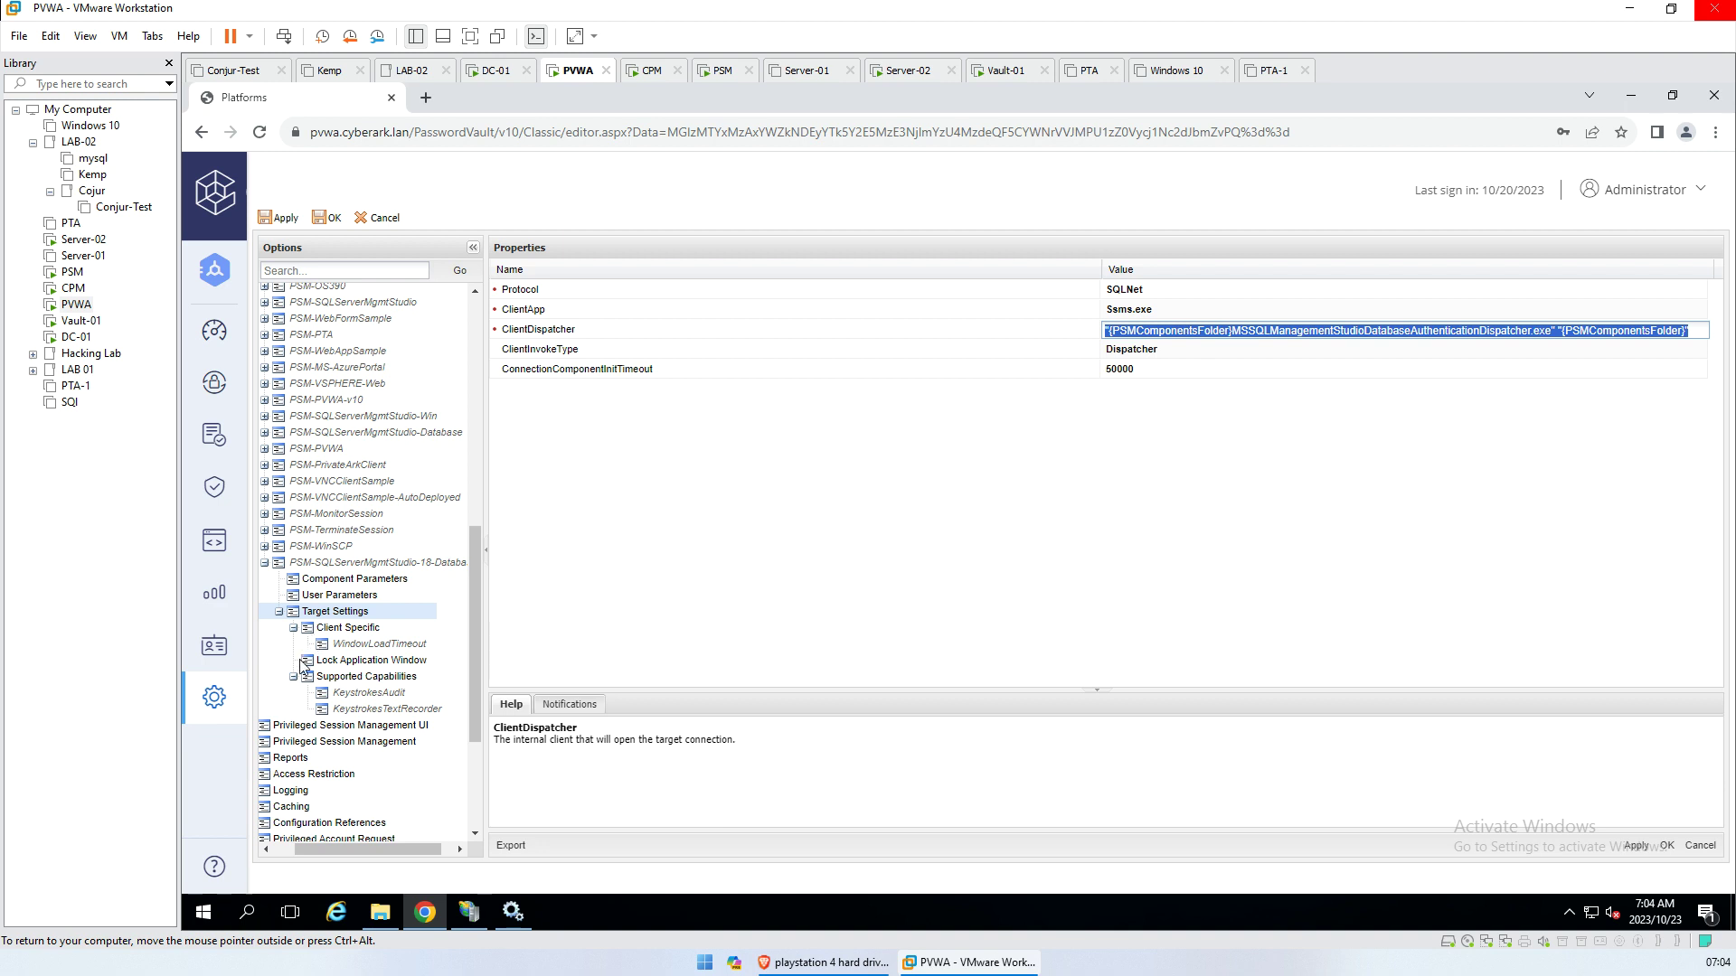
left_click(351, 613)
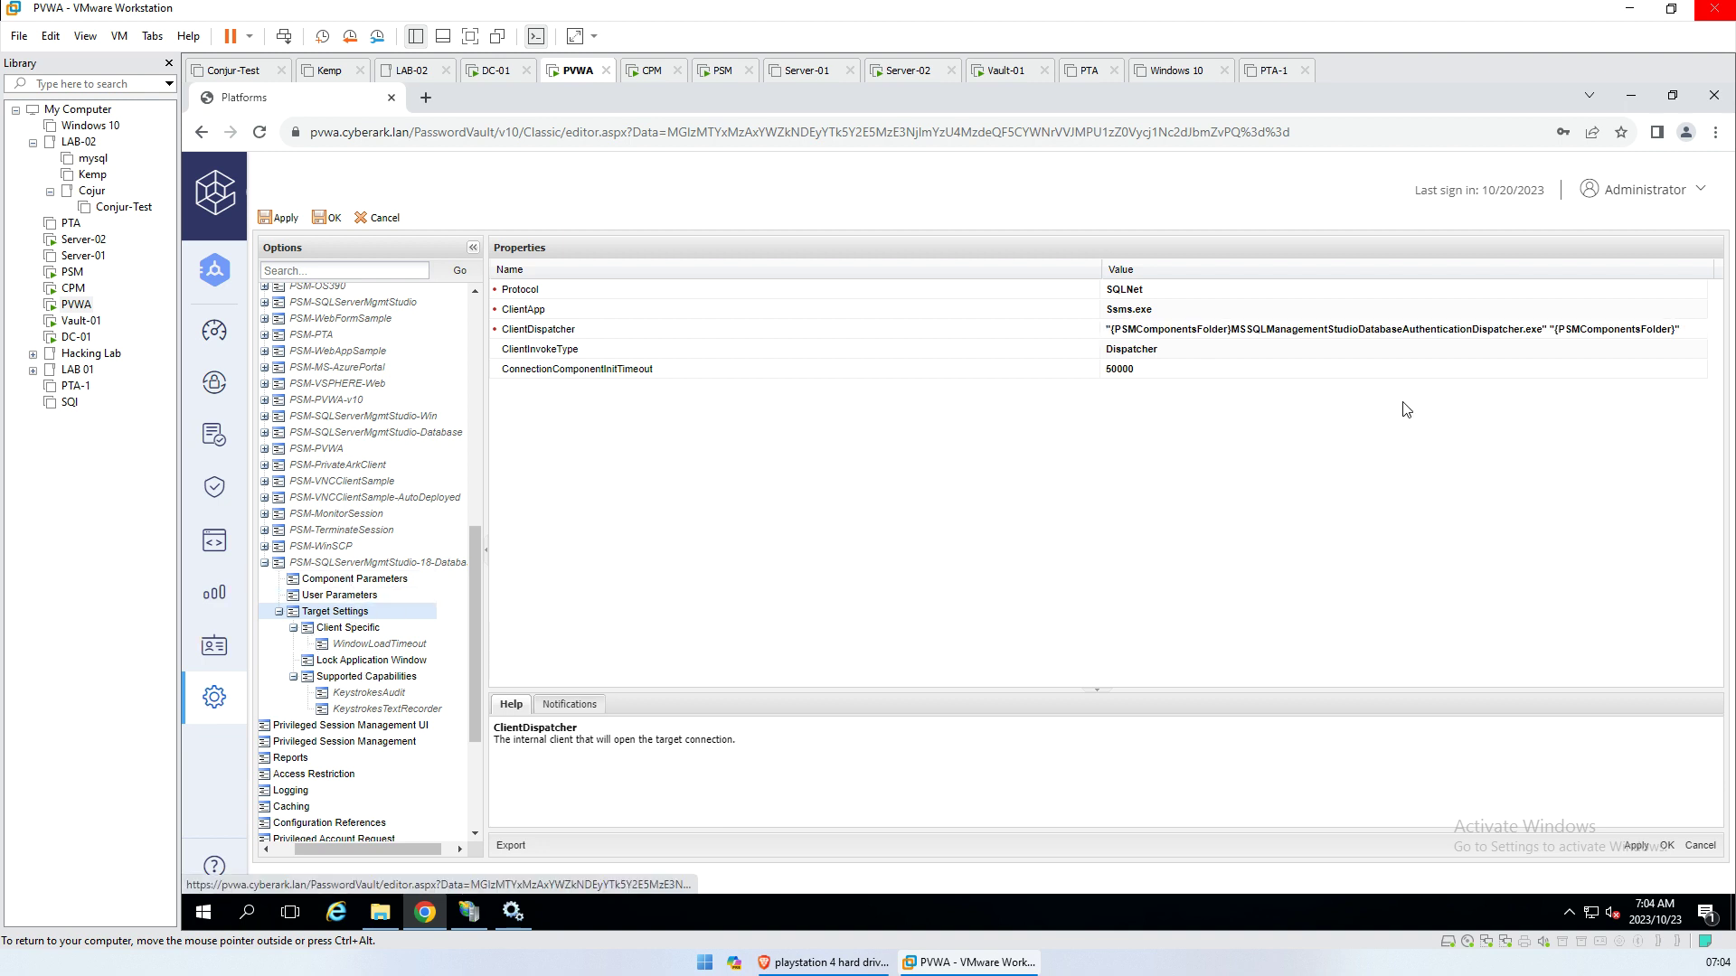
left_click(333, 580)
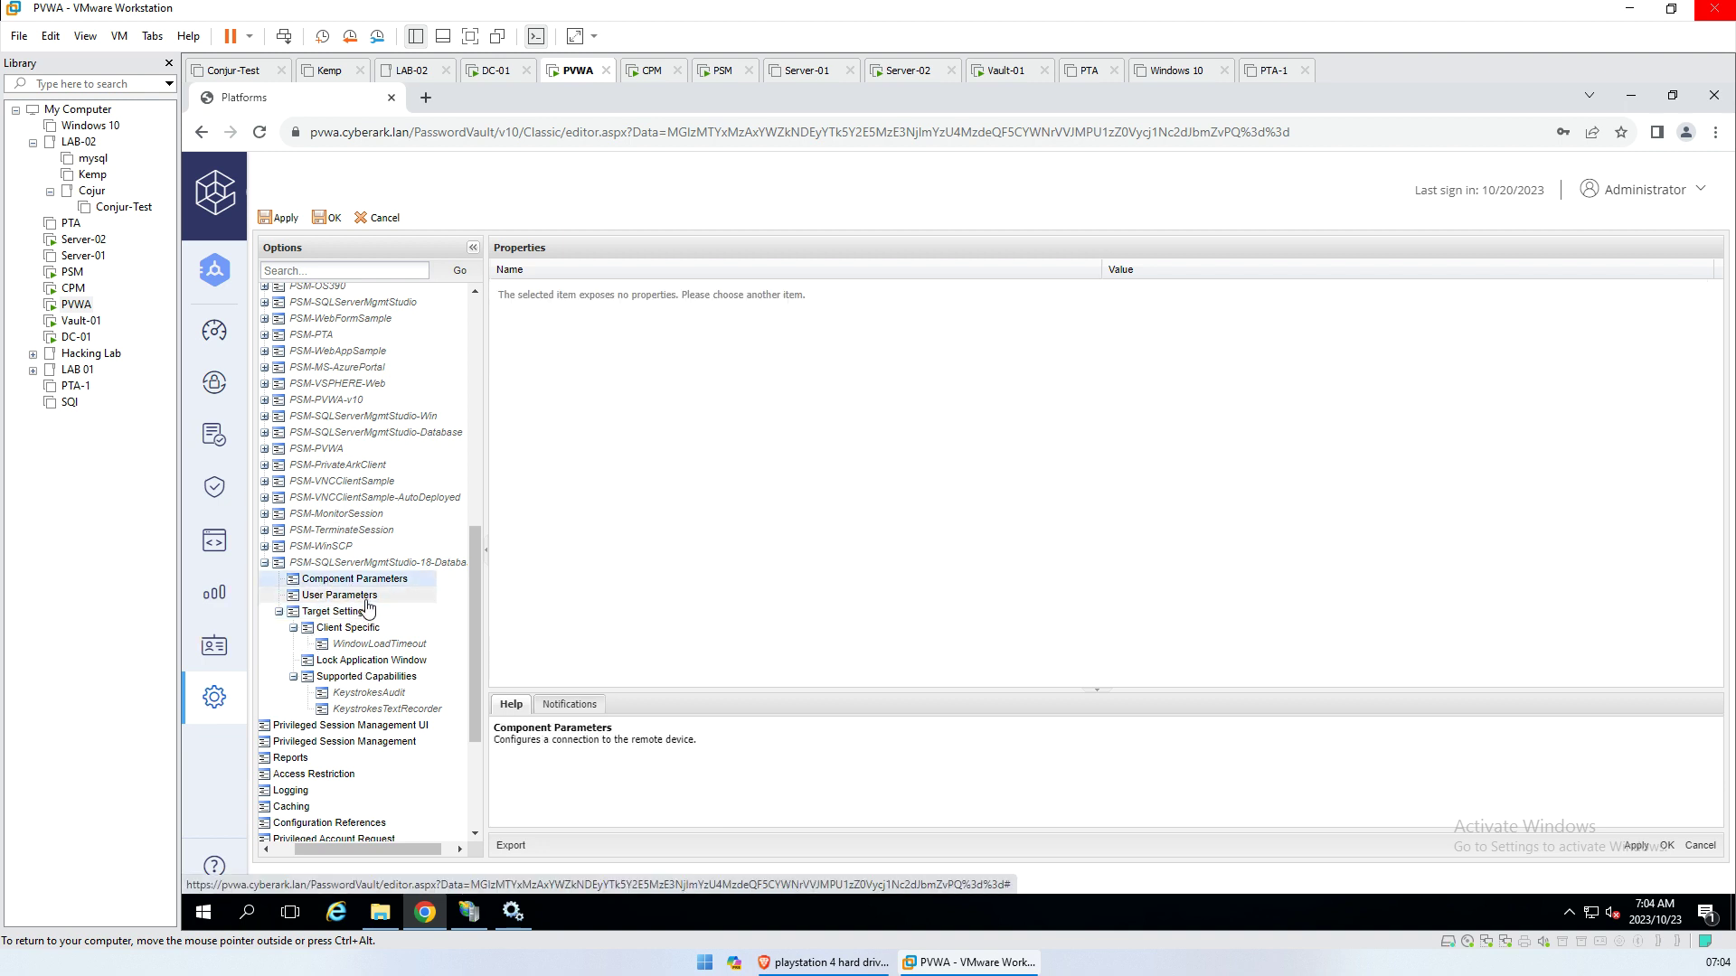
left_click(361, 597)
left_click(357, 612)
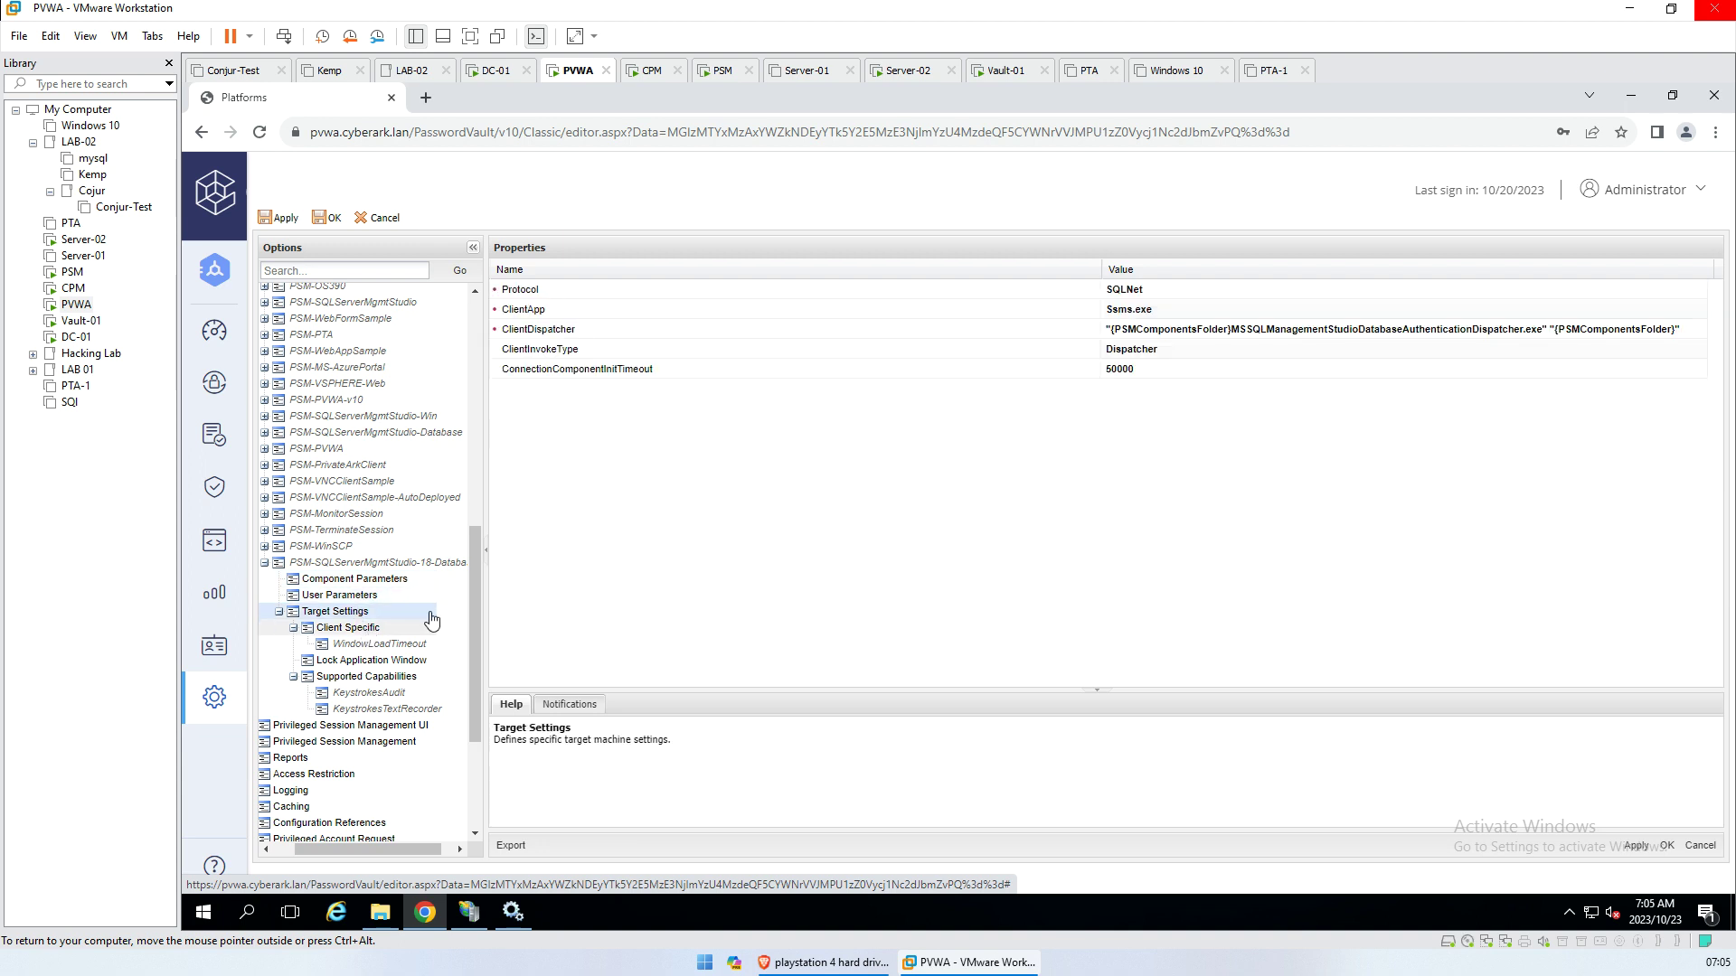
left_click(344, 631)
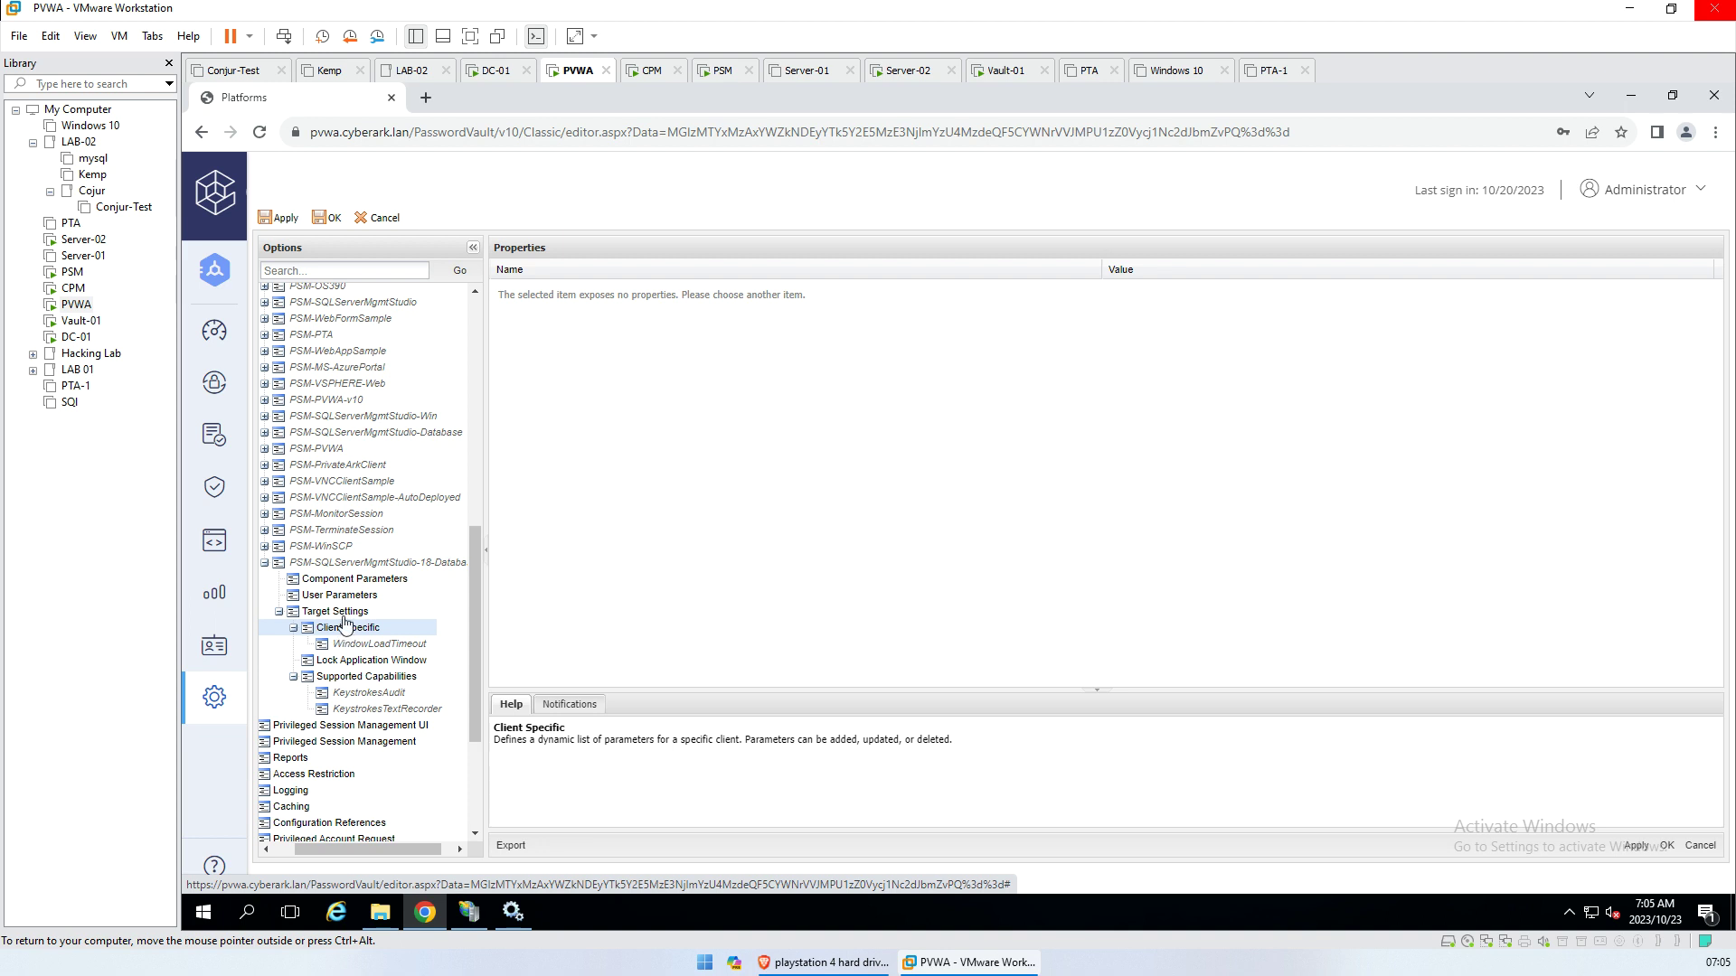
left_click(354, 612)
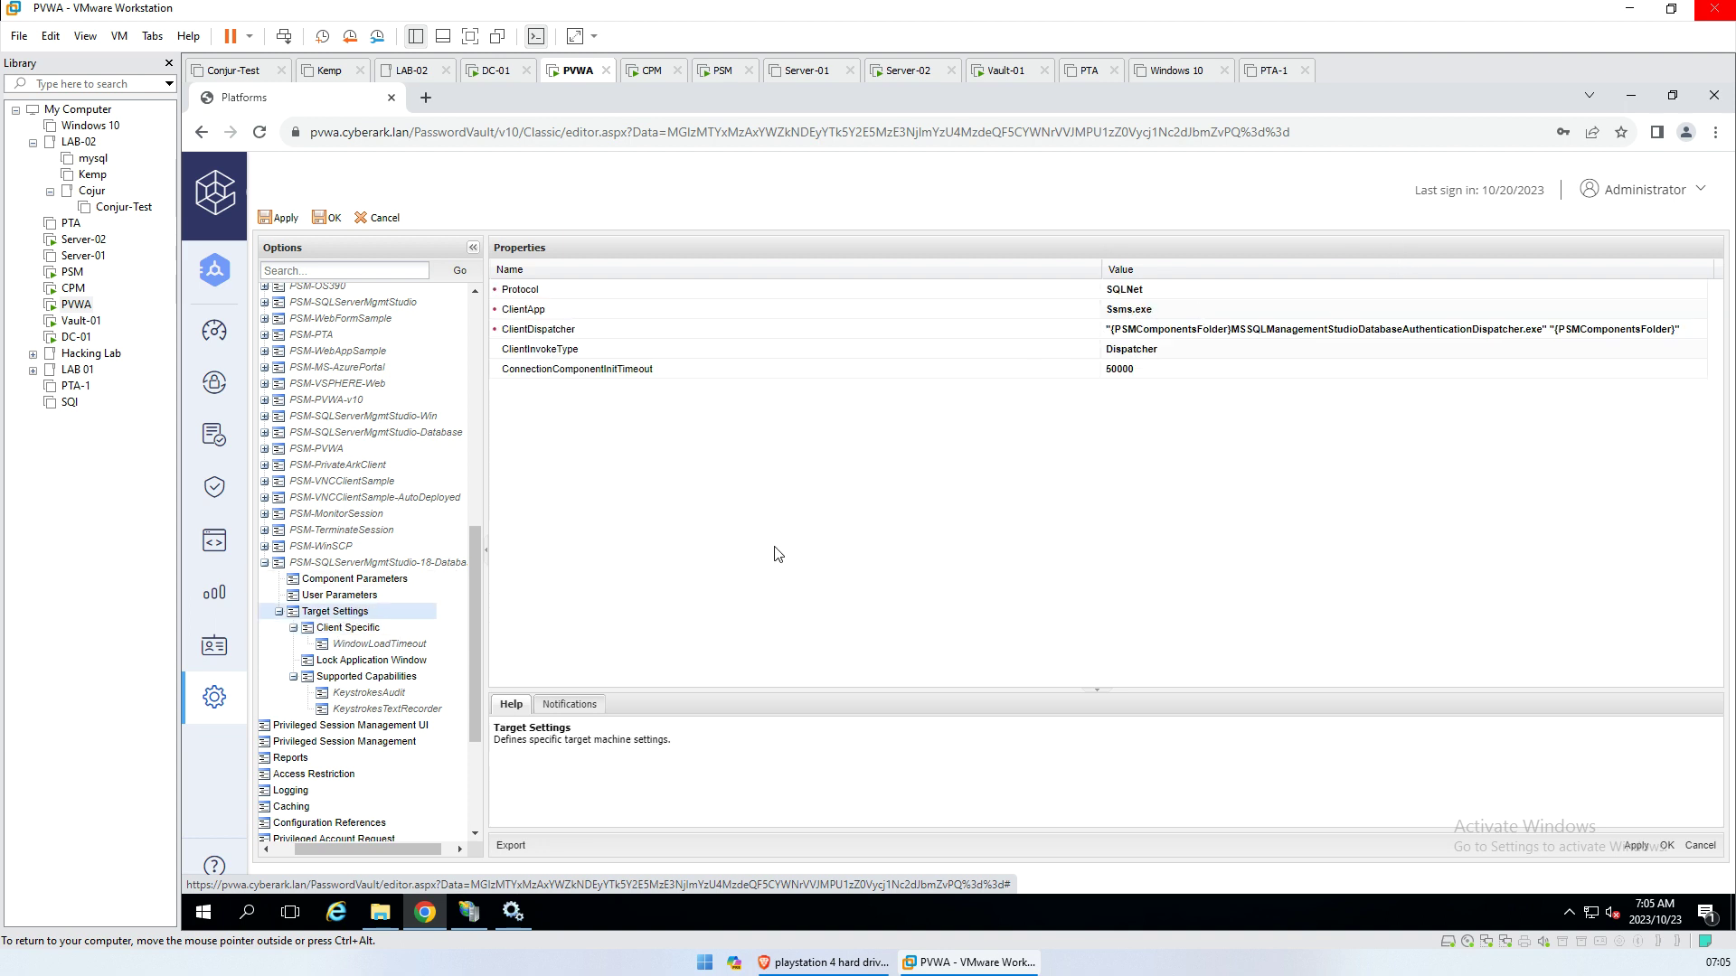
left_click(352, 628)
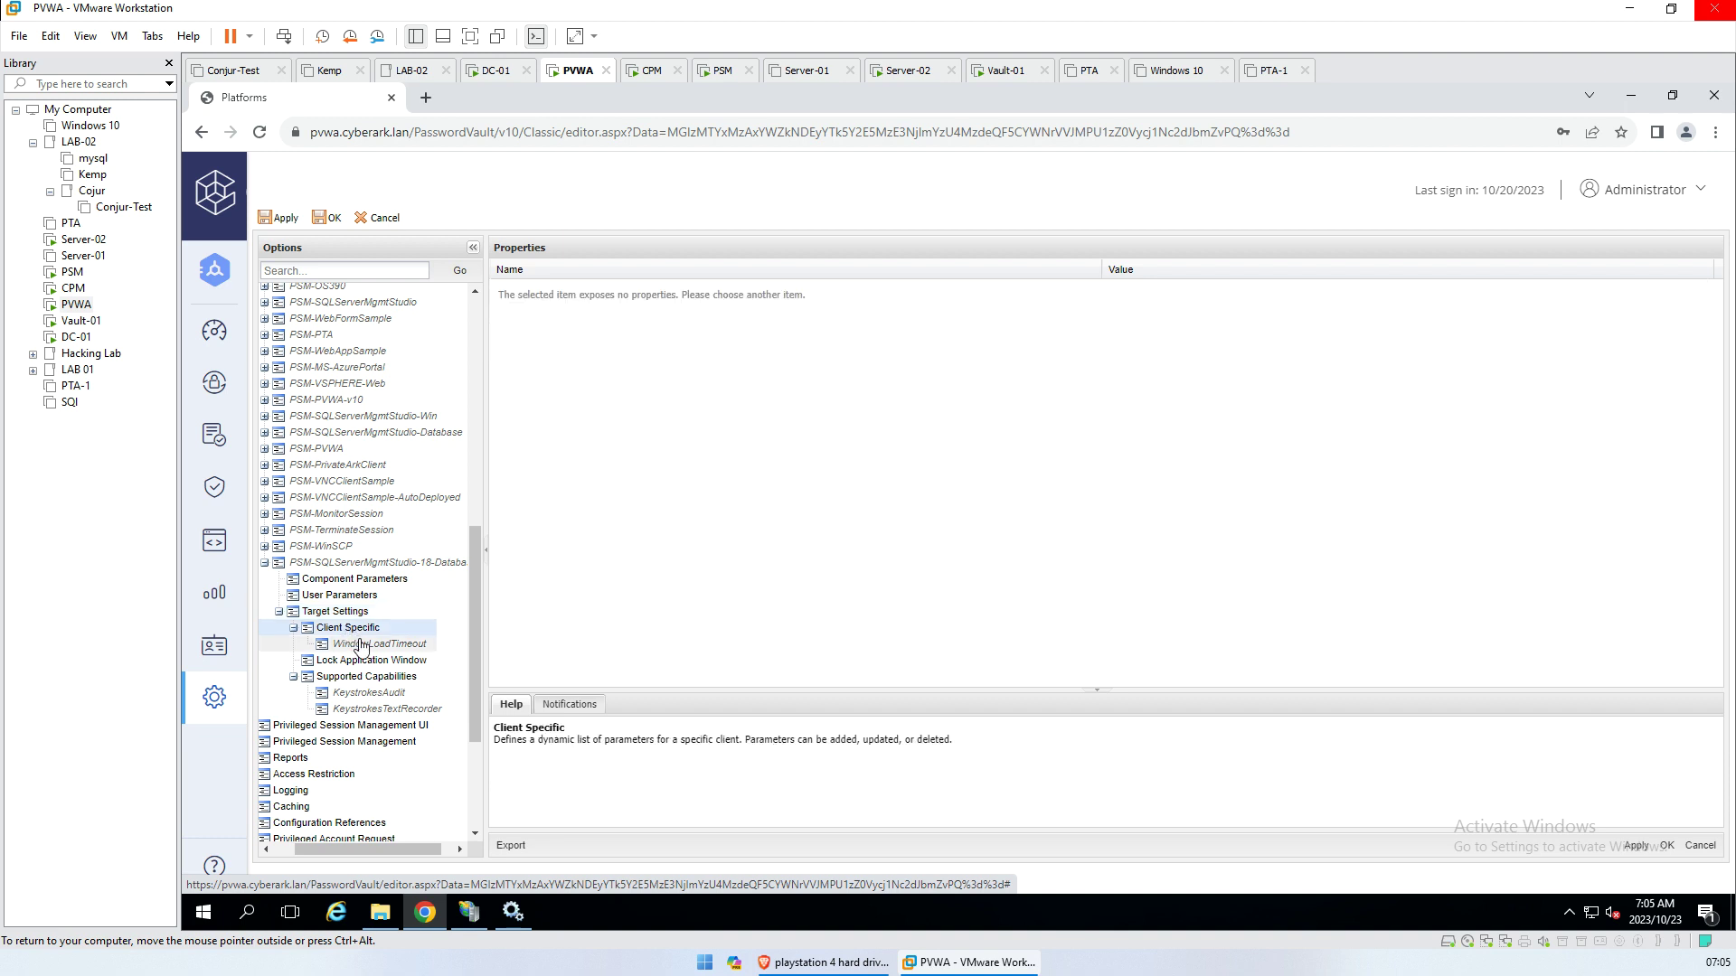
left_click(362, 644)
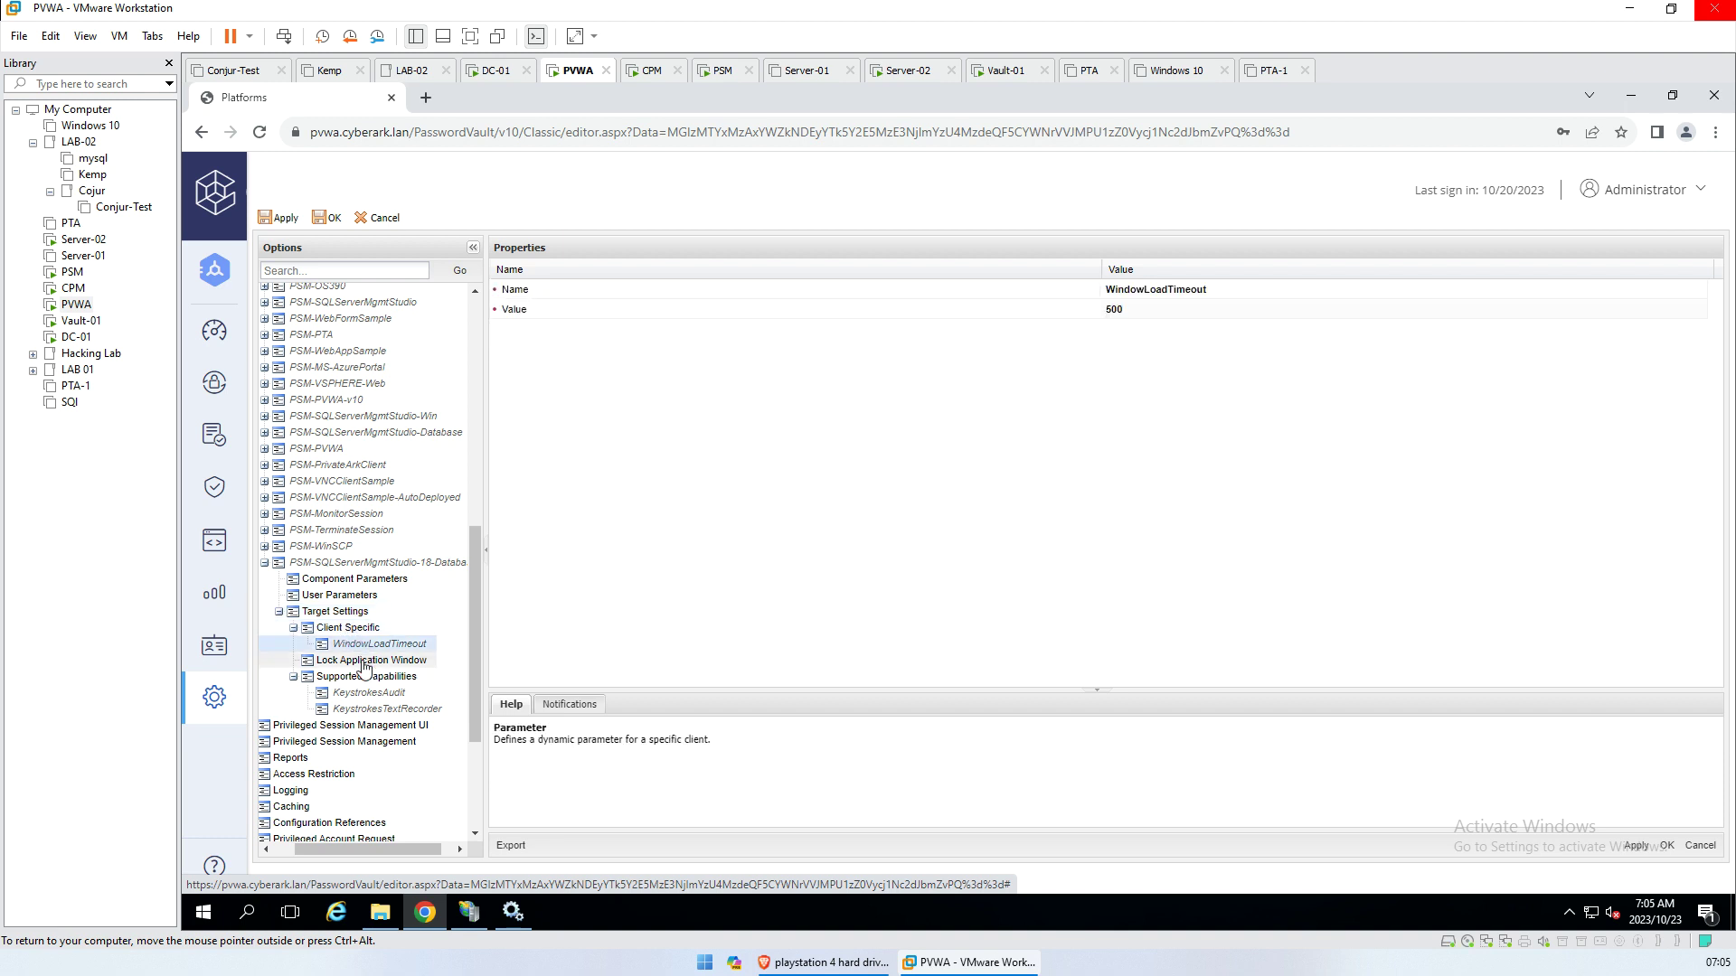
left_click(363, 664)
left_click(363, 678)
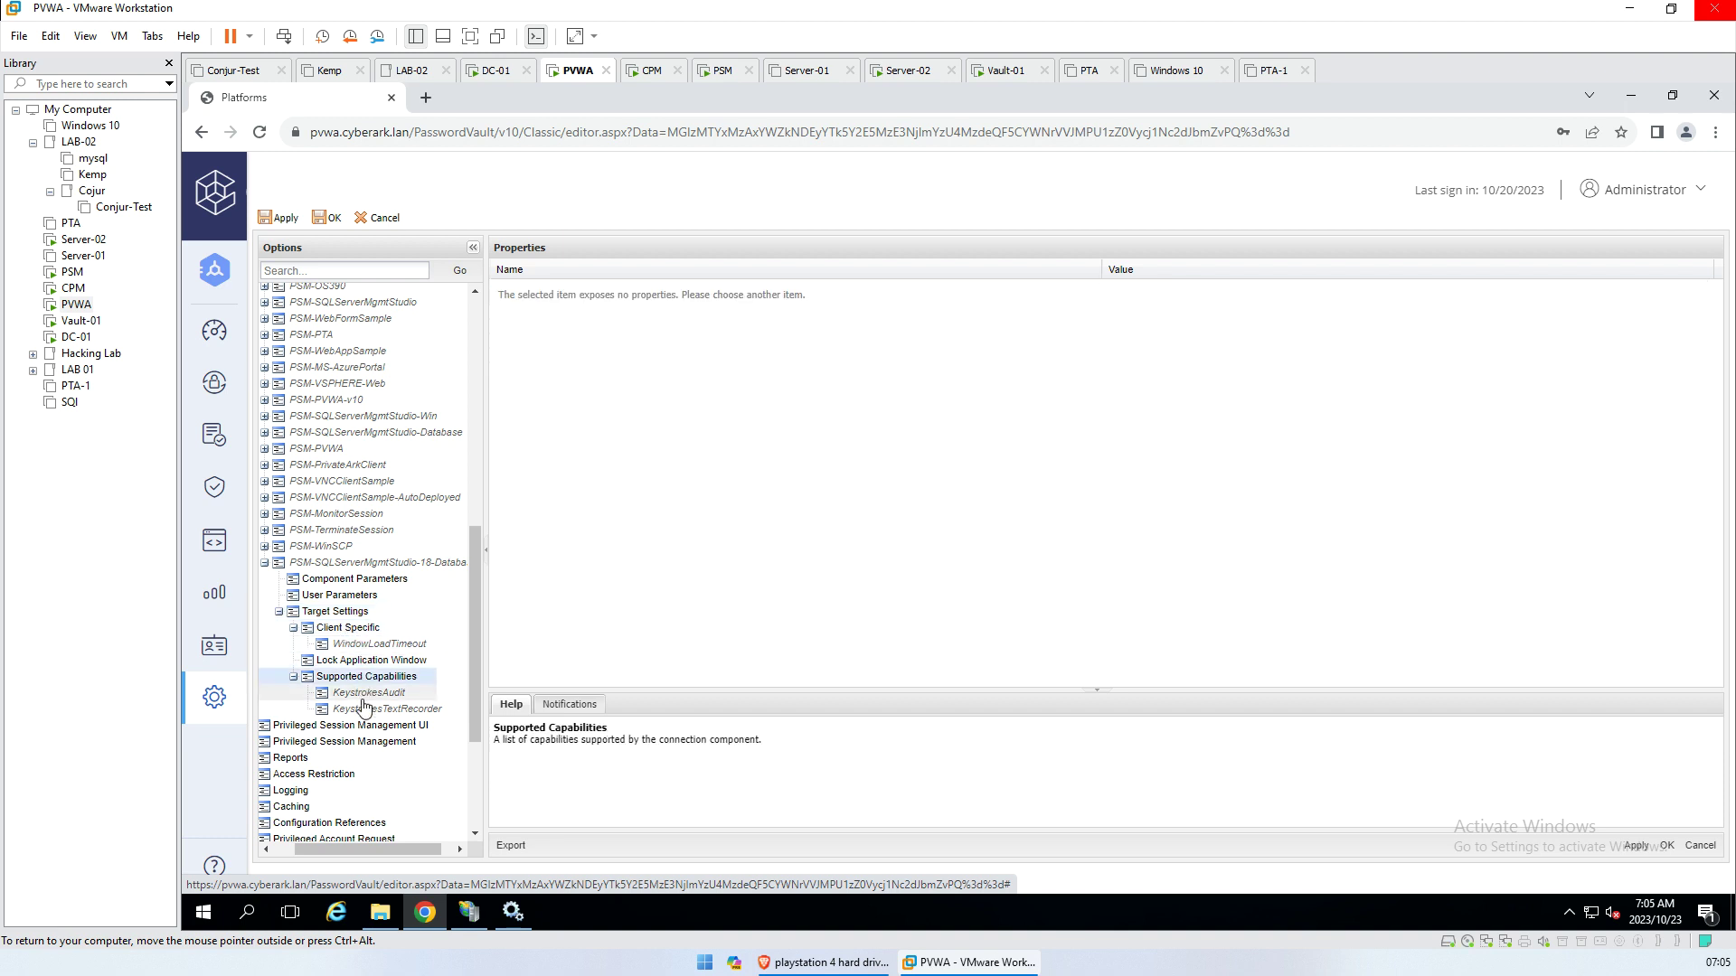
left_click(365, 692)
left_click(368, 711)
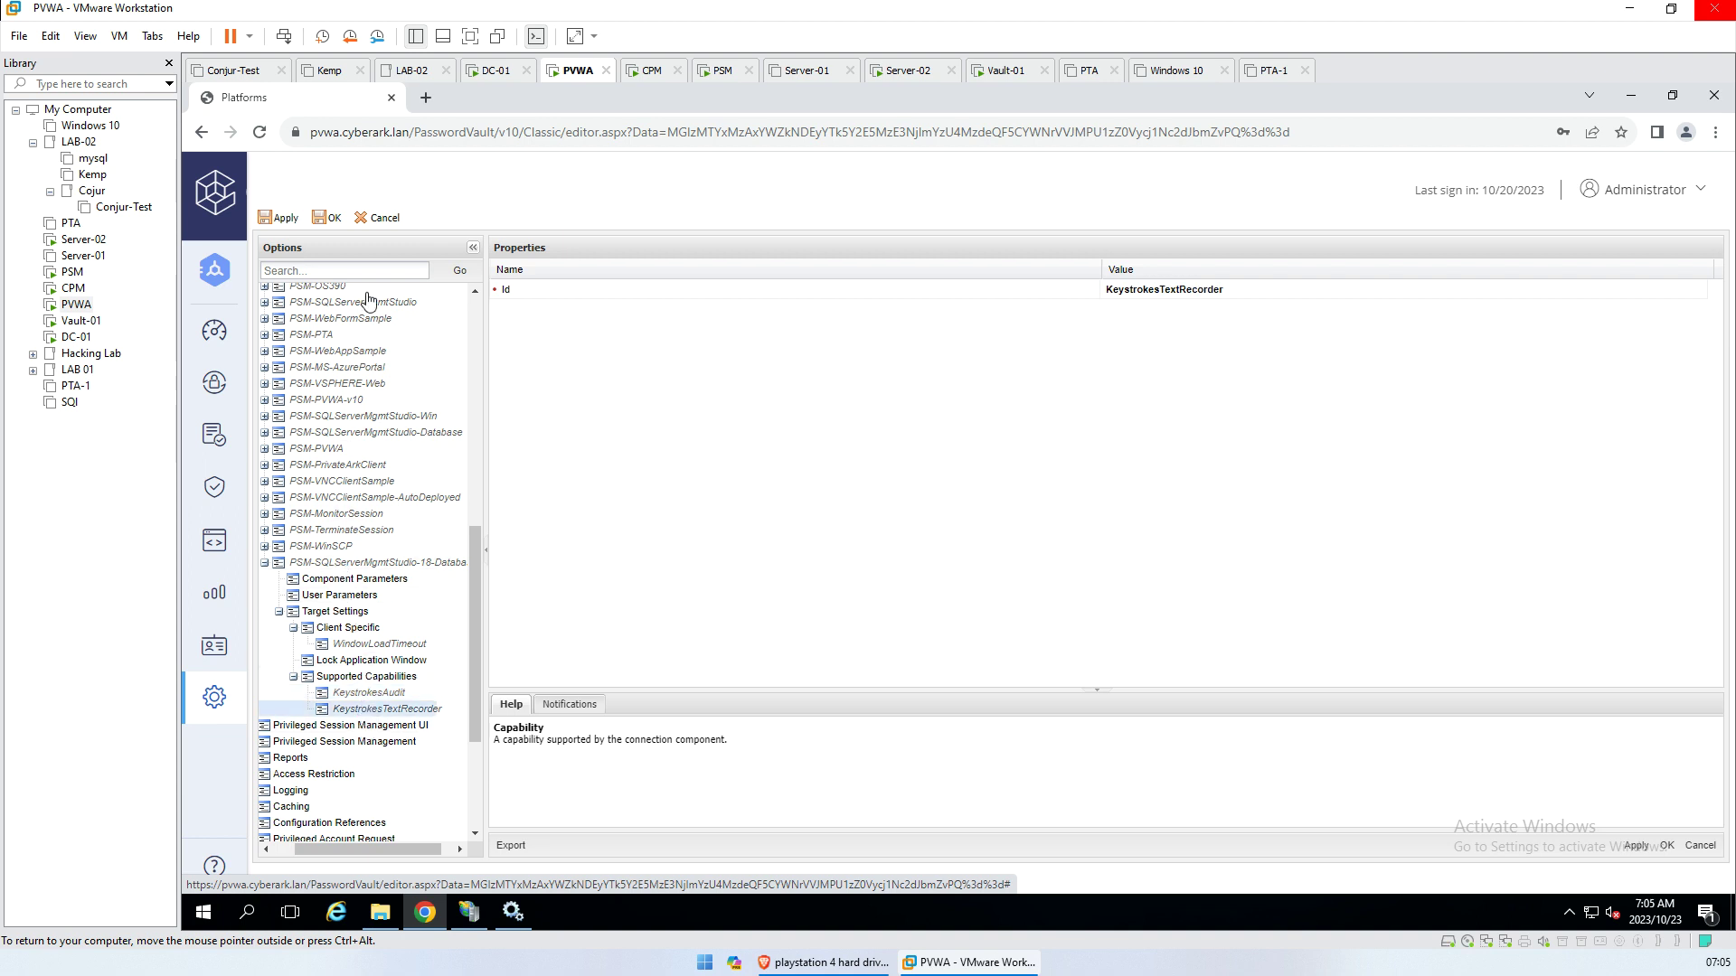
Apply the configuration changes for the new SQL Server Management Studio 18 connection component
left_click(277, 221)
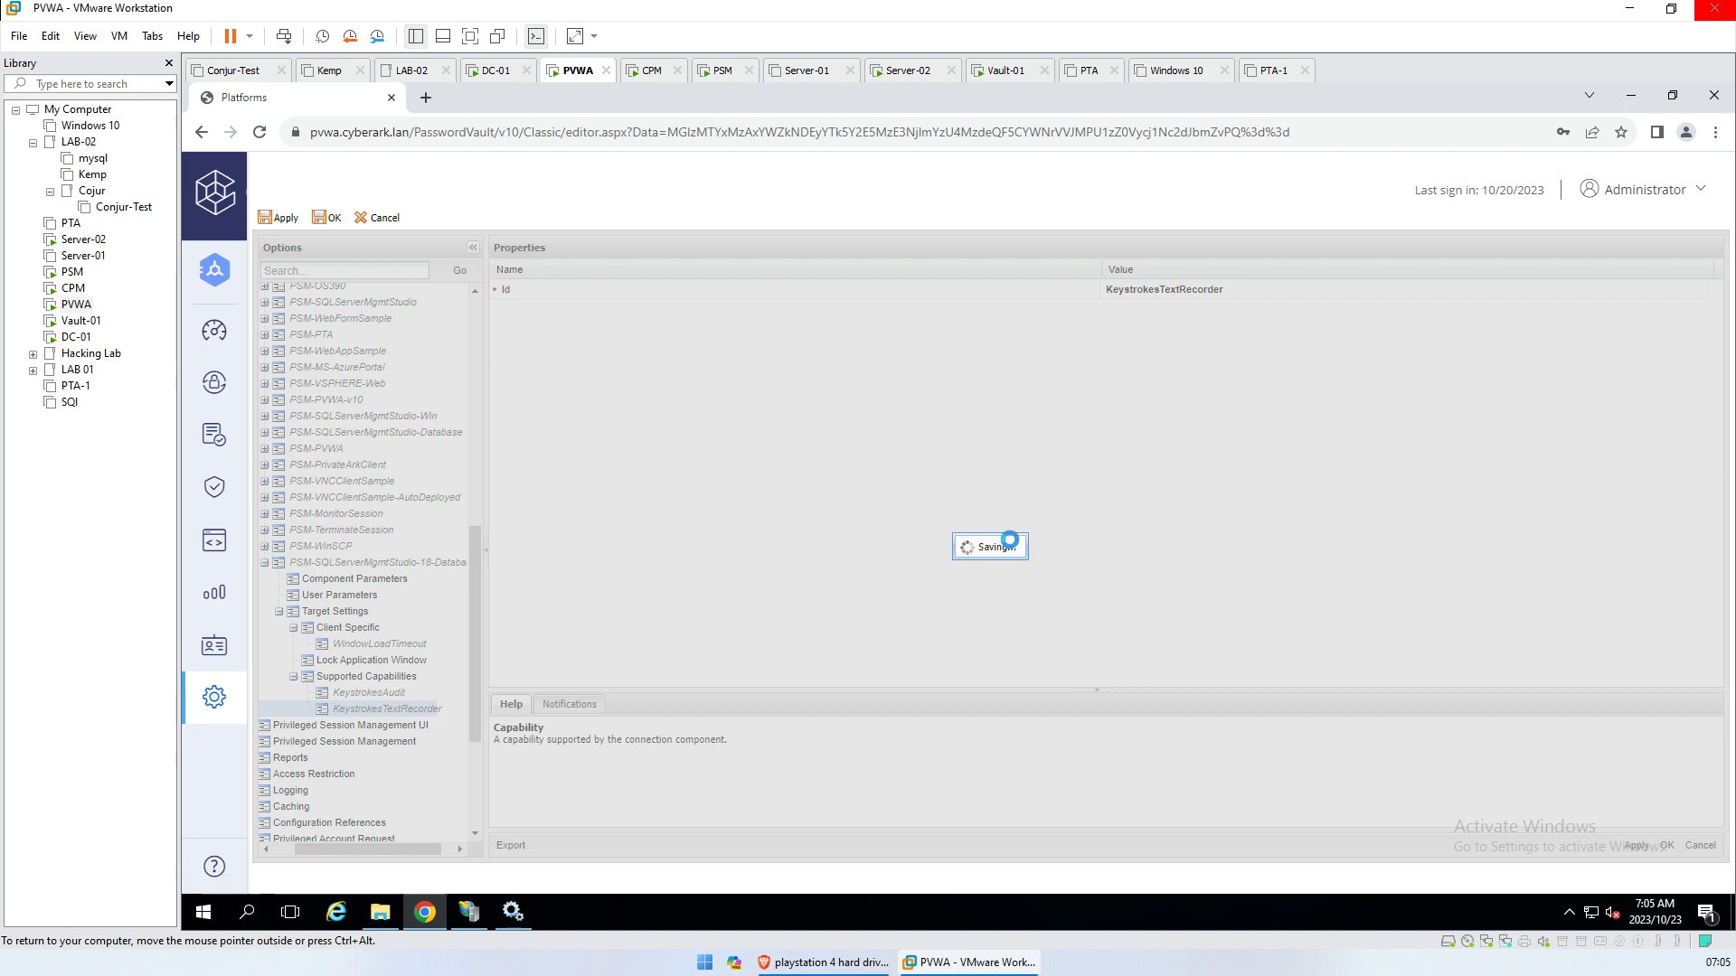
left_click(991, 556)
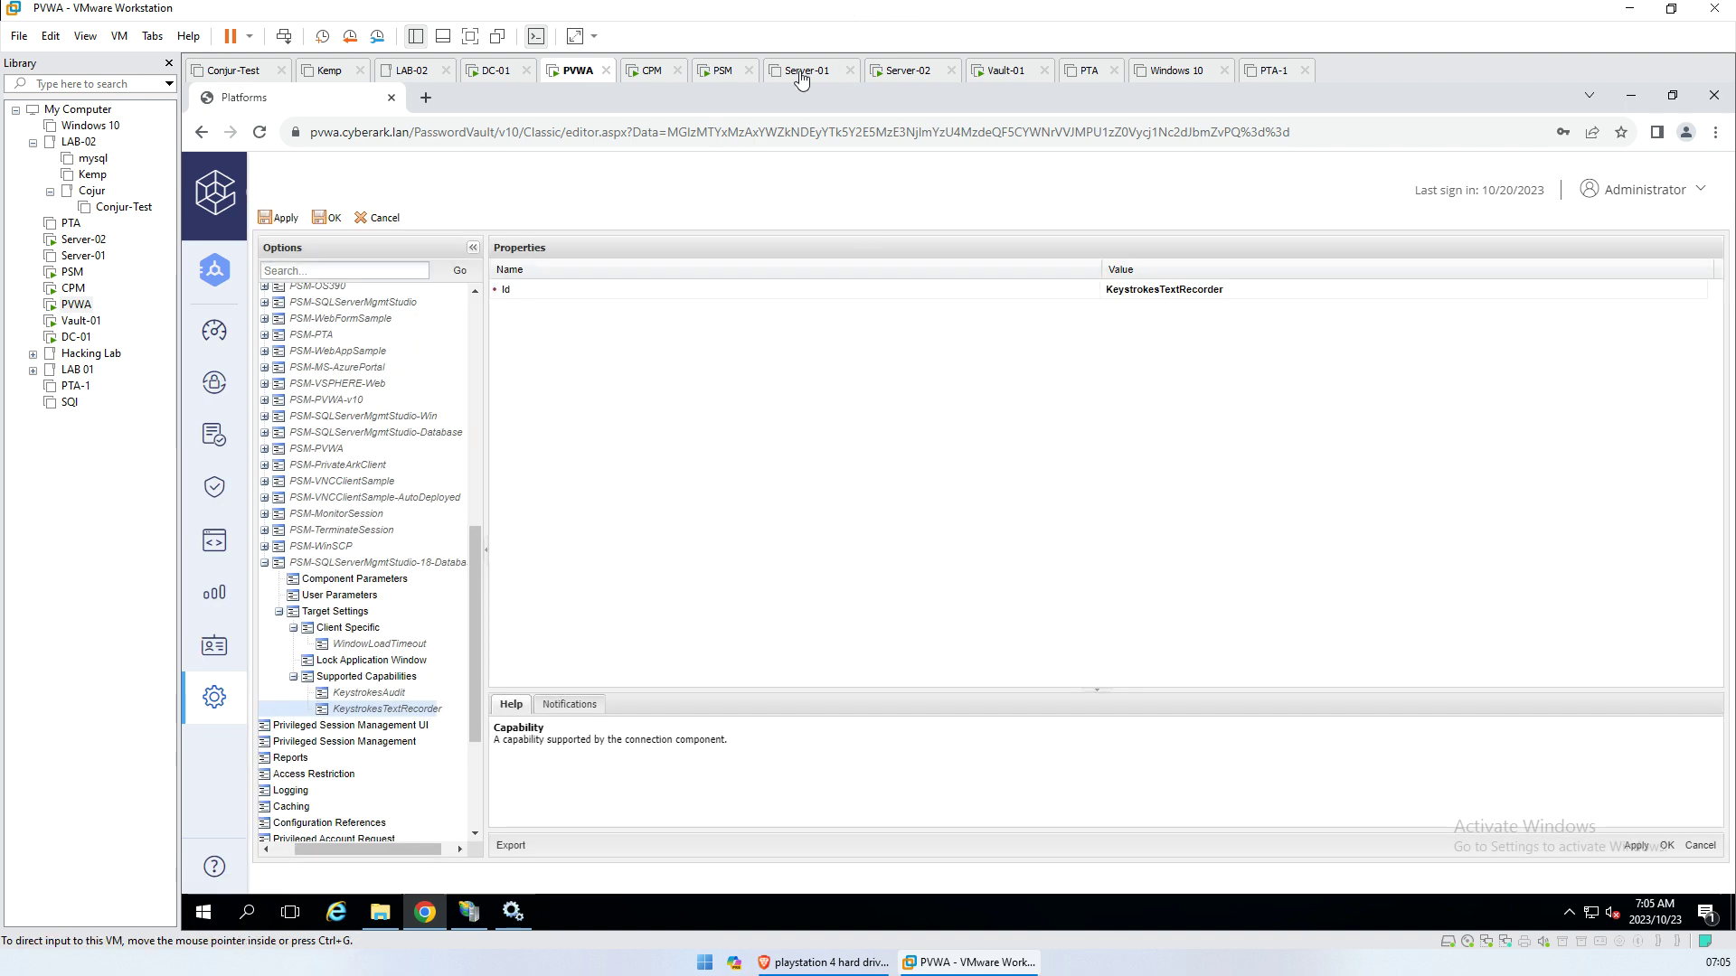
On the PSM virtual machine, open C:\Install Files\MS SQL\SQL Server Mgmt Studio 18_new and widen the Name column to show full file names
left_click(723, 73)
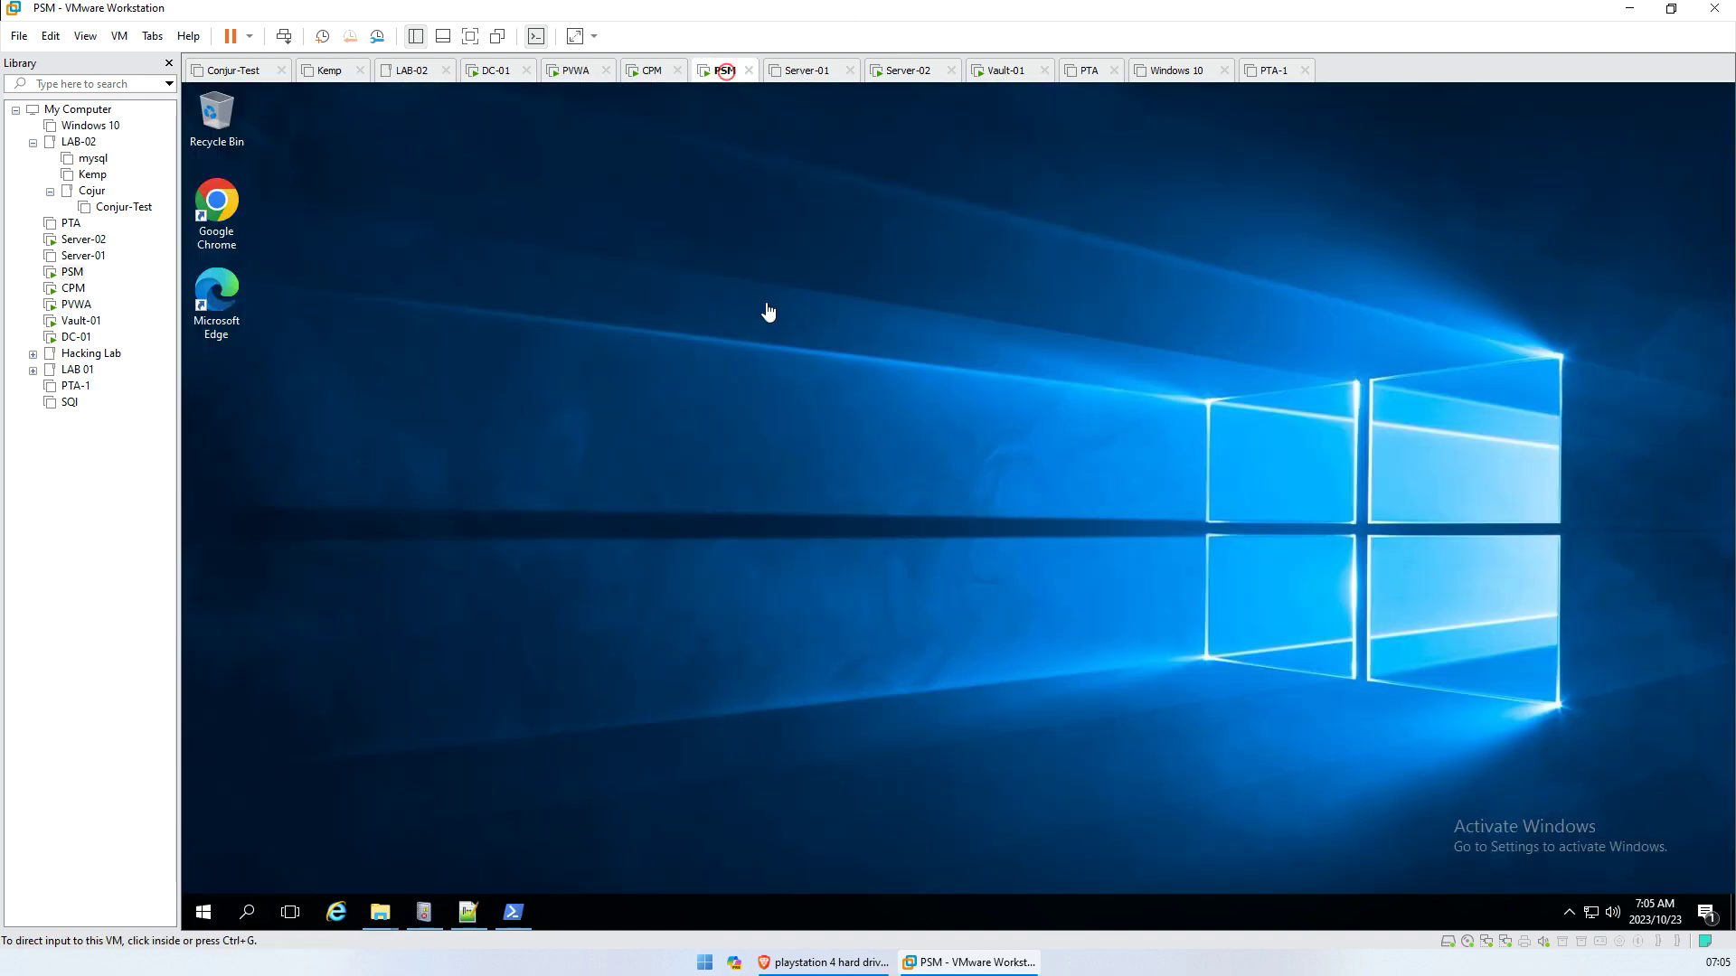
mouse_move(396, 904)
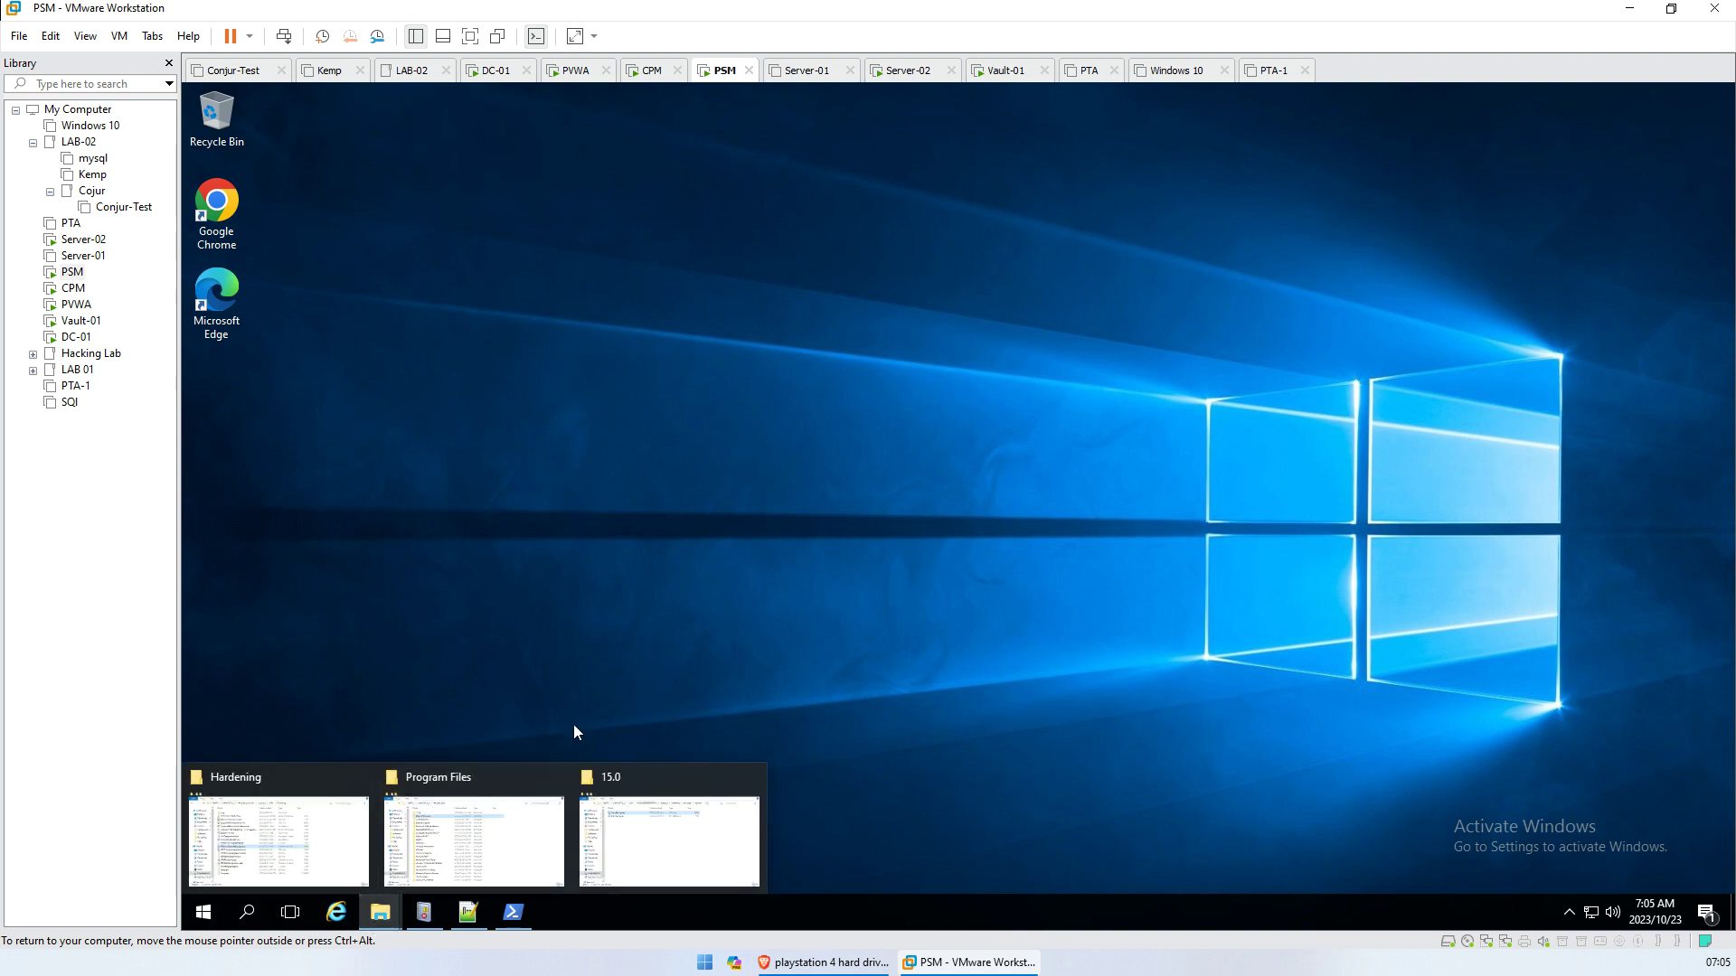
left_click(319, 833)
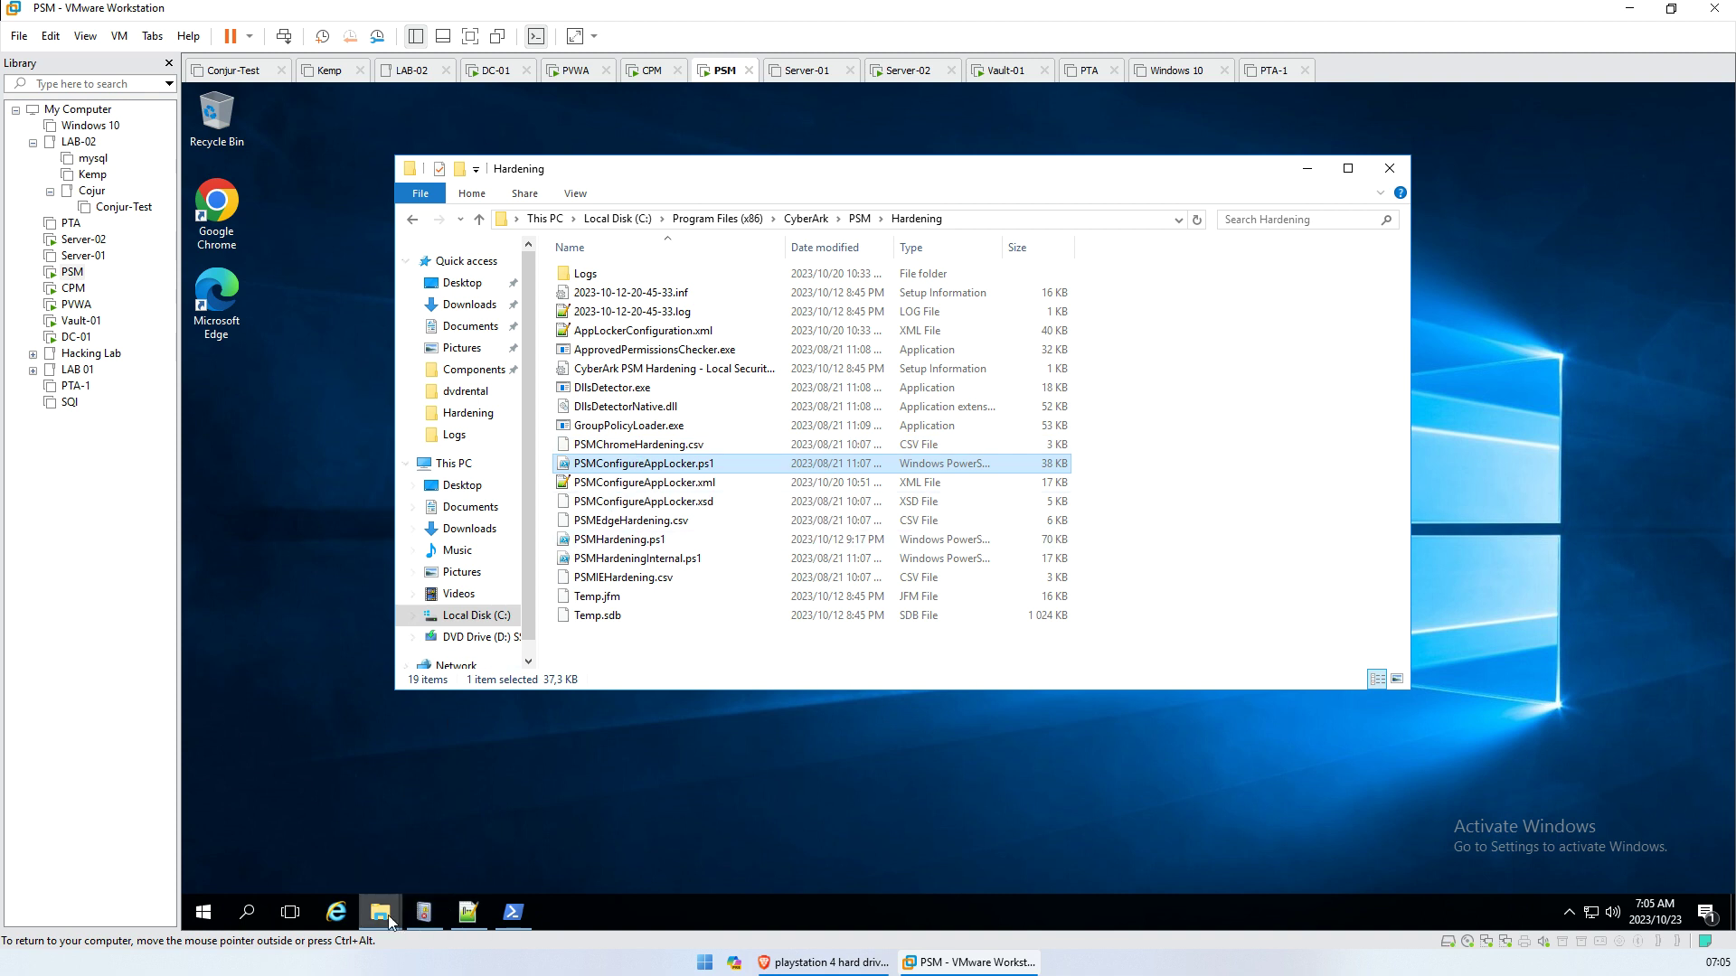
mouse_move(389, 921)
left_click(423, 858)
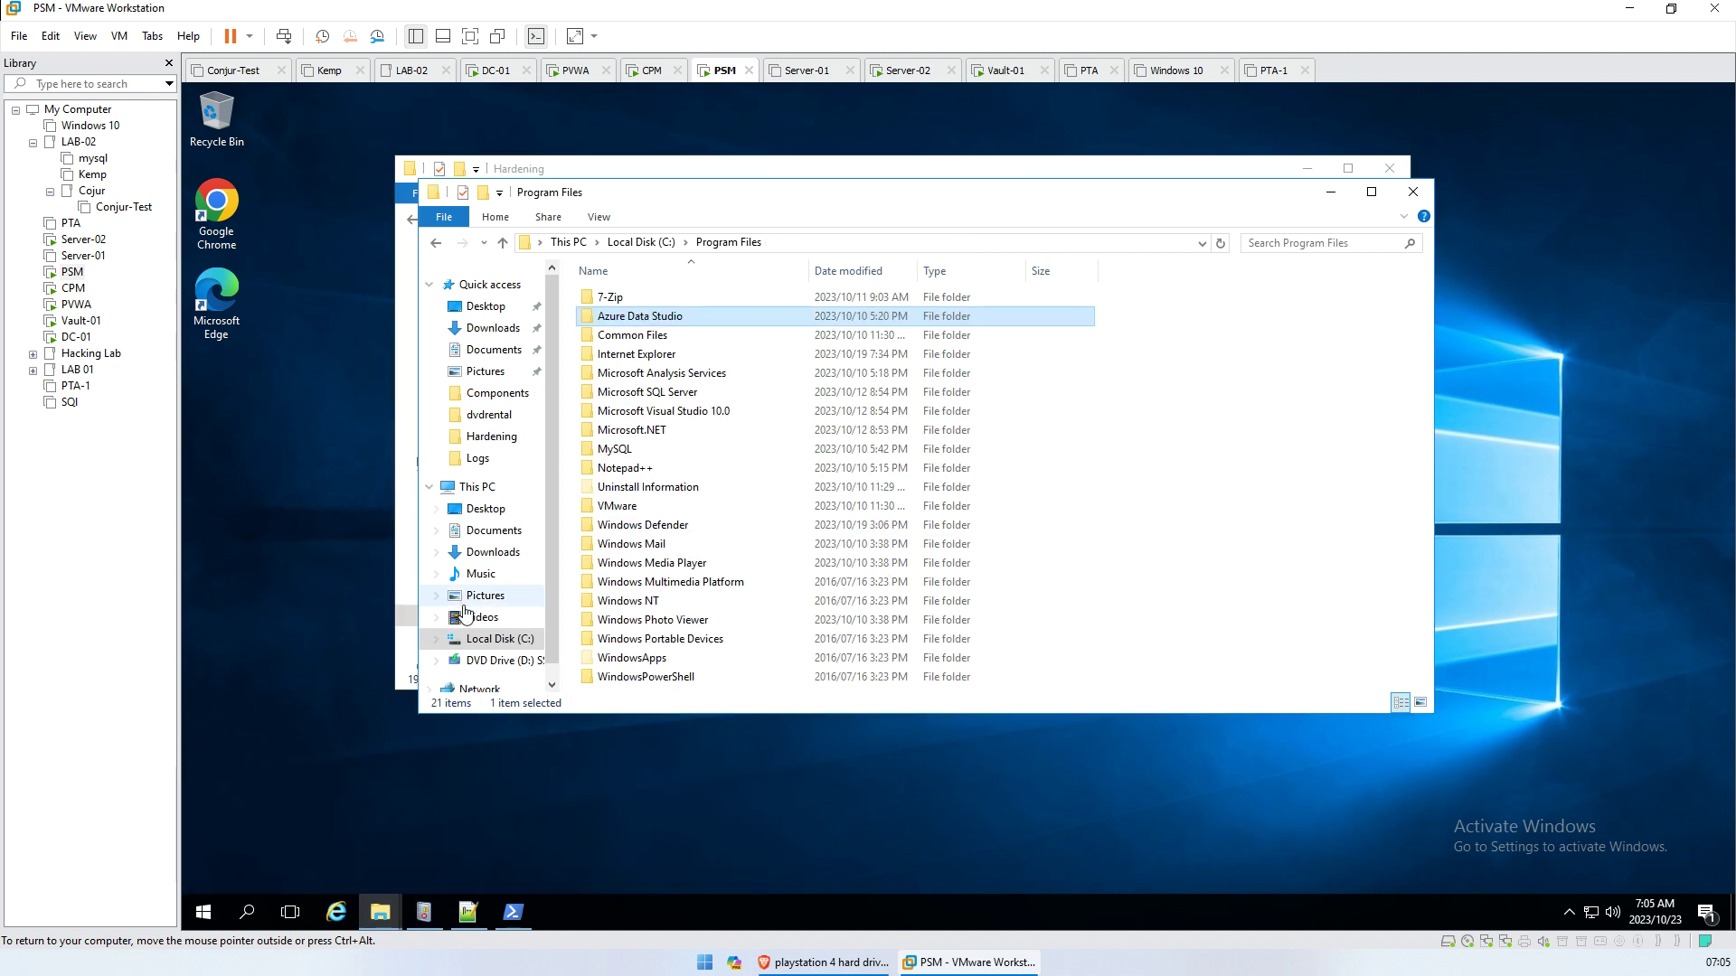
left_click(493, 638)
left_click(624, 321)
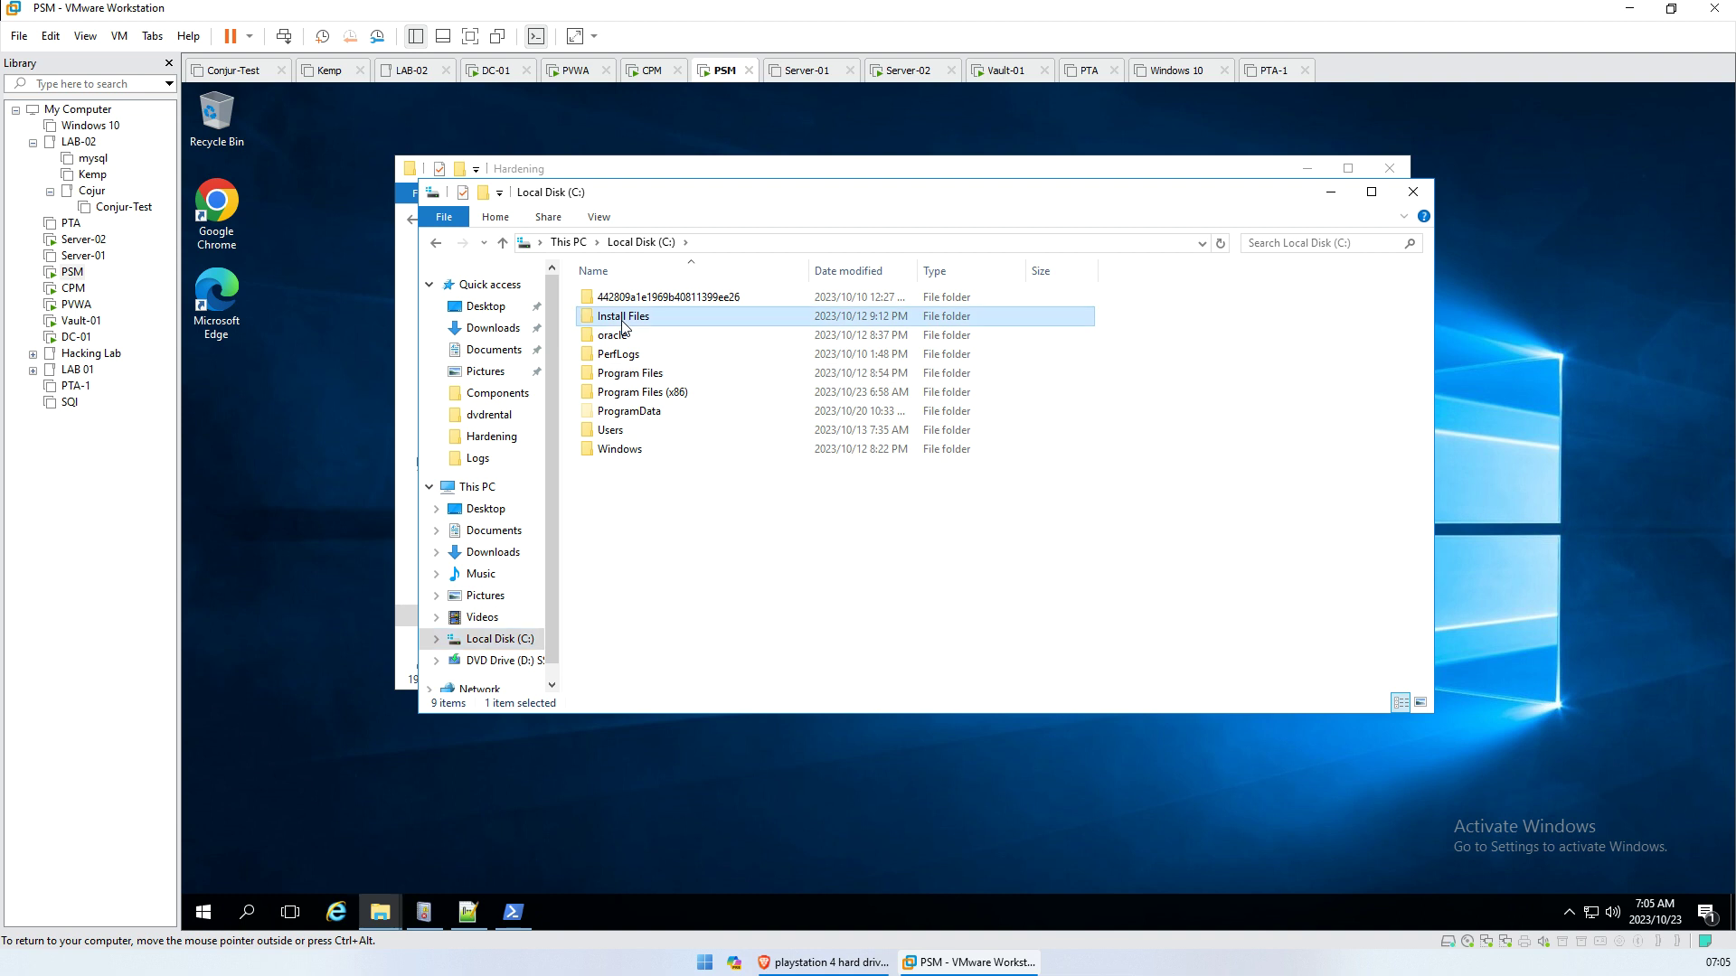
double_click(624, 321)
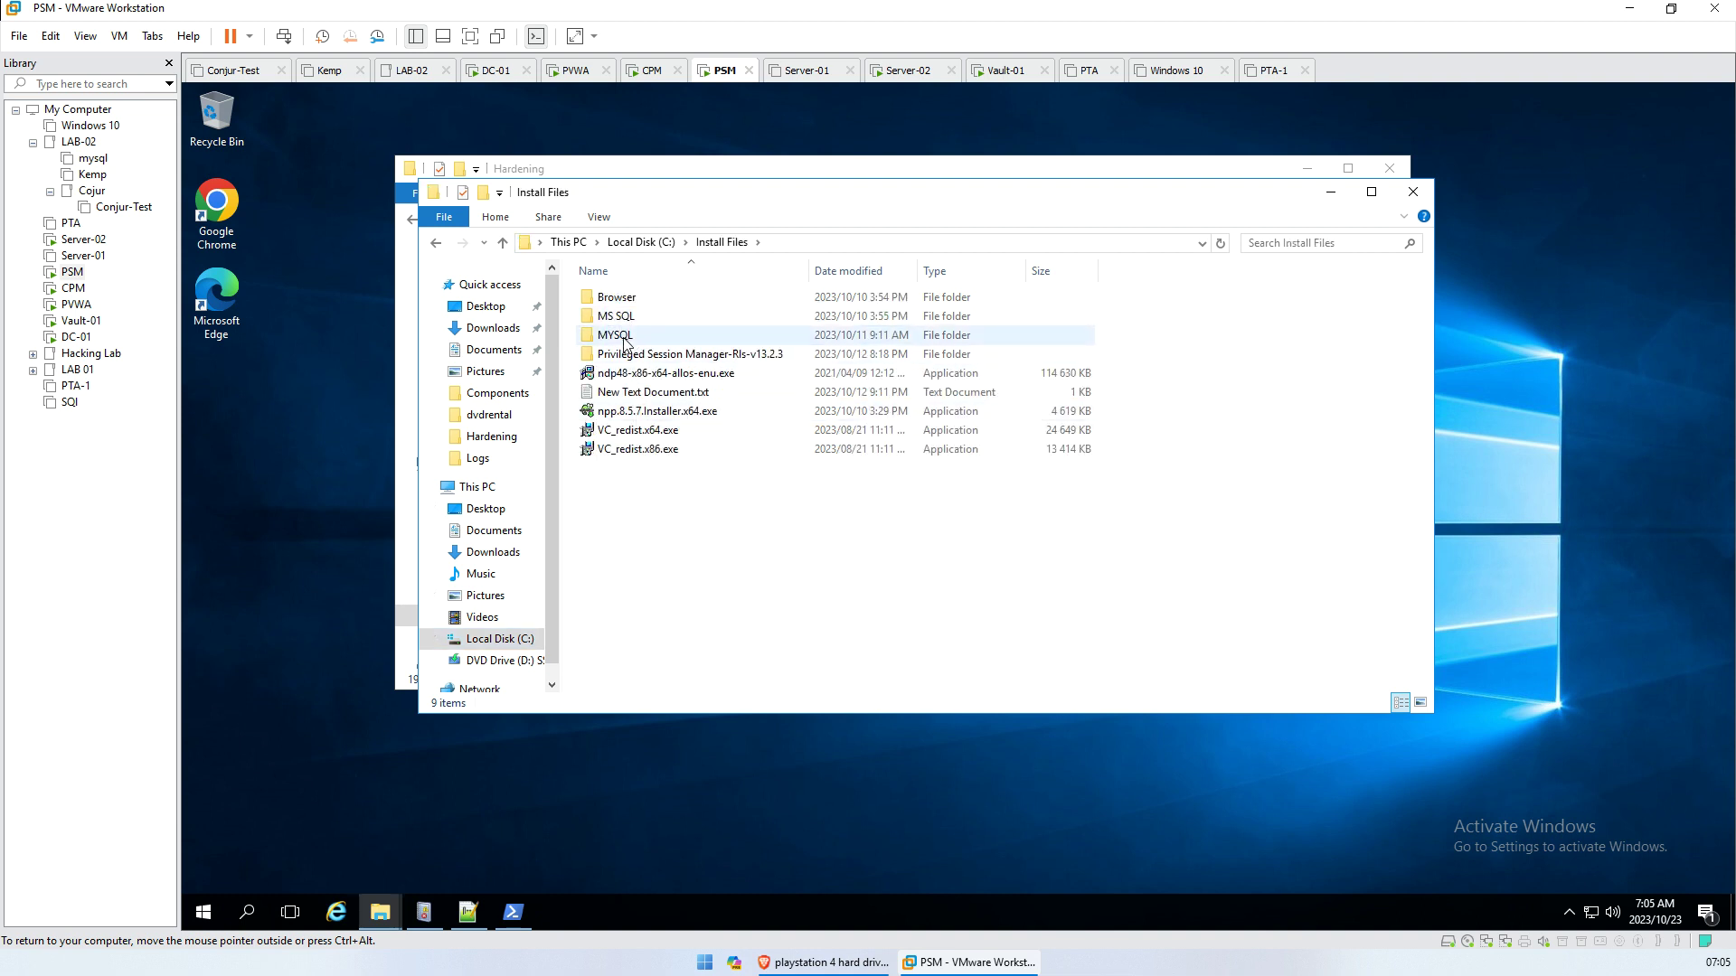
left_click(626, 319)
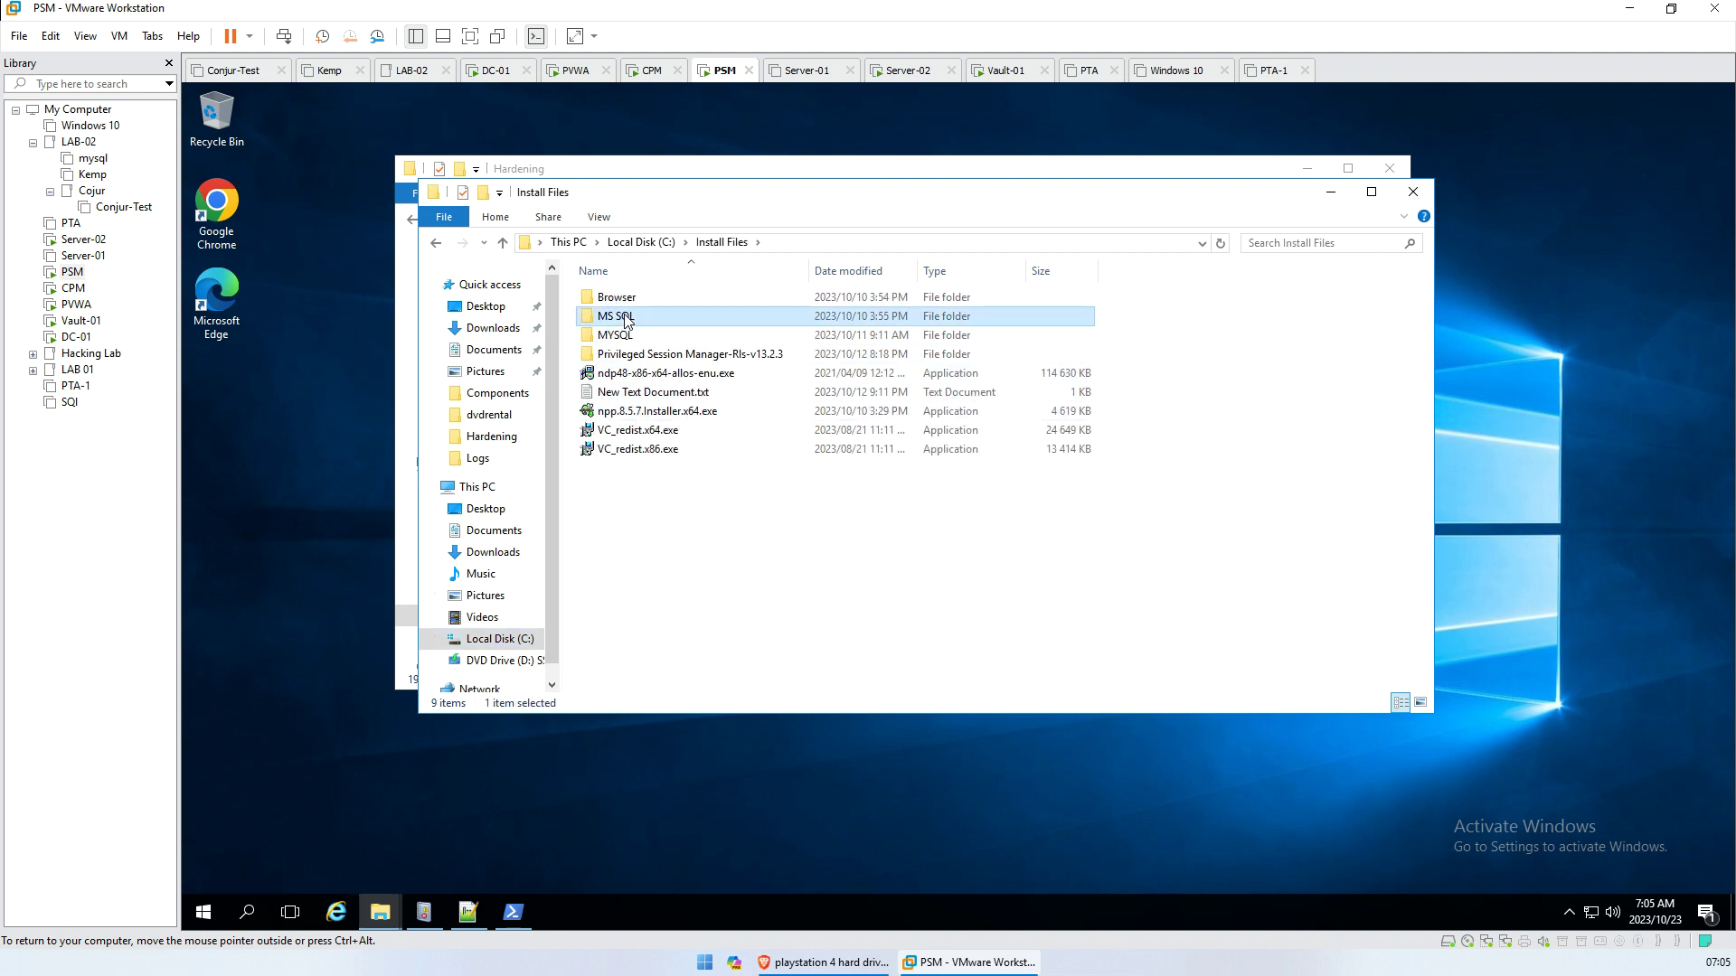
double_click(626, 319)
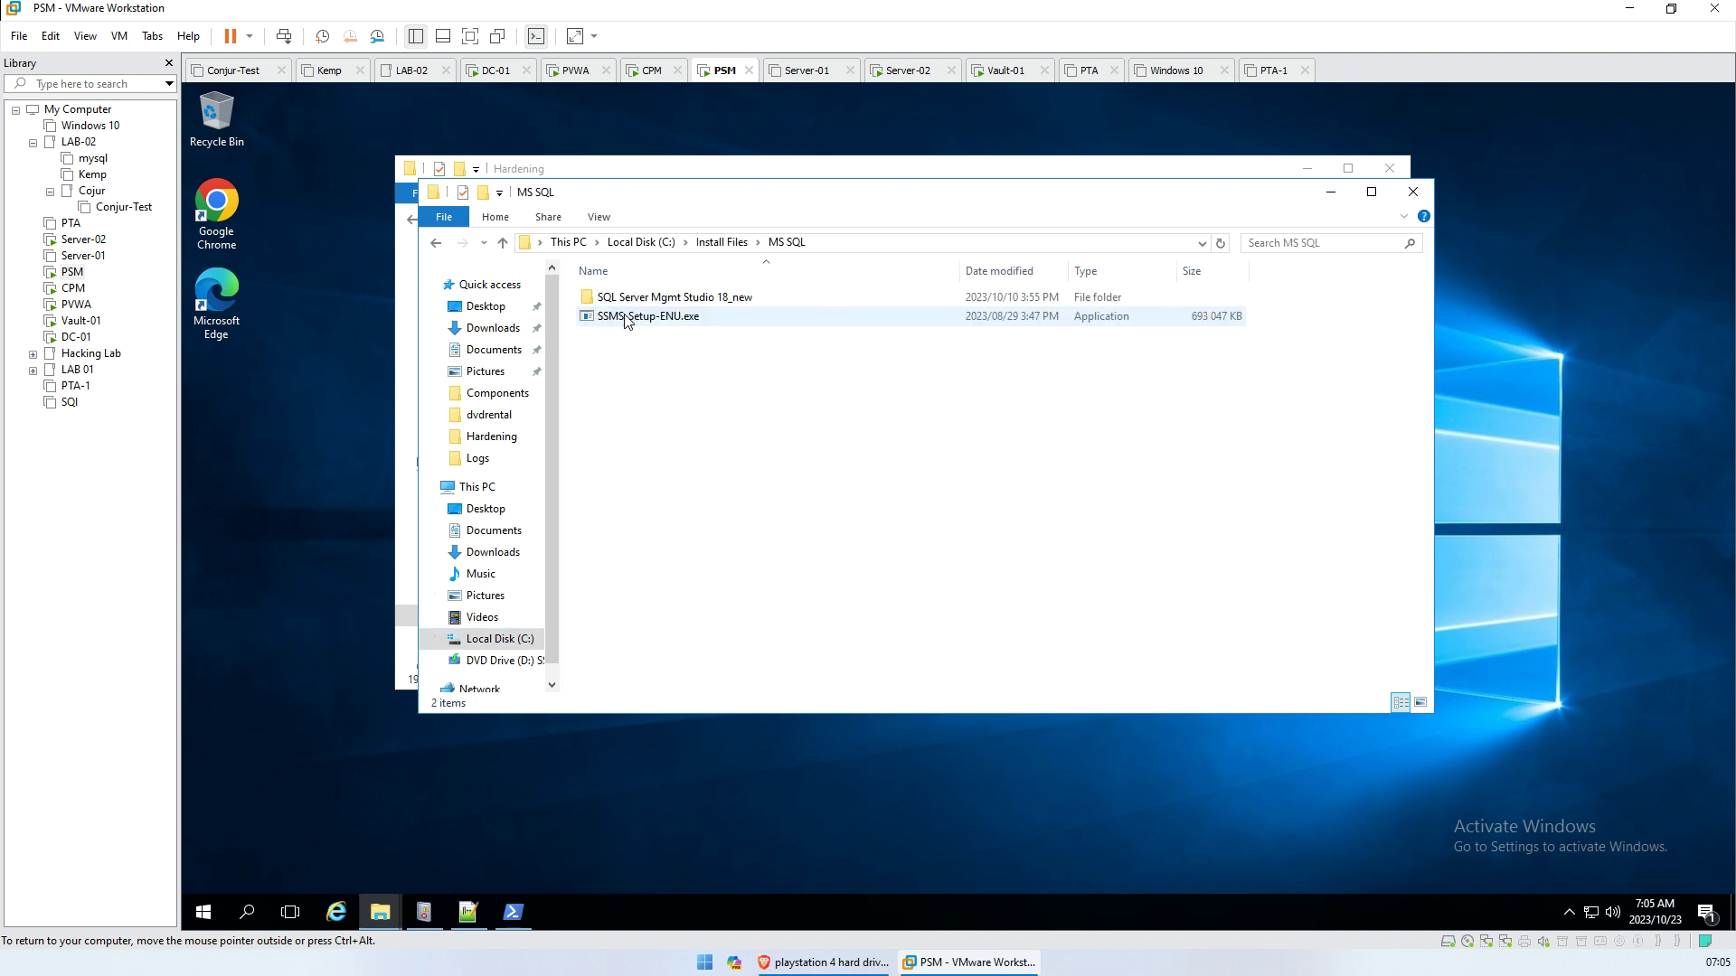
double_click(694, 305)
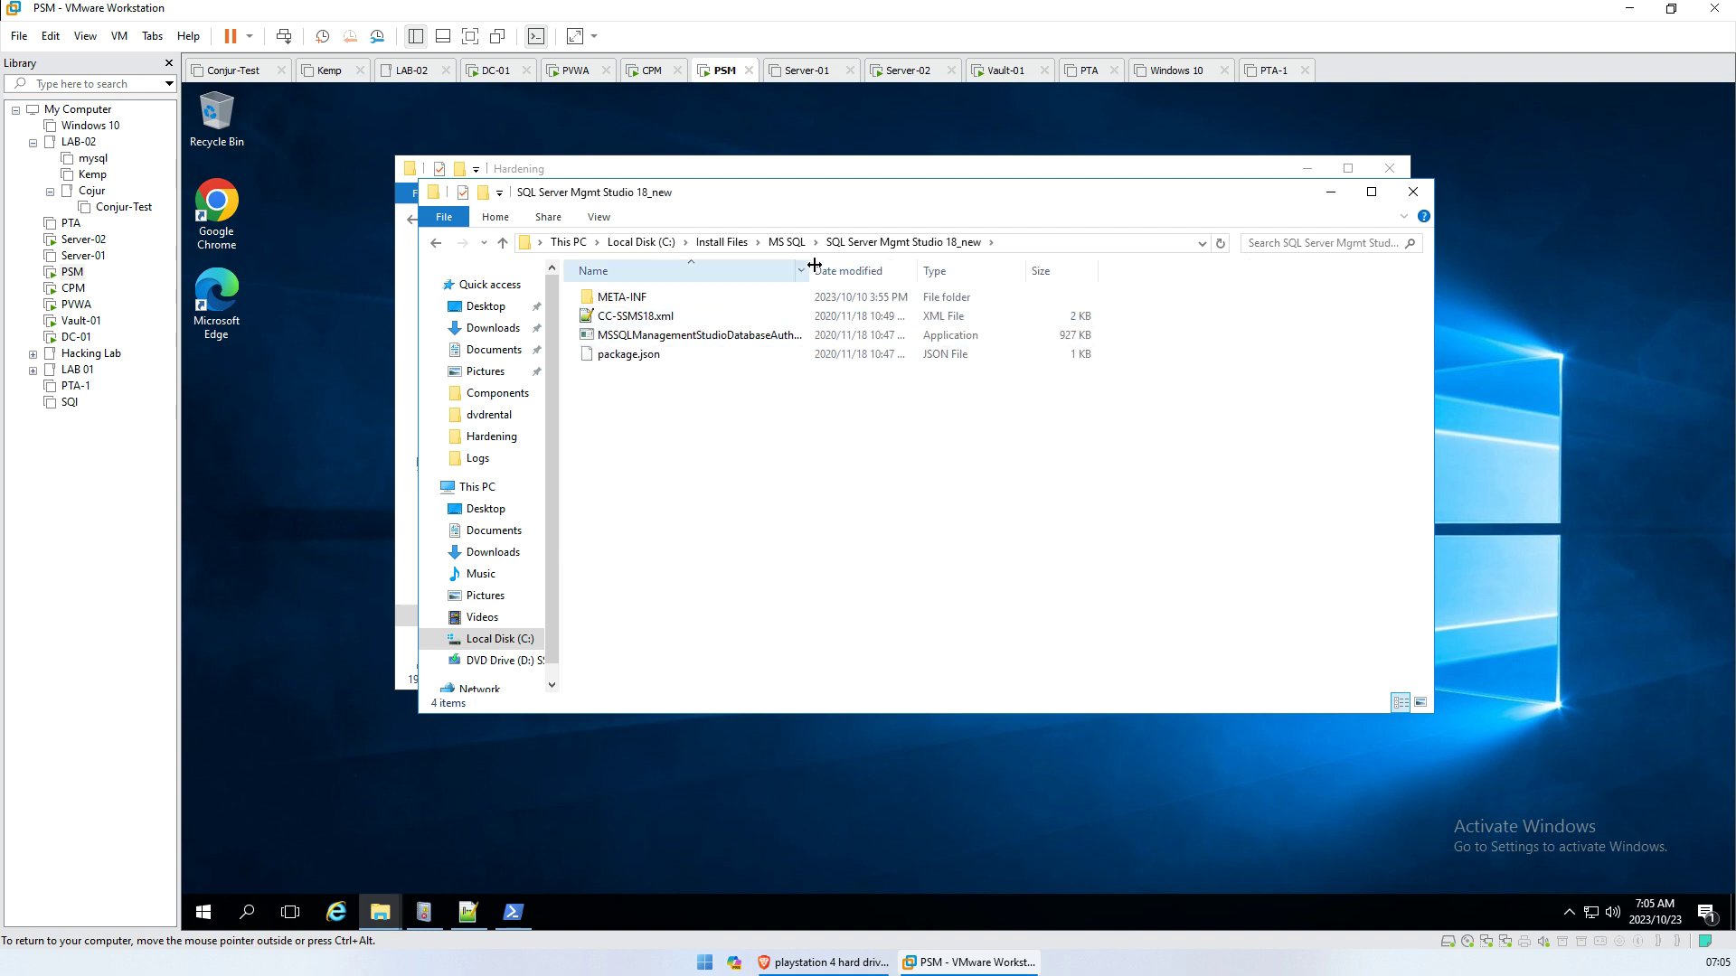
left_click_drag(807, 269, 1047, 269)
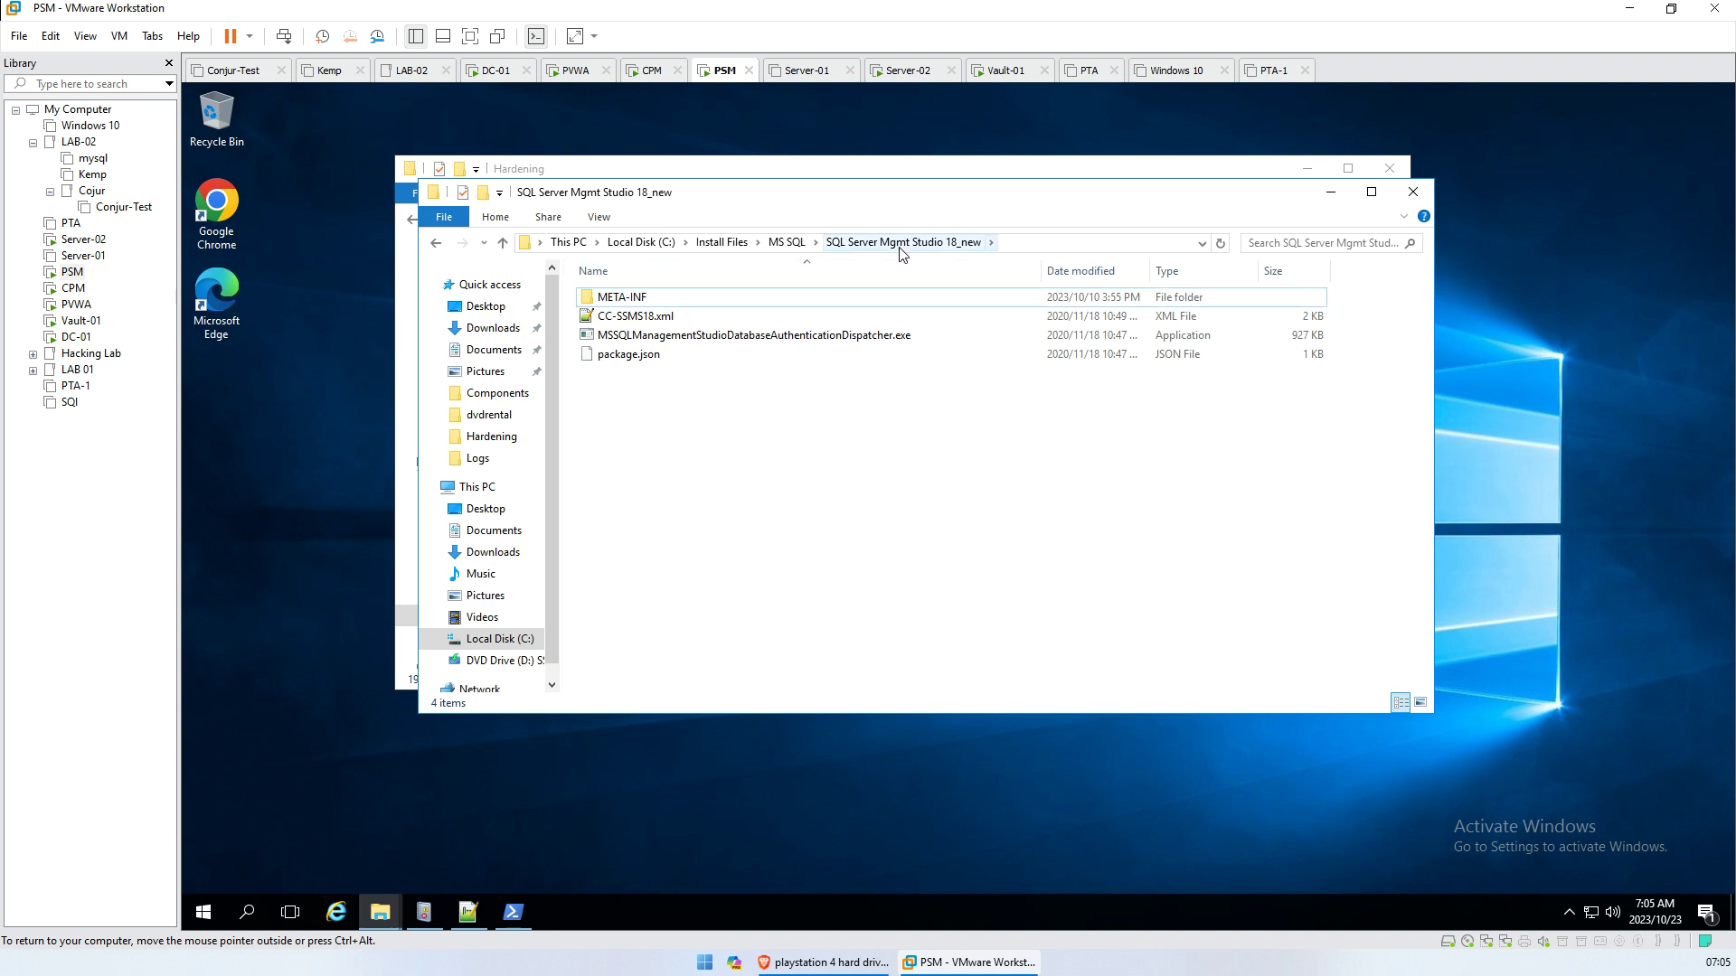
Copy MSSQLManagementStudioDatabaseAuthenticationDispatcher.exe and paste it into C:\Program Files (x86)\CyberArk\PSM\Components
left_click(645, 340)
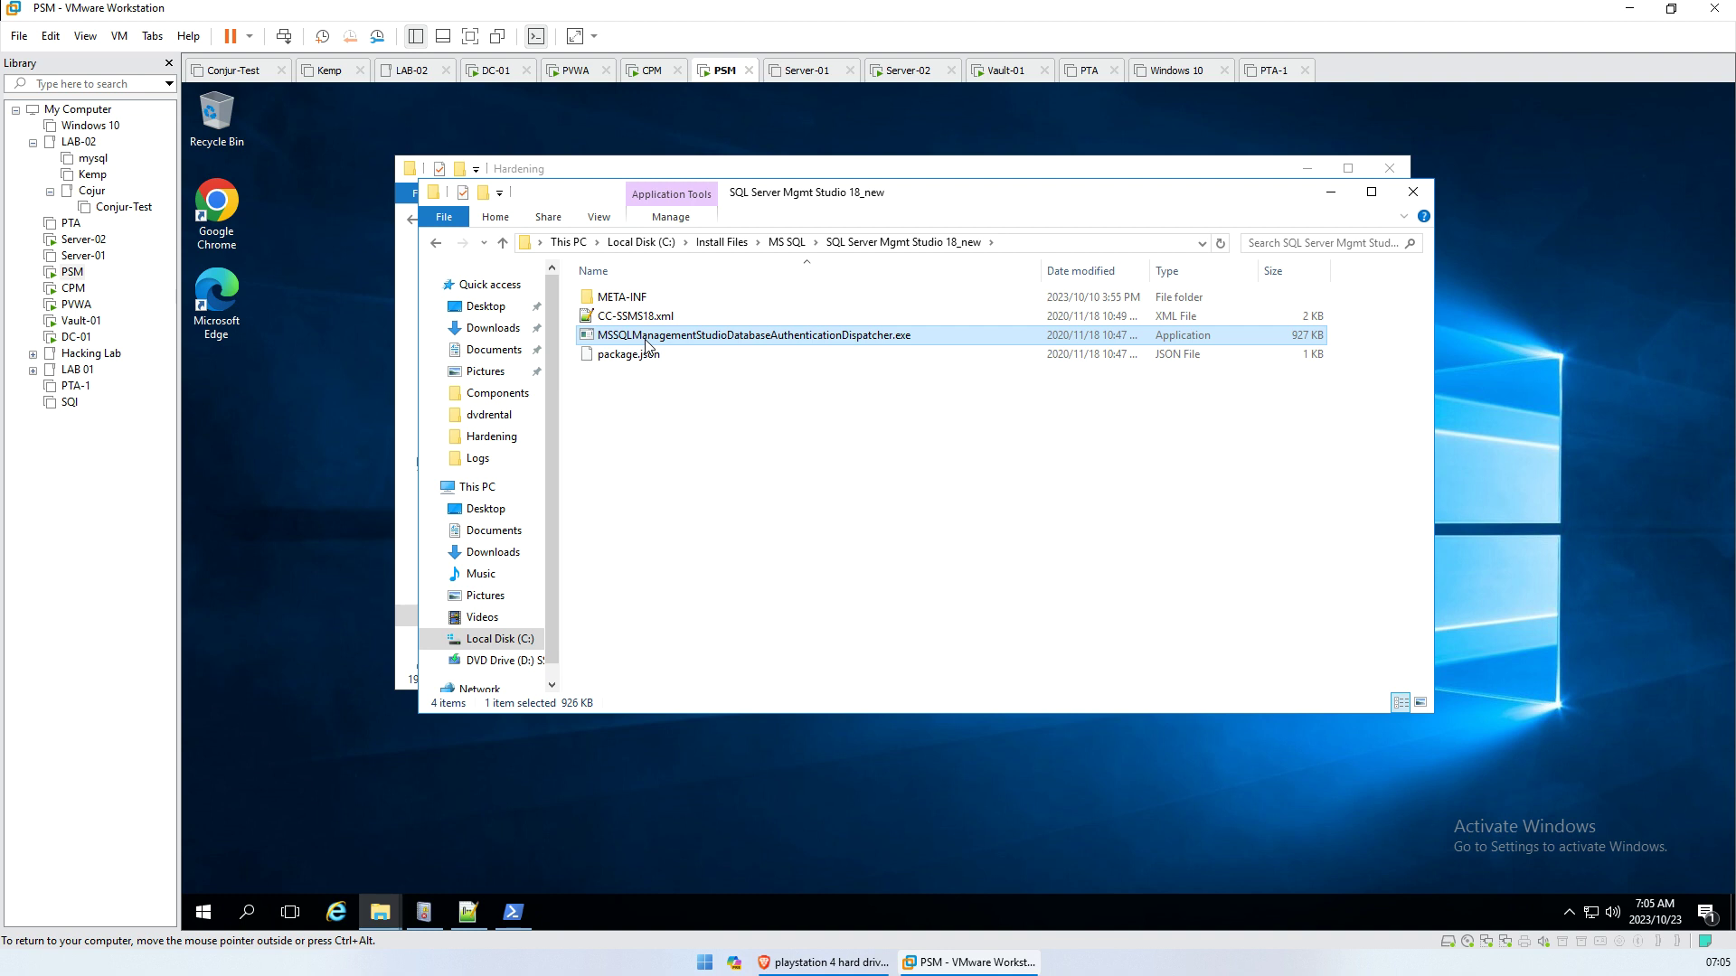
right_click(645, 340)
left_click(696, 586)
mouse_move(384, 915)
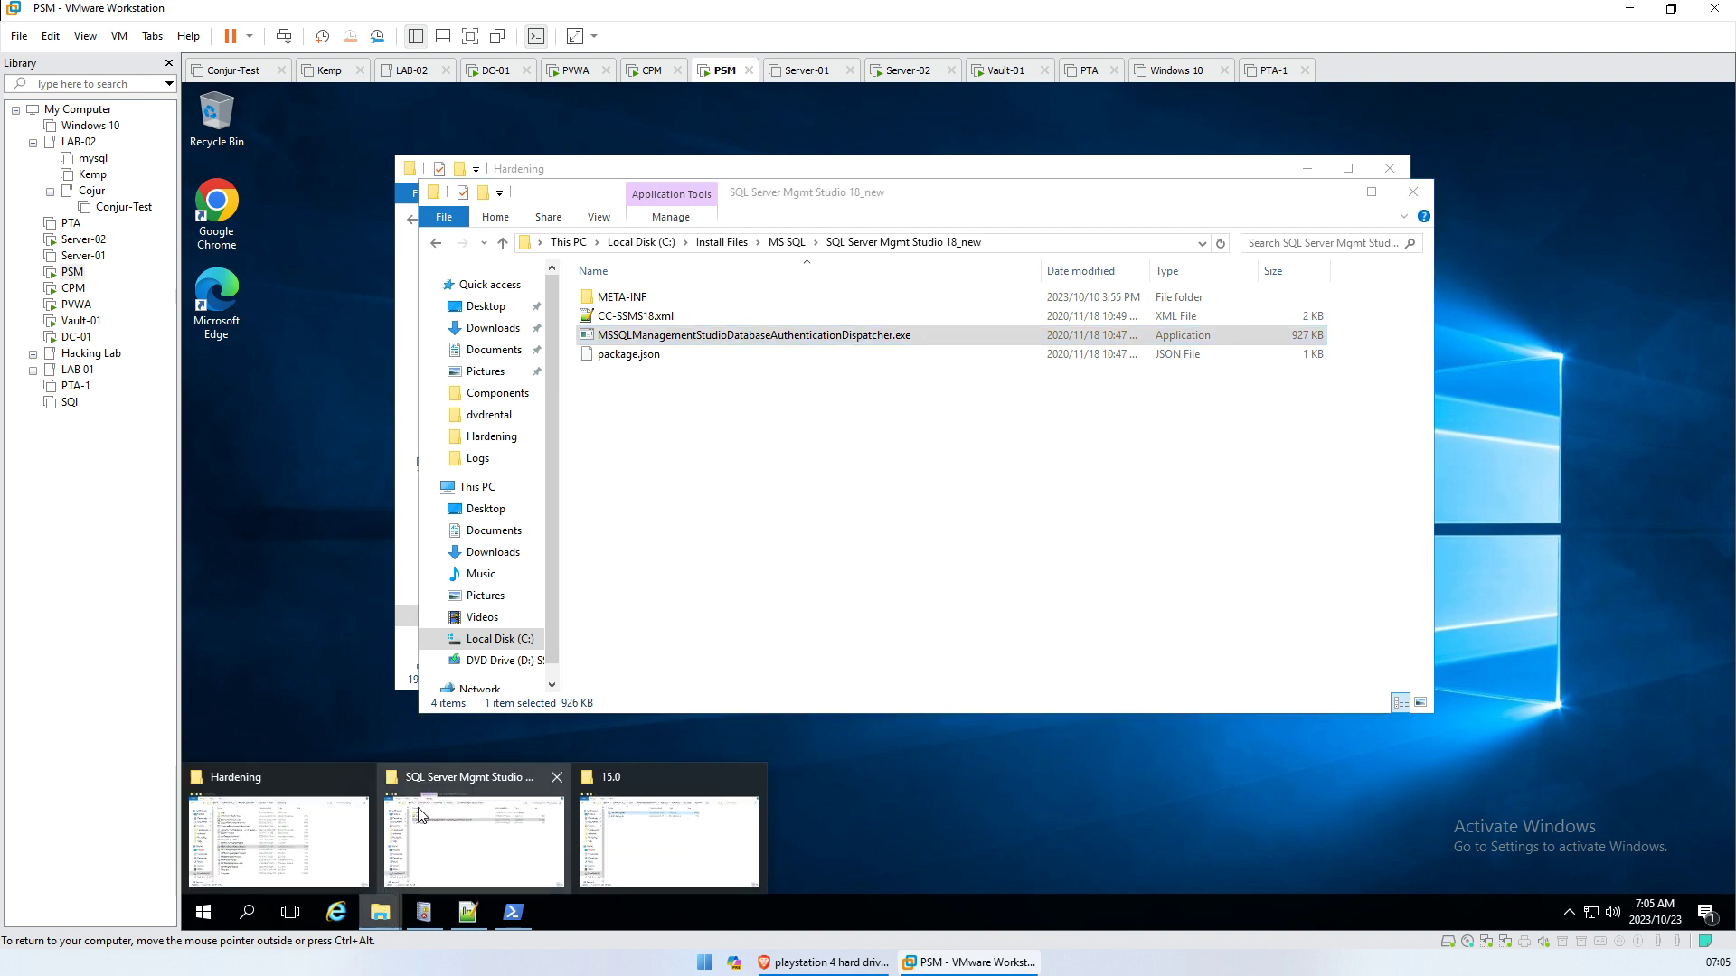
left_click(309, 839)
left_click(860, 218)
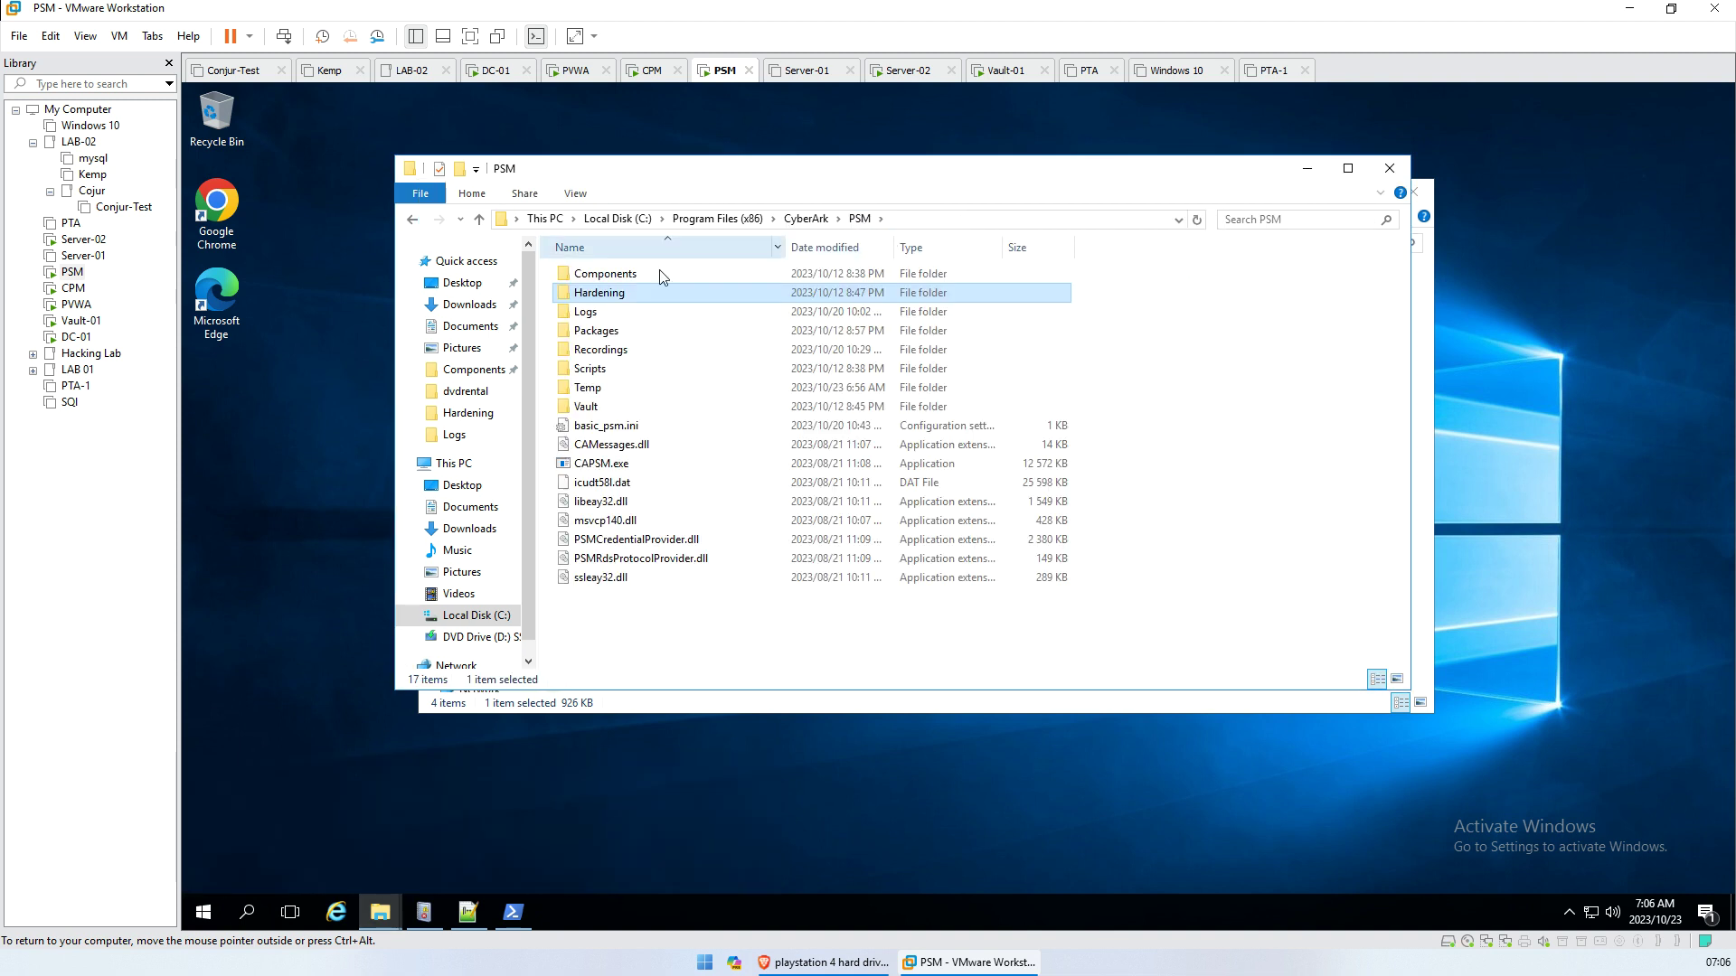
double_click(657, 273)
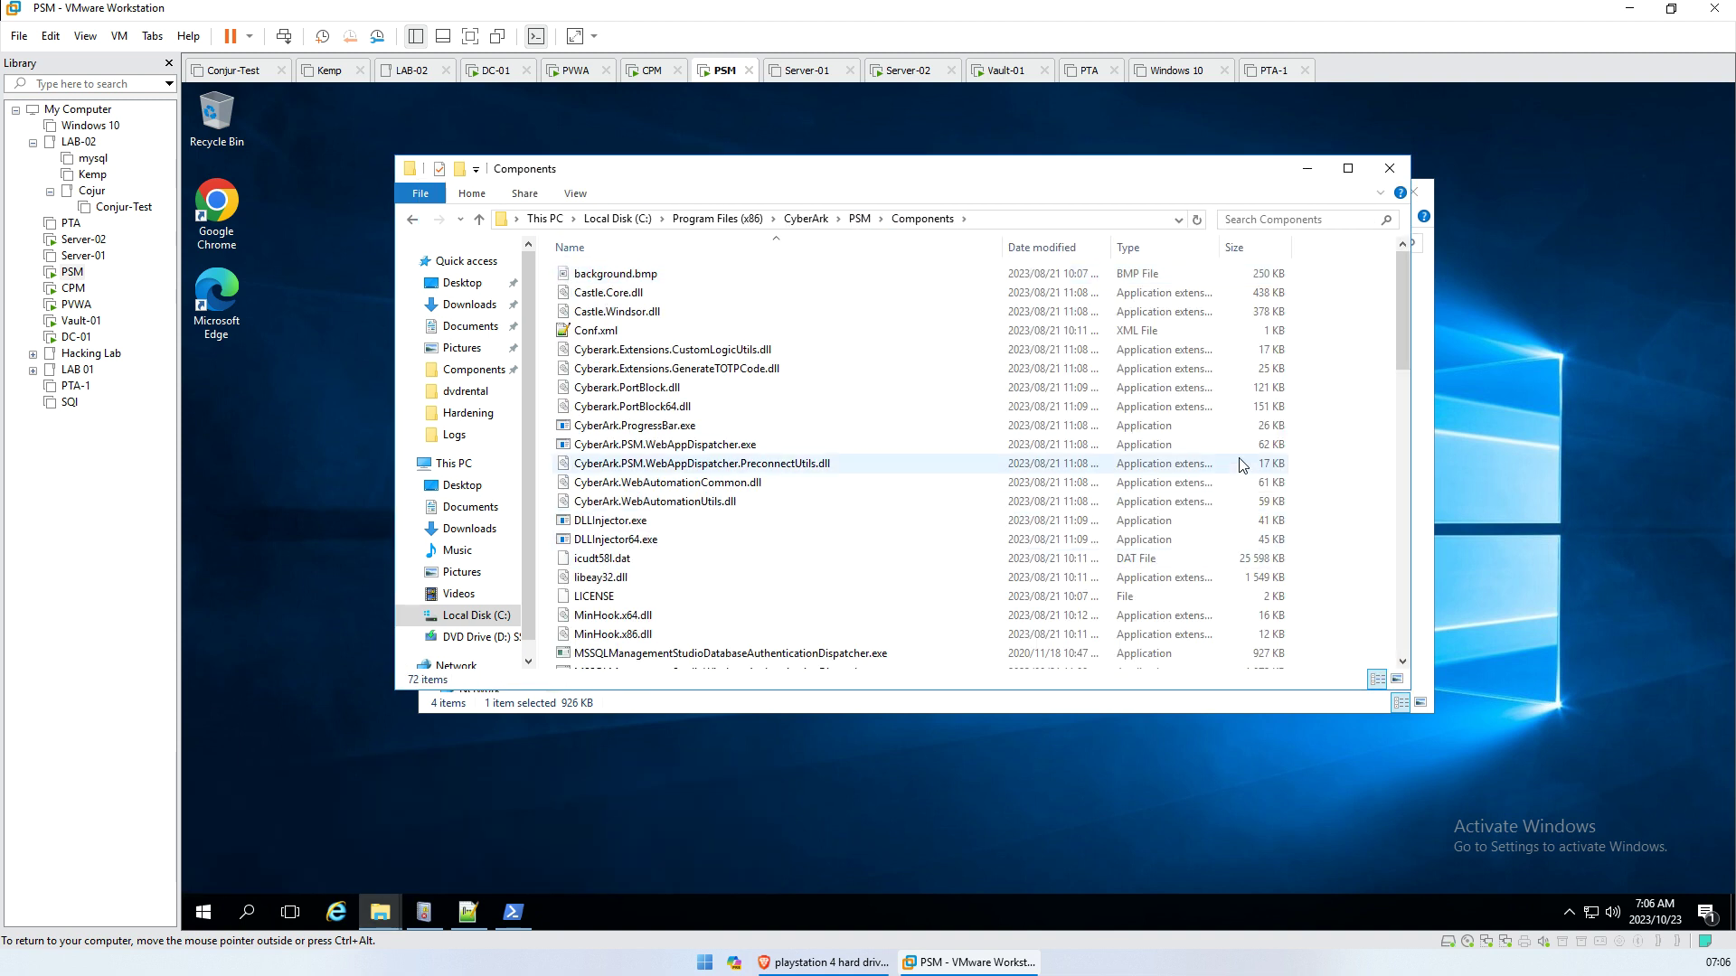
right_click(1320, 442)
left_click(1377, 576)
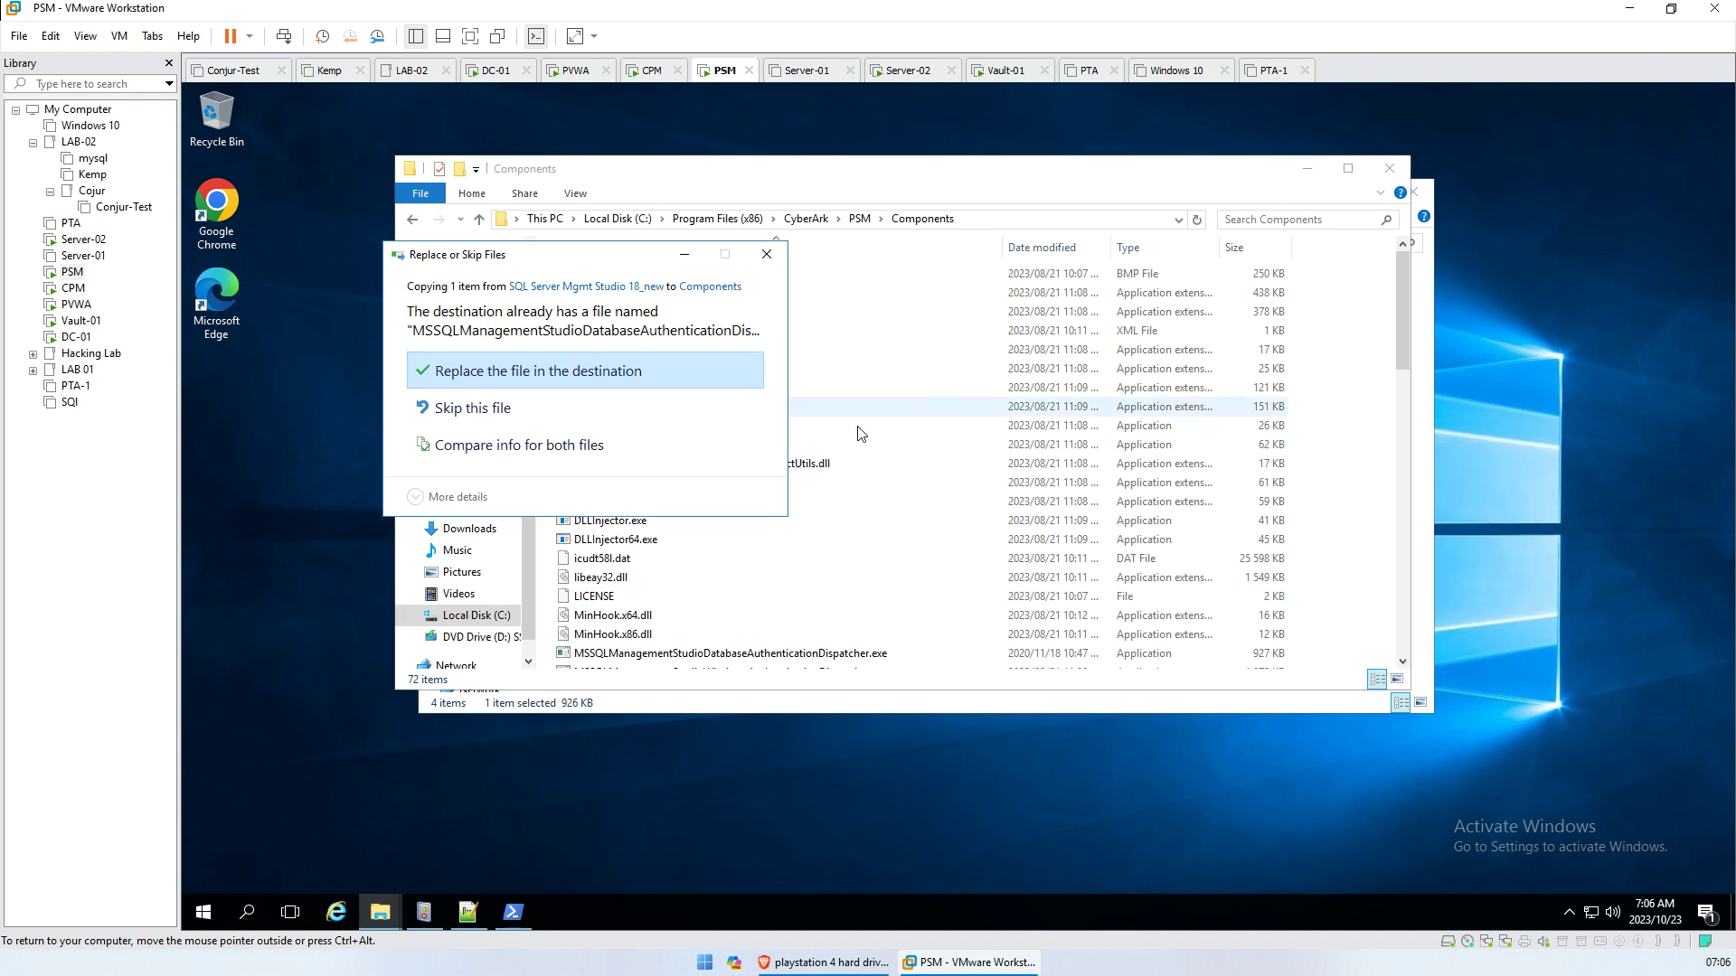
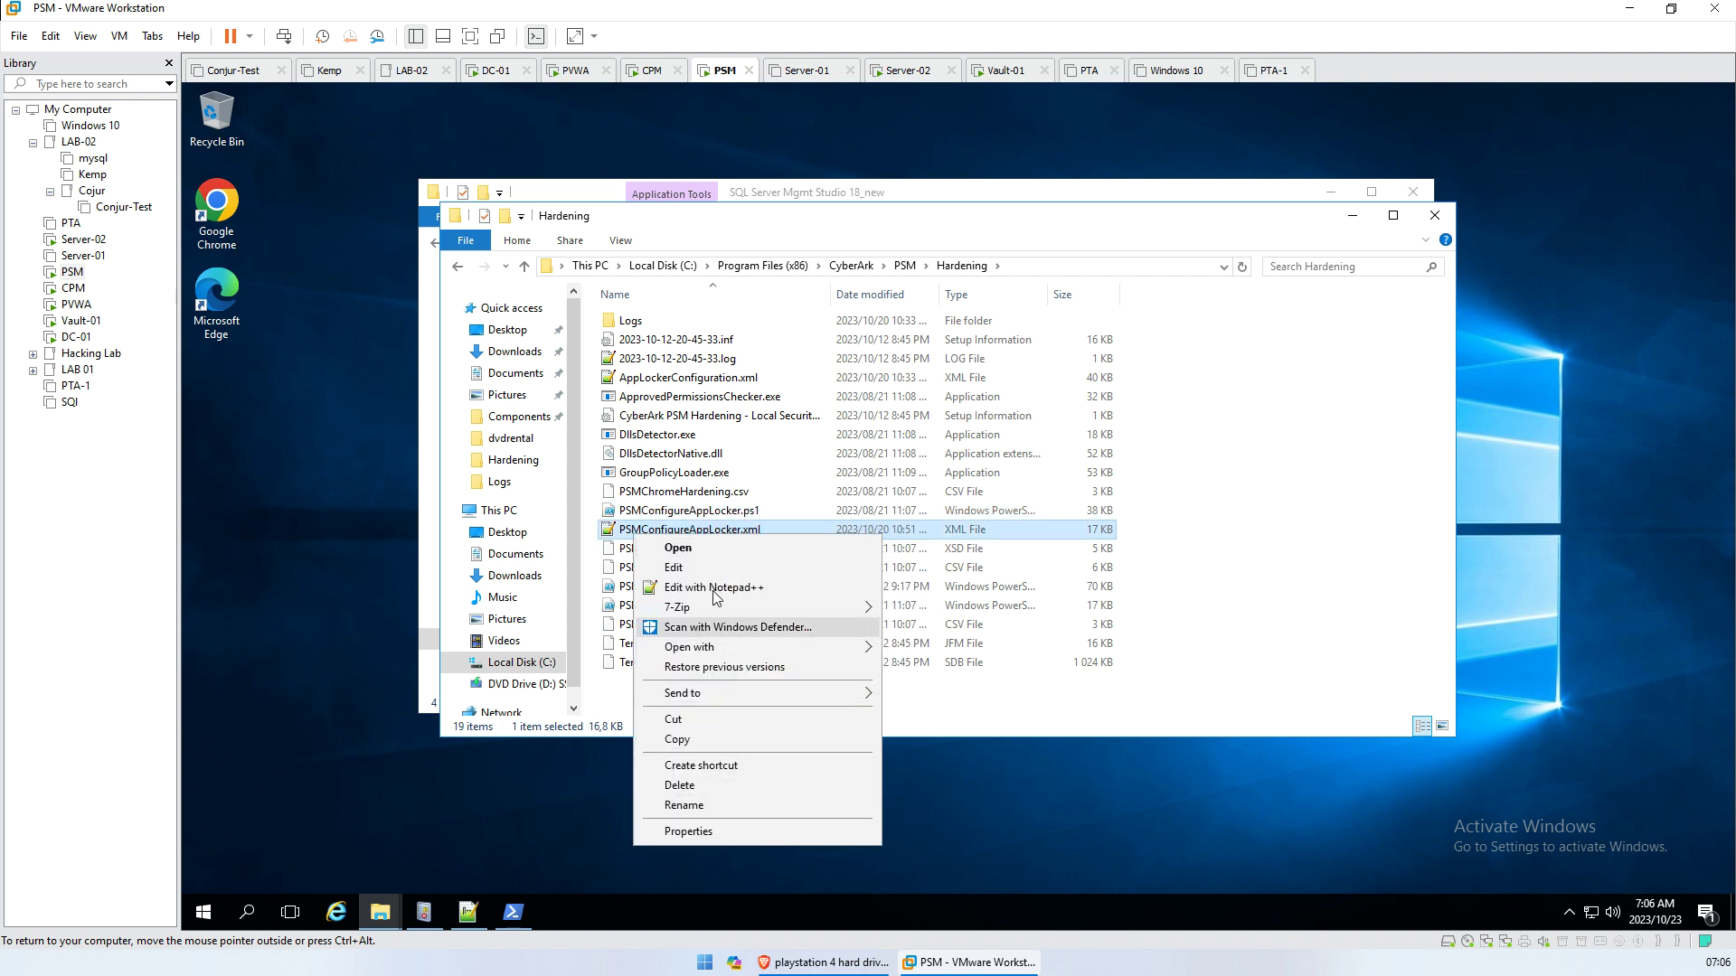
Open PSMConfigureAppLocker.xml from the PSM Hardening folder for editing in Notepad
left_click(704, 568)
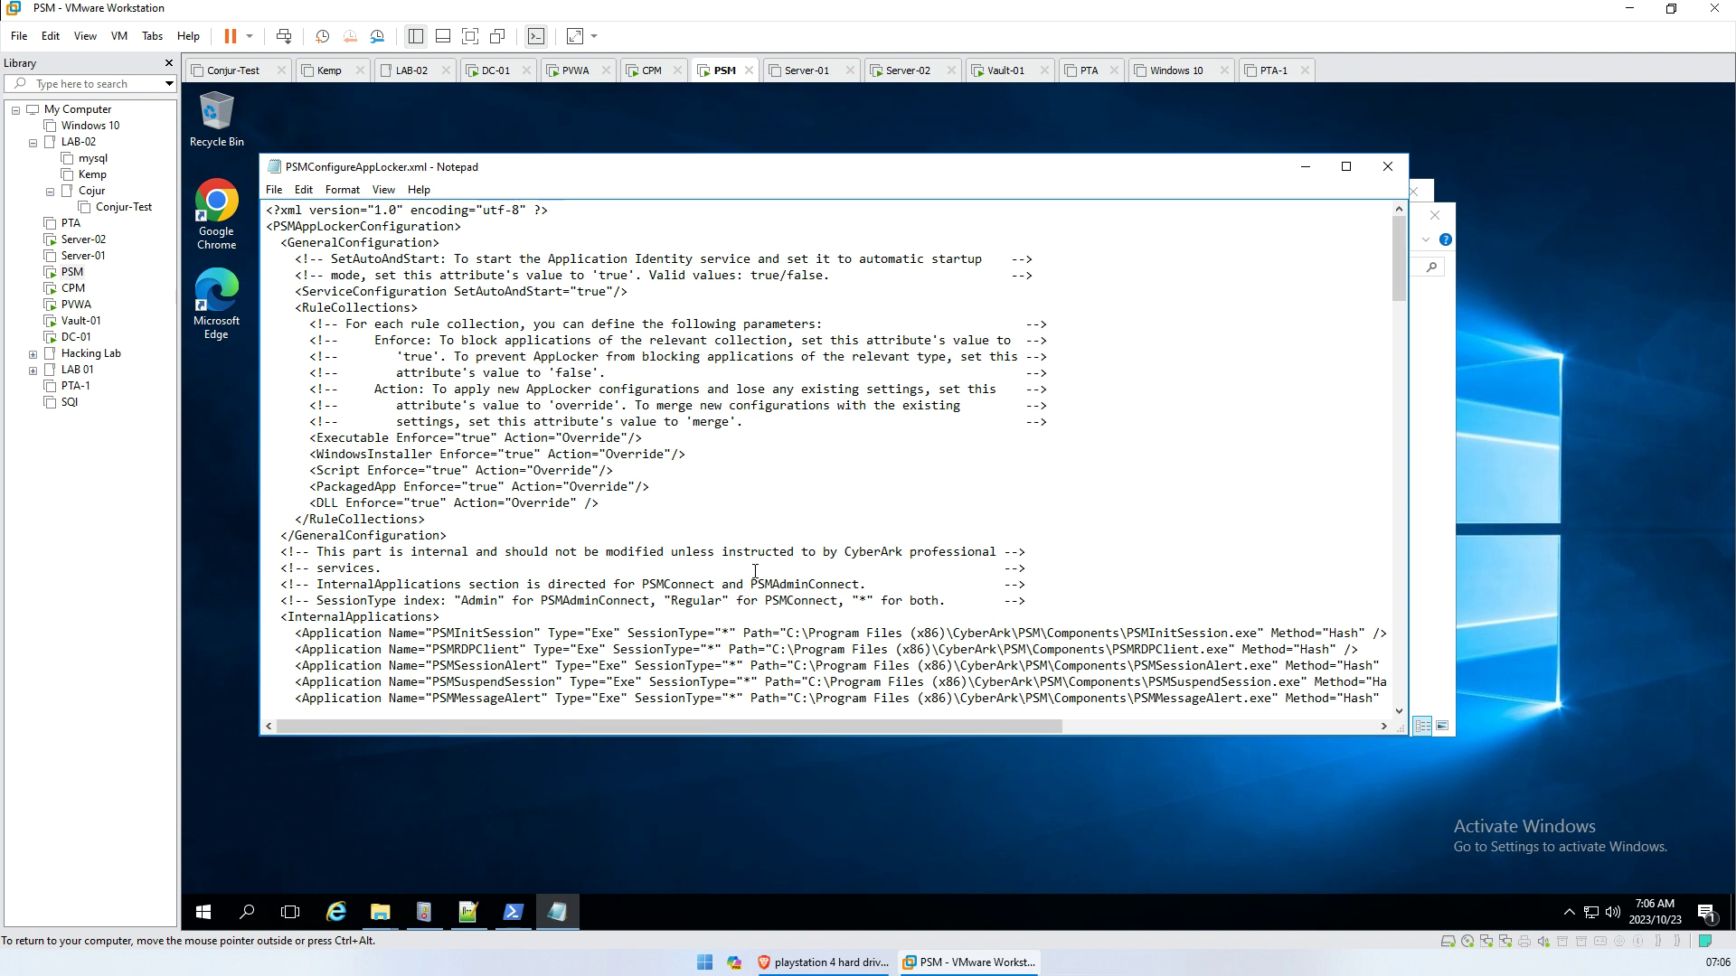
Close the plain Notepad view and reopen PSMConfigureAppLocker.xml from the Hardening folder in Notepad++
left_click(1388, 168)
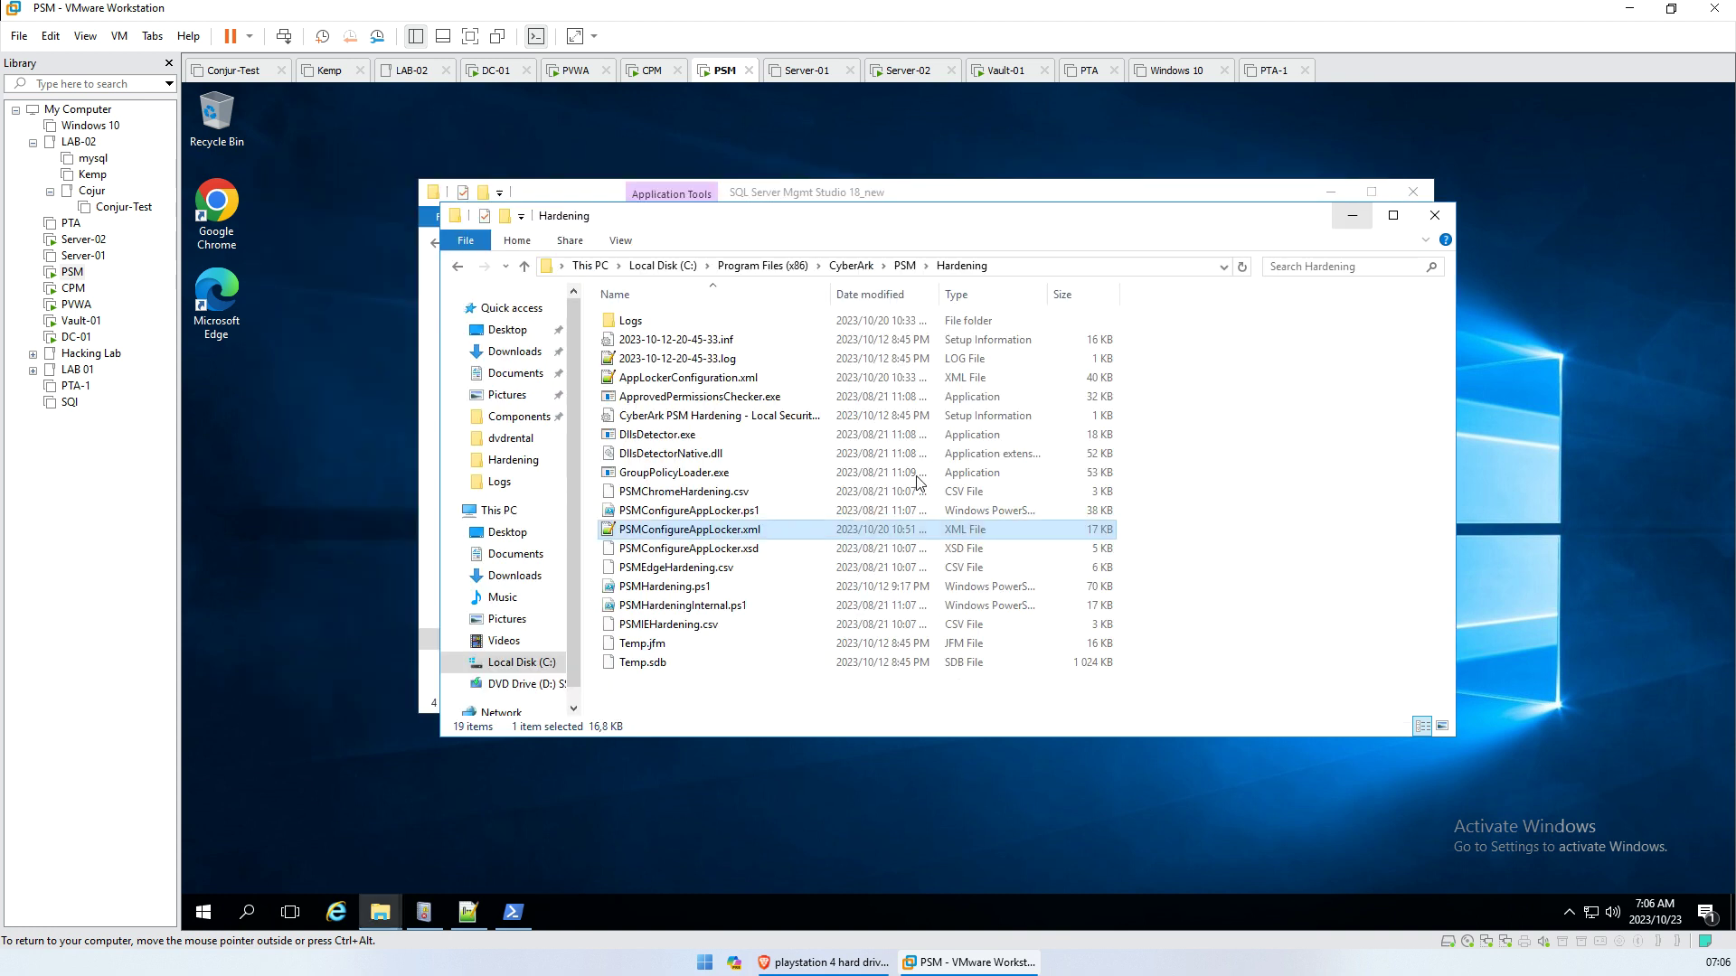
right_click(707, 535)
left_click(799, 586)
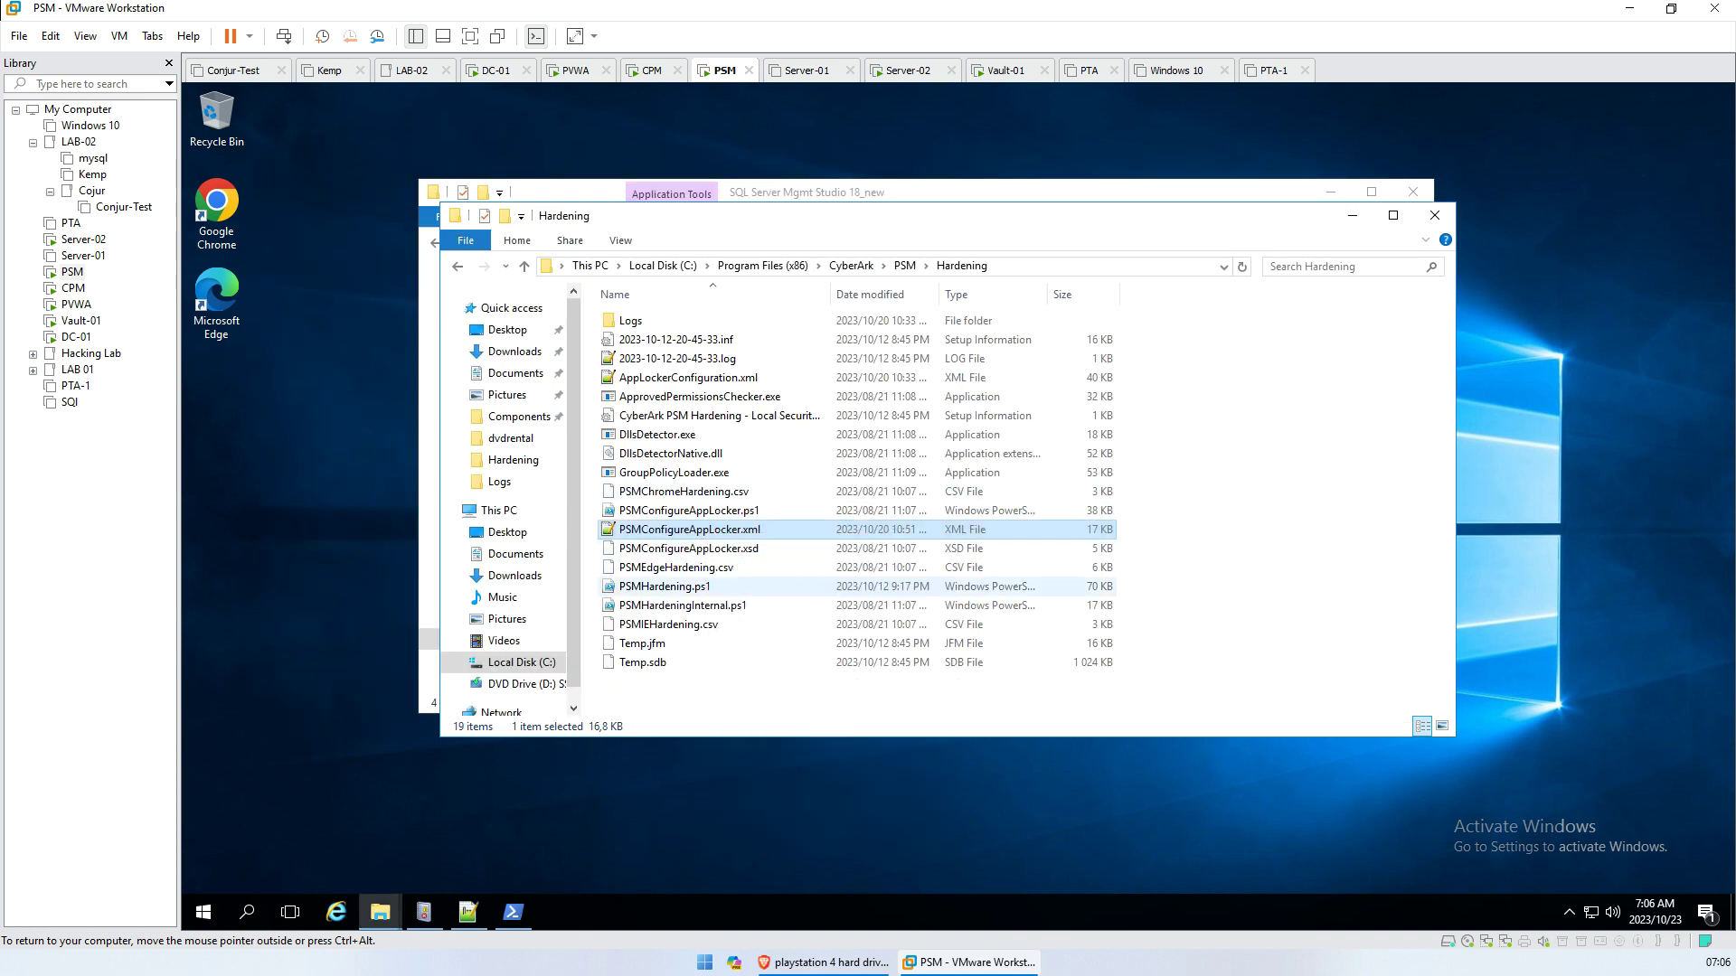
Uncomment the SSMS2018 application entry under SQL Server Management Studio 2018 processes by deleting its opening and closing comment-marker lines
scroll(651, 391, "down", 14)
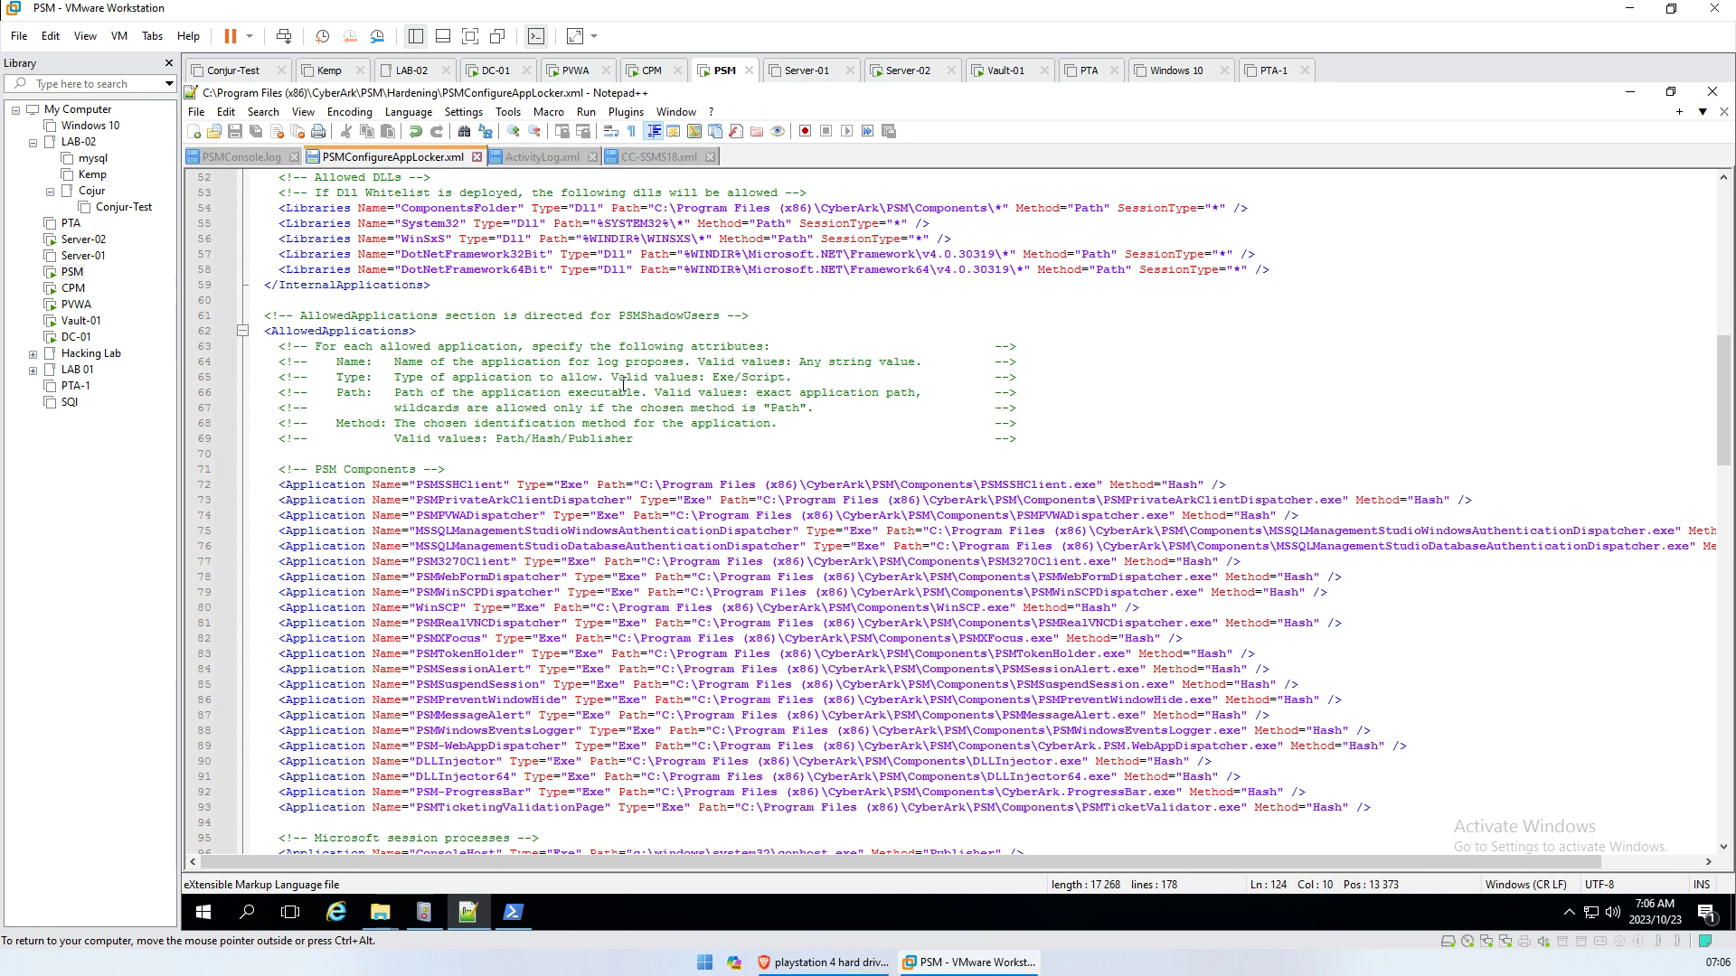
scroll(623, 384, "down", 6)
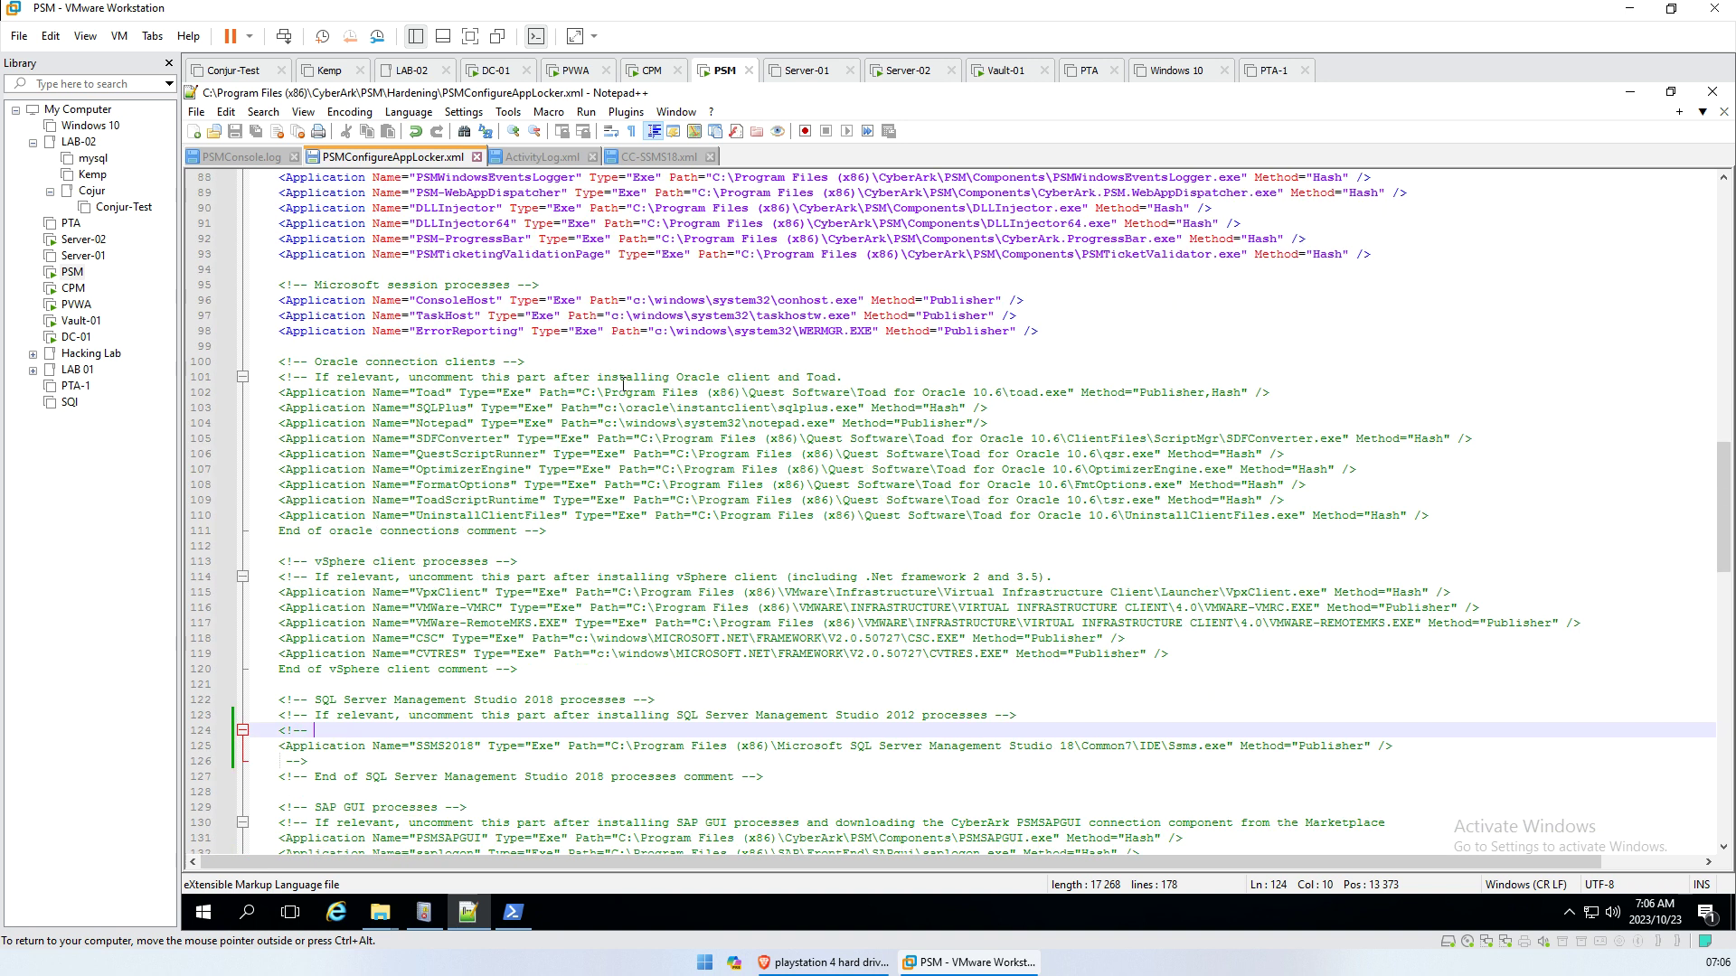
scroll(572, 574, "down", 2)
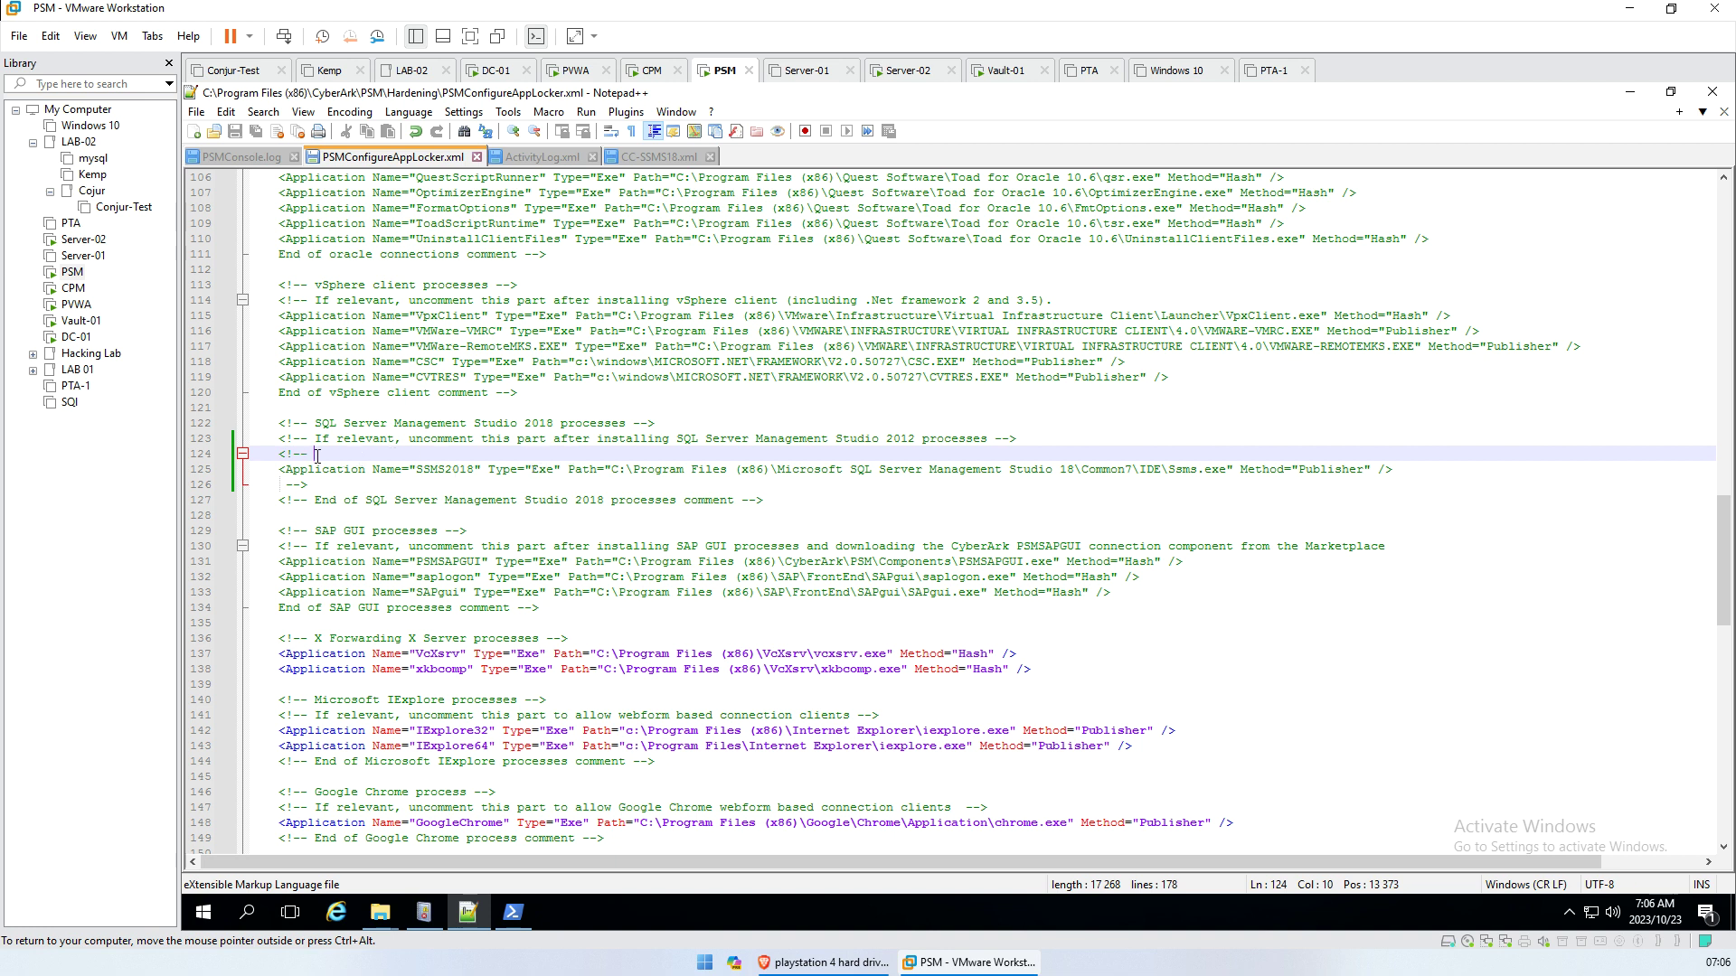
scroll(669, 299, "up", 5)
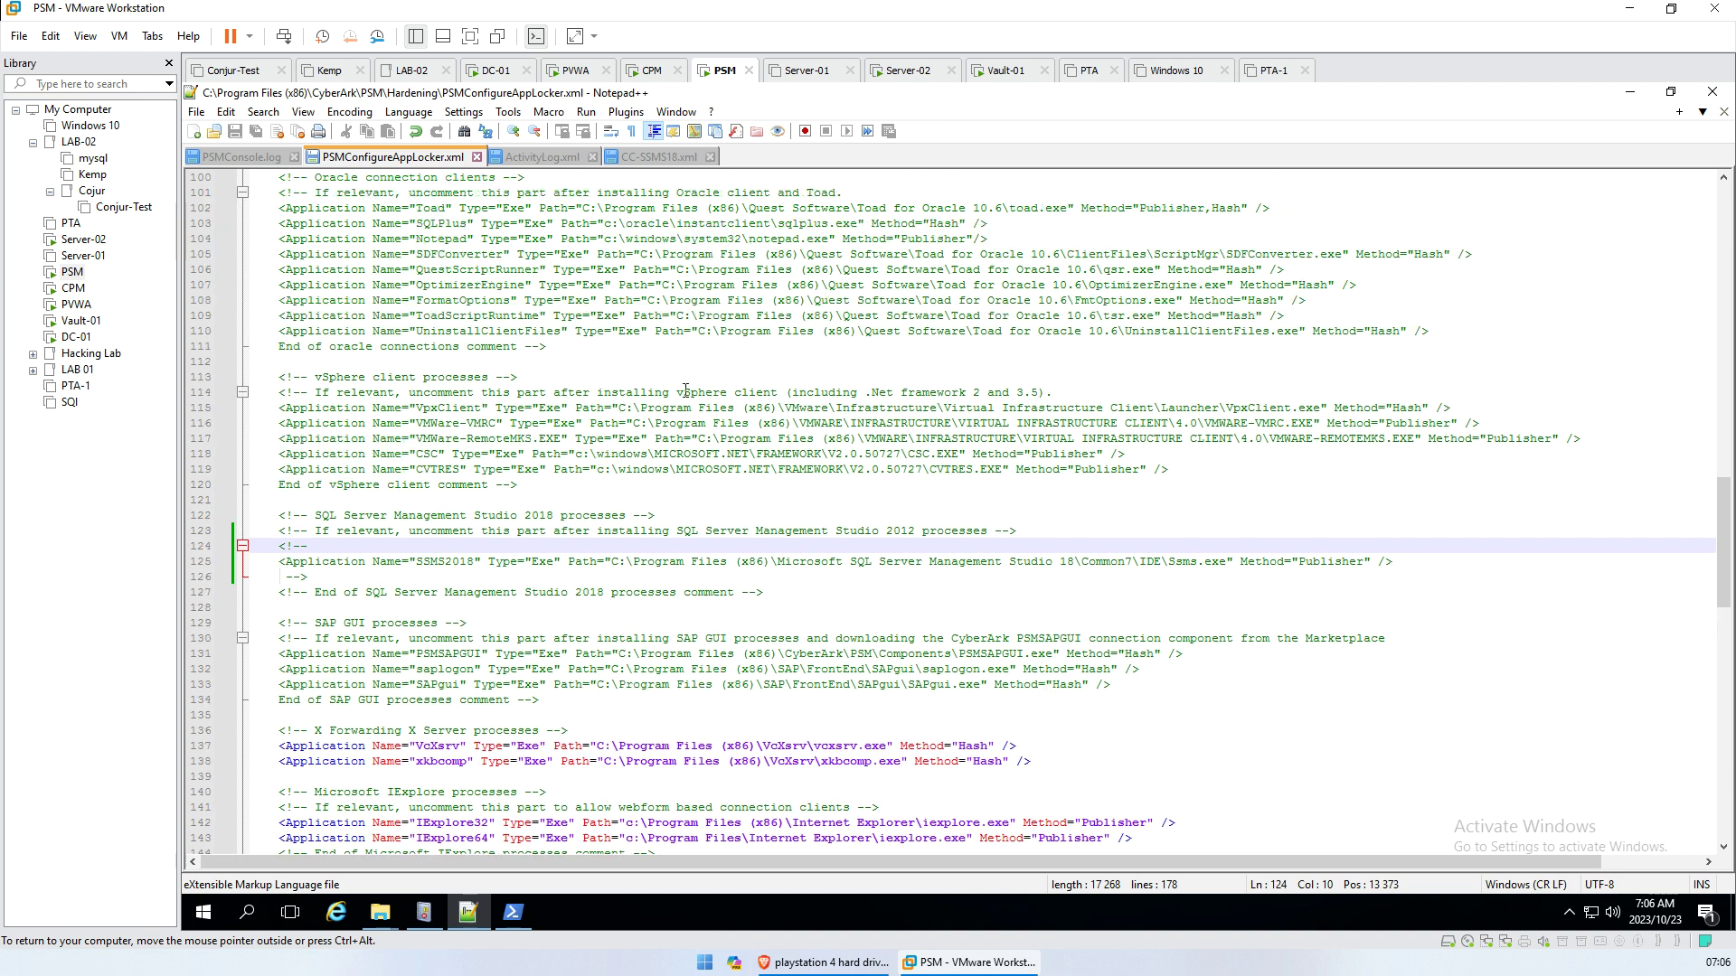
scroll(492, 491, "down", 3)
left_click_drag(317, 546, 250, 544)
key("BackSpace")
key("BackSpace")
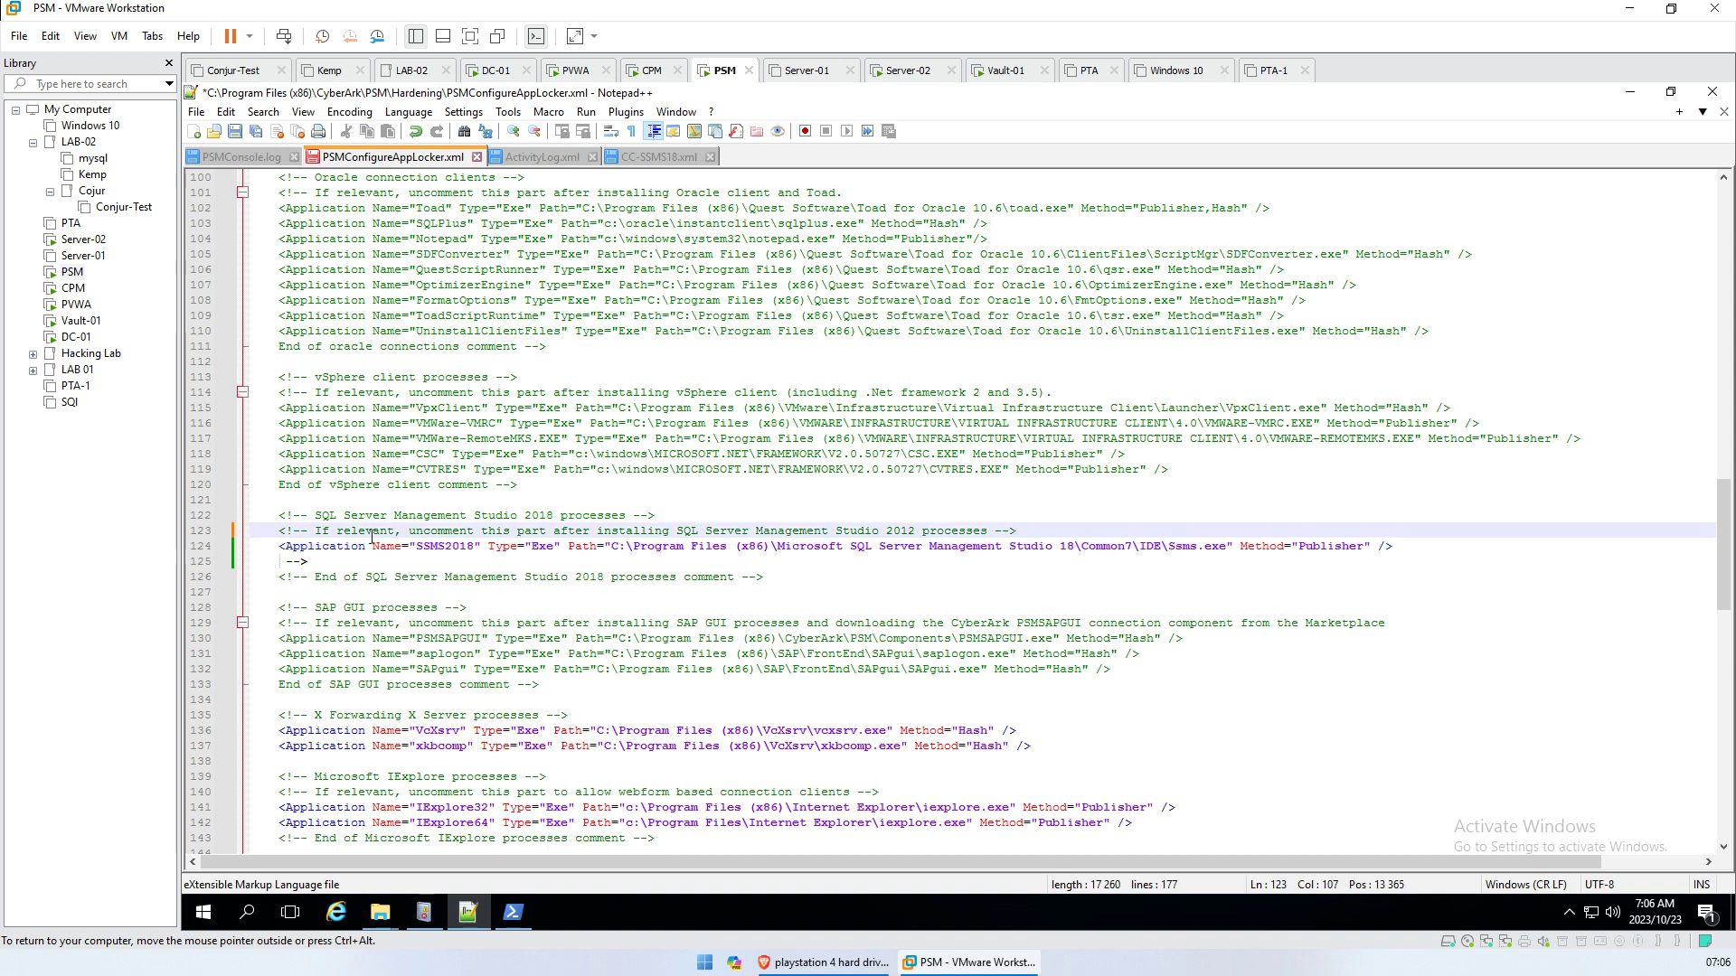
left_click(322, 557)
key("shift+Home")
key("BackSpace")
key("BackSpace")
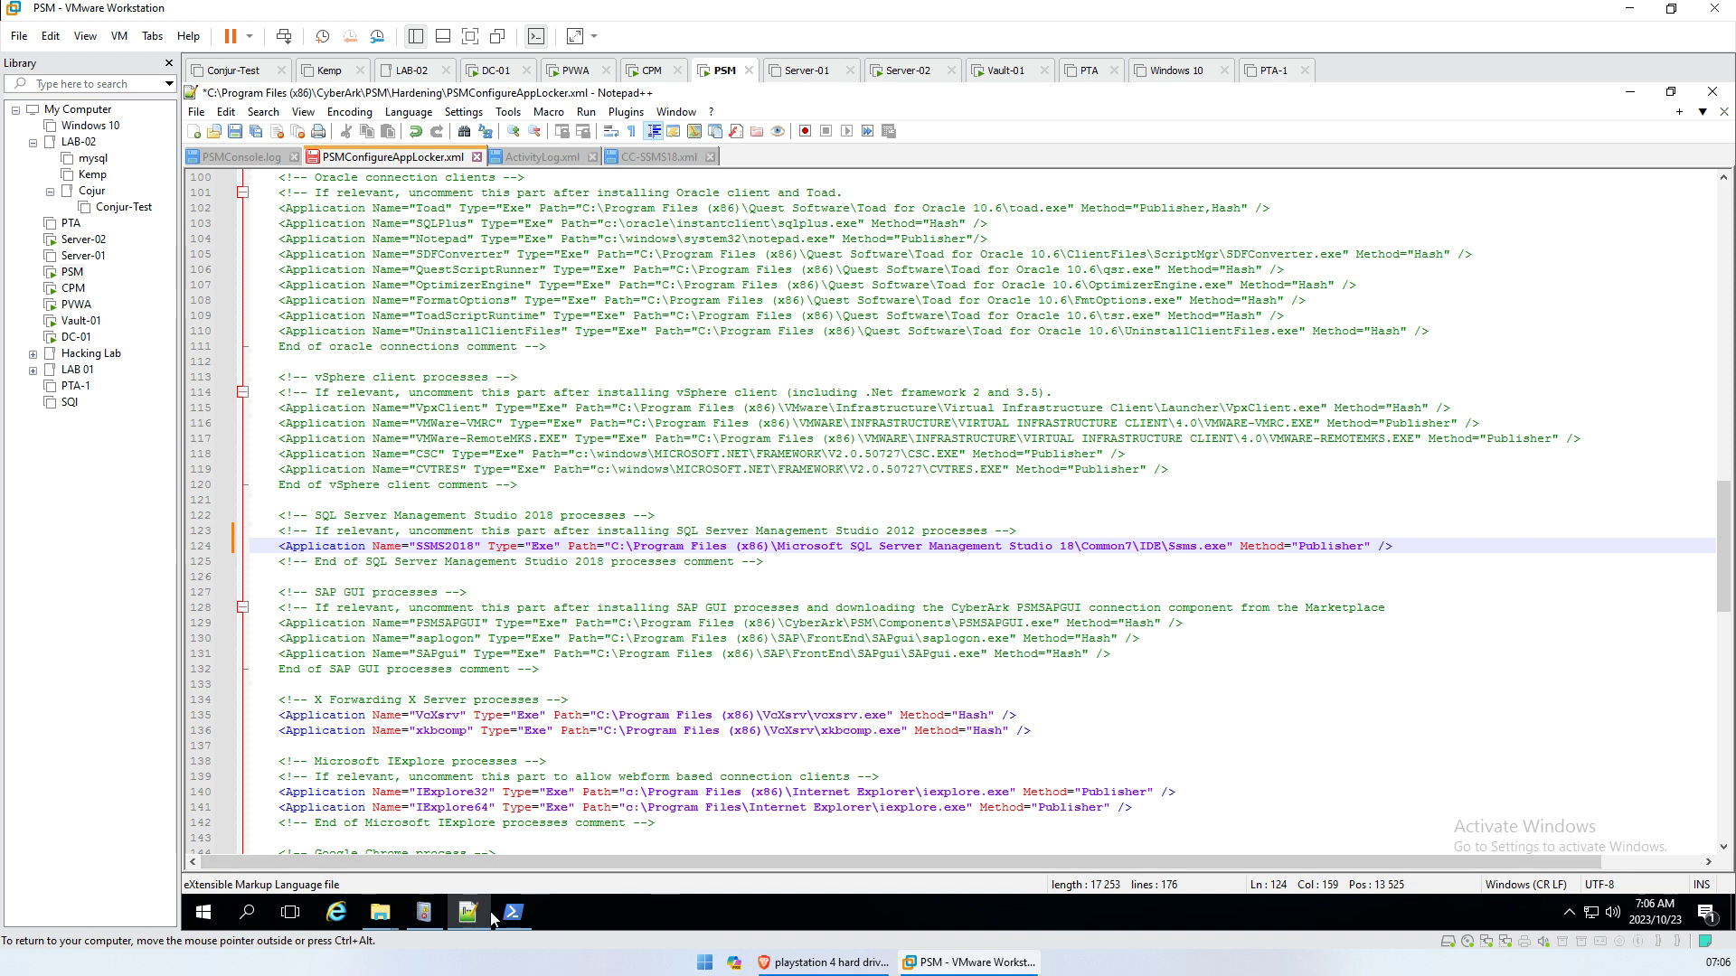
Bring up C:\Program Files (x86) in File Explorer and place the window so the SSMS2018 path in the XML stays readable
left_click(380, 912)
left_click(638, 843)
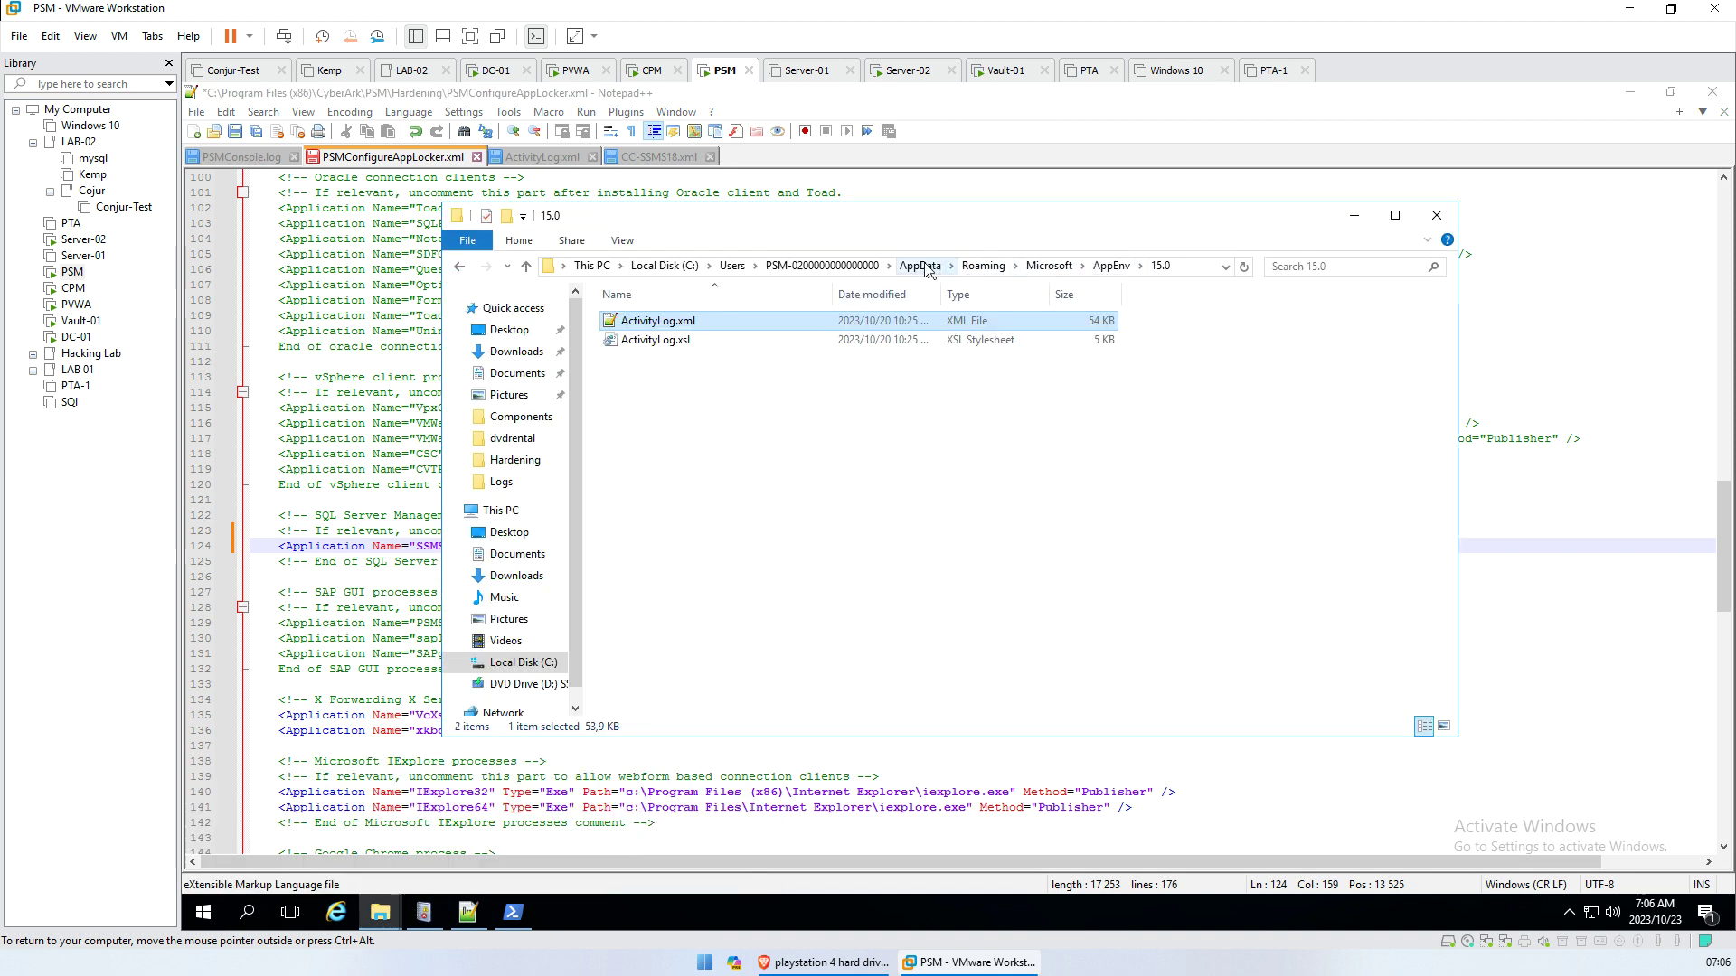
left_click(511, 664)
double_click(682, 416)
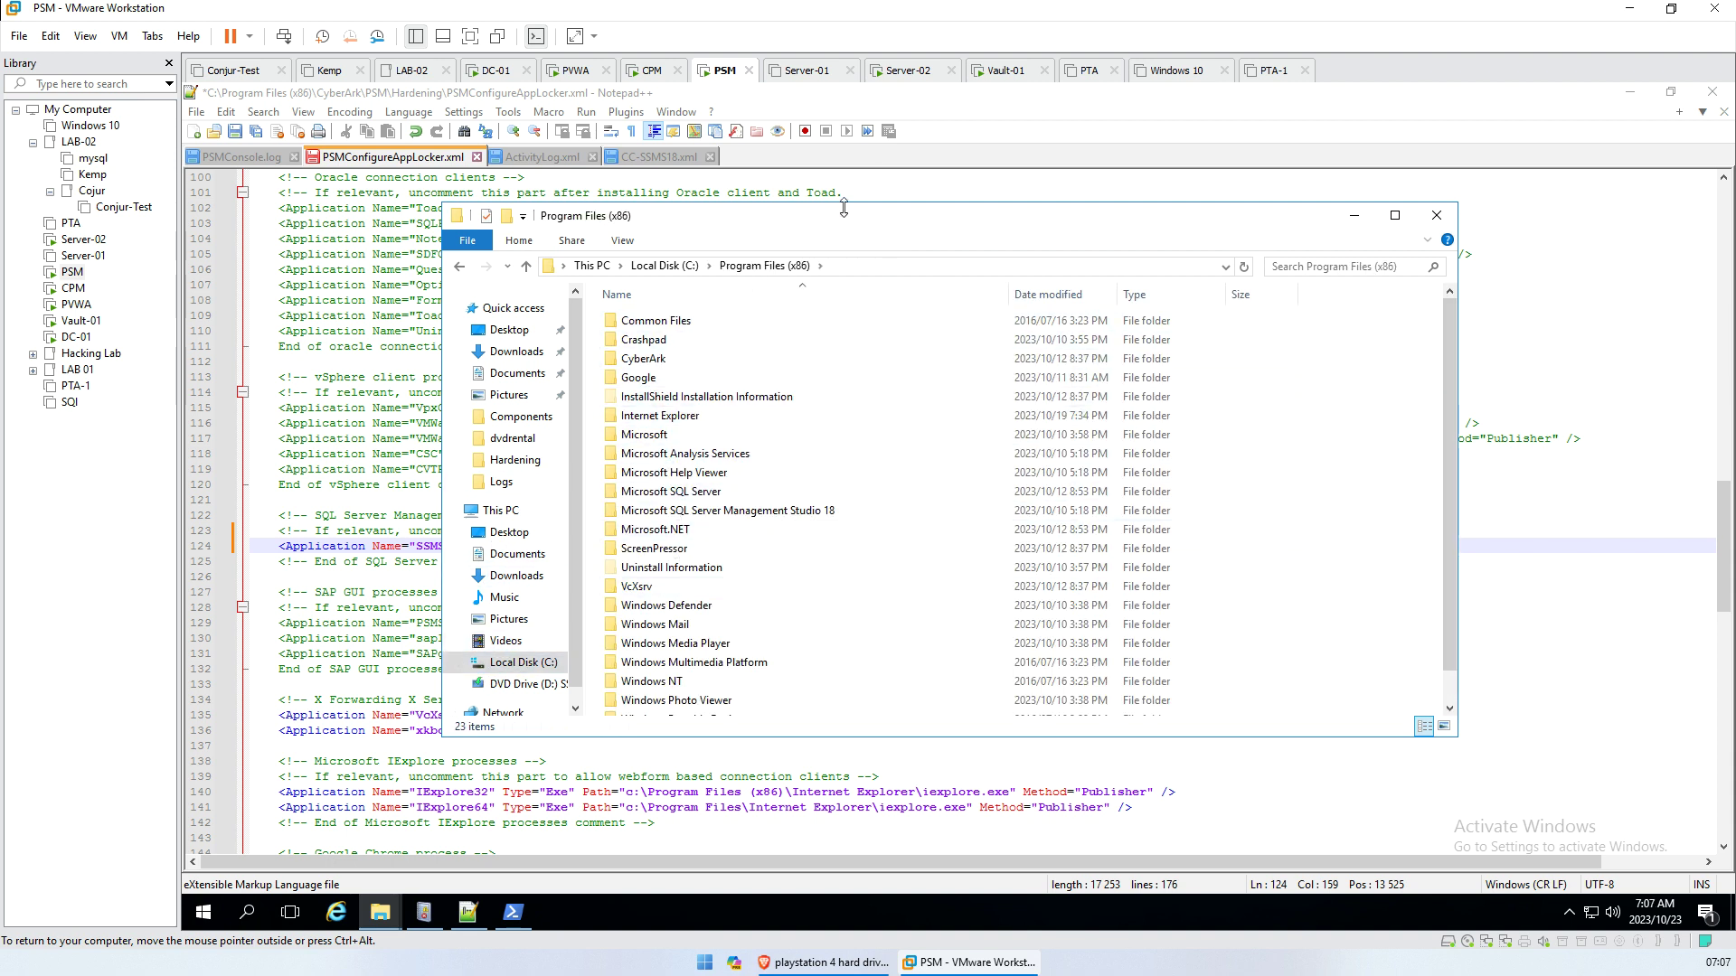
left_click_drag(1038, 275, 906, 404)
scroll(902, 387, "down", 2)
scroll(901, 387, "down", 2)
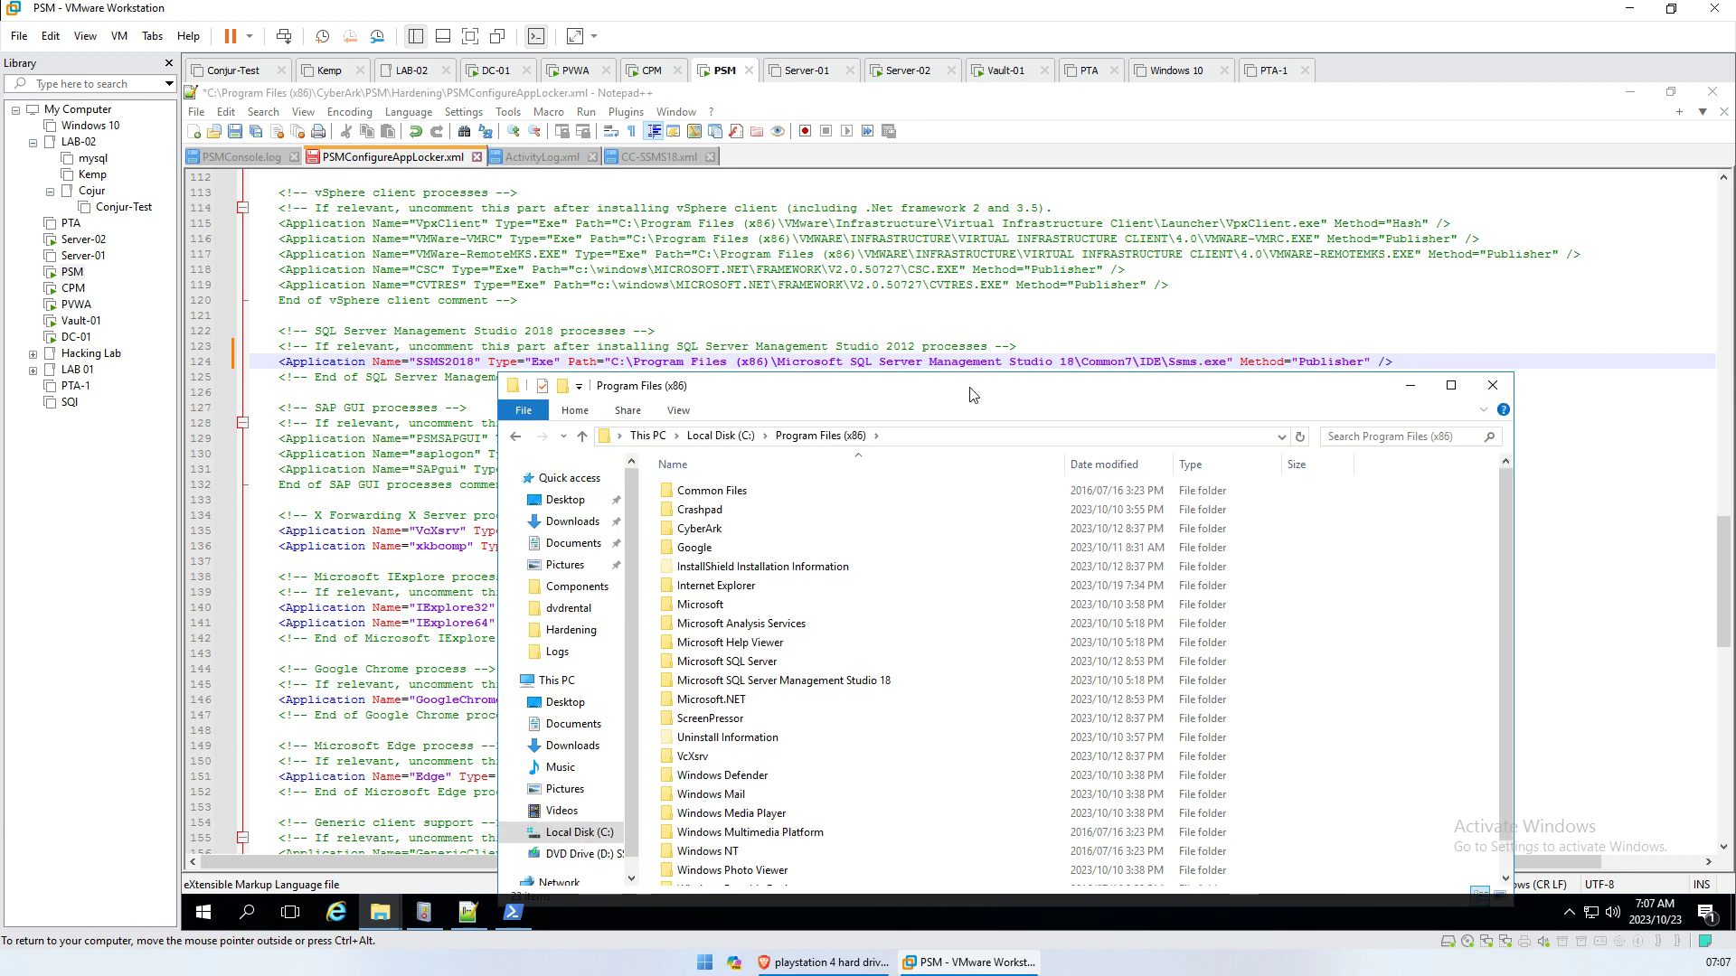
Follow the SSMS2018 path in File Explorer to Microsoft SQL Server Management Studio 18\Common7\IDE
double_click(737, 663)
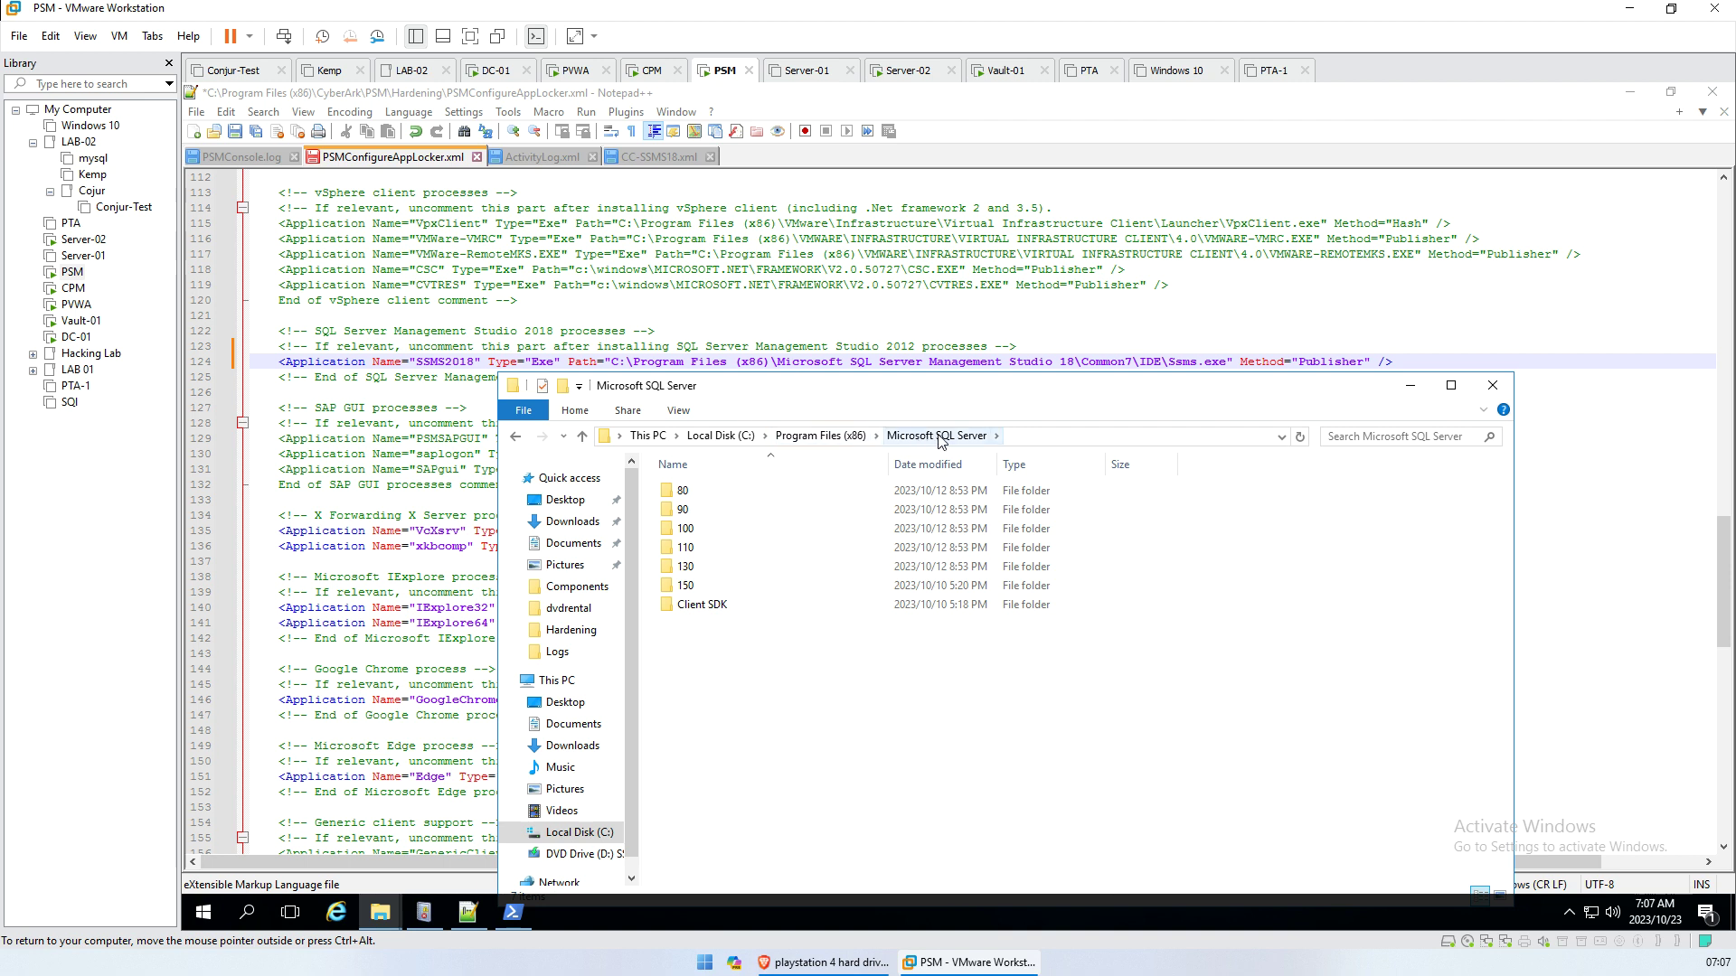
left_click(818, 436)
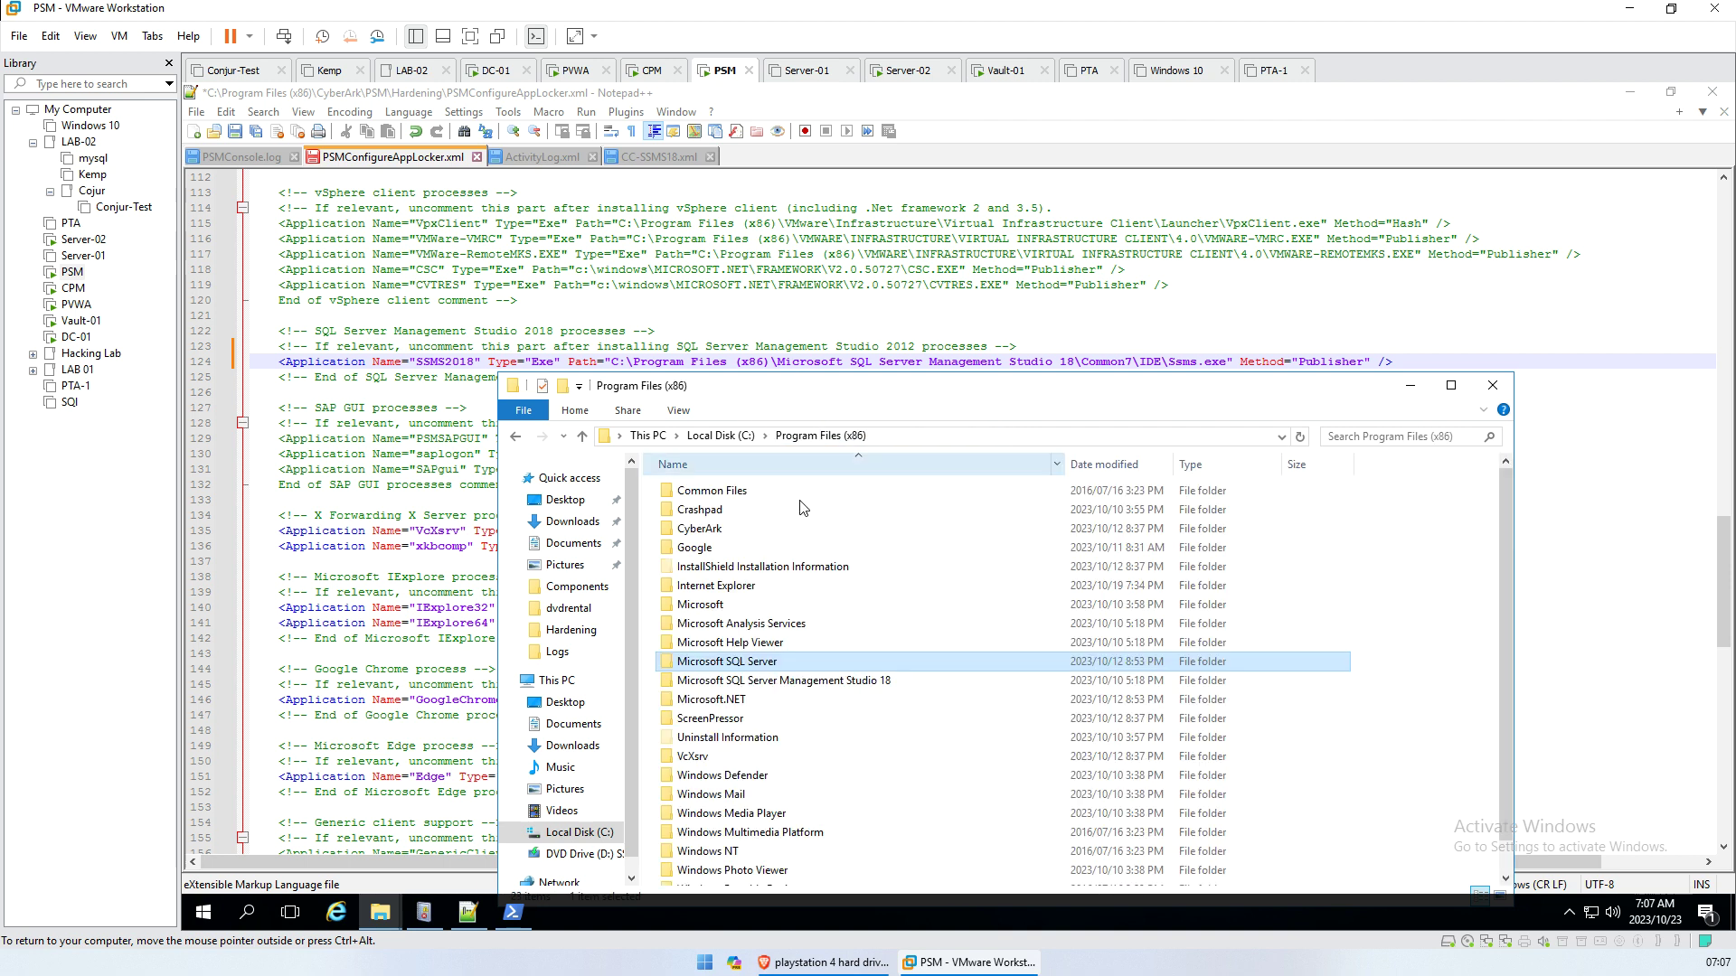
double_click(760, 681)
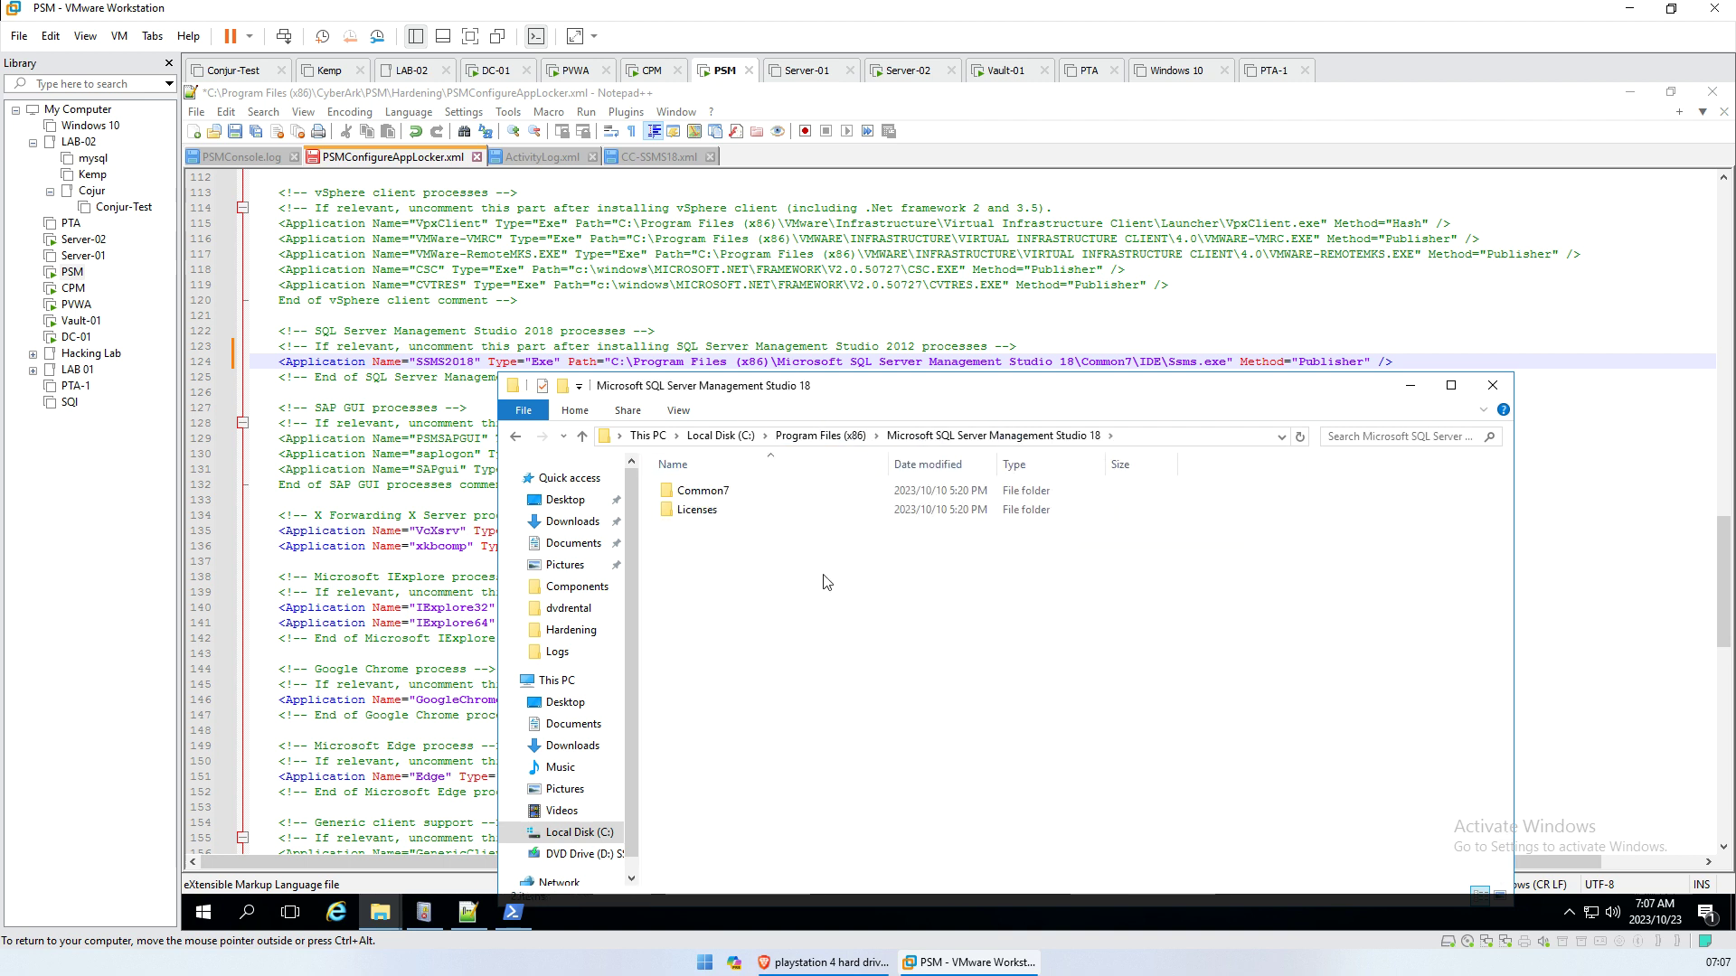
double_click(720, 492)
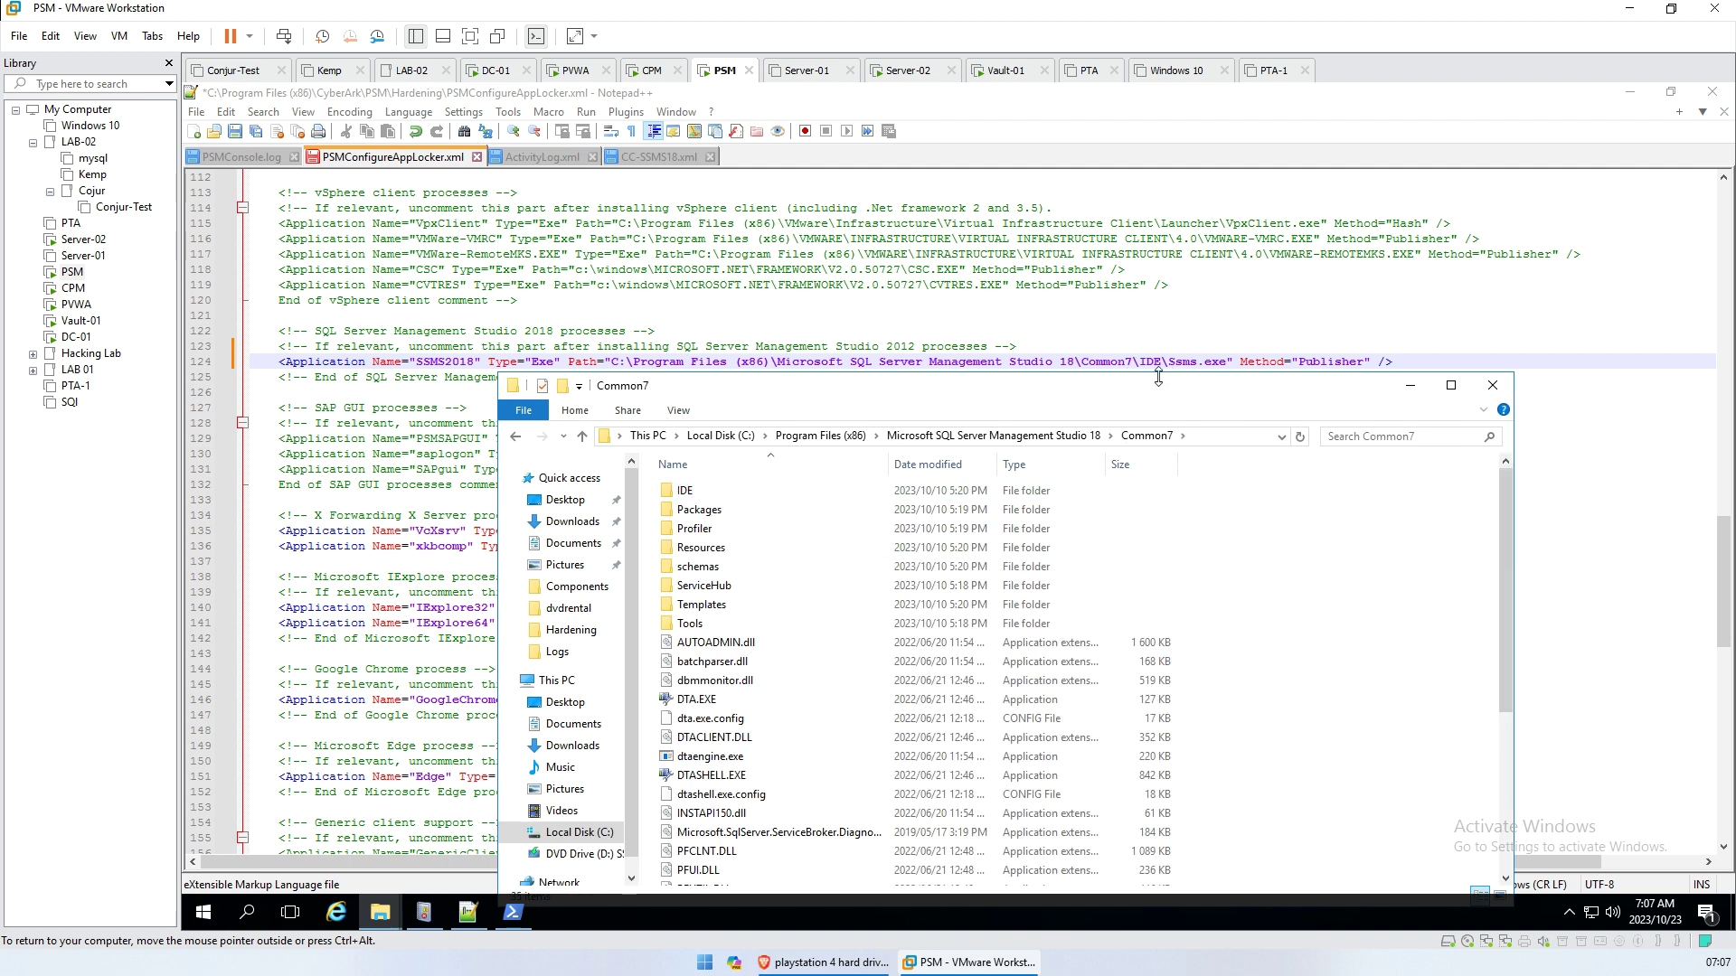
key("Down")
key("Return")
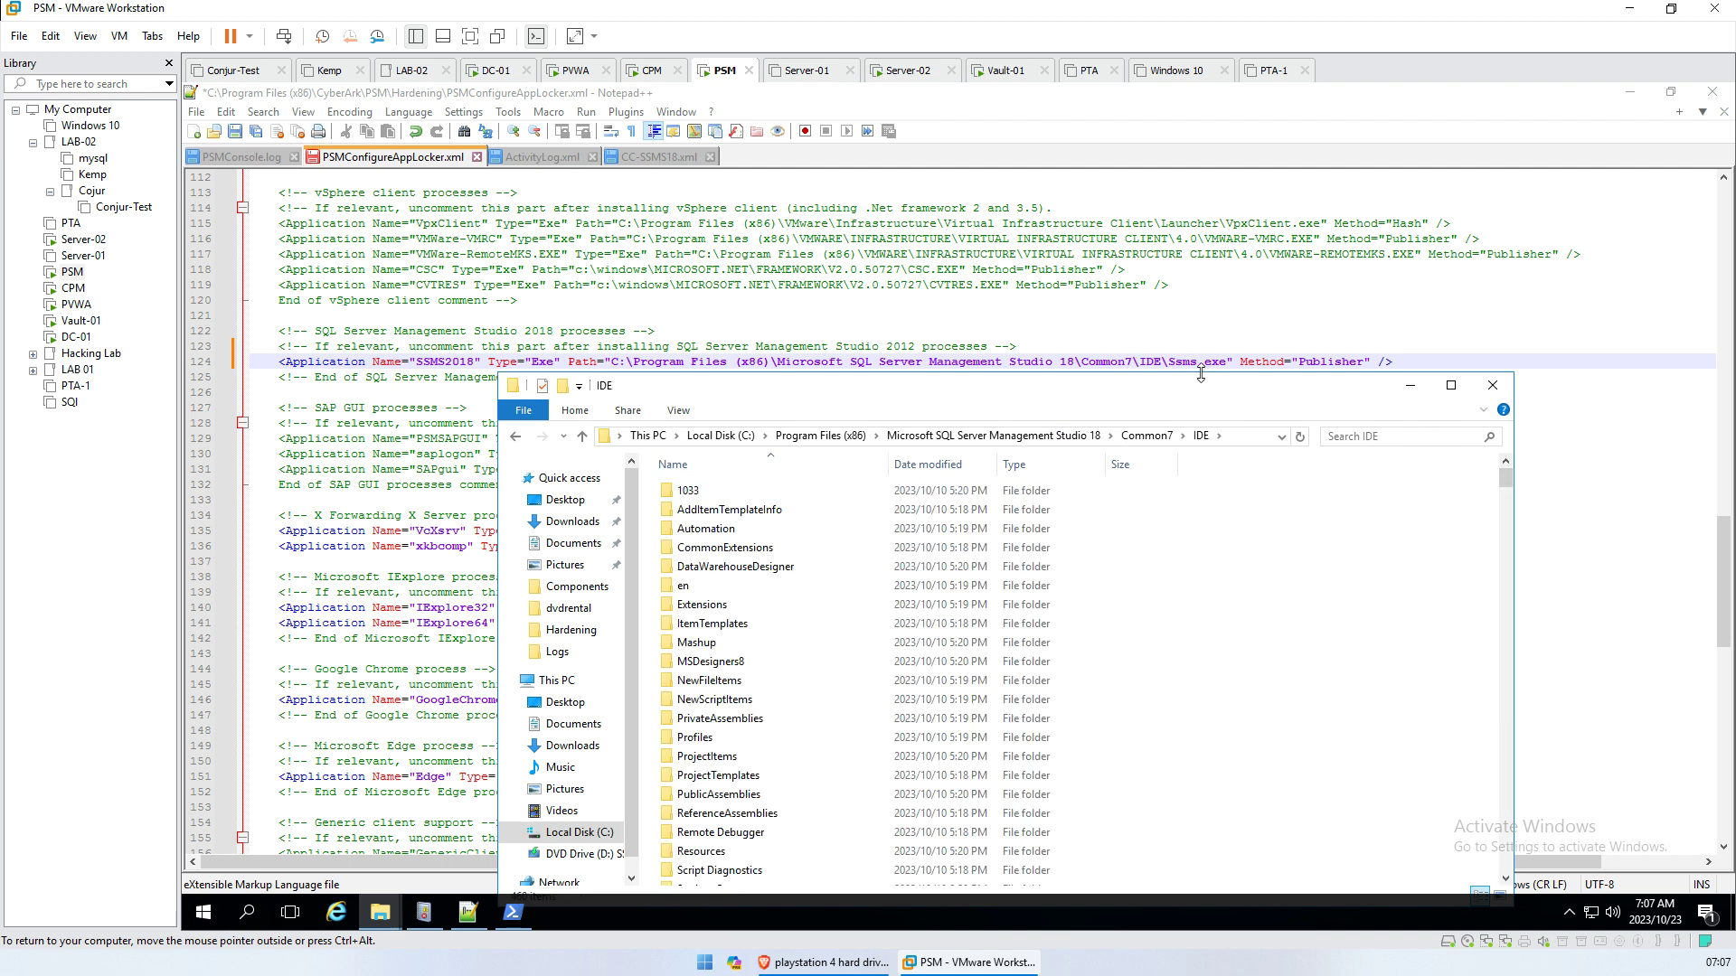
Locate Ssms.exe in the IDE folder to check it against the SSMS2018 path, and return to the XML file
key("s")
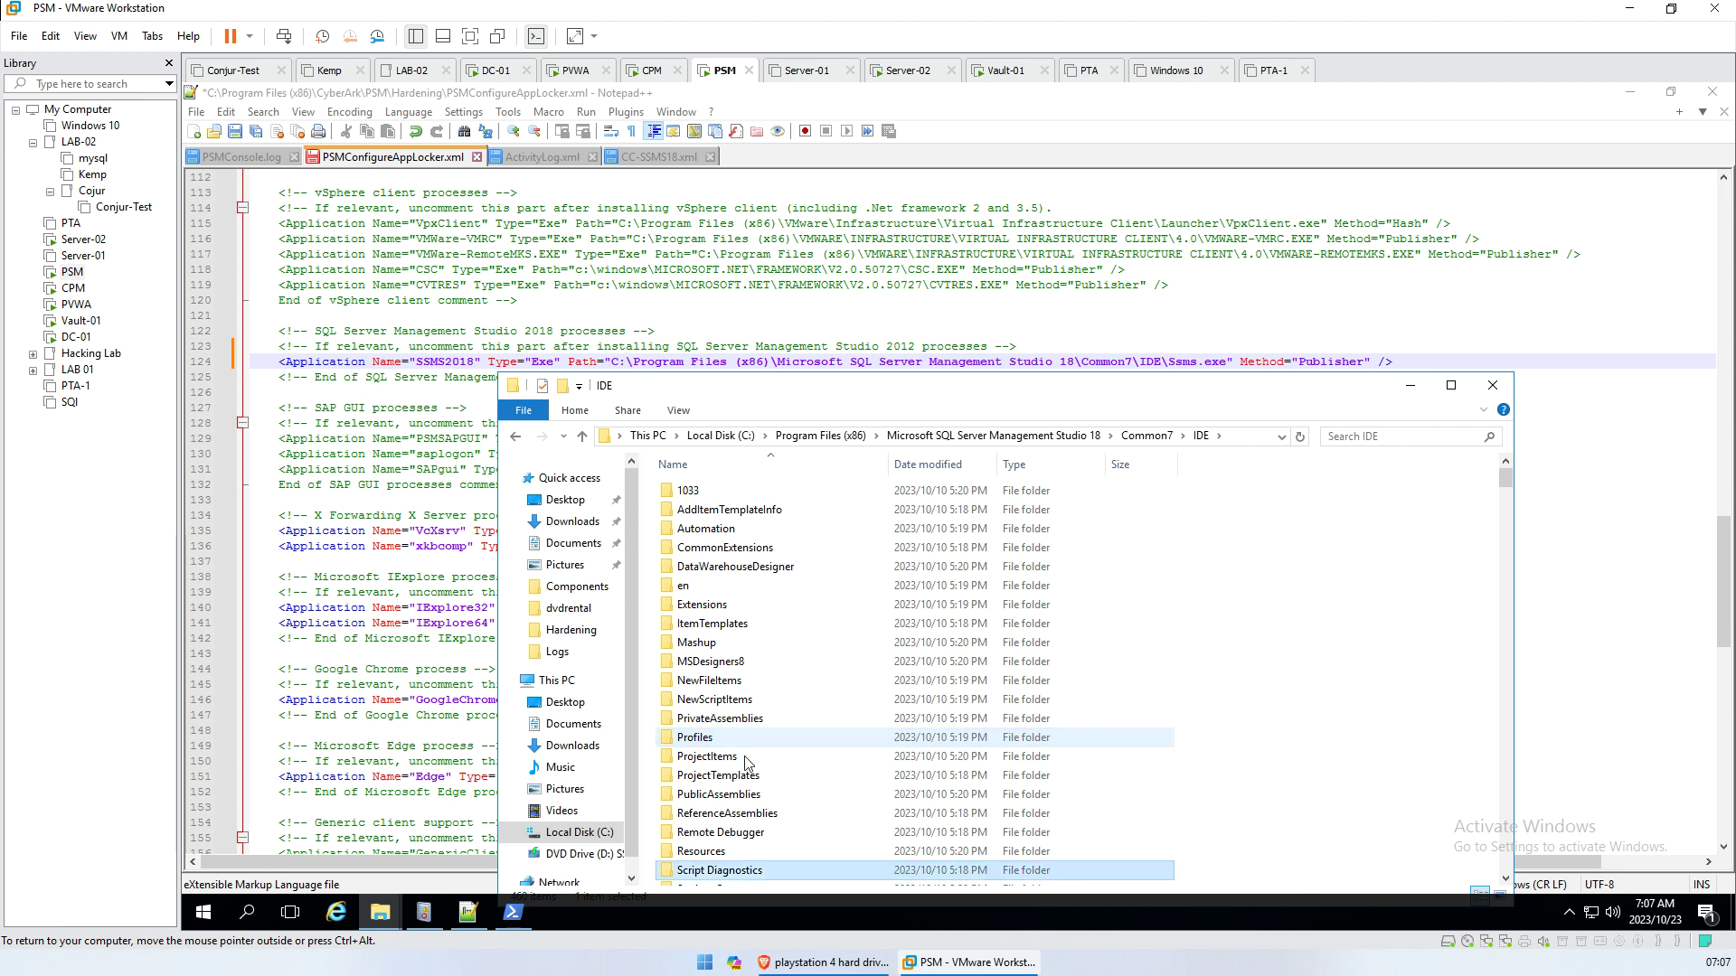
key("e")
key("s")
key("q")
key("l")
key("d")
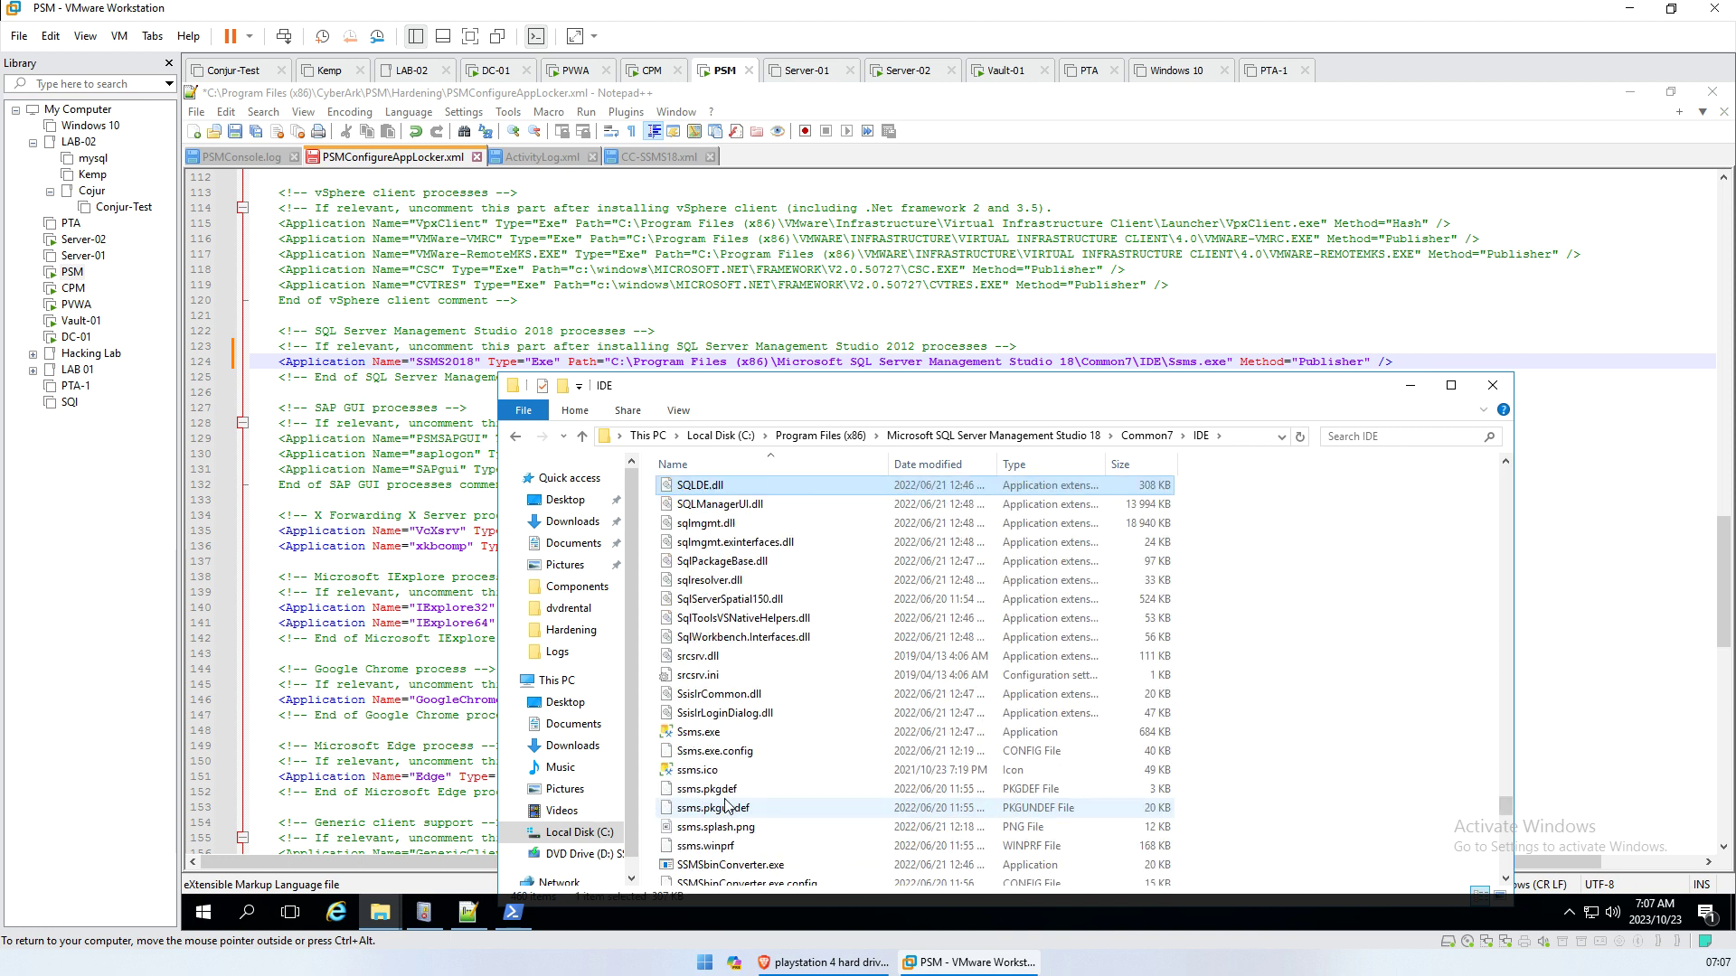
key("s")
key("s")
key("m")
key("s")
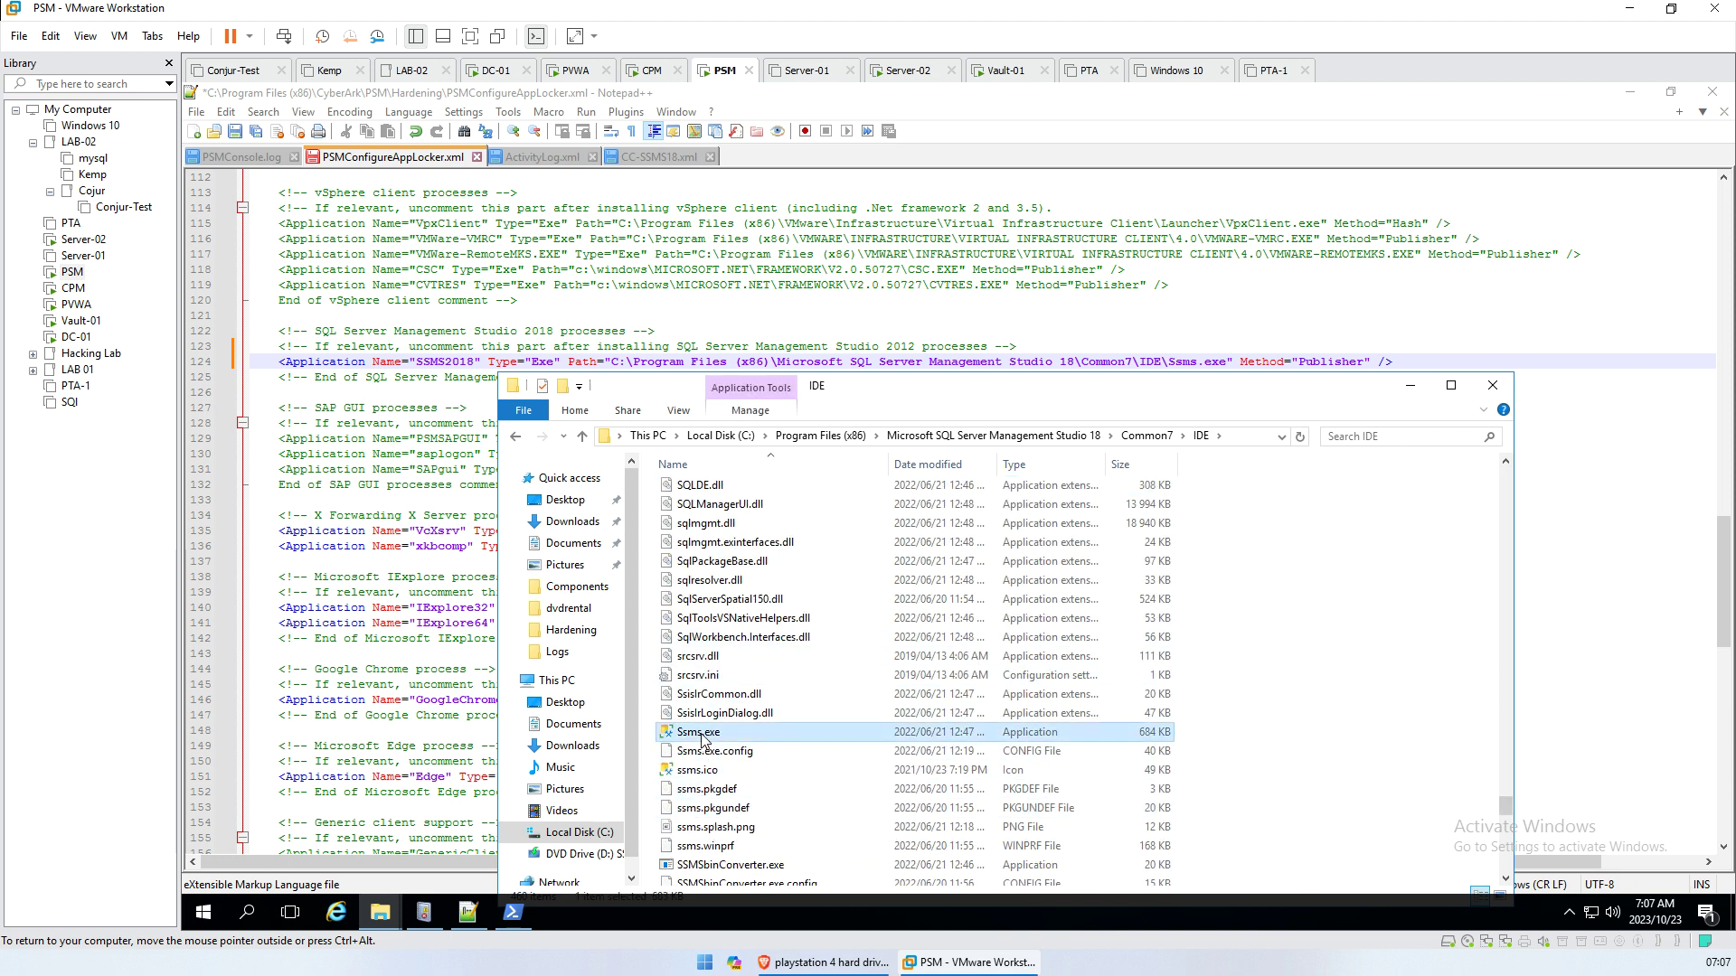
left_click(1430, 336)
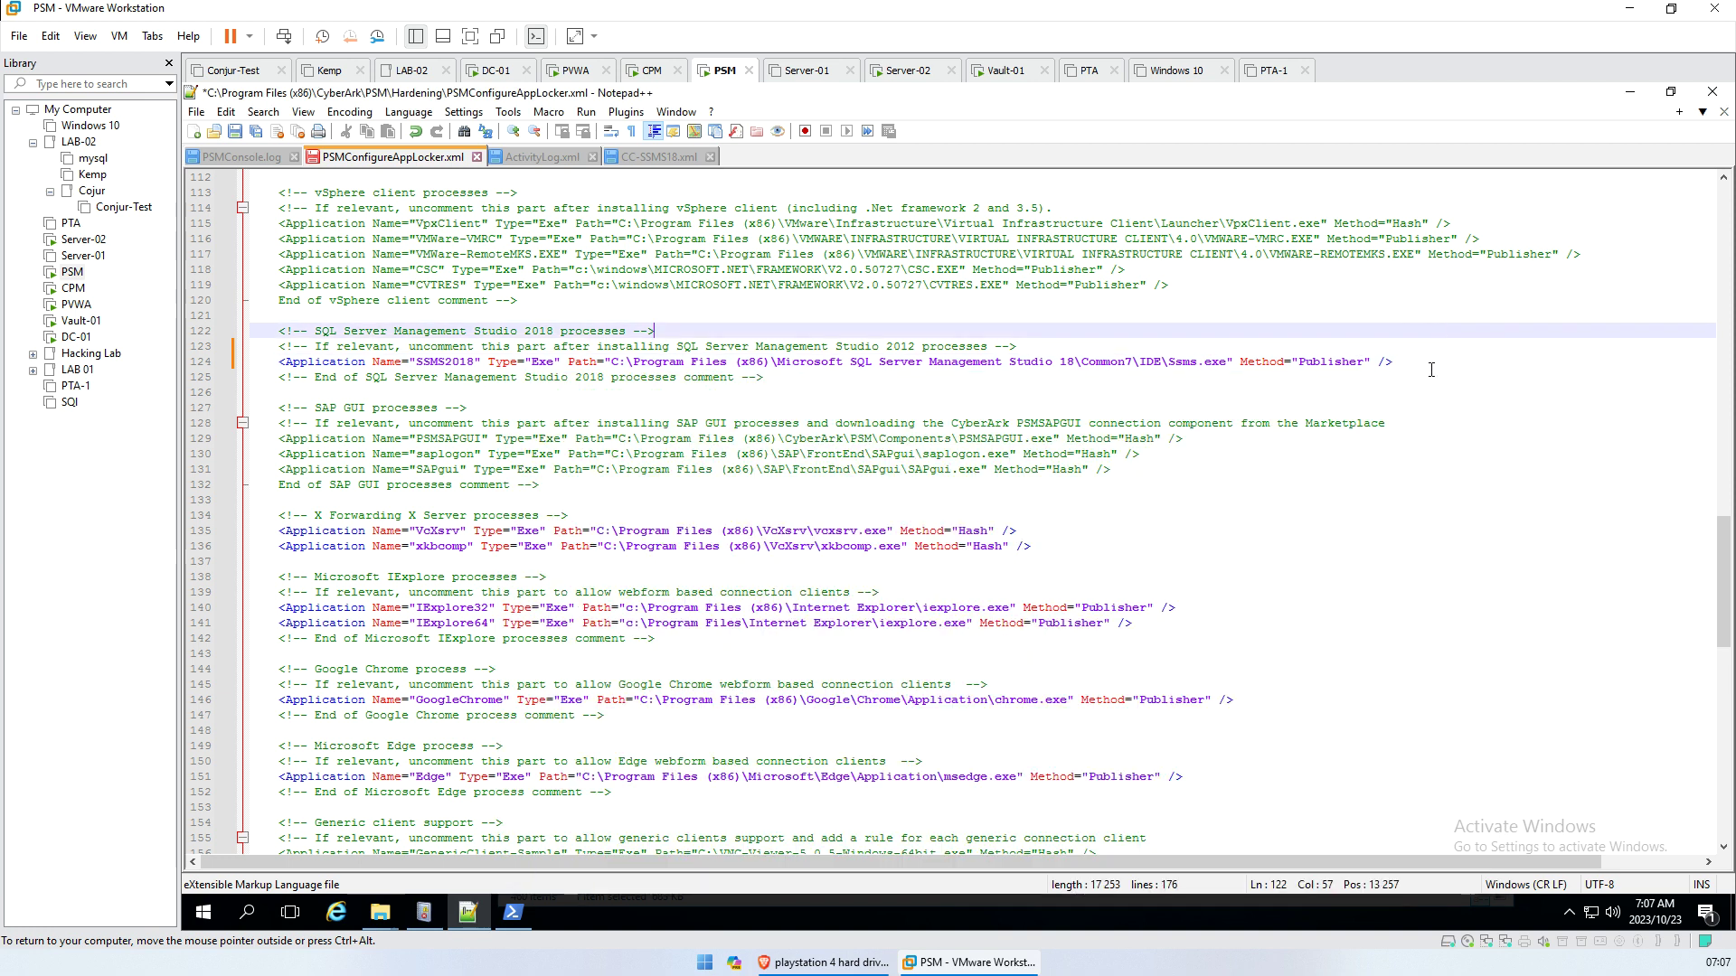
Uncomment the two Studio-18 library entries under Allowed DLLs by removing the opening and closing "Studio-18 Allow" comment lines
scroll(1287, 424, "down", 14)
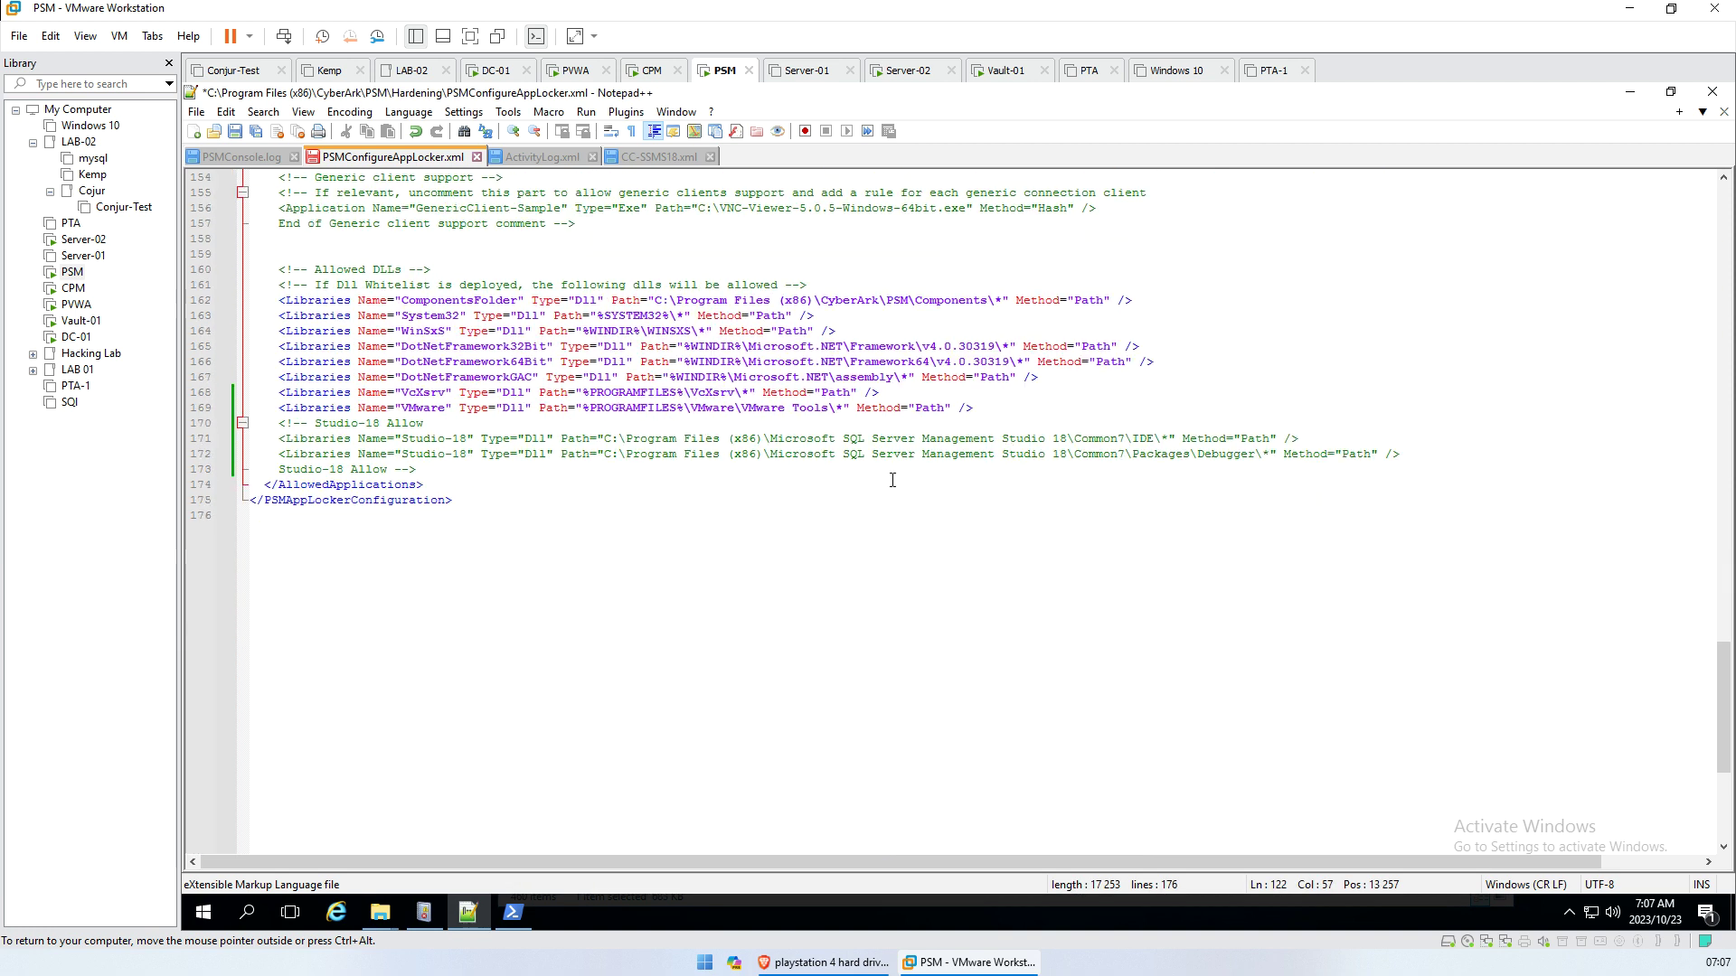
left_click_drag(431, 422, 224, 432)
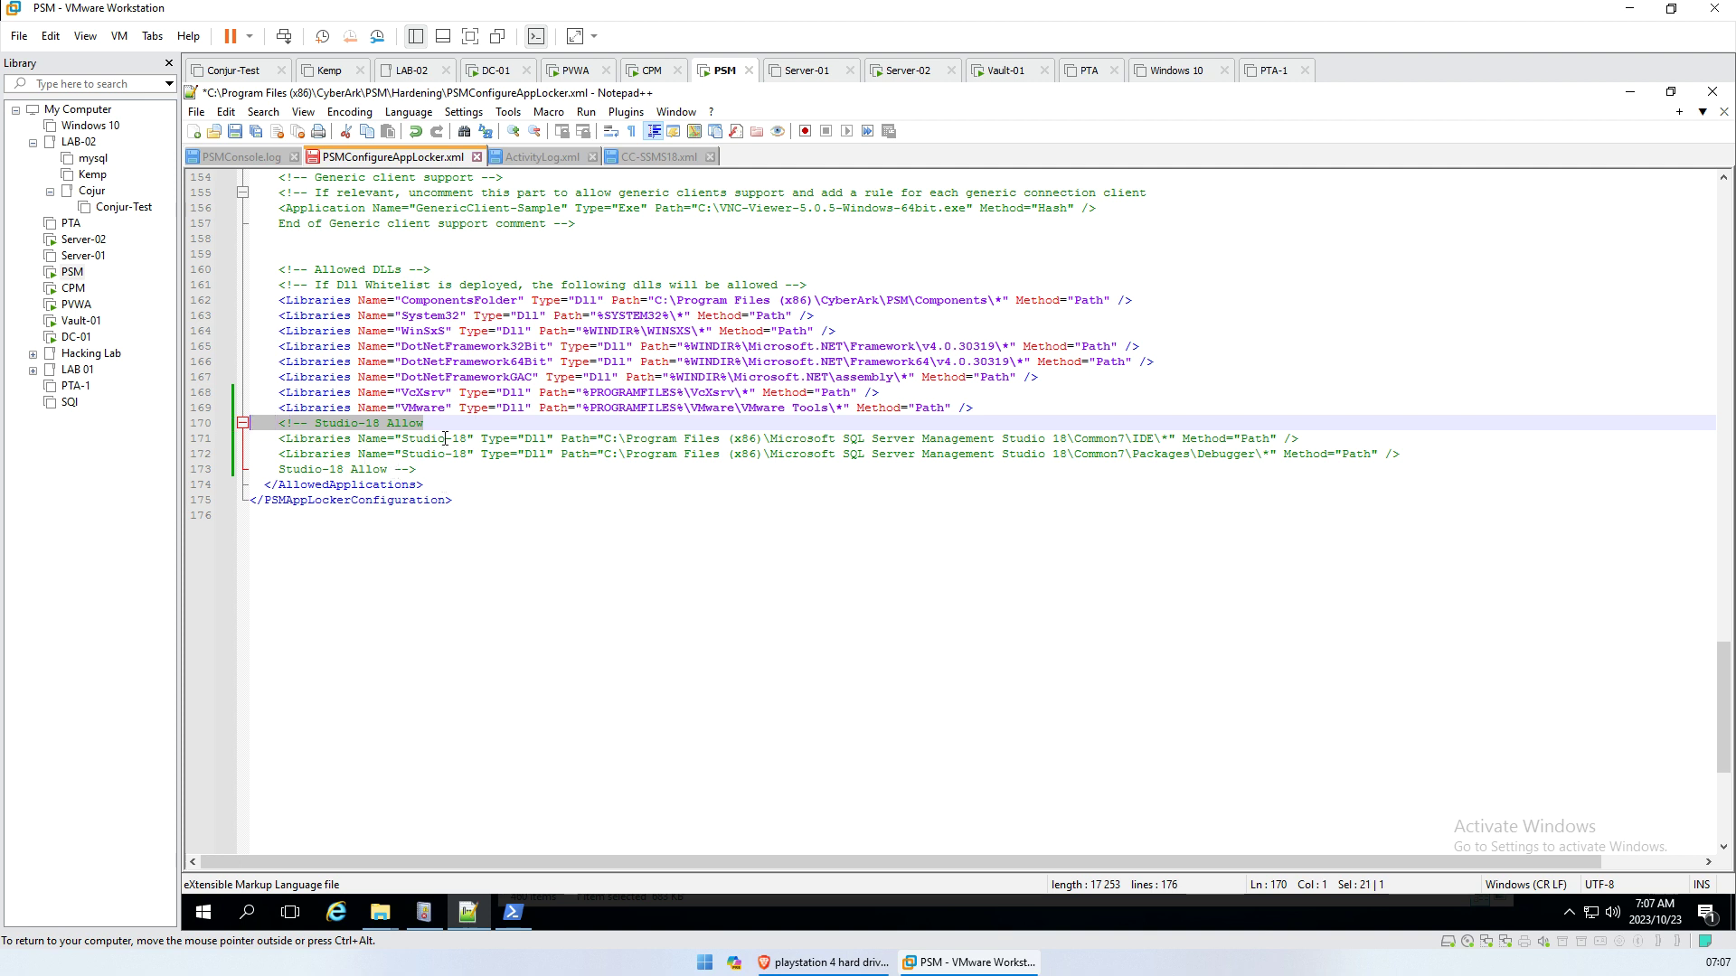
key("Delete")
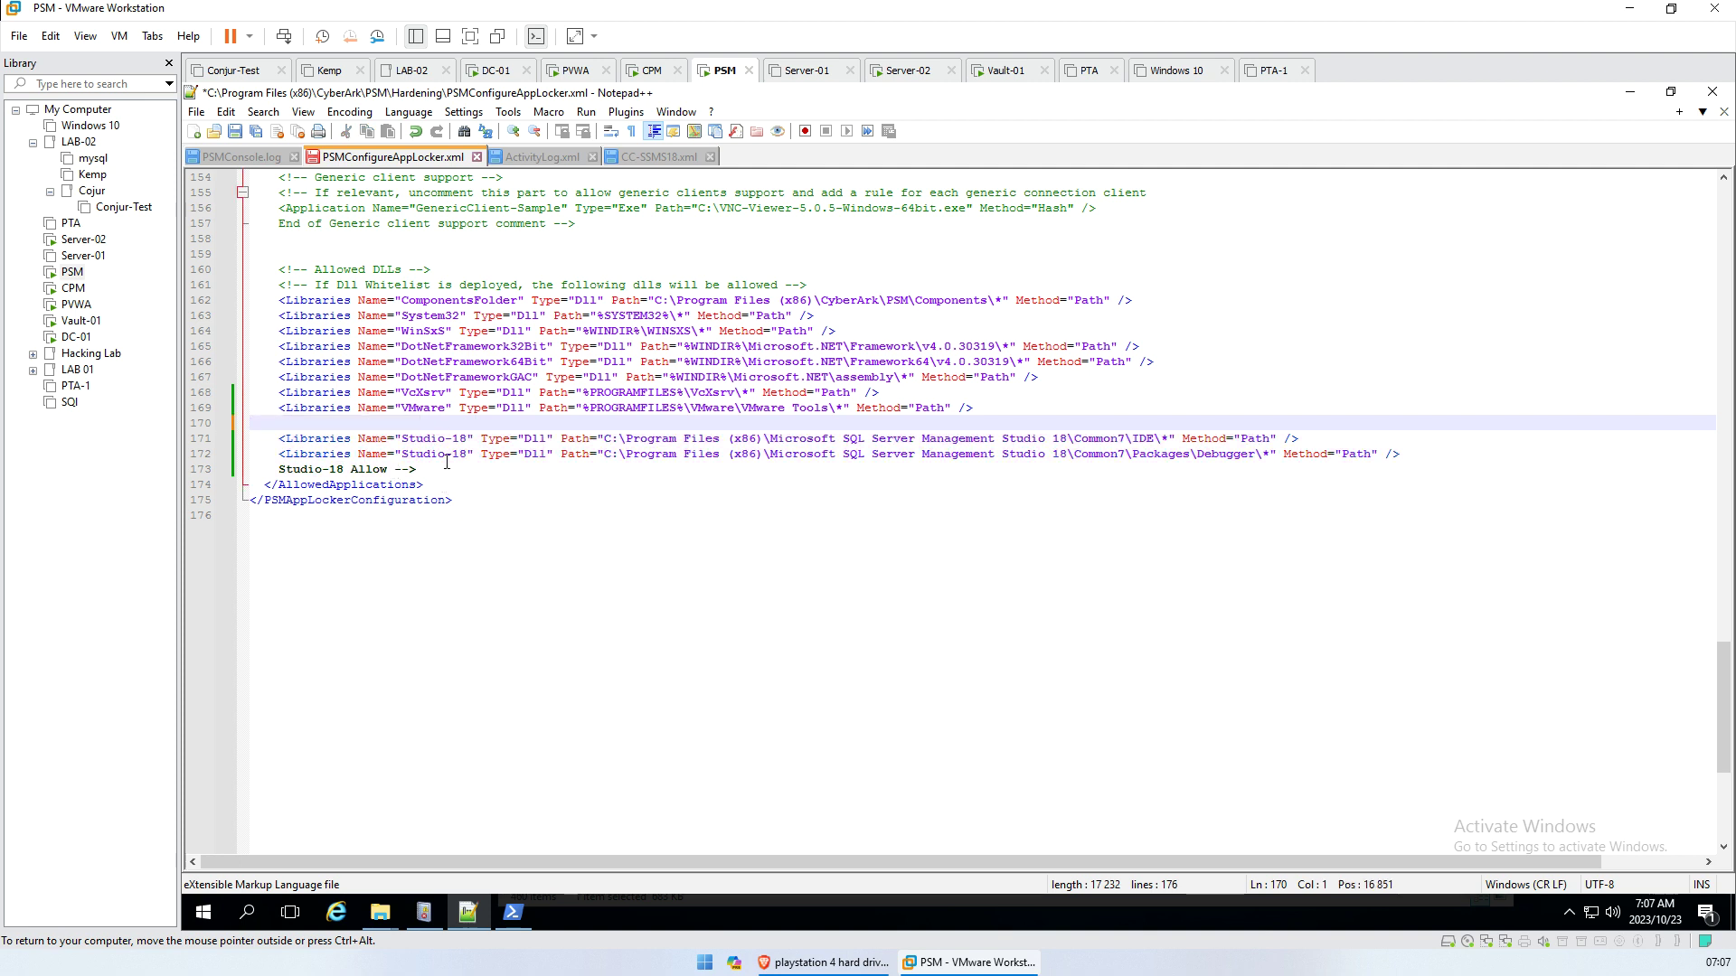
key("BackSpace")
left_click_drag(432, 452, 194, 456)
key("Delete")
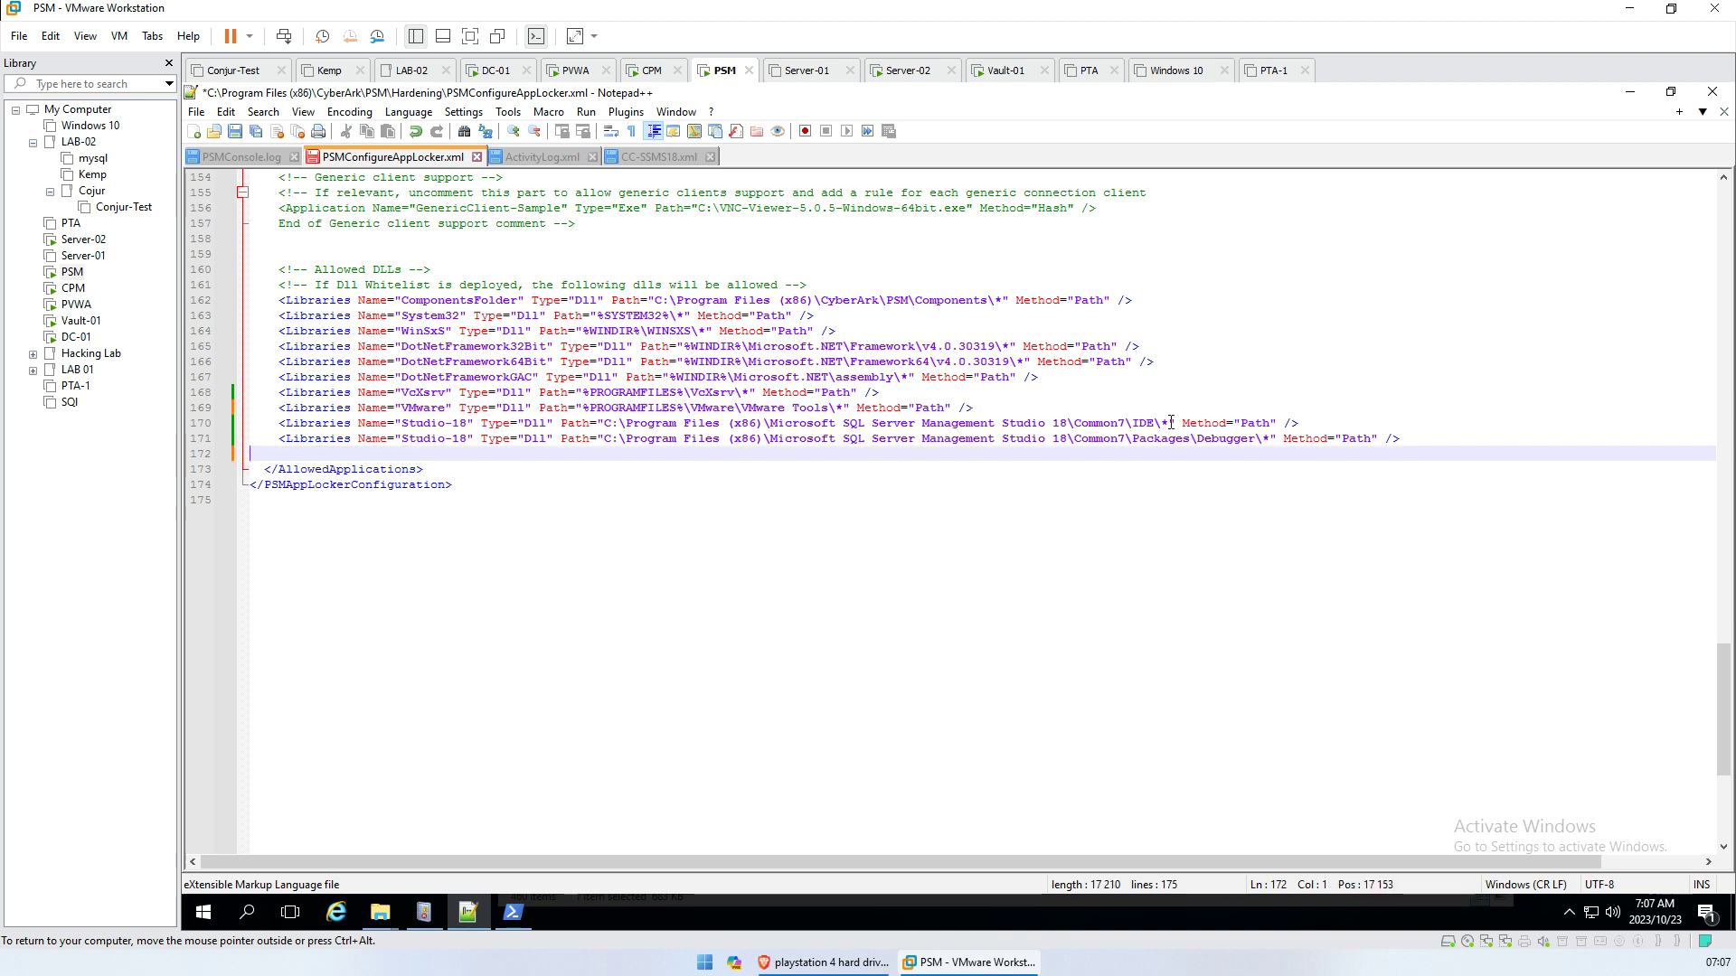
Check the Studio-18 library paths by browsing from the IDE folder to Common7\Packages\Debugger in File Explorer, and minimize that window
left_click(380, 912)
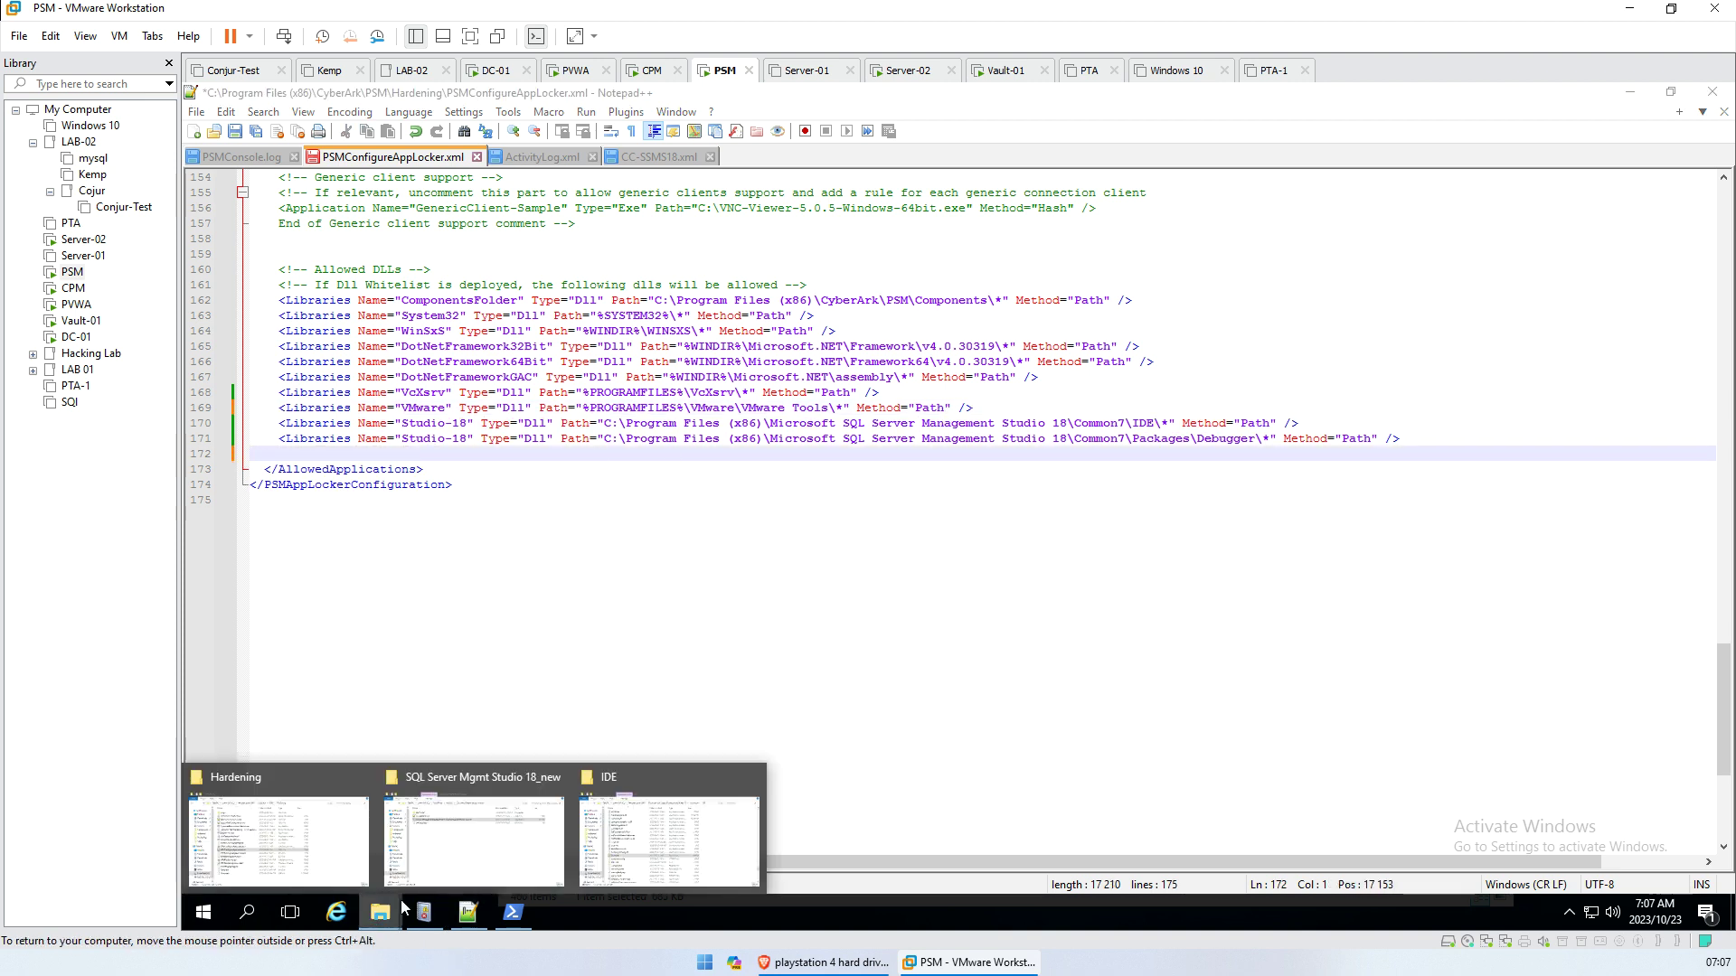
left_click(627, 850)
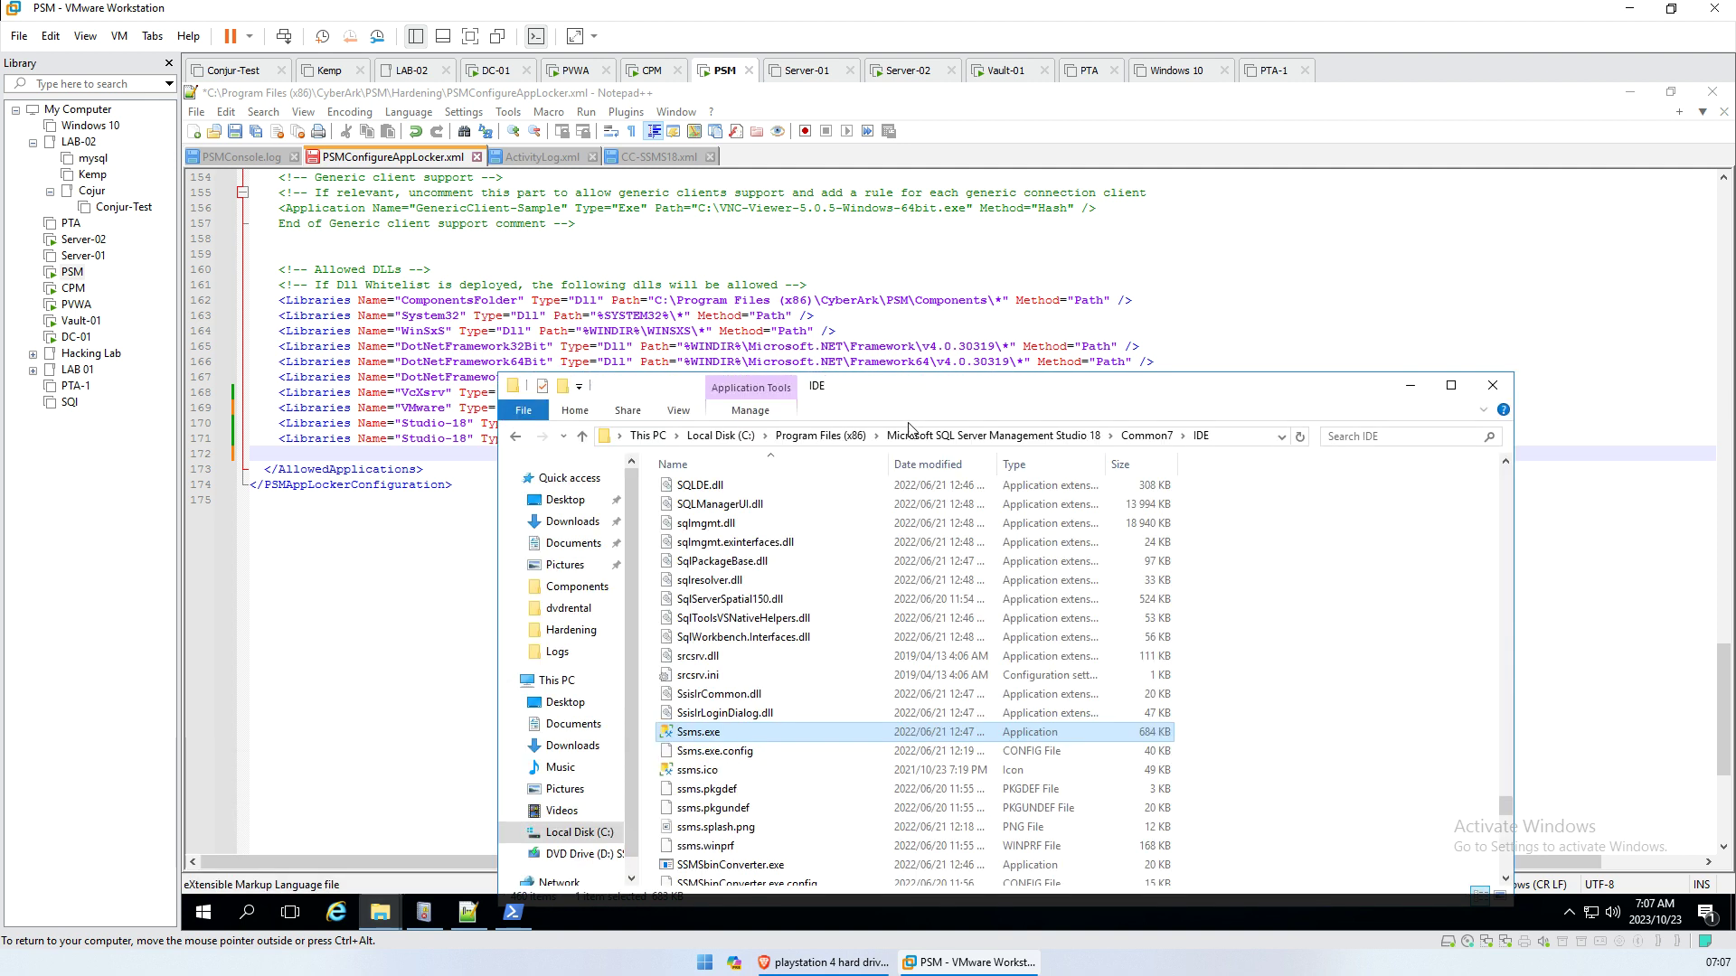
left_click_drag(917, 393, 853, 468)
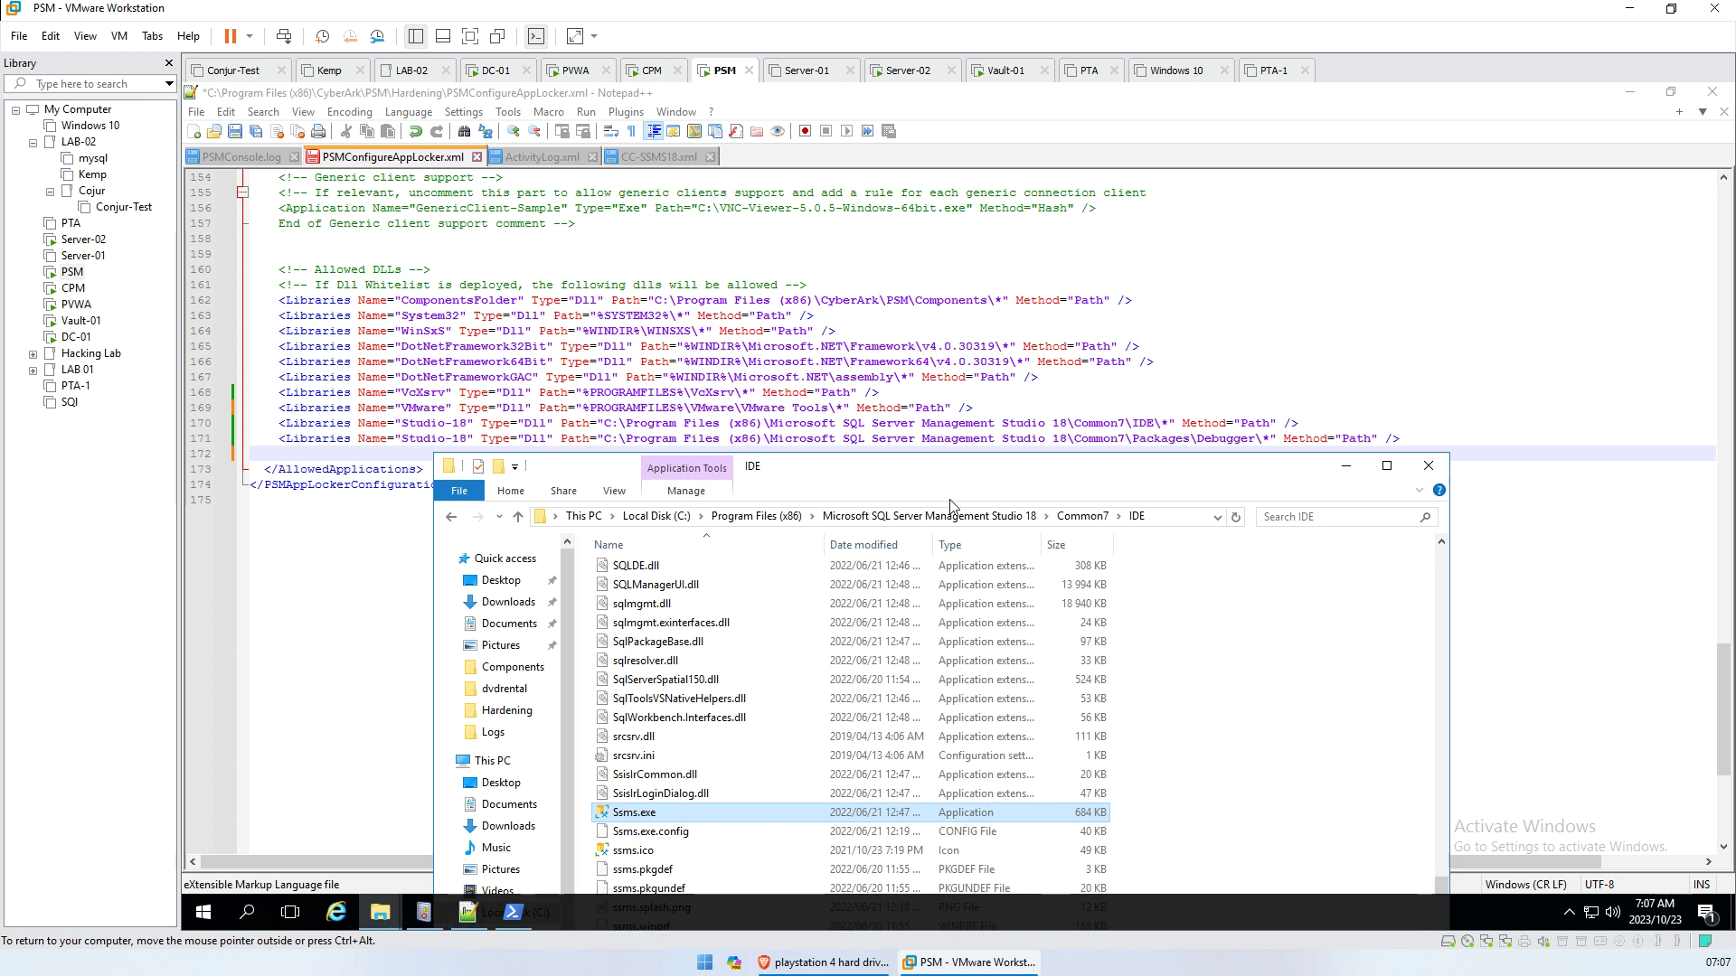
left_click(1089, 517)
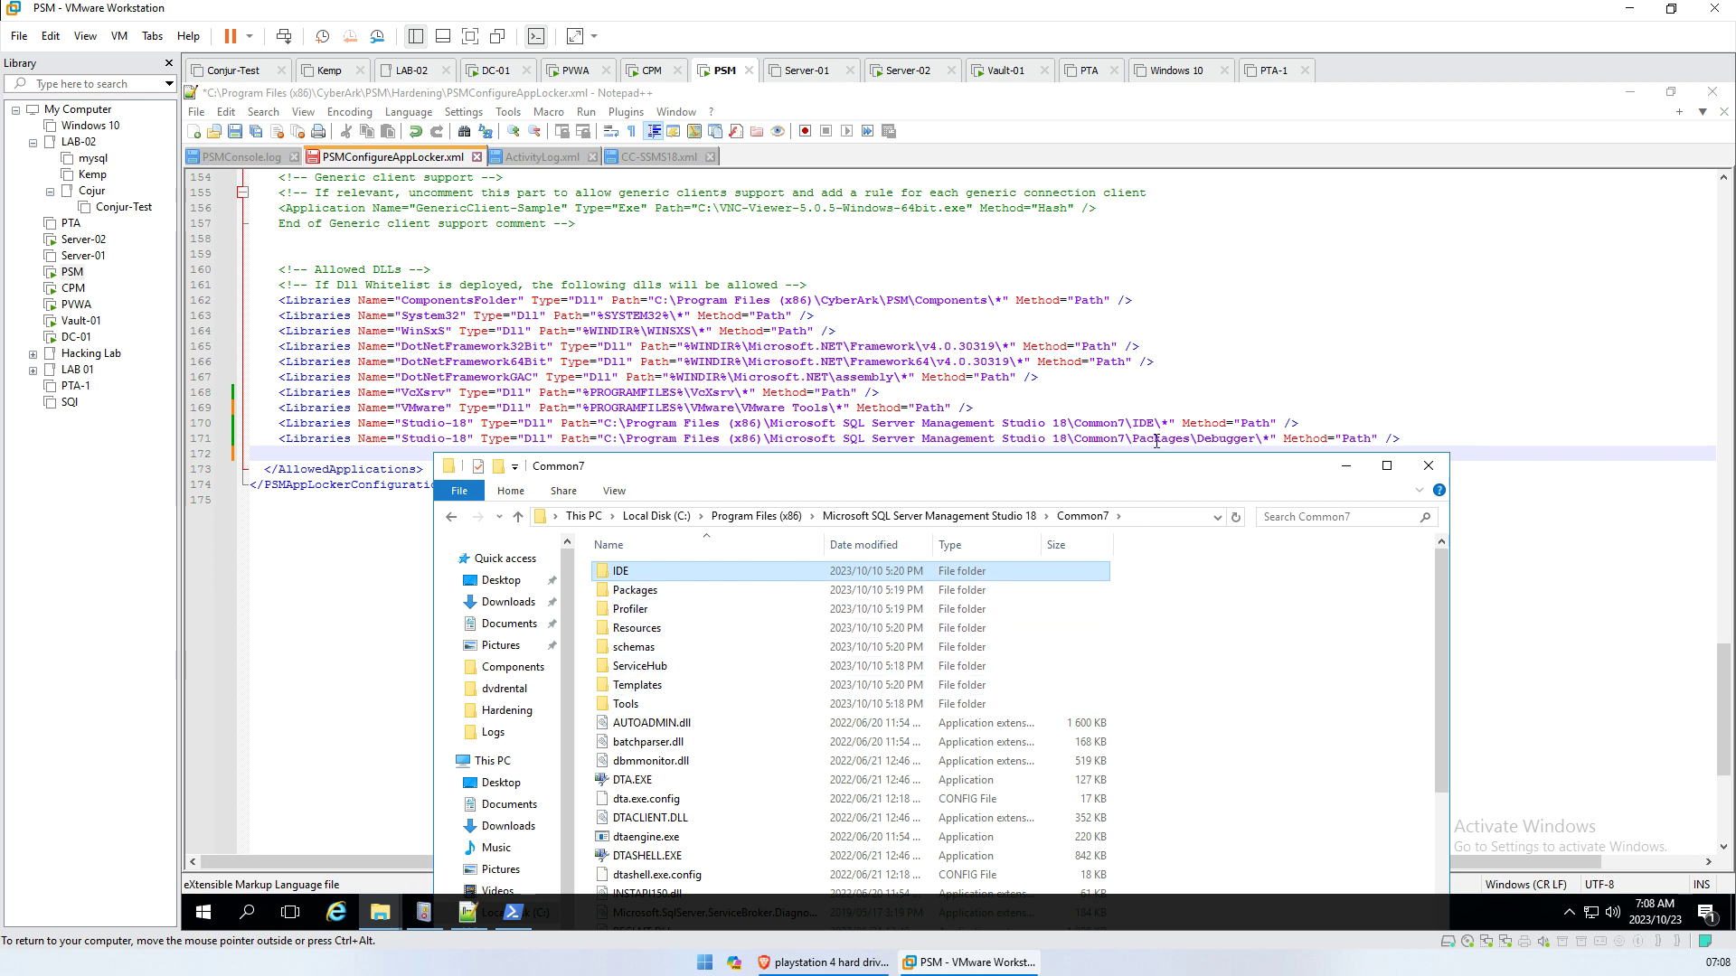
double_click(635, 592)
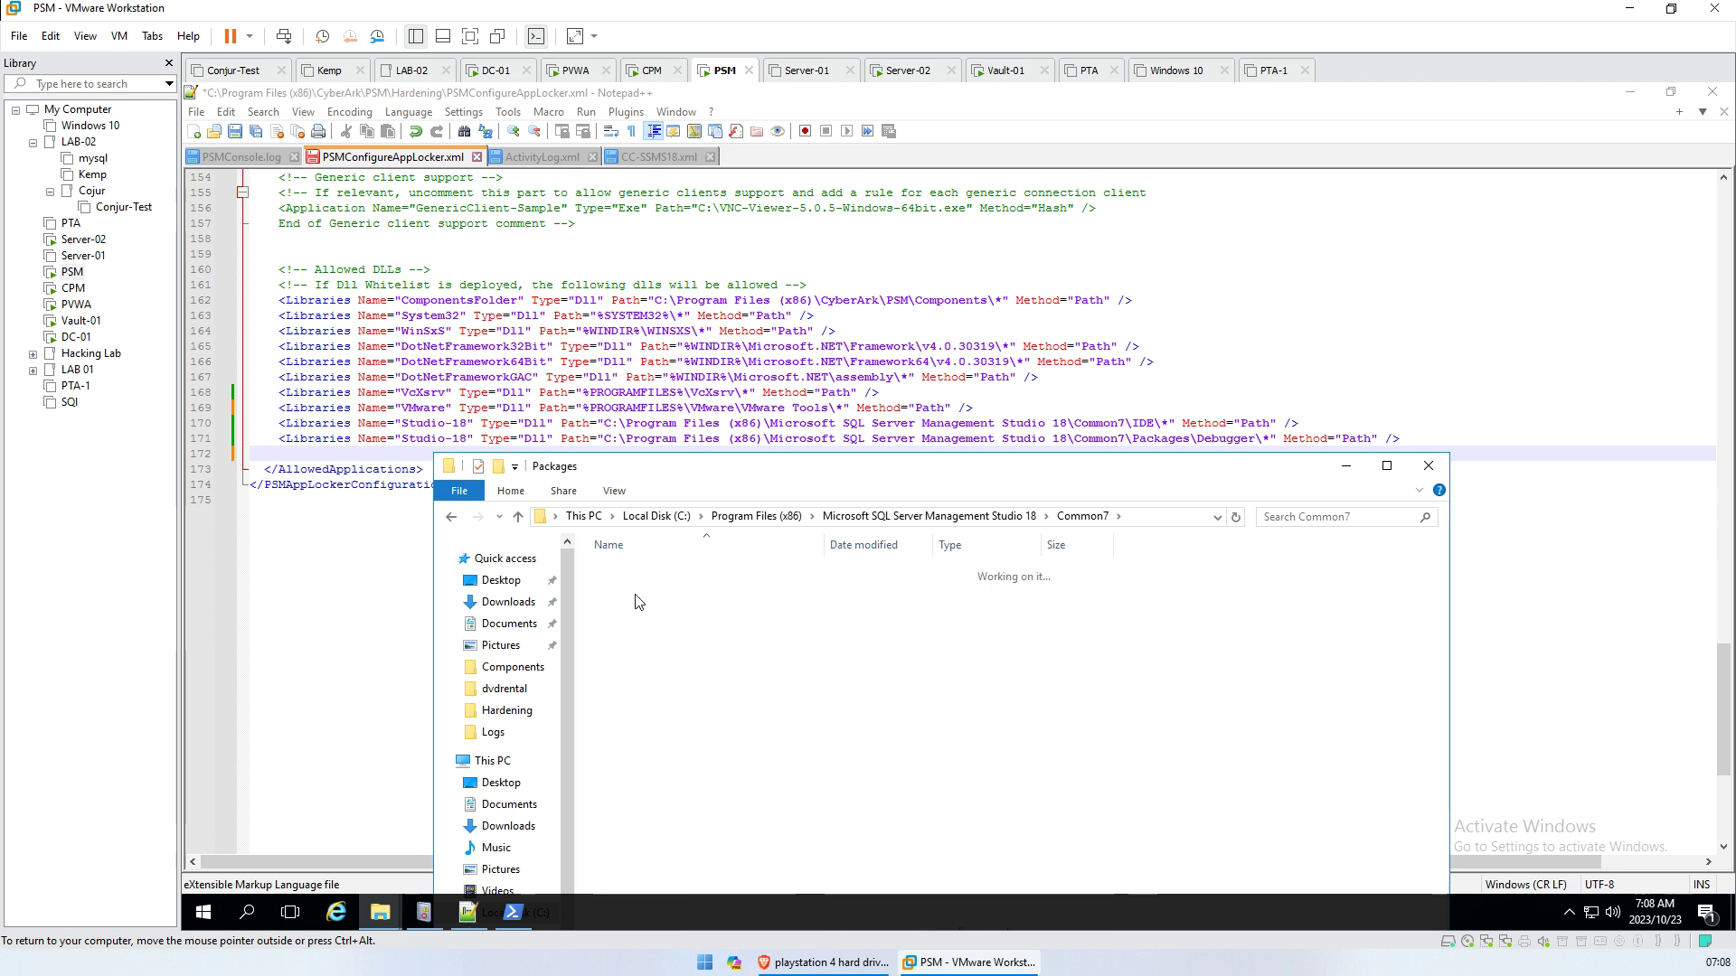
double_click(637, 592)
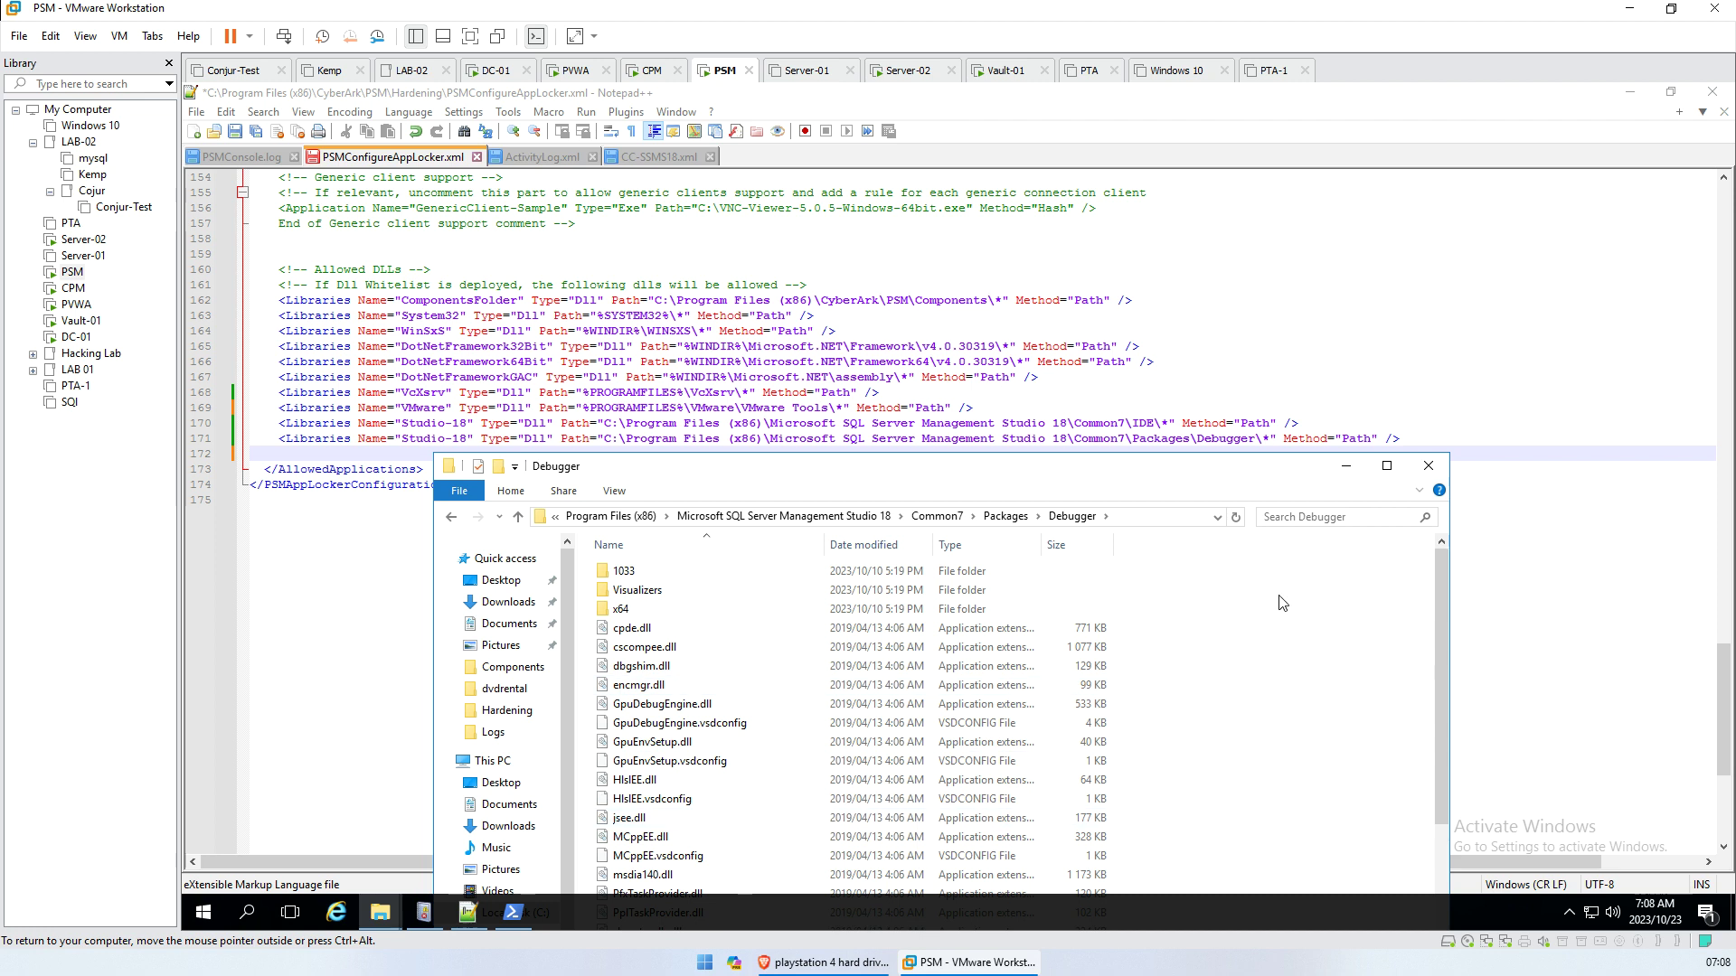
scroll(640, 779, "down", 3)
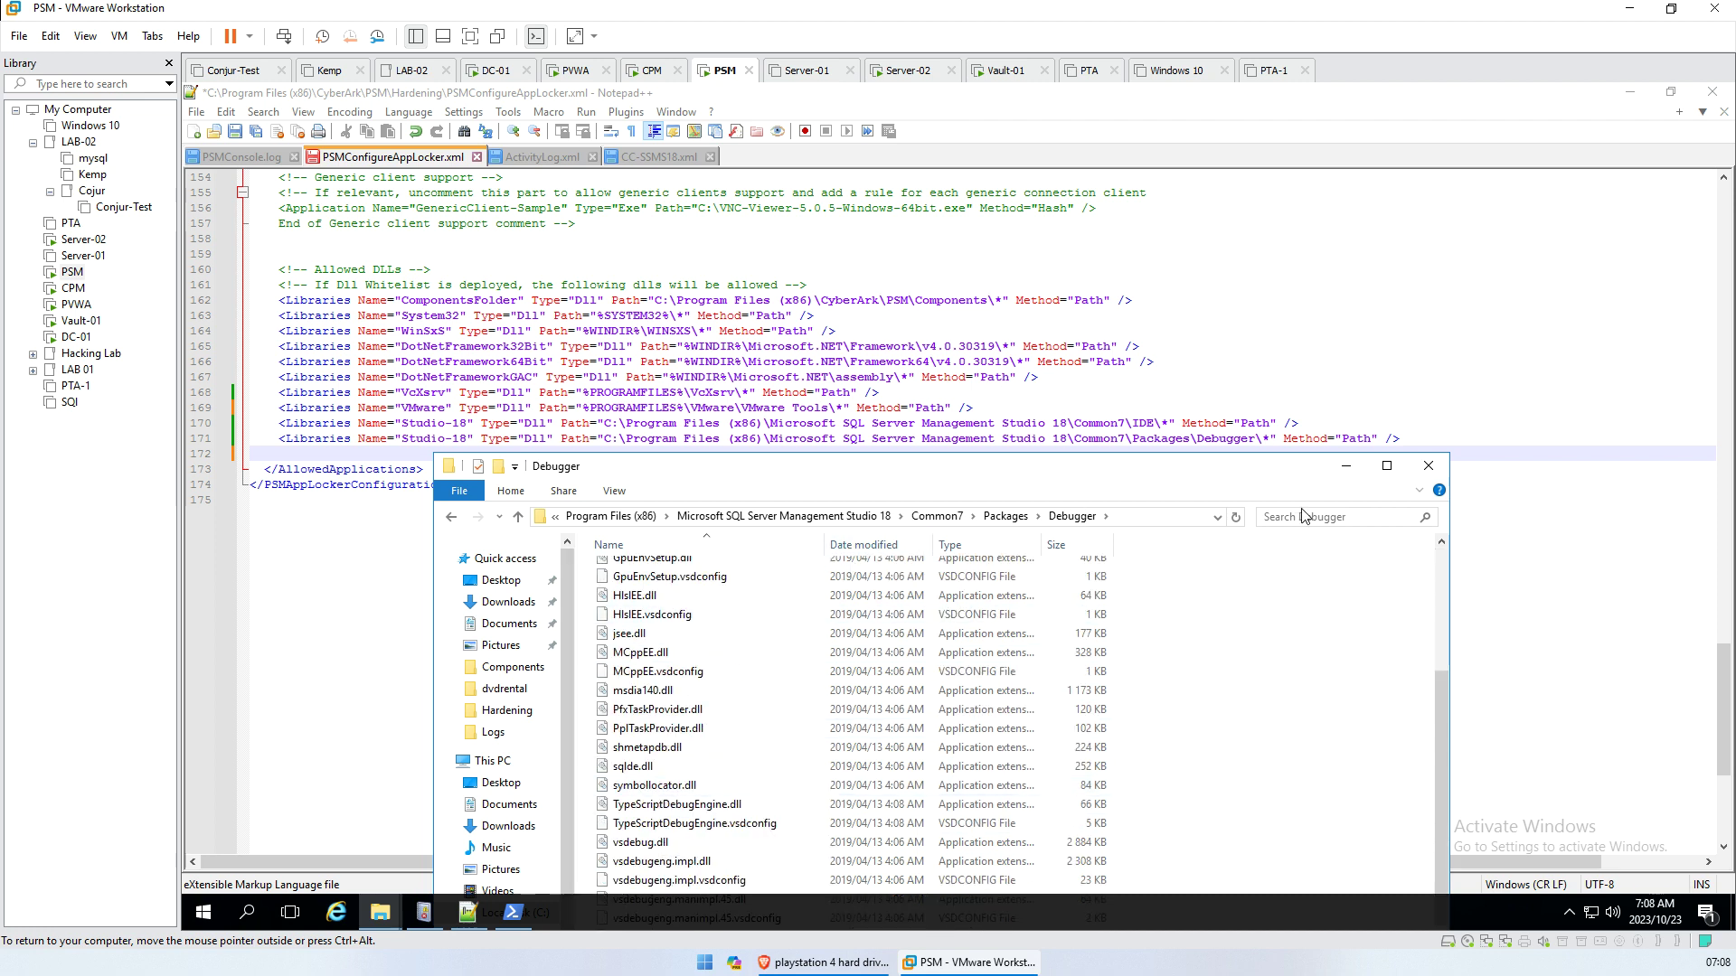
left_click(1345, 465)
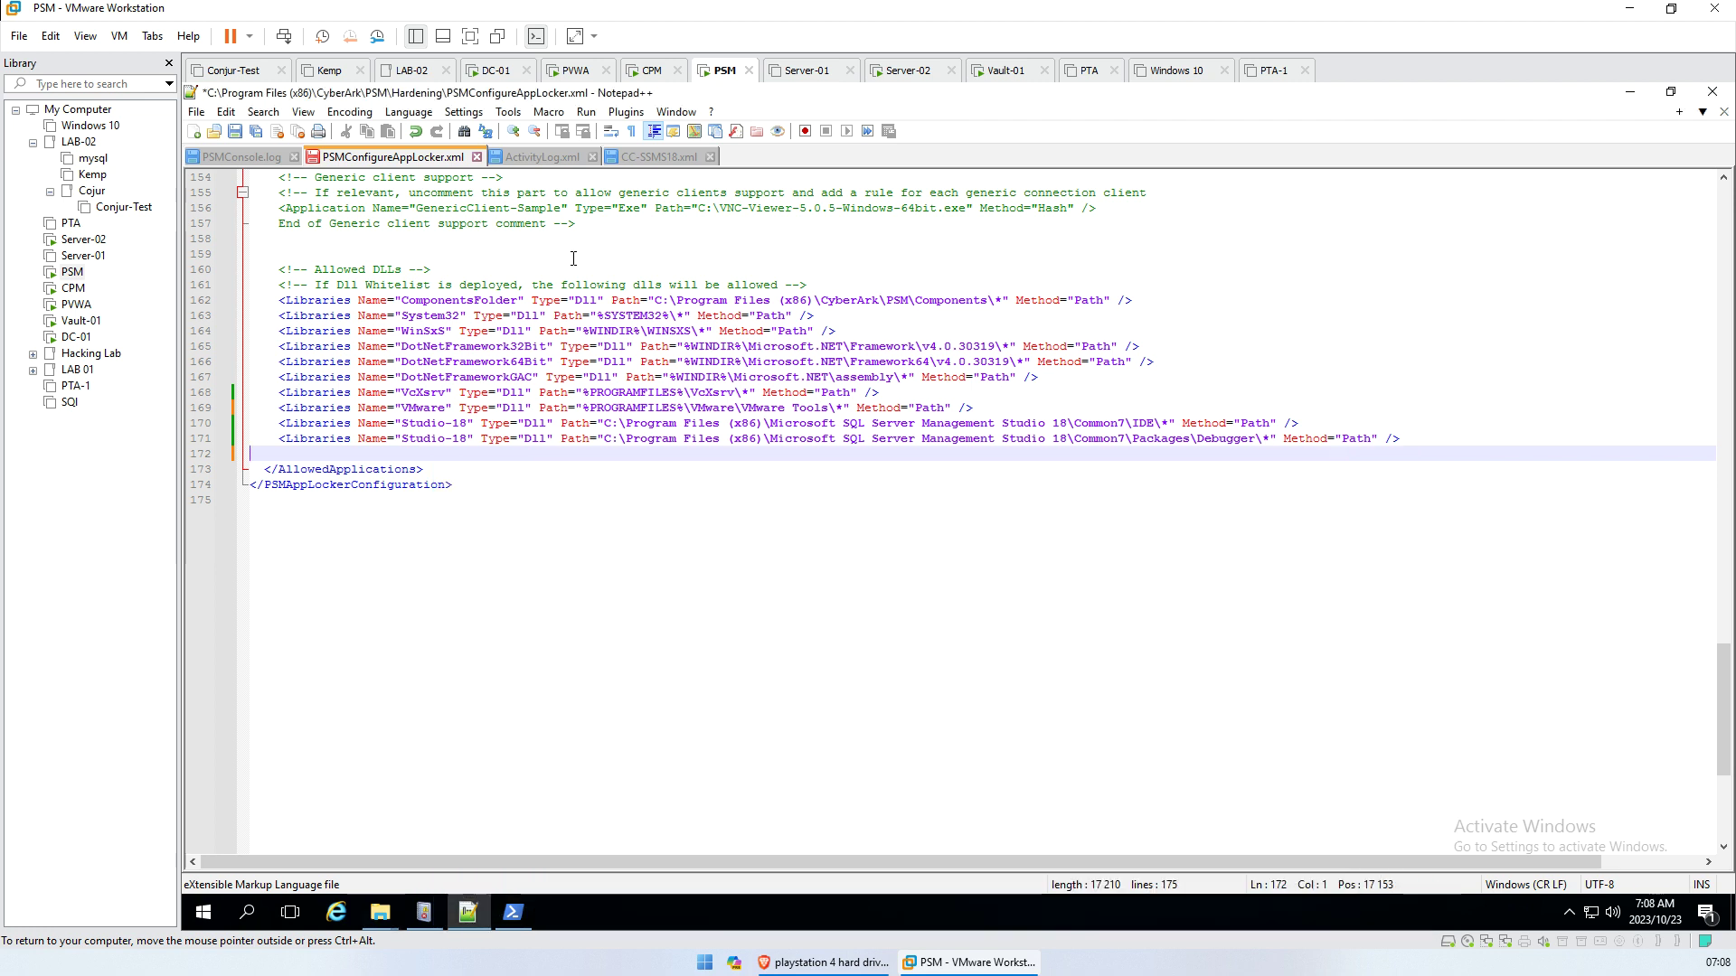
Save PSMConfigureAppLocker.xml and run .\PSMConfigureAppLocker.ps1 again in PowerShell
left_click(235, 133)
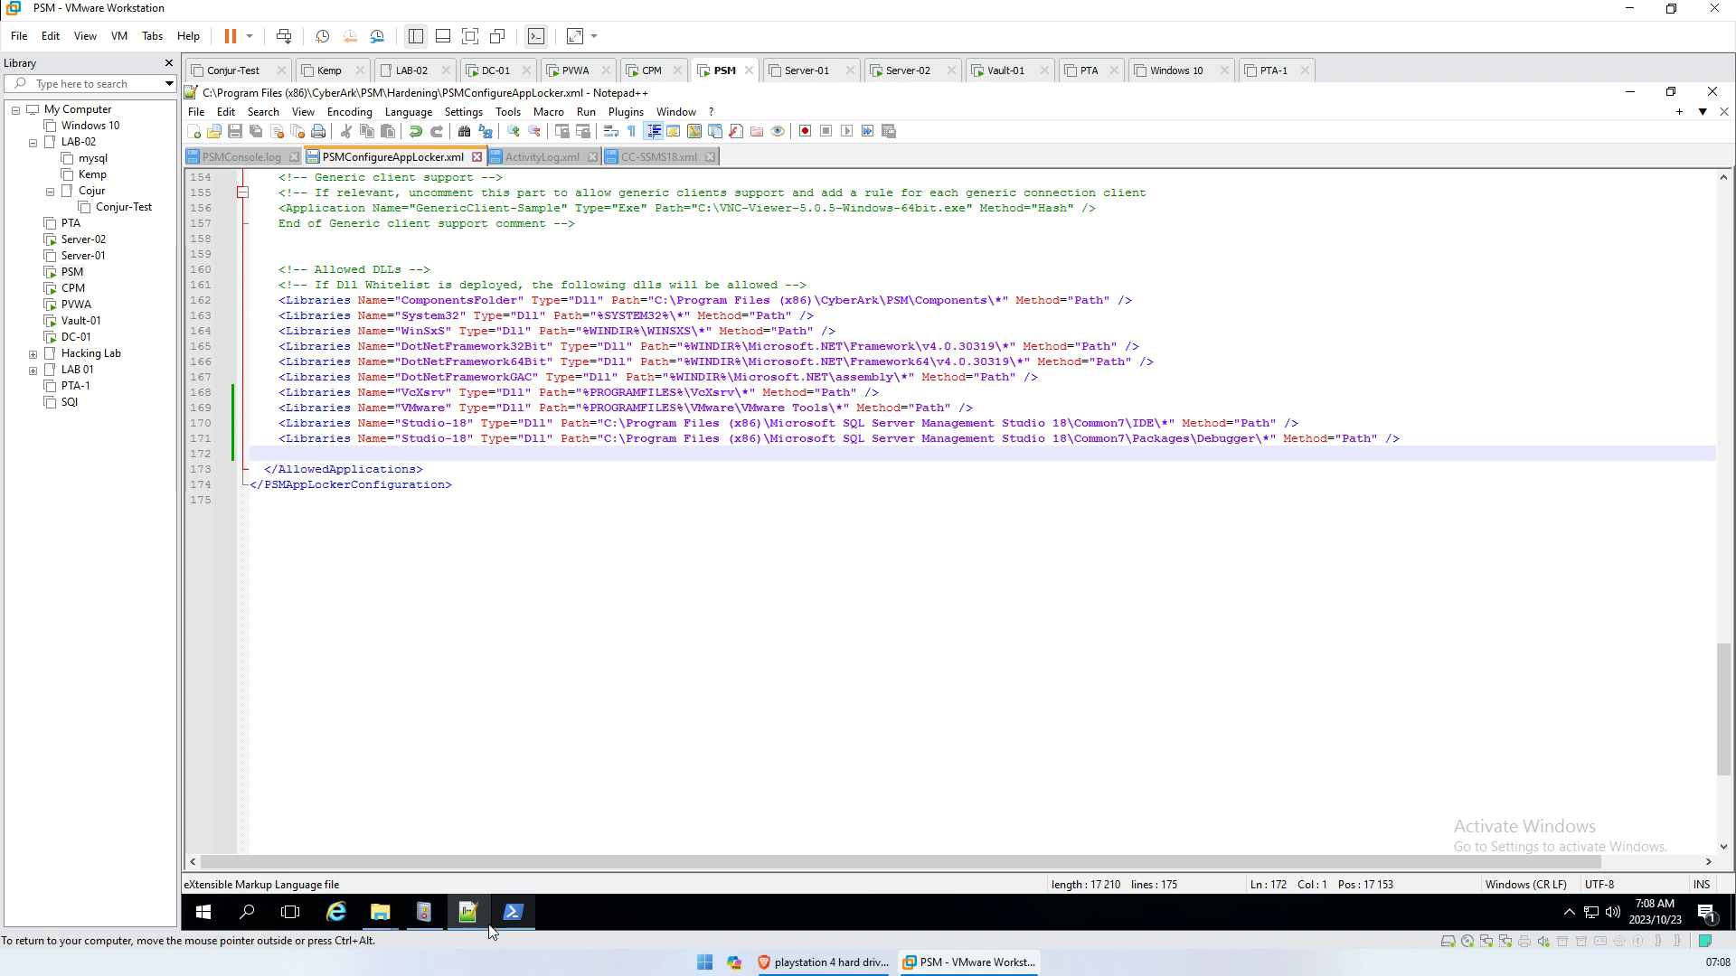
left_click(517, 920)
left_click(685, 549)
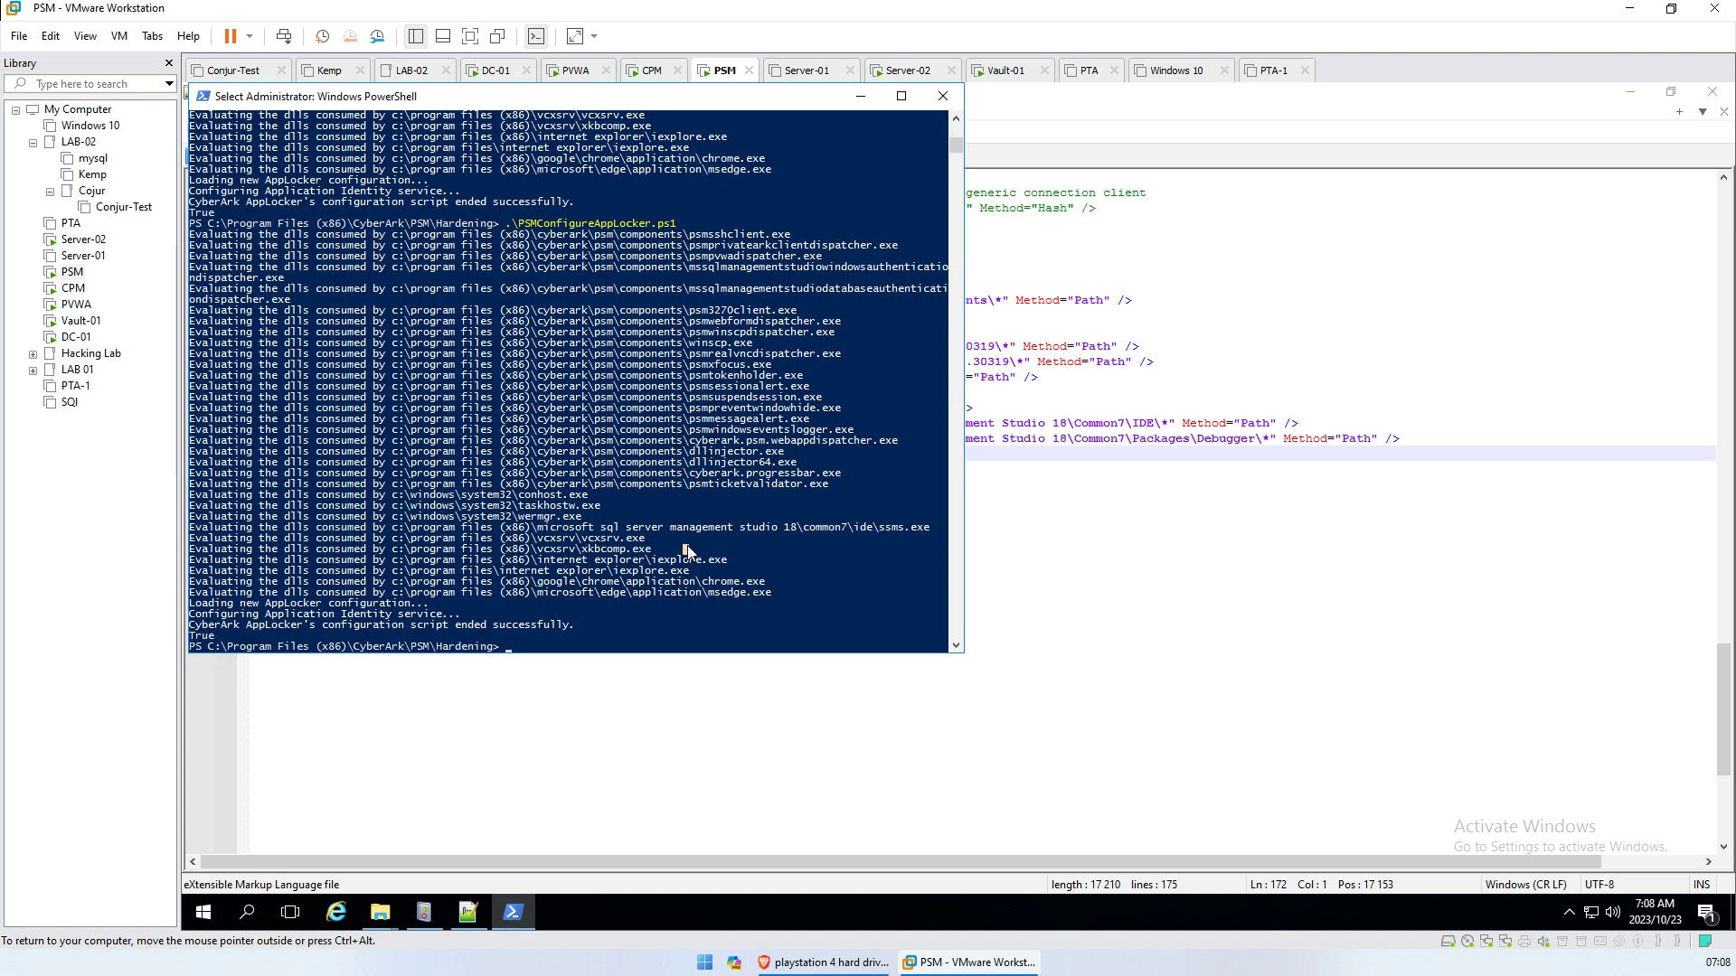
key("Up")
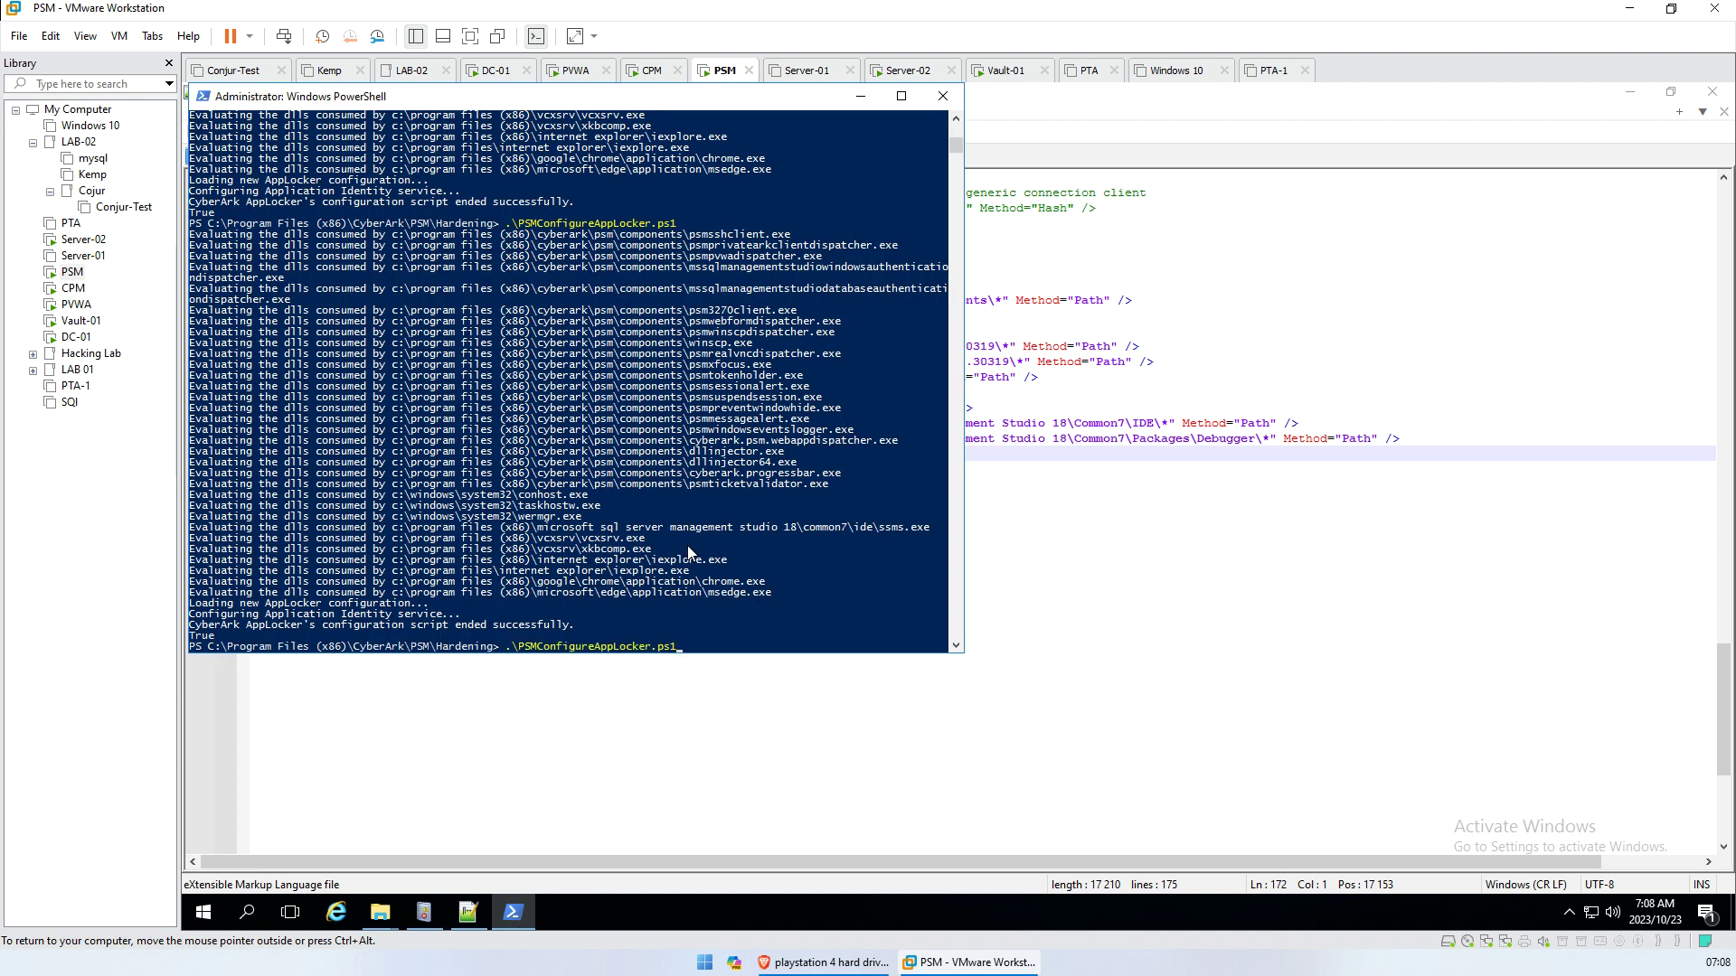
key("Return")
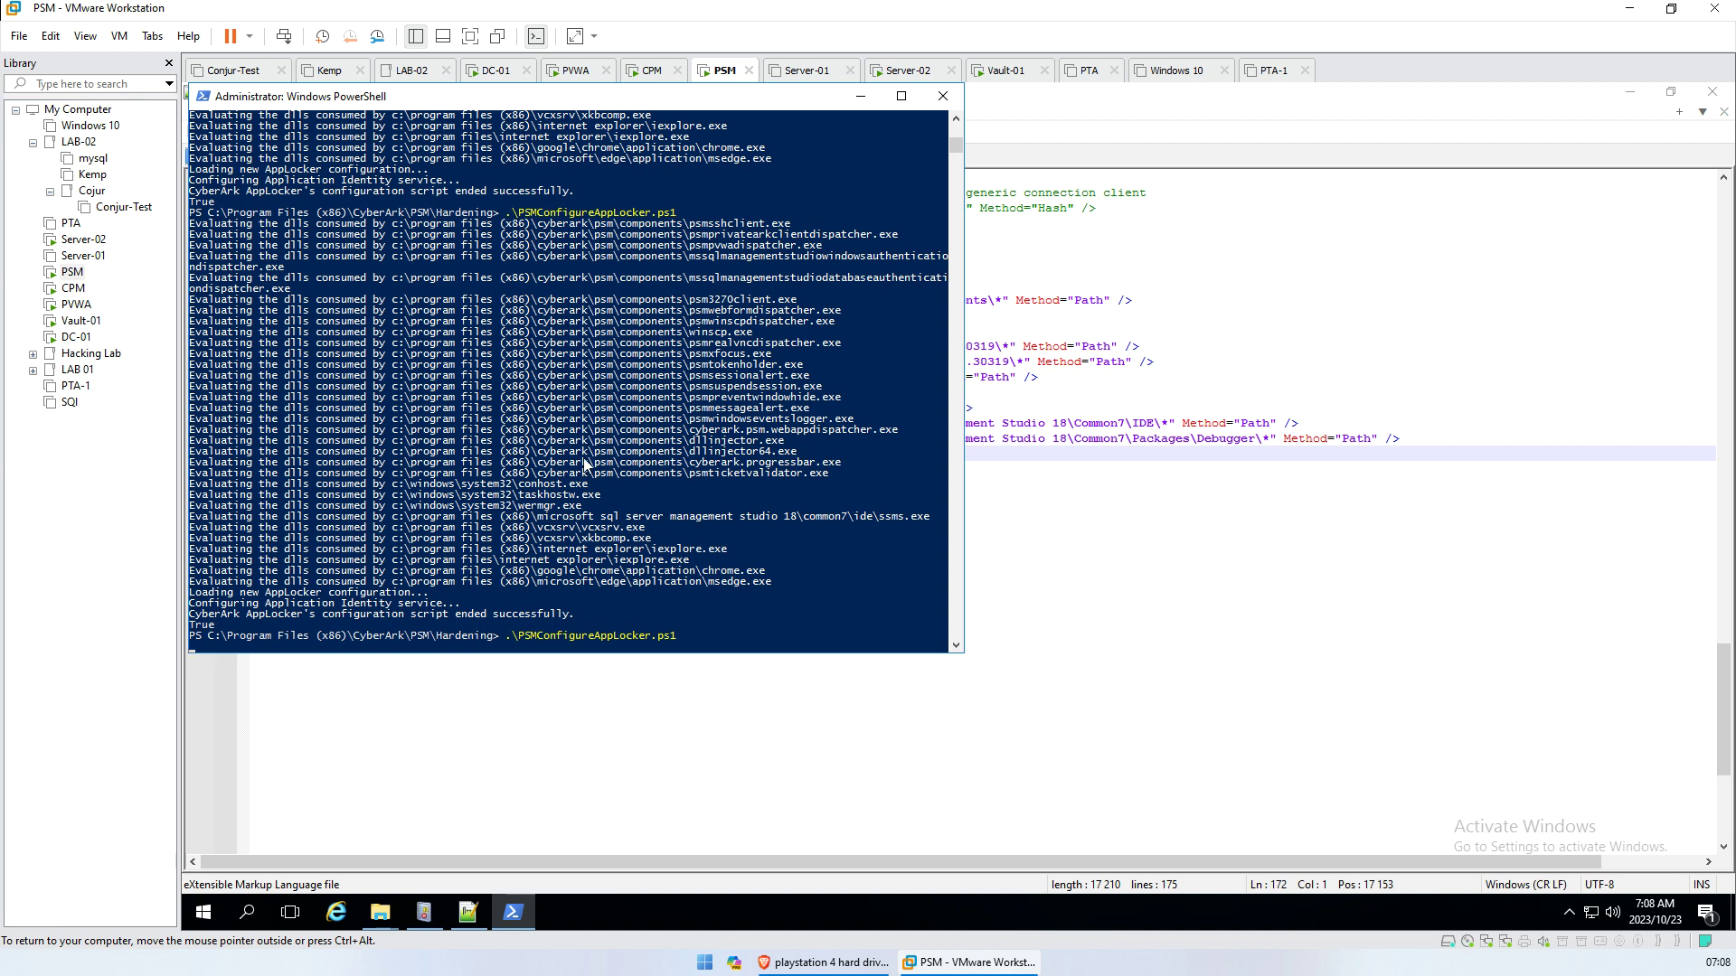
Review the connection component definition in CC-SSMS18.xml and the SQL Server Mgmt Studio 18_new folder holding its dispatcher
left_click(468, 913)
left_click(566, 158)
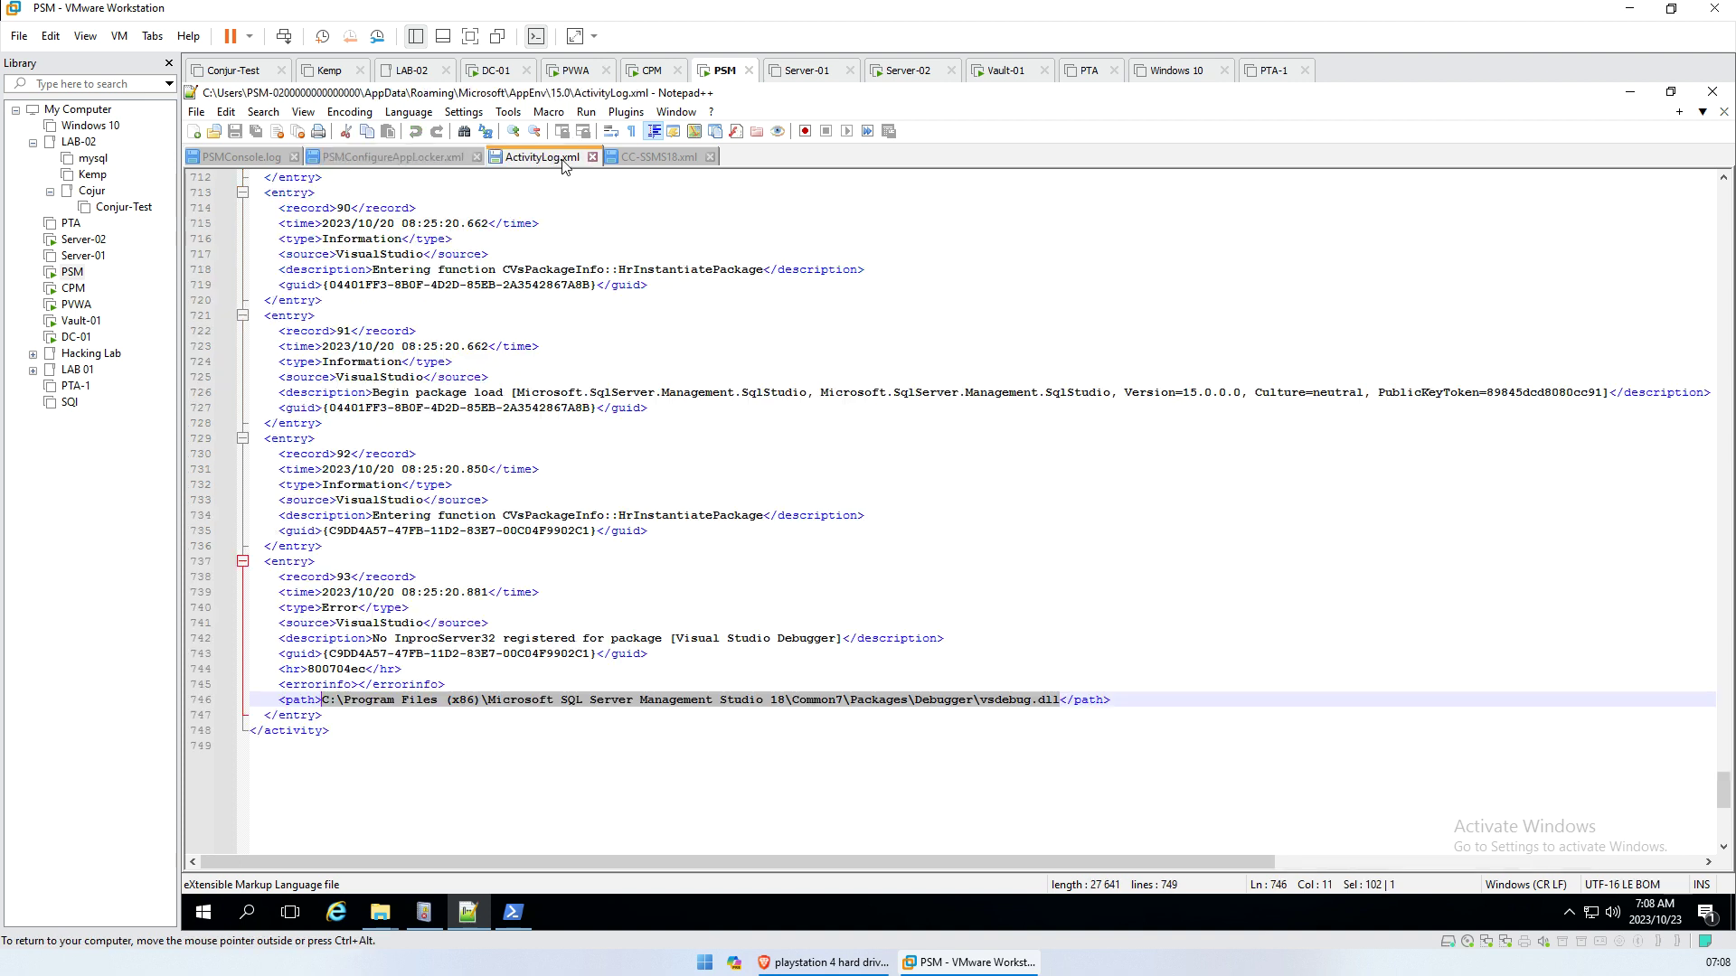
left_click(669, 157)
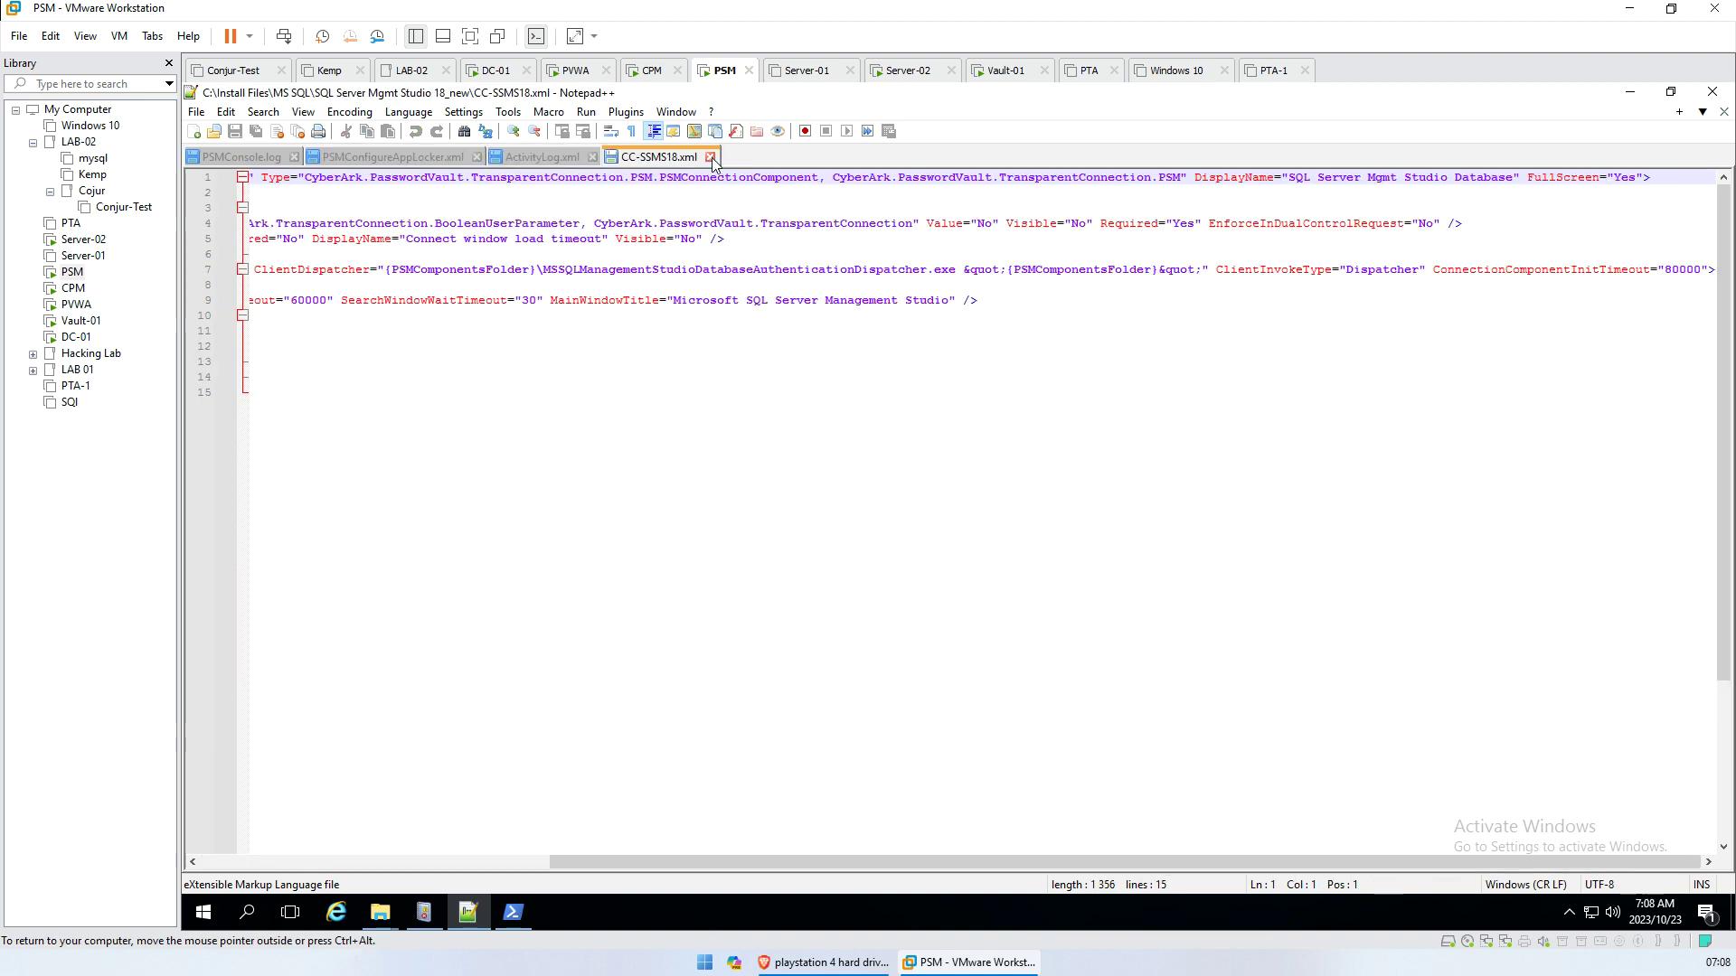
left_click_drag(1031, 310, 244, 172)
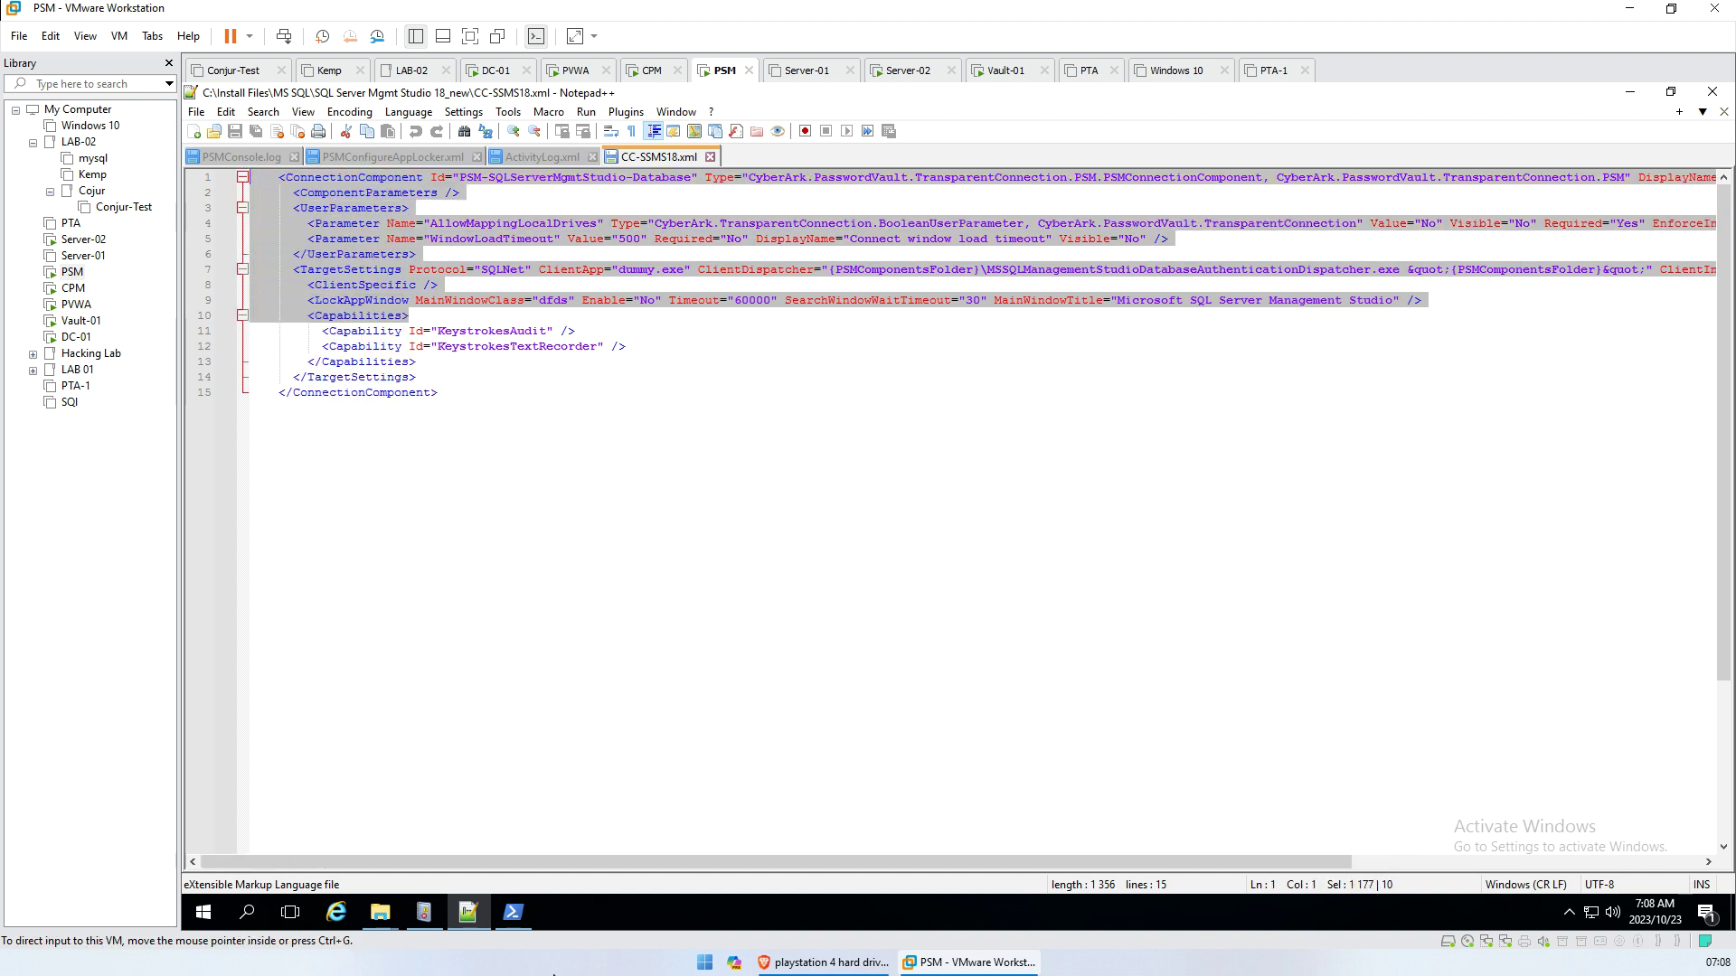
left_click(398, 920)
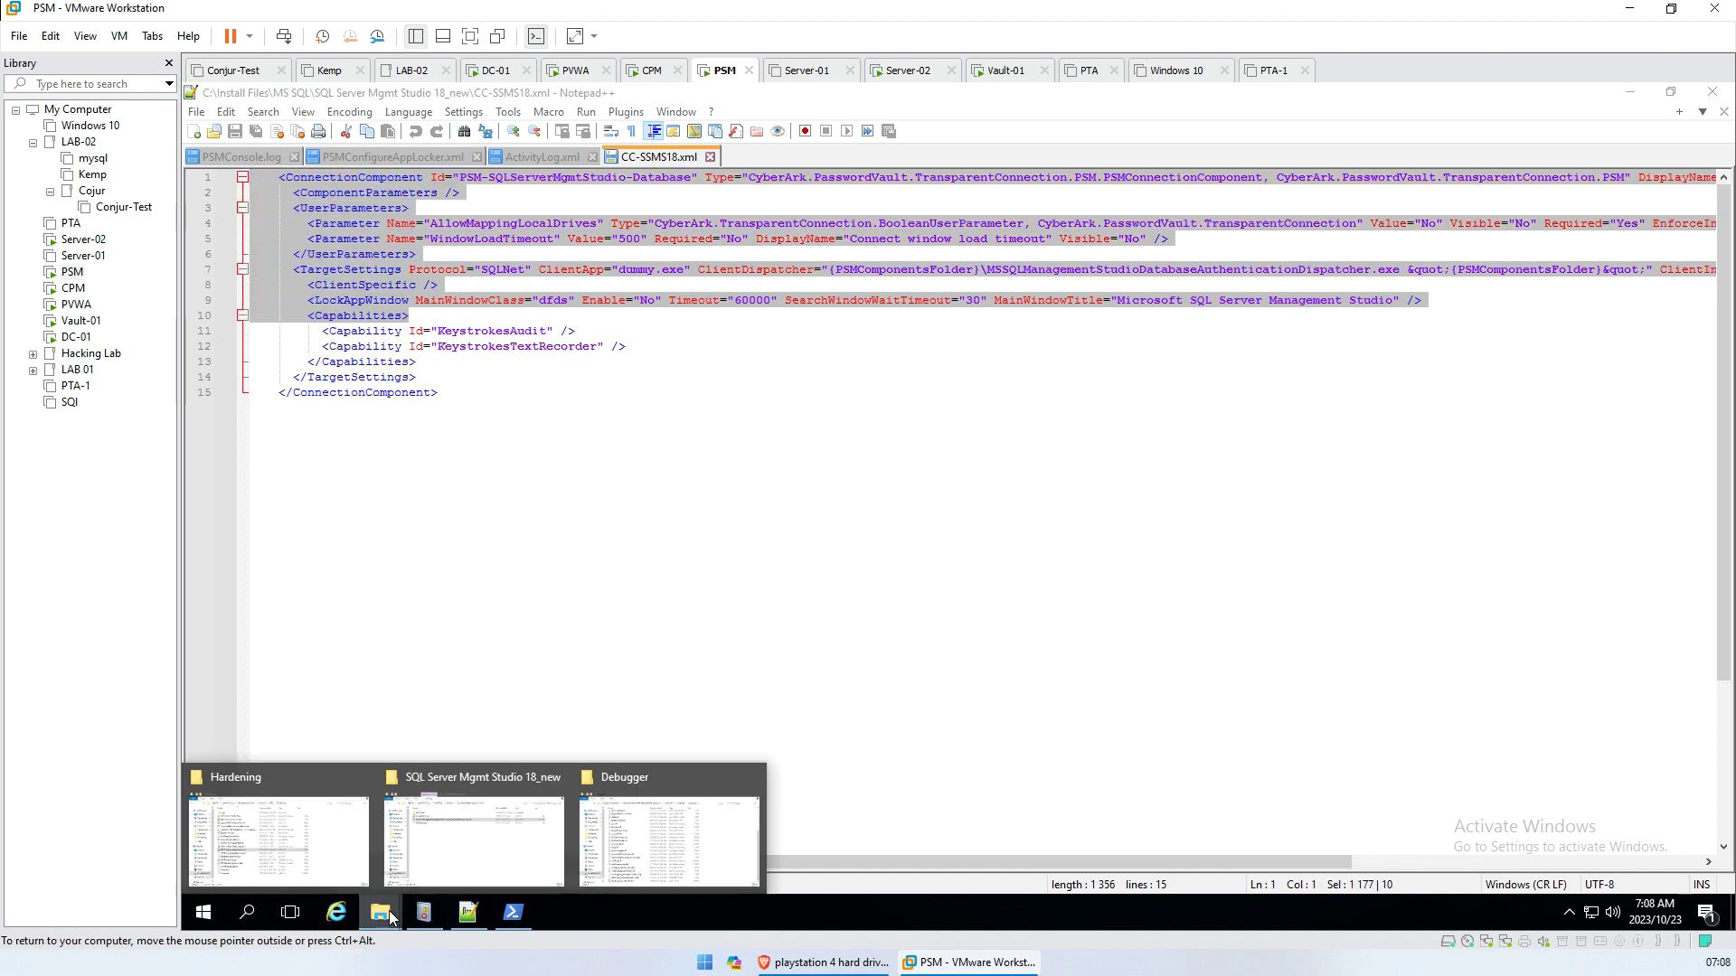
left_click(510, 830)
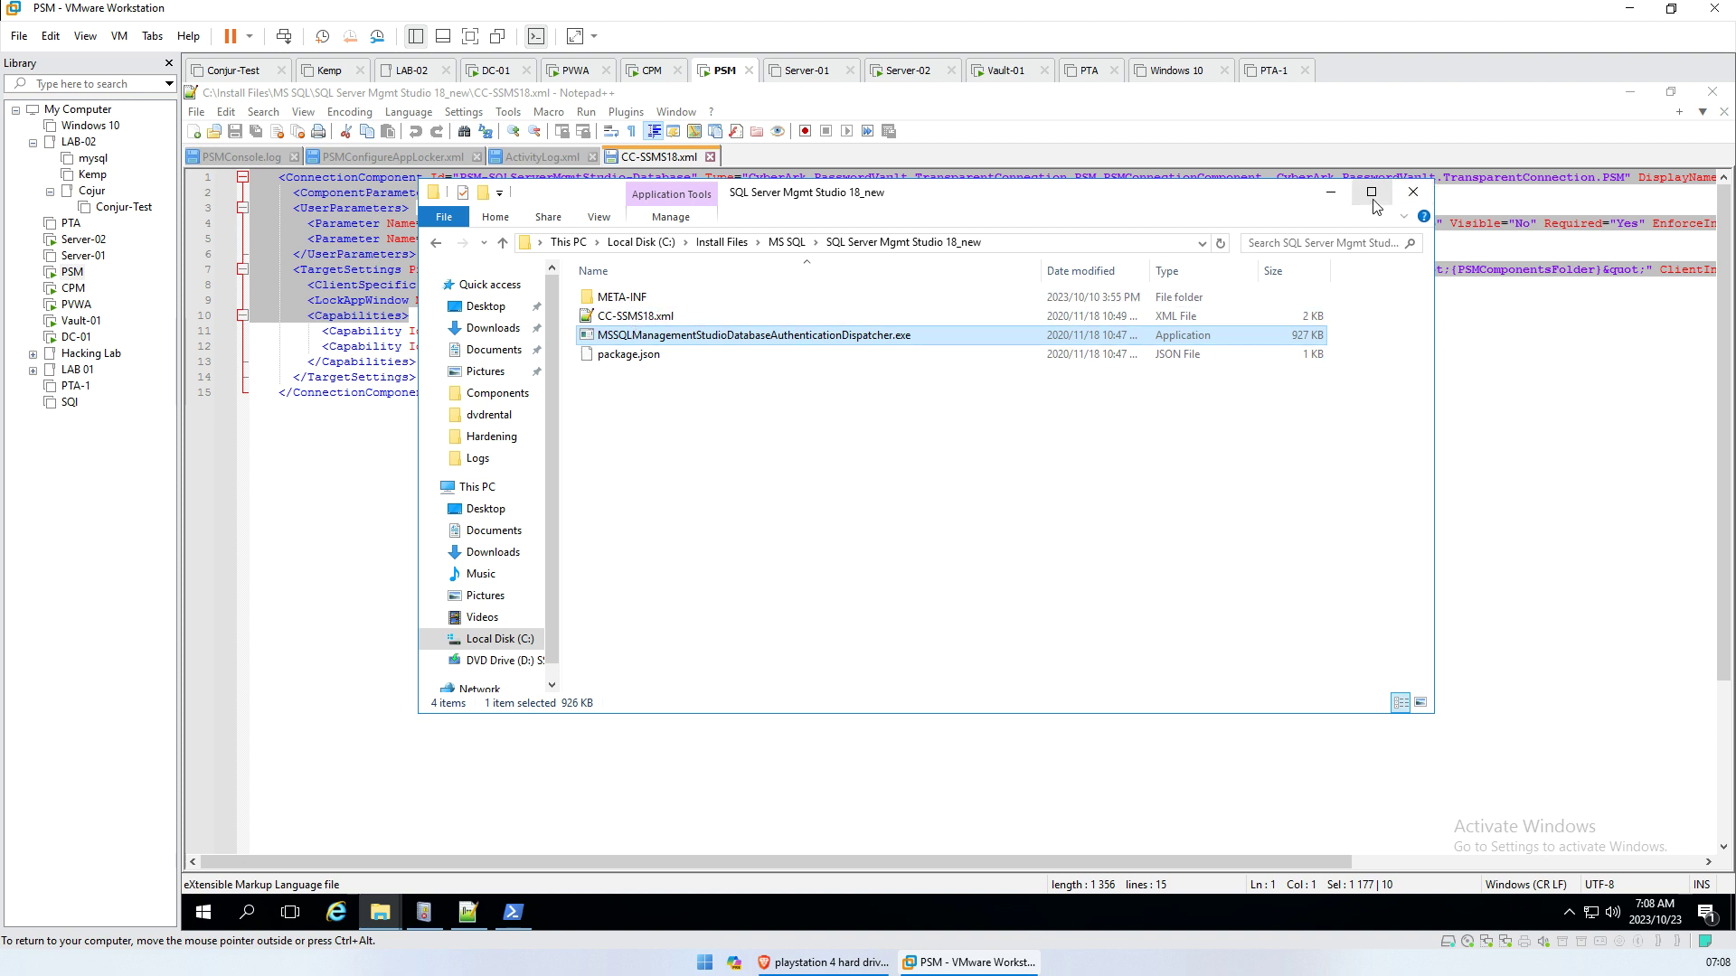
left_click(1330, 192)
left_click(561, 573)
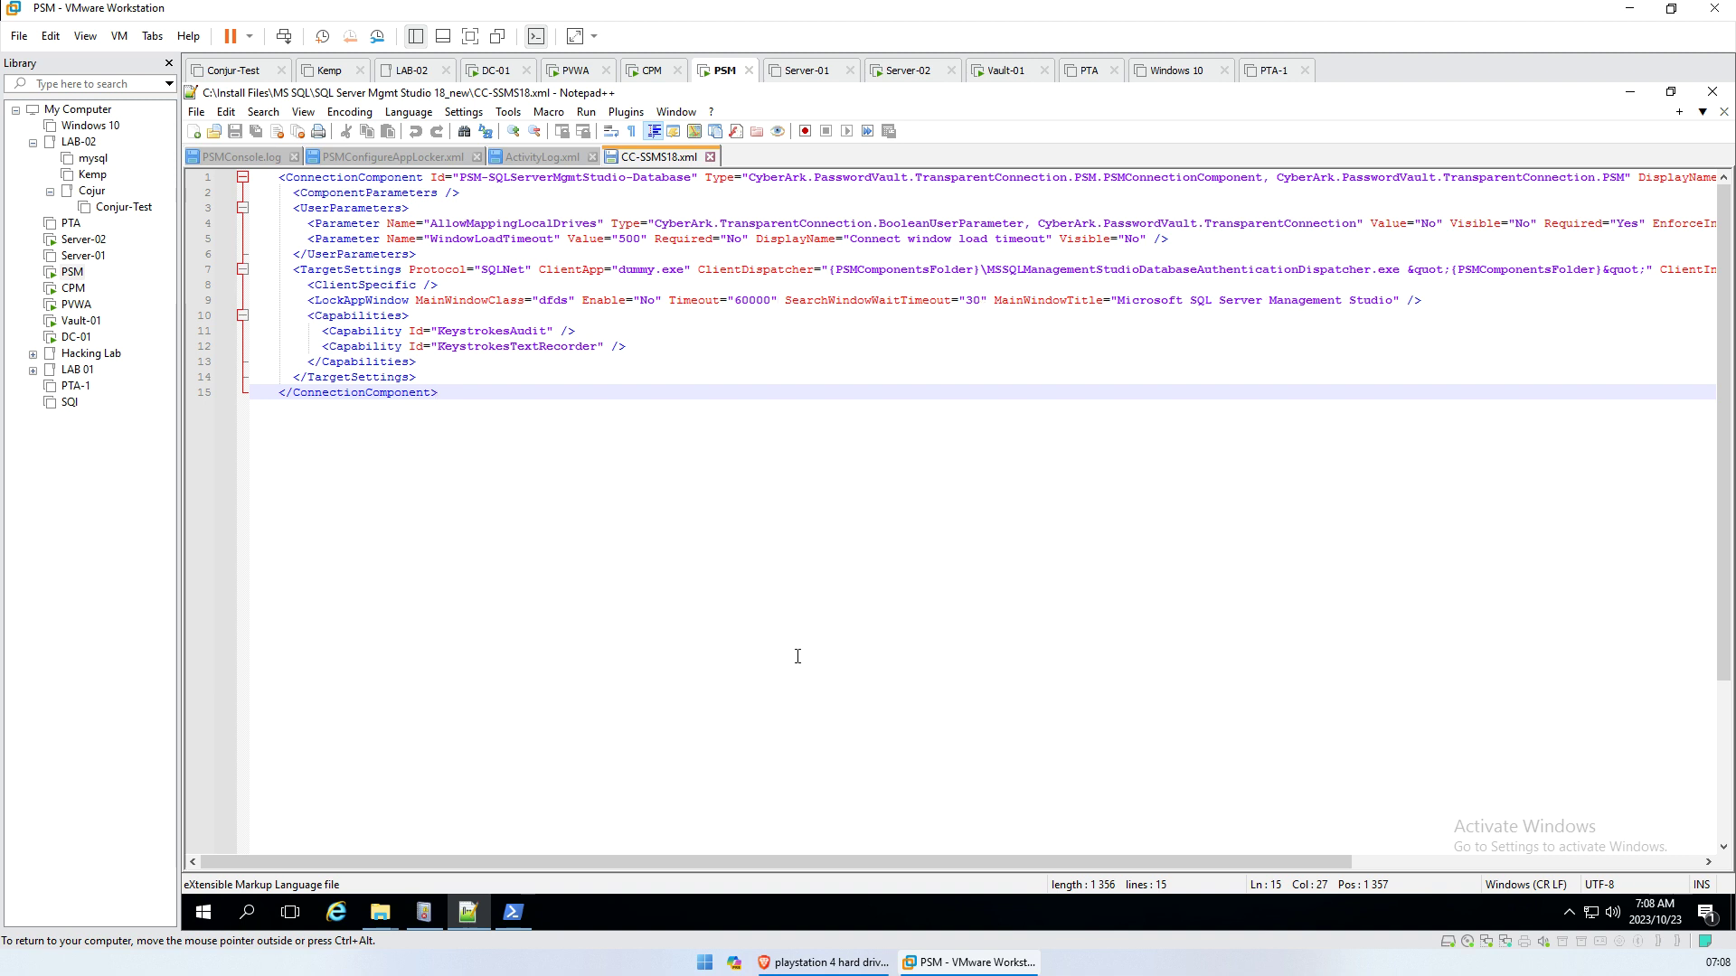
Examine the ConnectionComponentInitTimeout value at the end of the TargetSettings line in CC-SSMS18.xml
left_click_drag(698, 866, 1161, 877)
left_click_drag(1700, 271, 1668, 273)
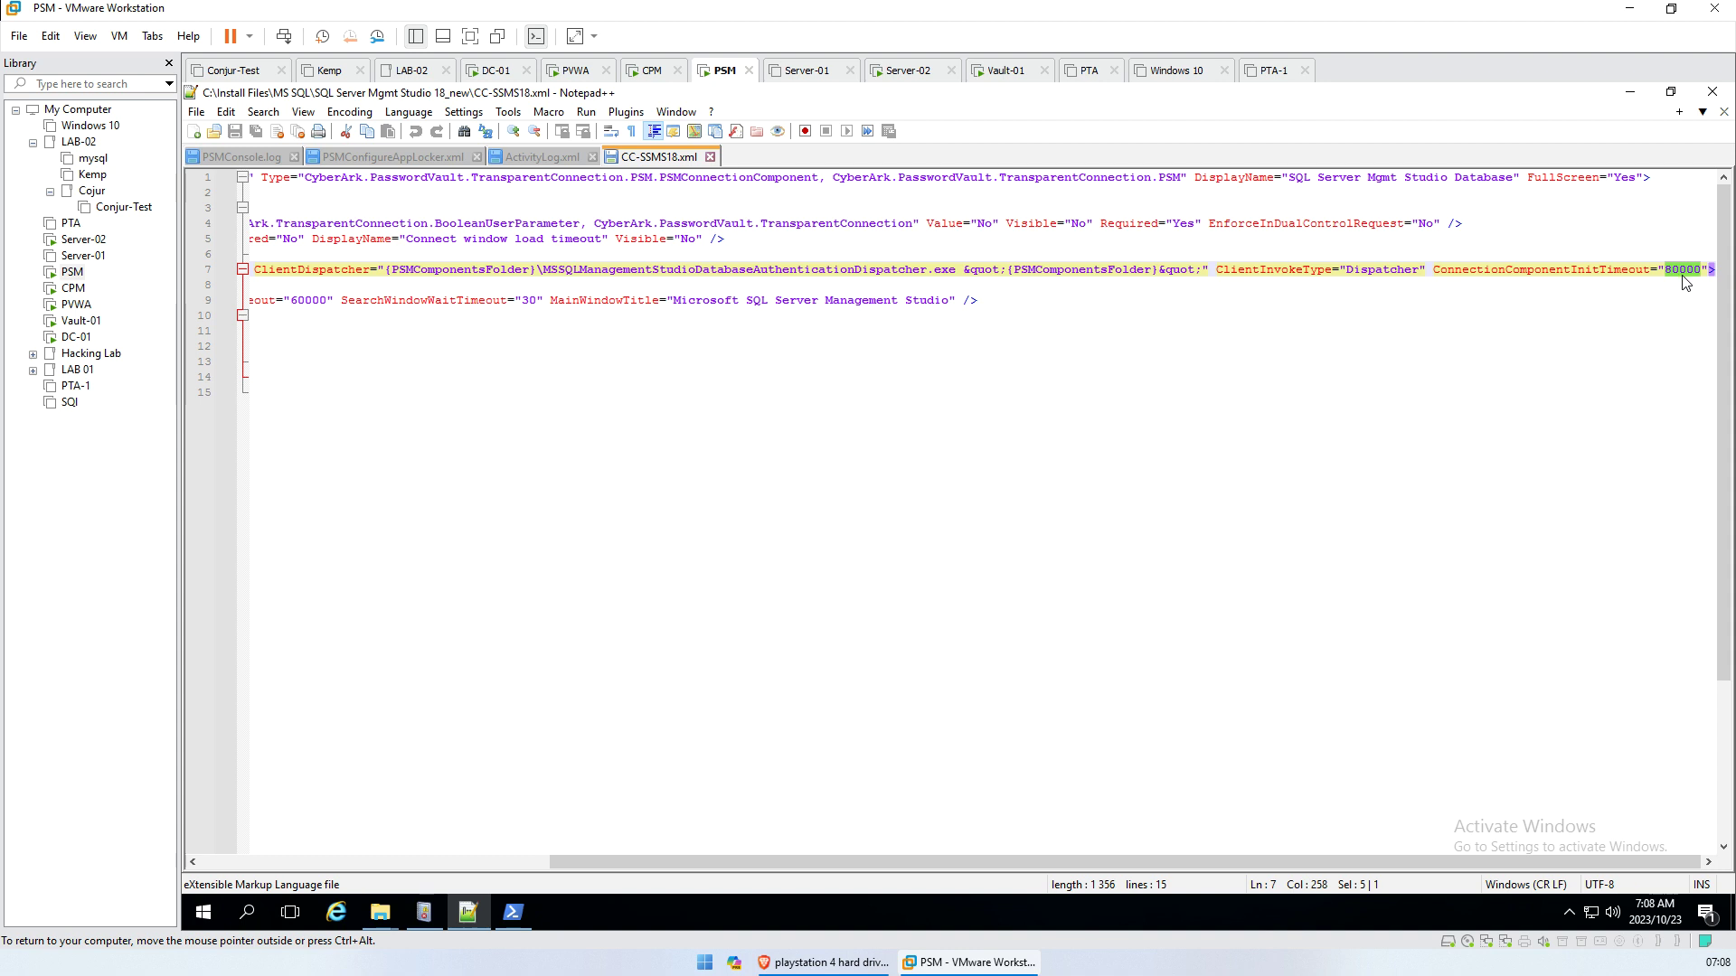
left_click_drag(875, 857, 614, 857)
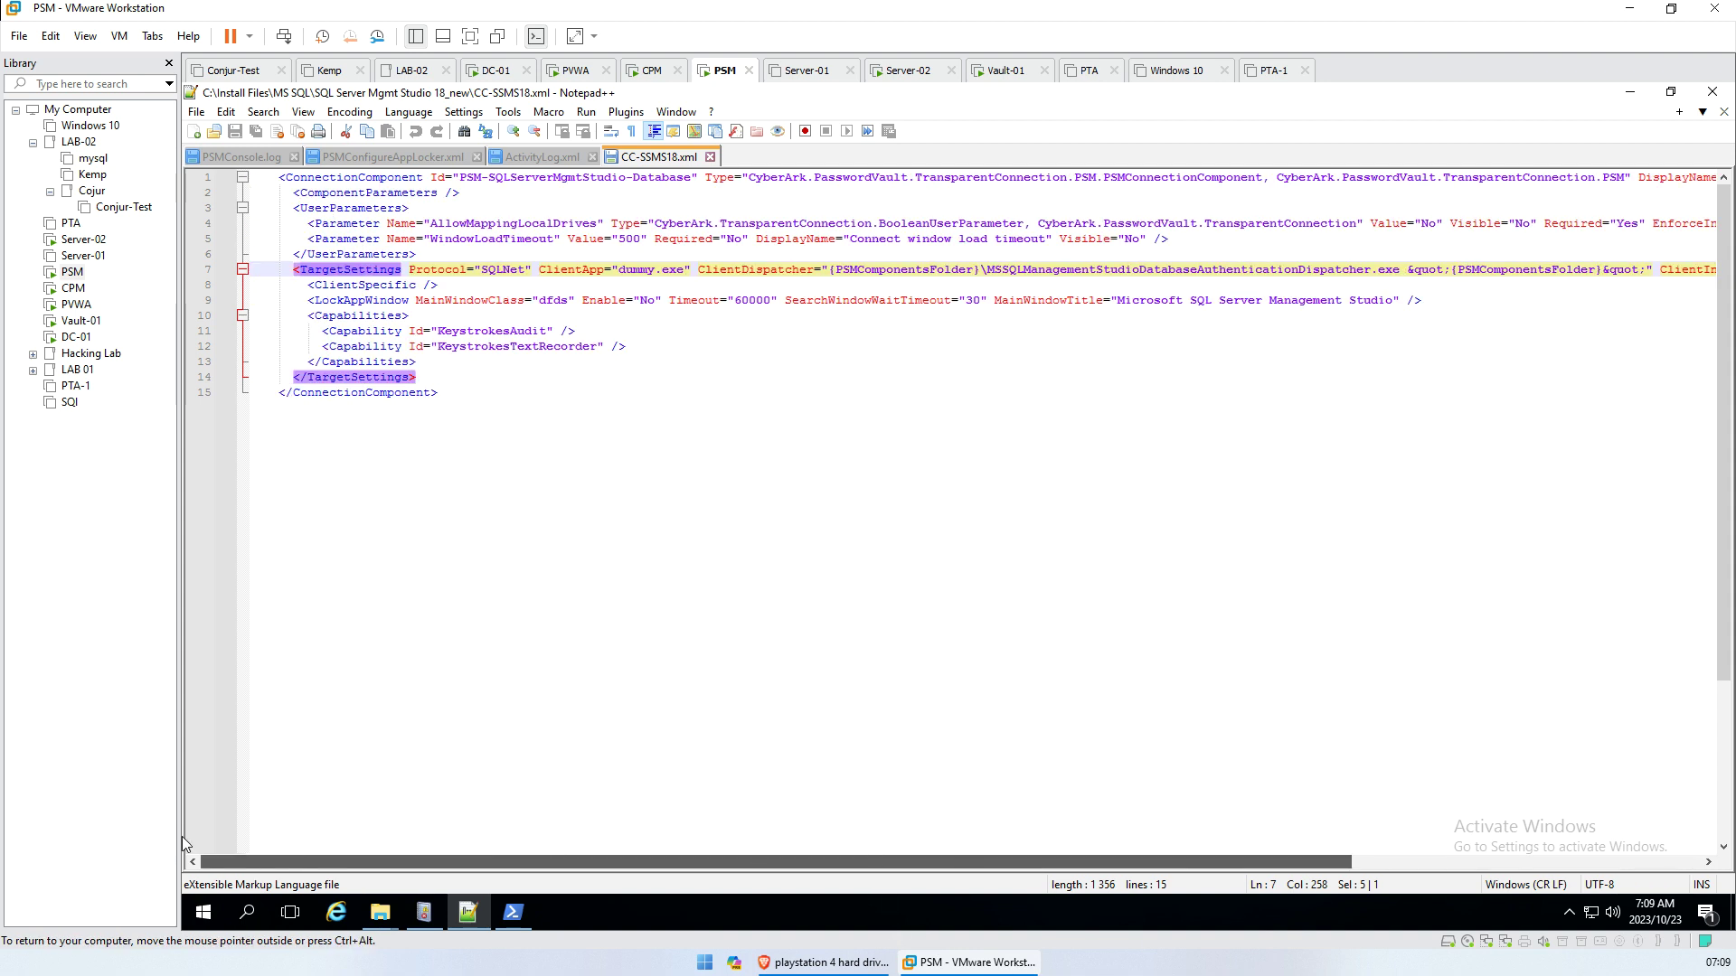
Check the AppLocker script output in PowerShell, minimize that window, and launch Microsoft SQL Server Management Studio
left_click(513, 913)
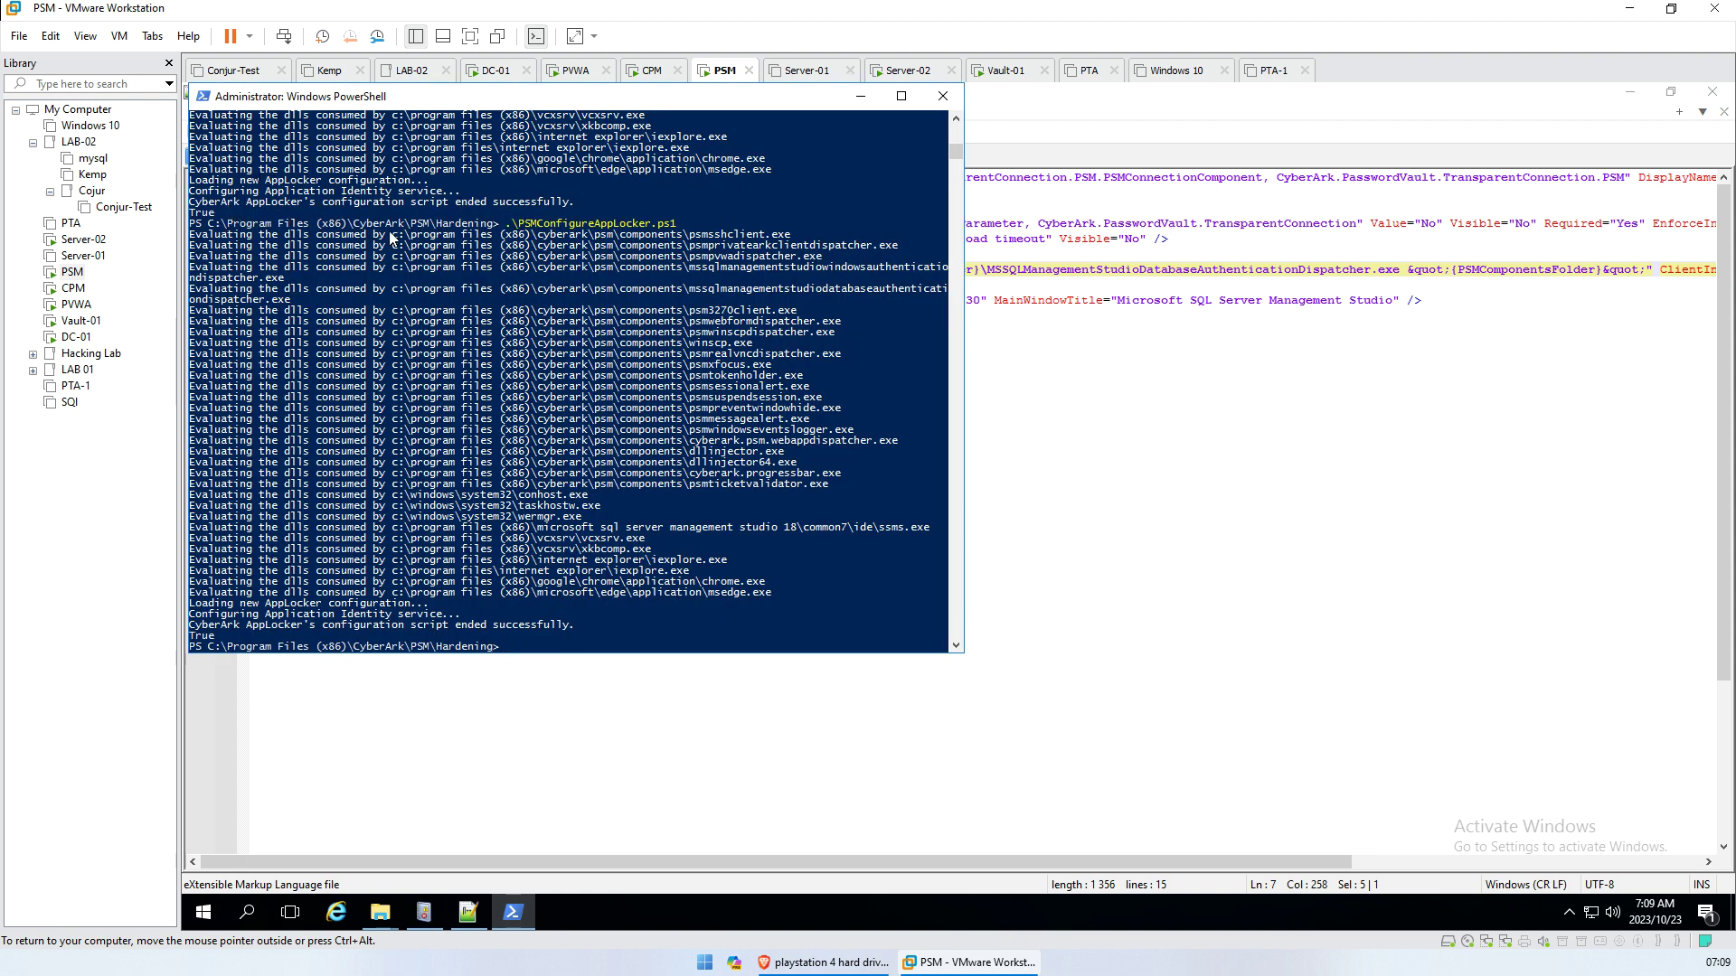
left_click(861, 96)
left_click(203, 912)
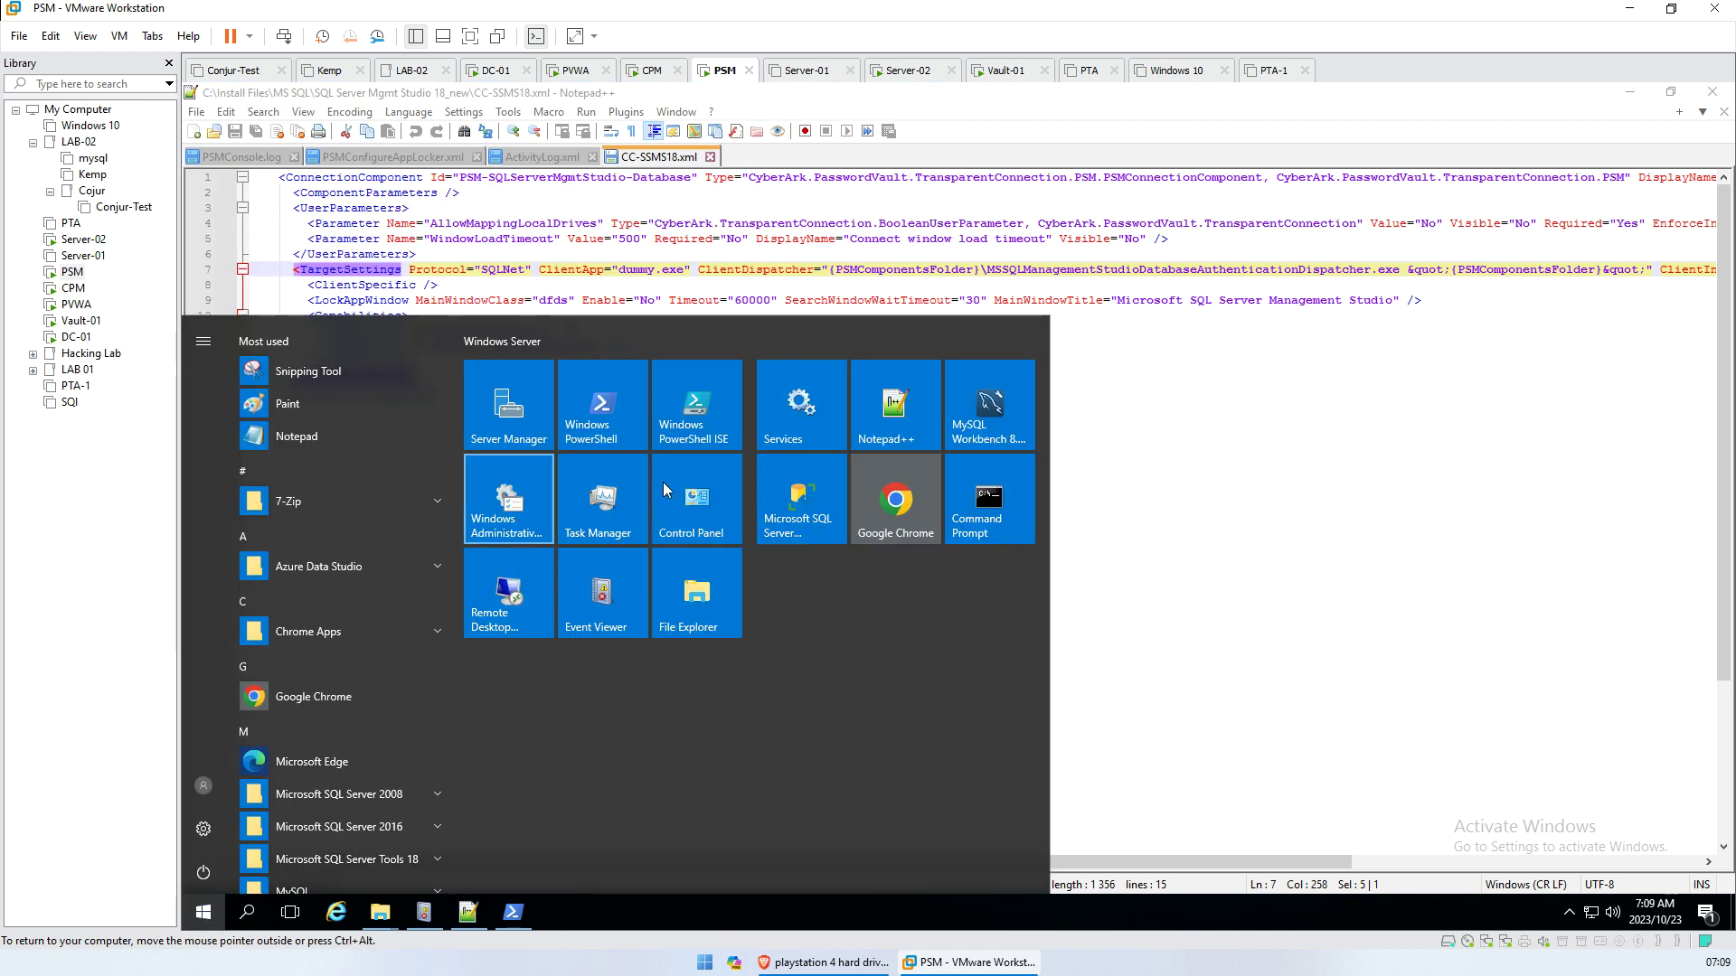
left_click(825, 517)
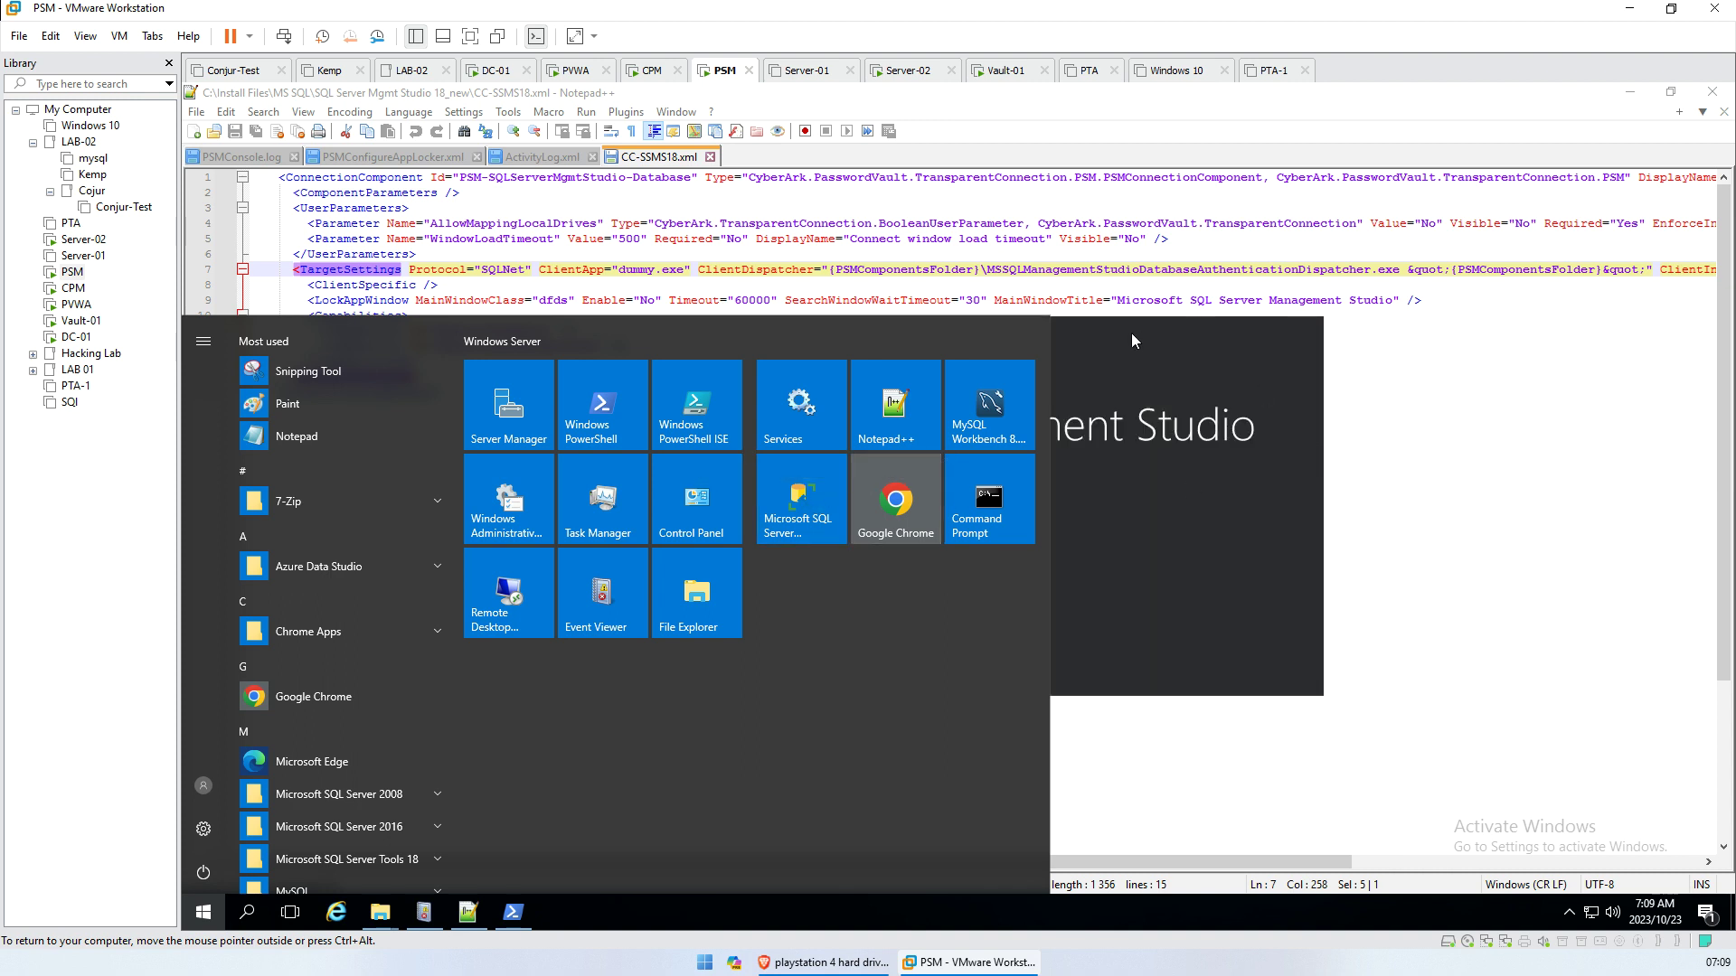
left_click(909, 70)
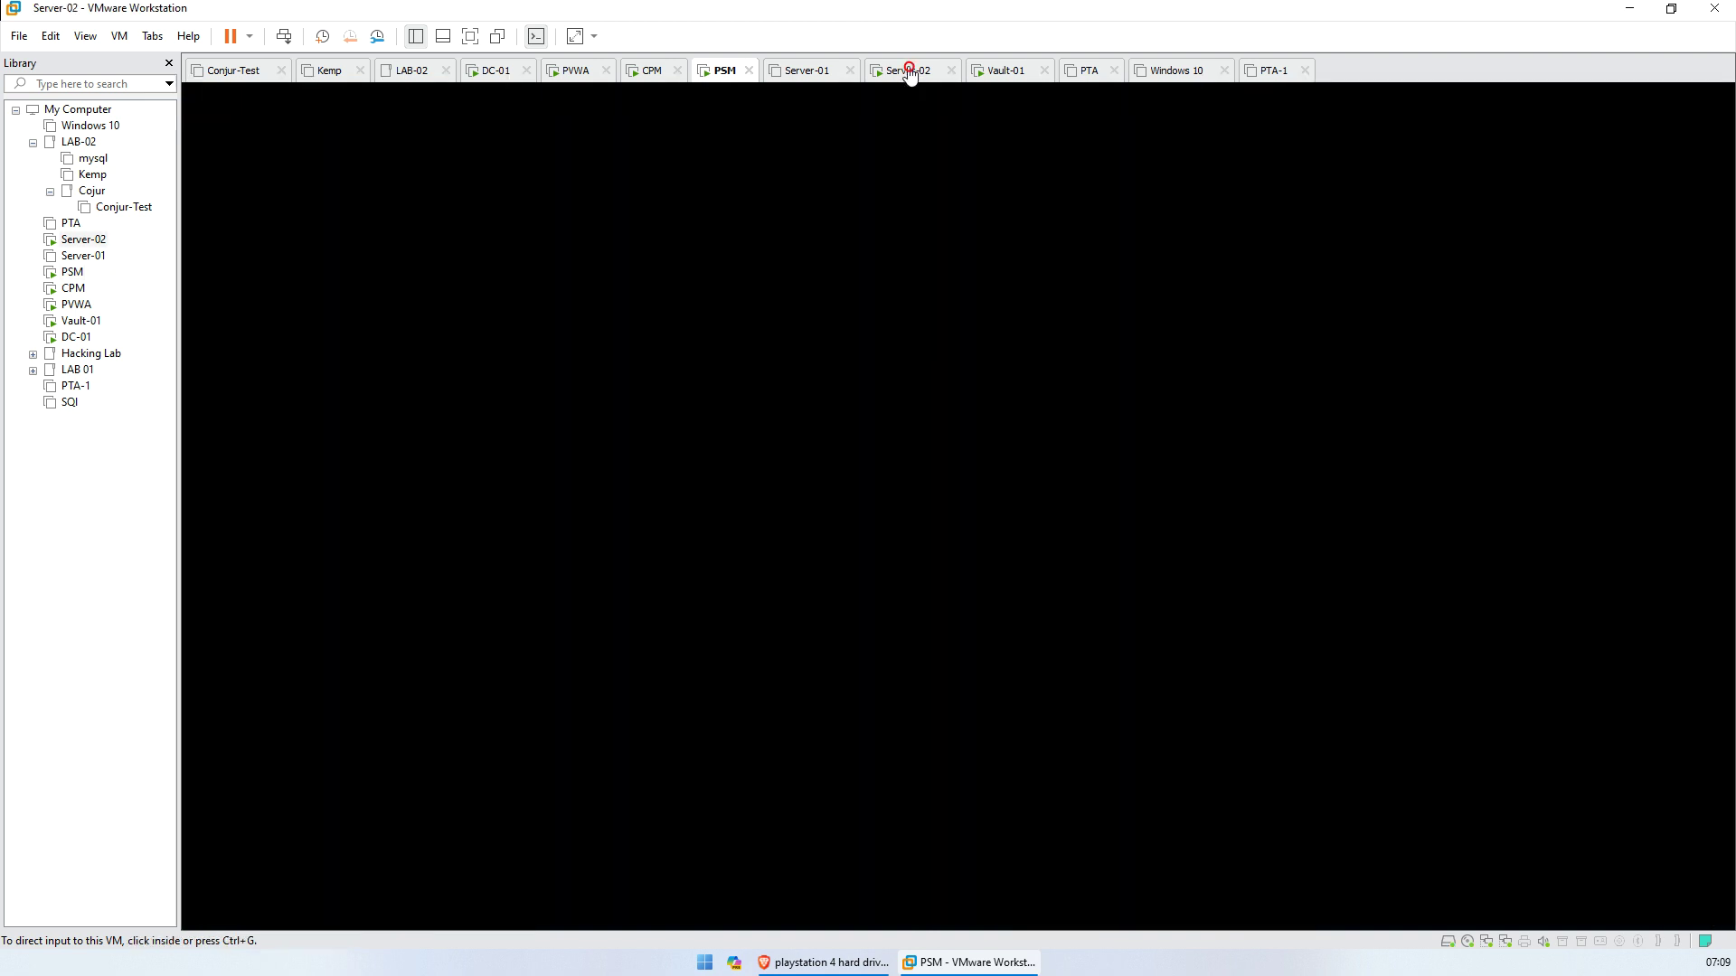
left_click(724, 71)
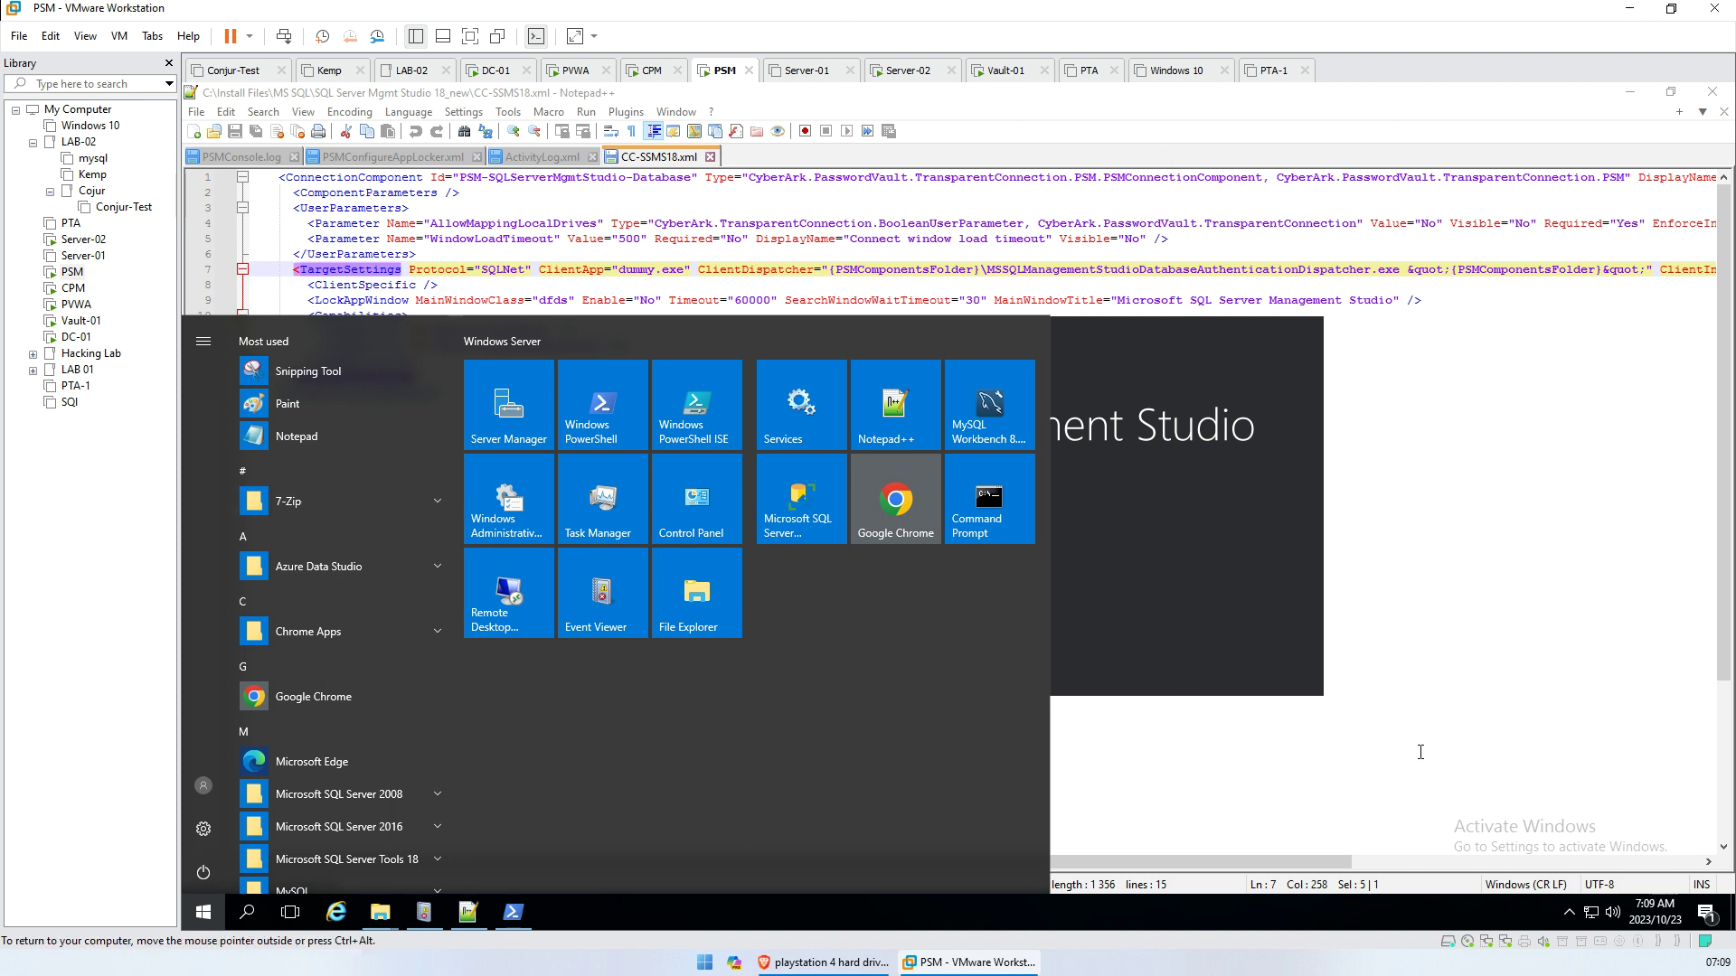
left_click(1450, 750)
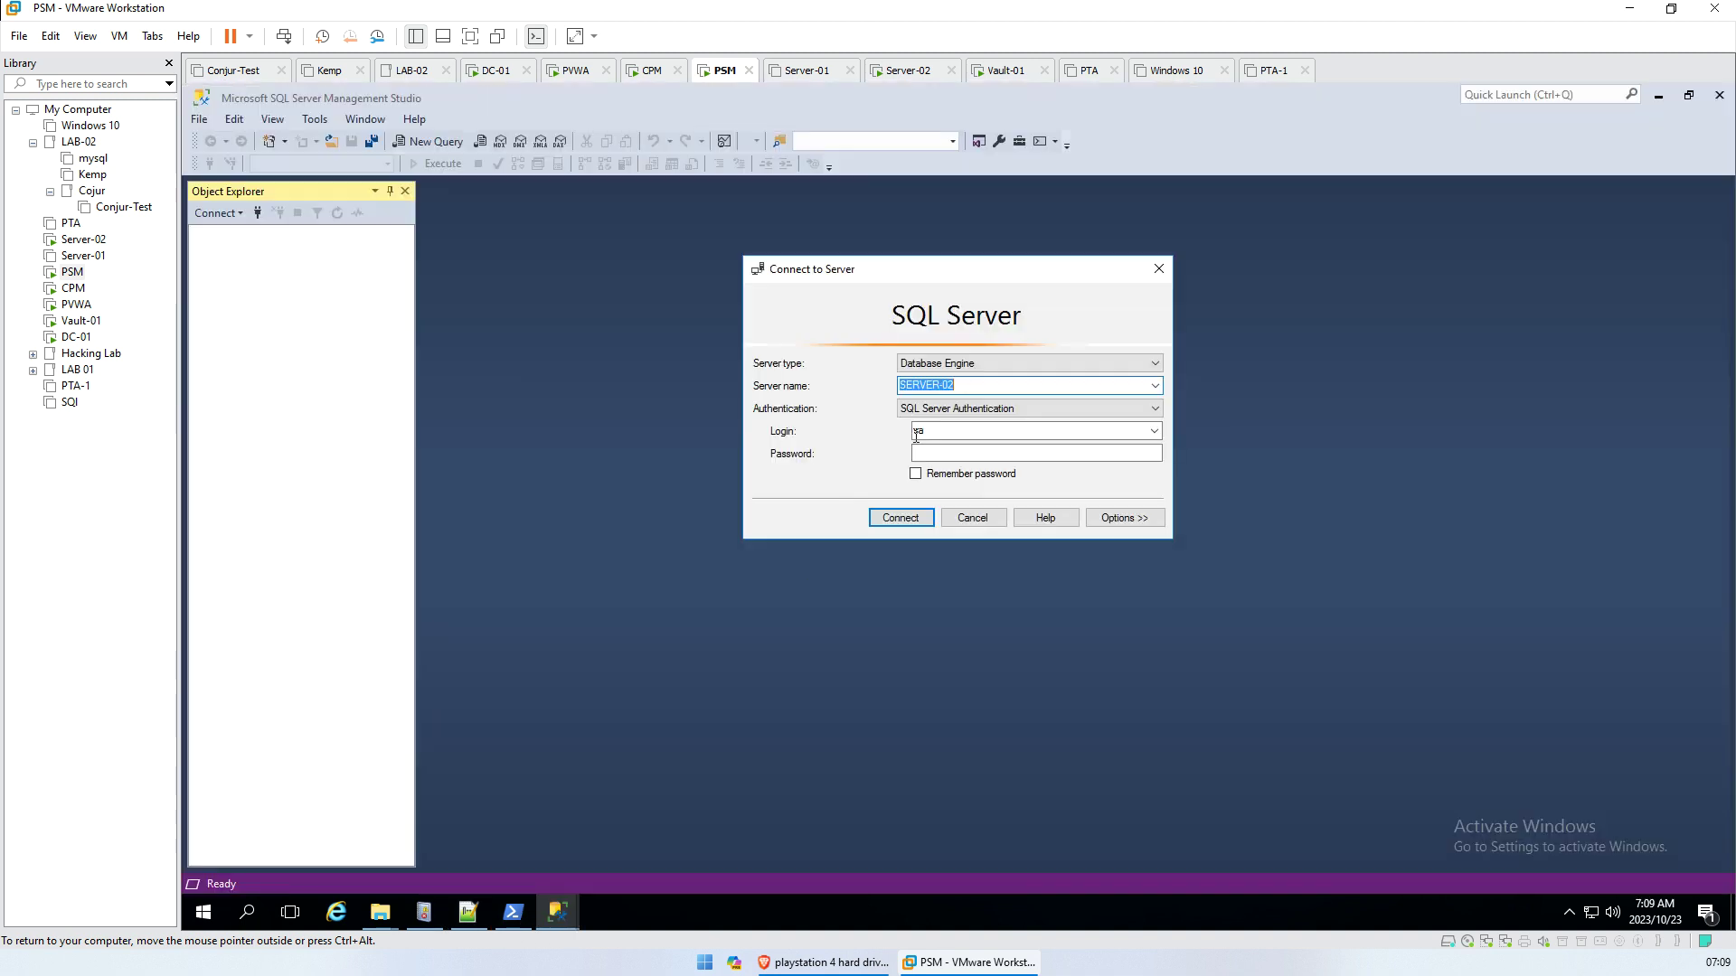
Test the SQL Server Authentication login to SERVER-02 as sa by entering the account password and connecting, and close Management Studio
left_click(965, 452)
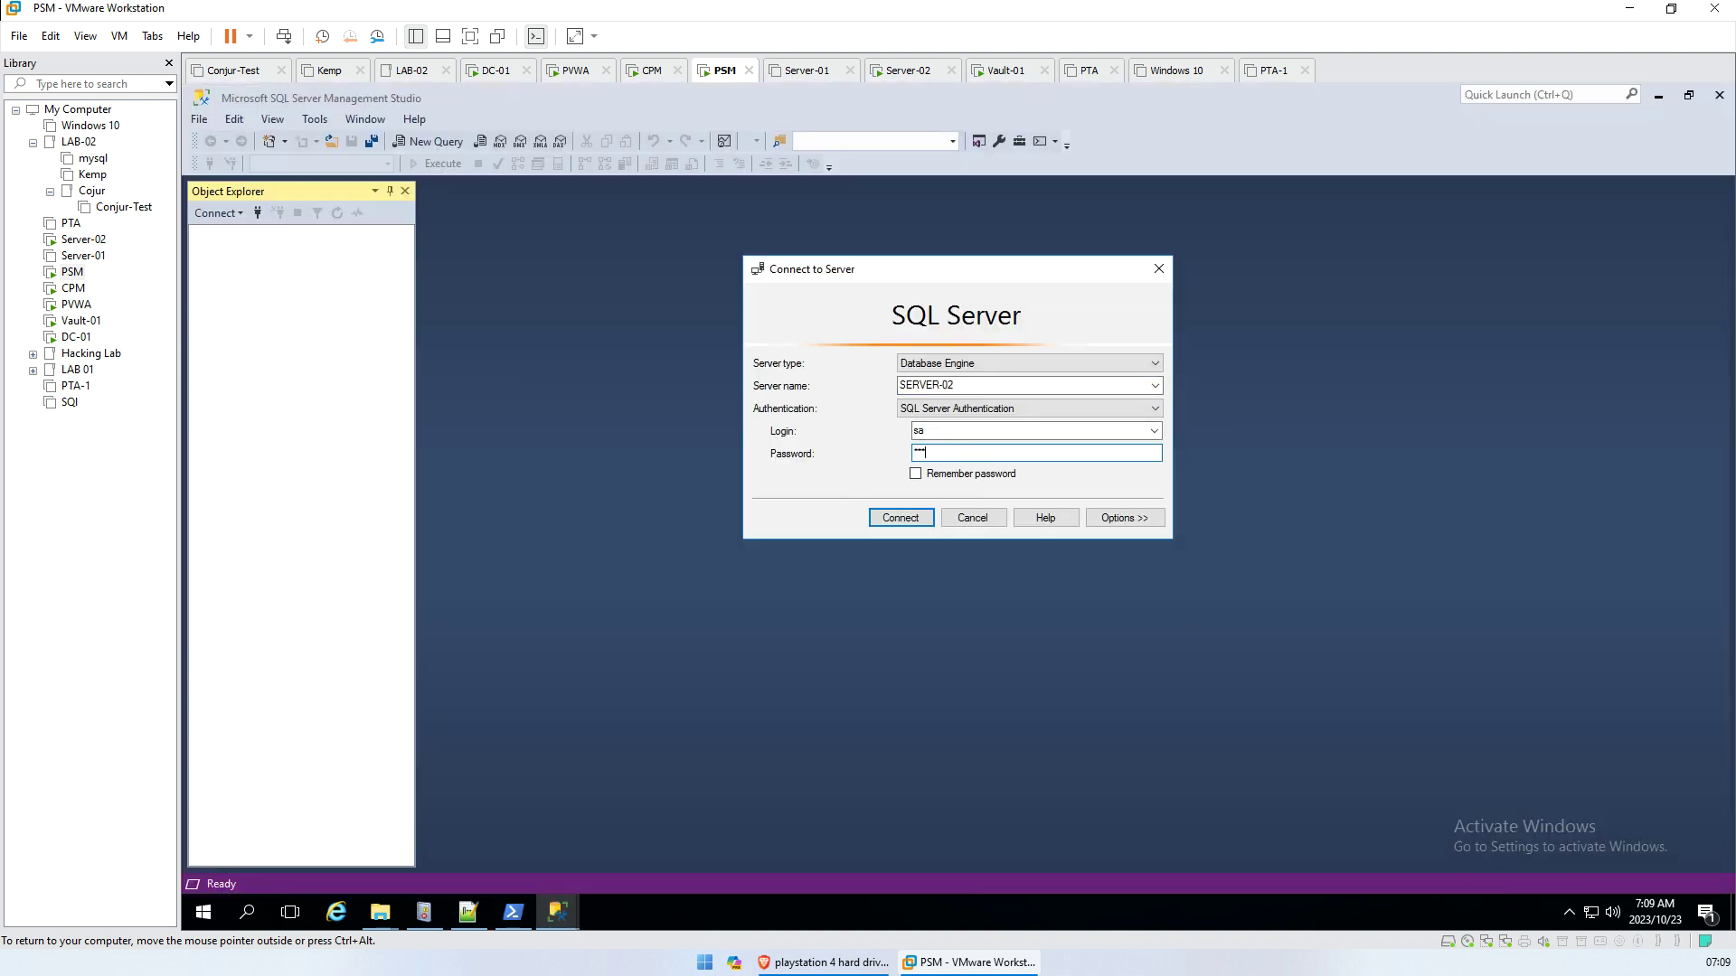
type("*")
key("Return")
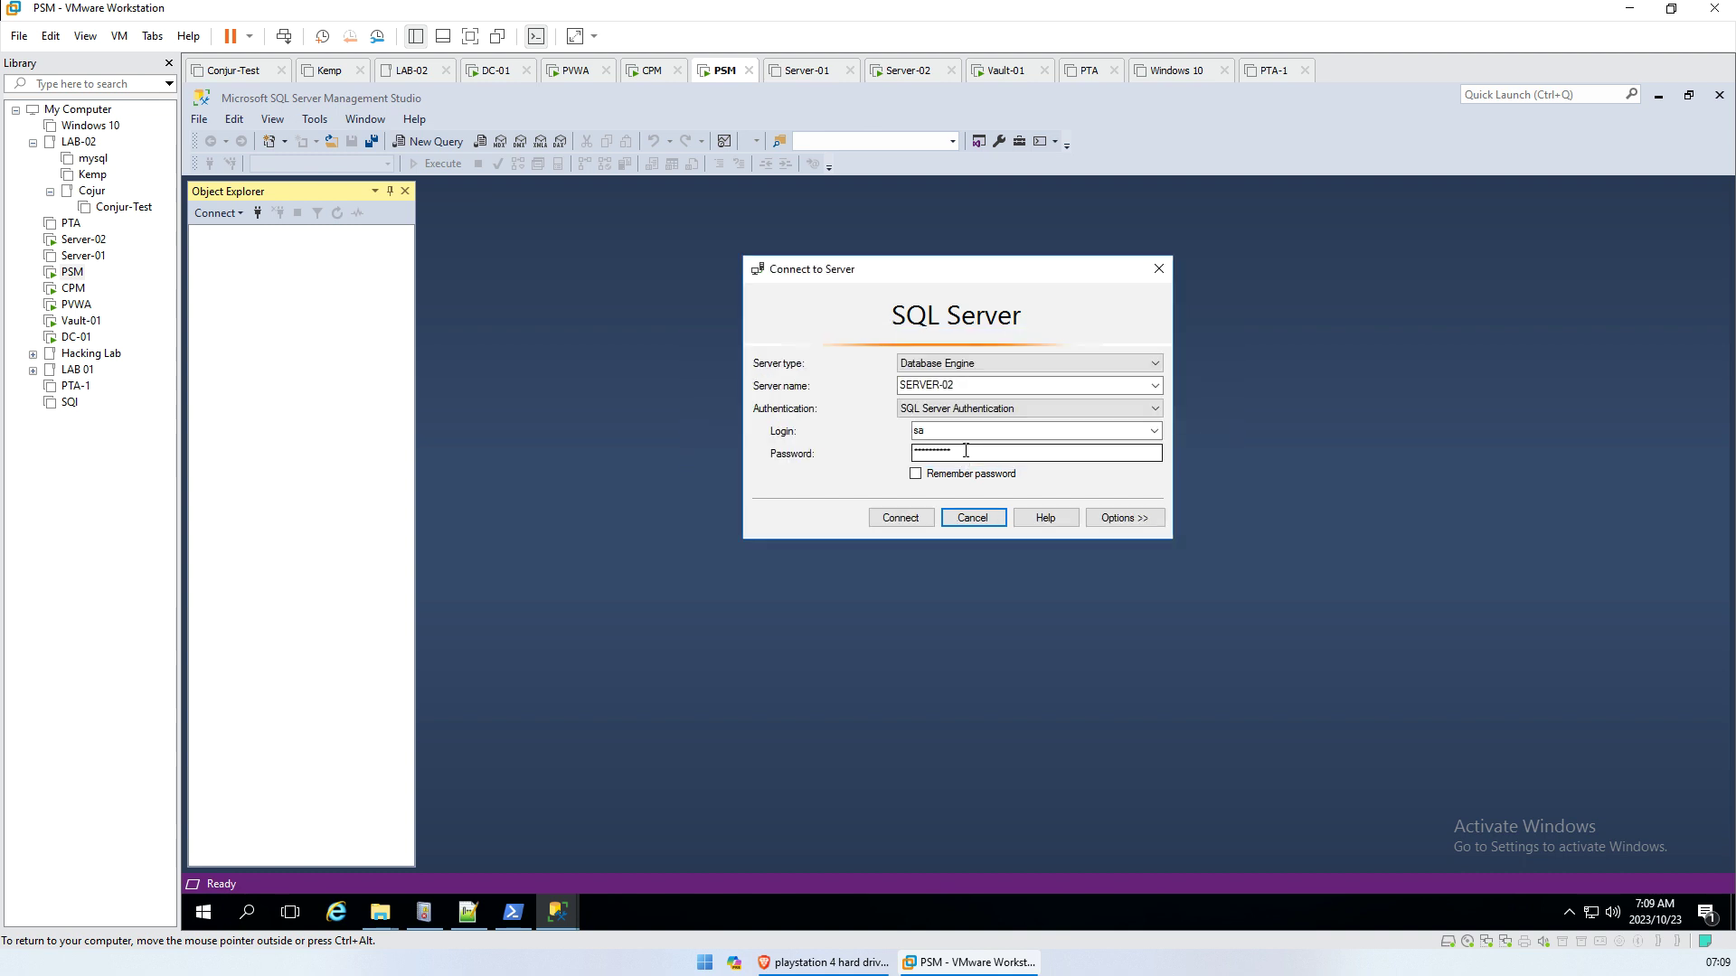
left_click(966, 450)
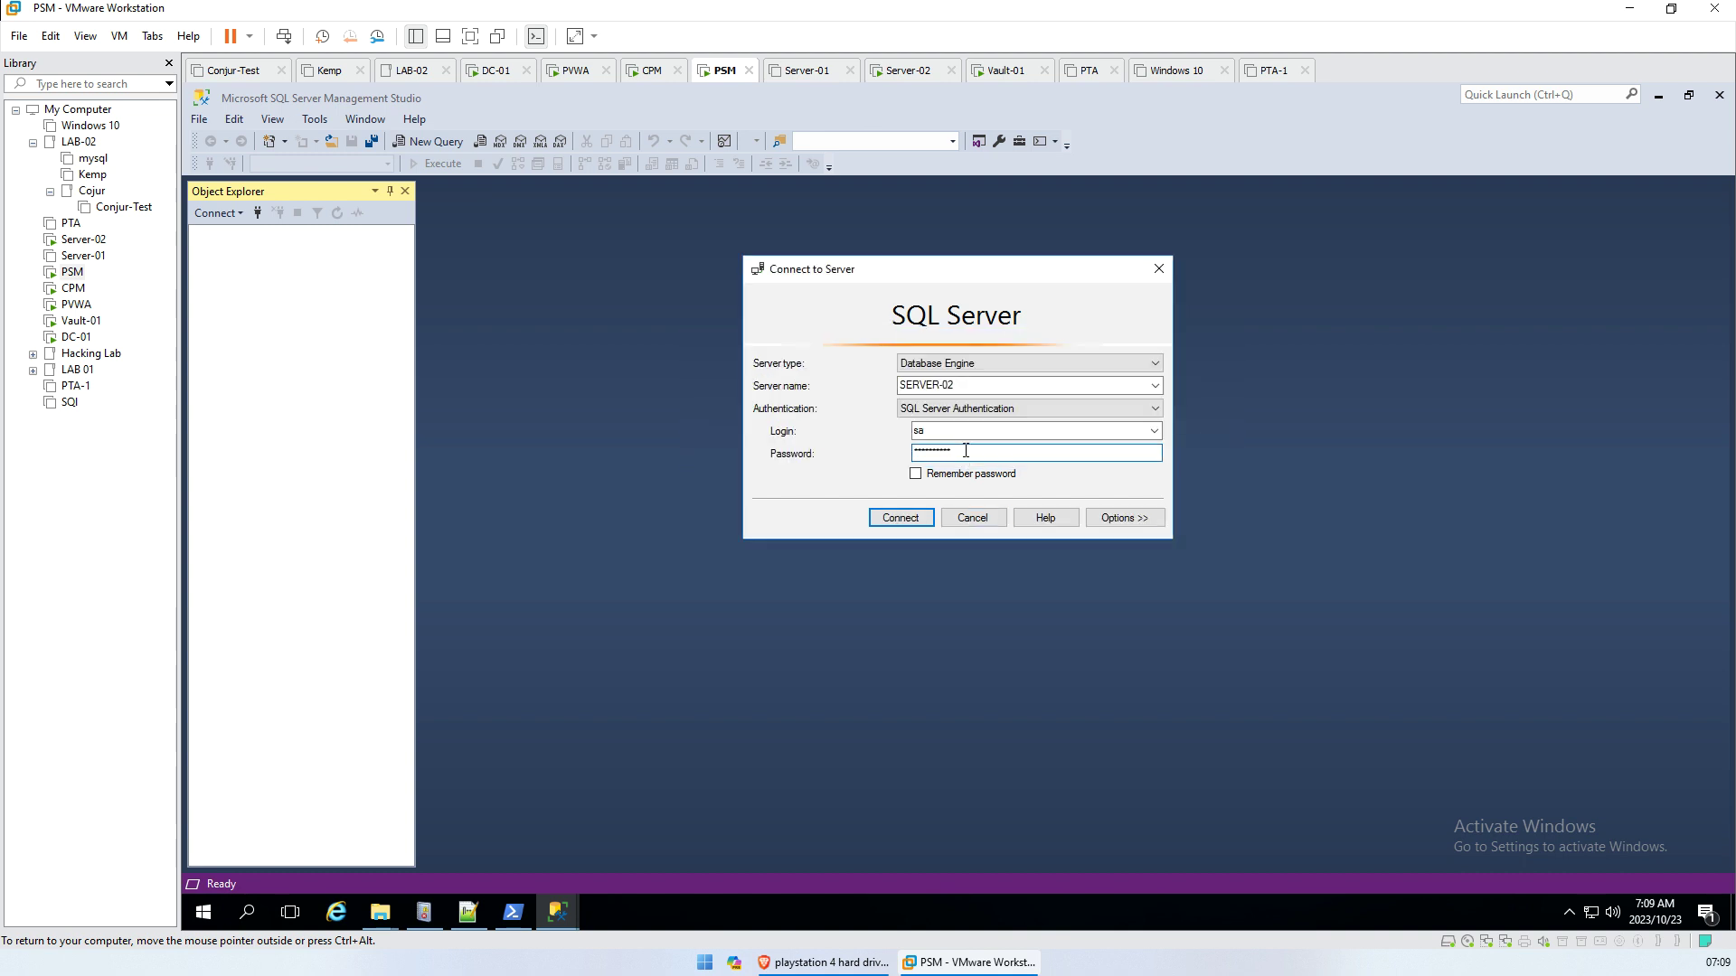
key("Return")
key("Return")
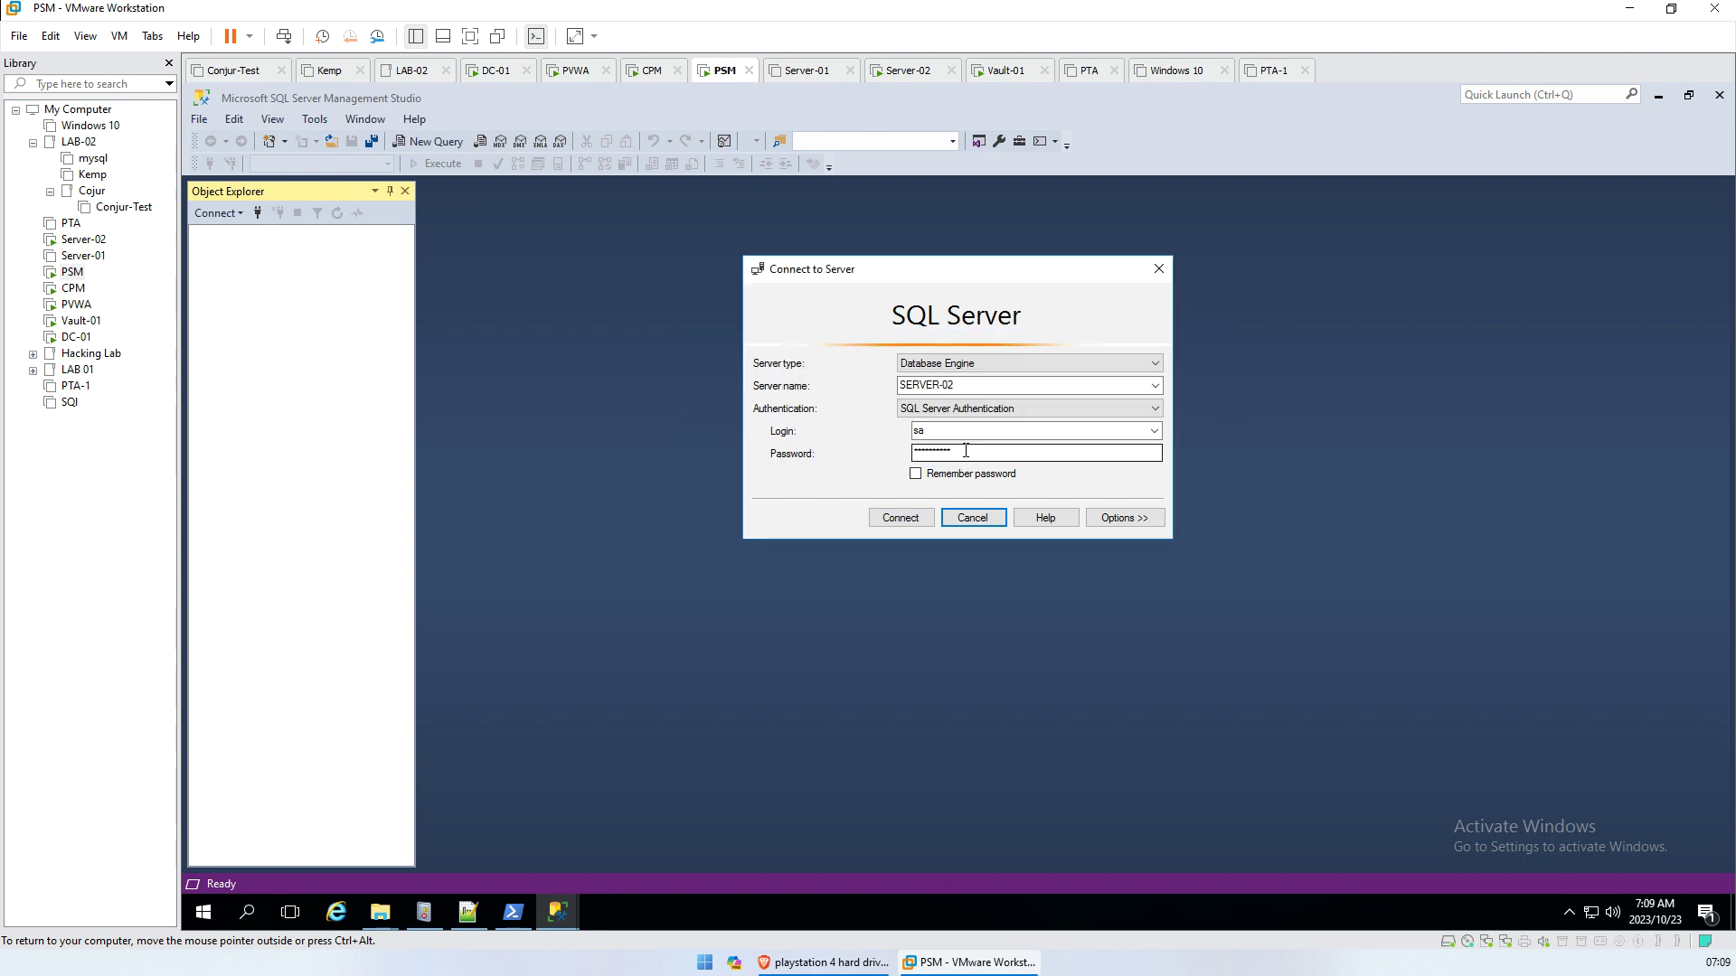
left_click(966, 450)
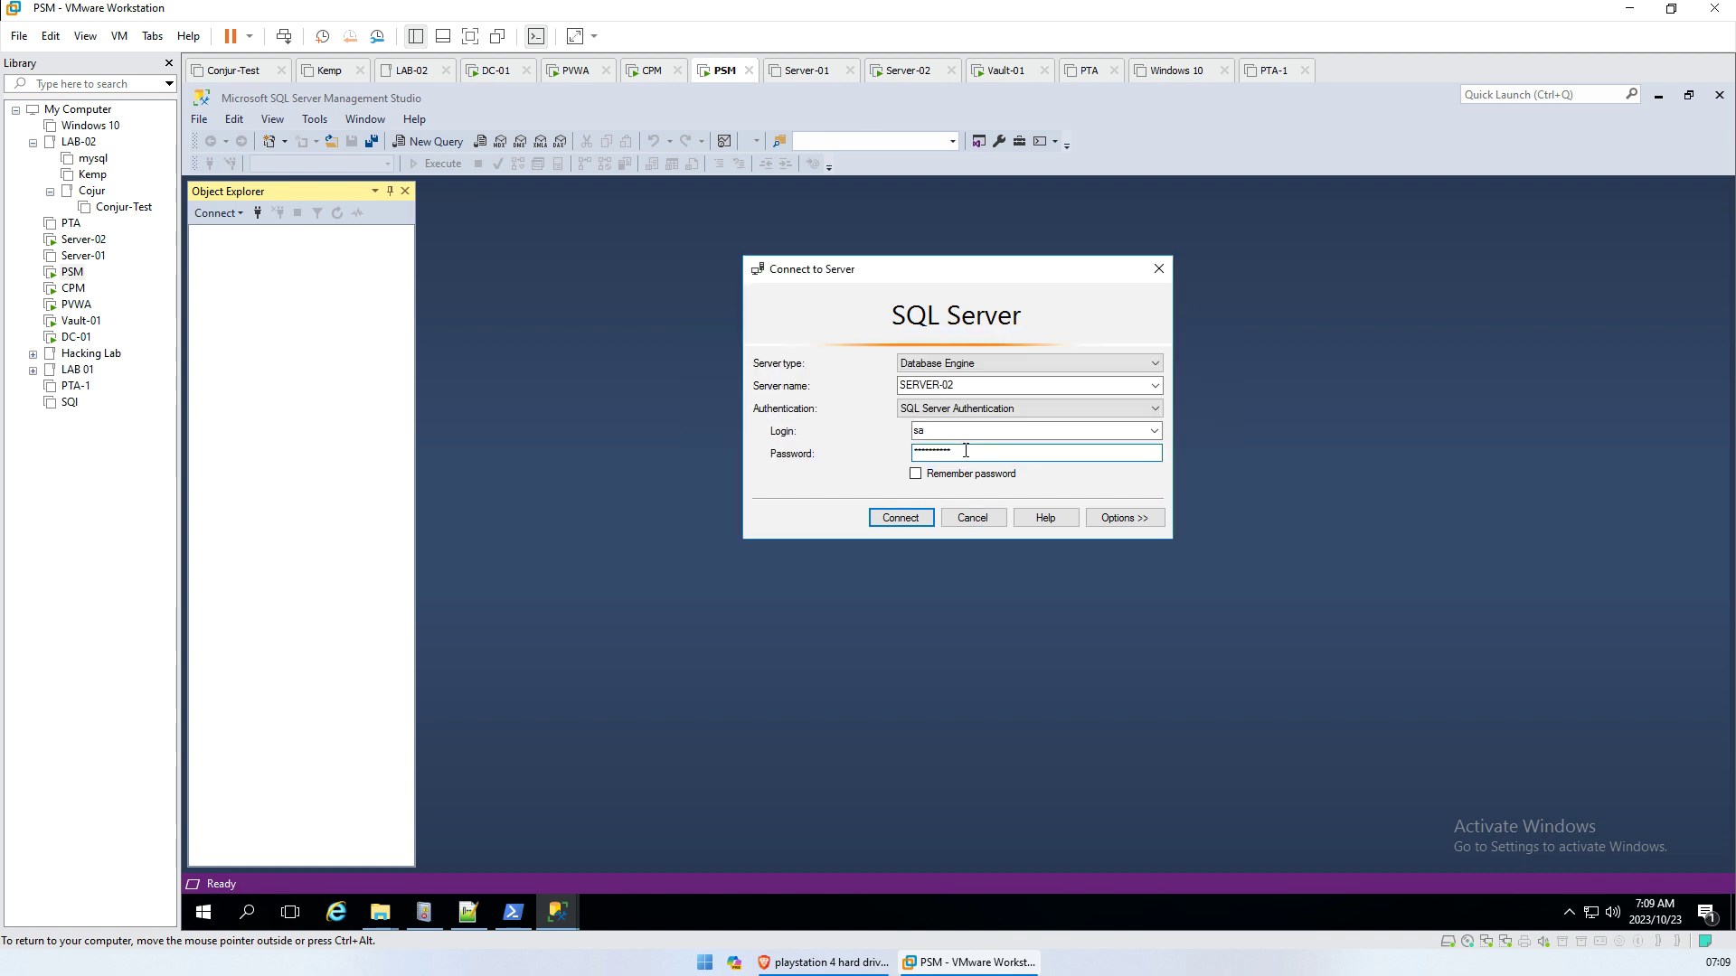
key("Return")
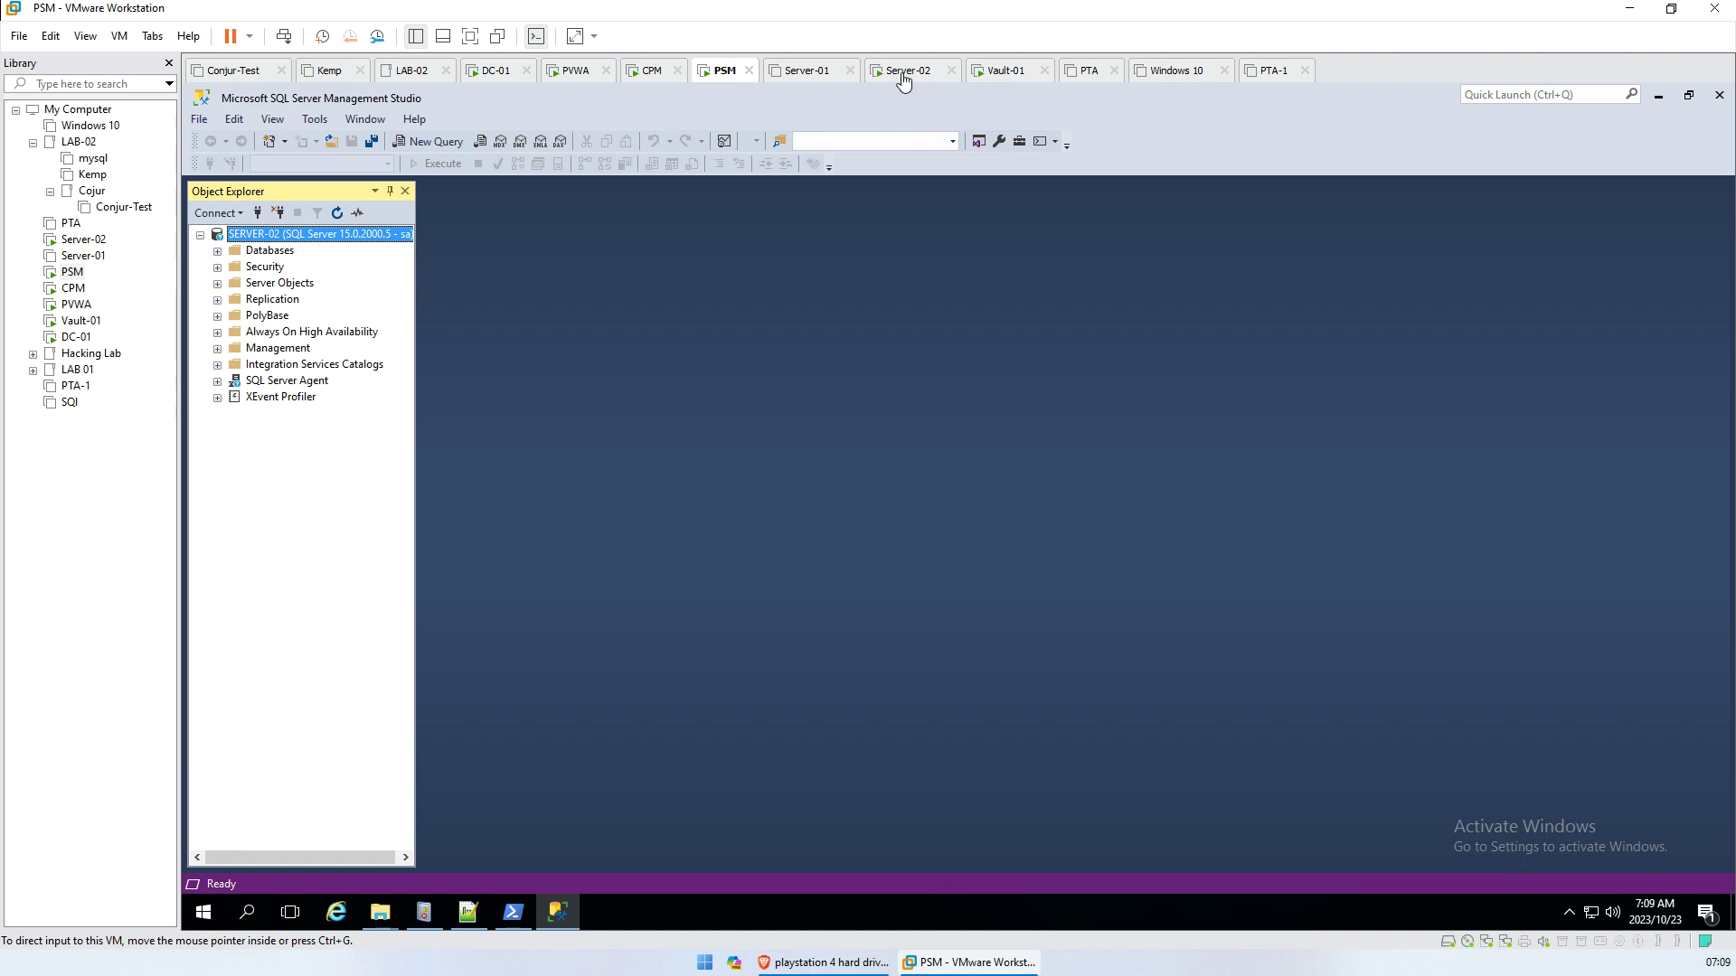
left_click(1718, 95)
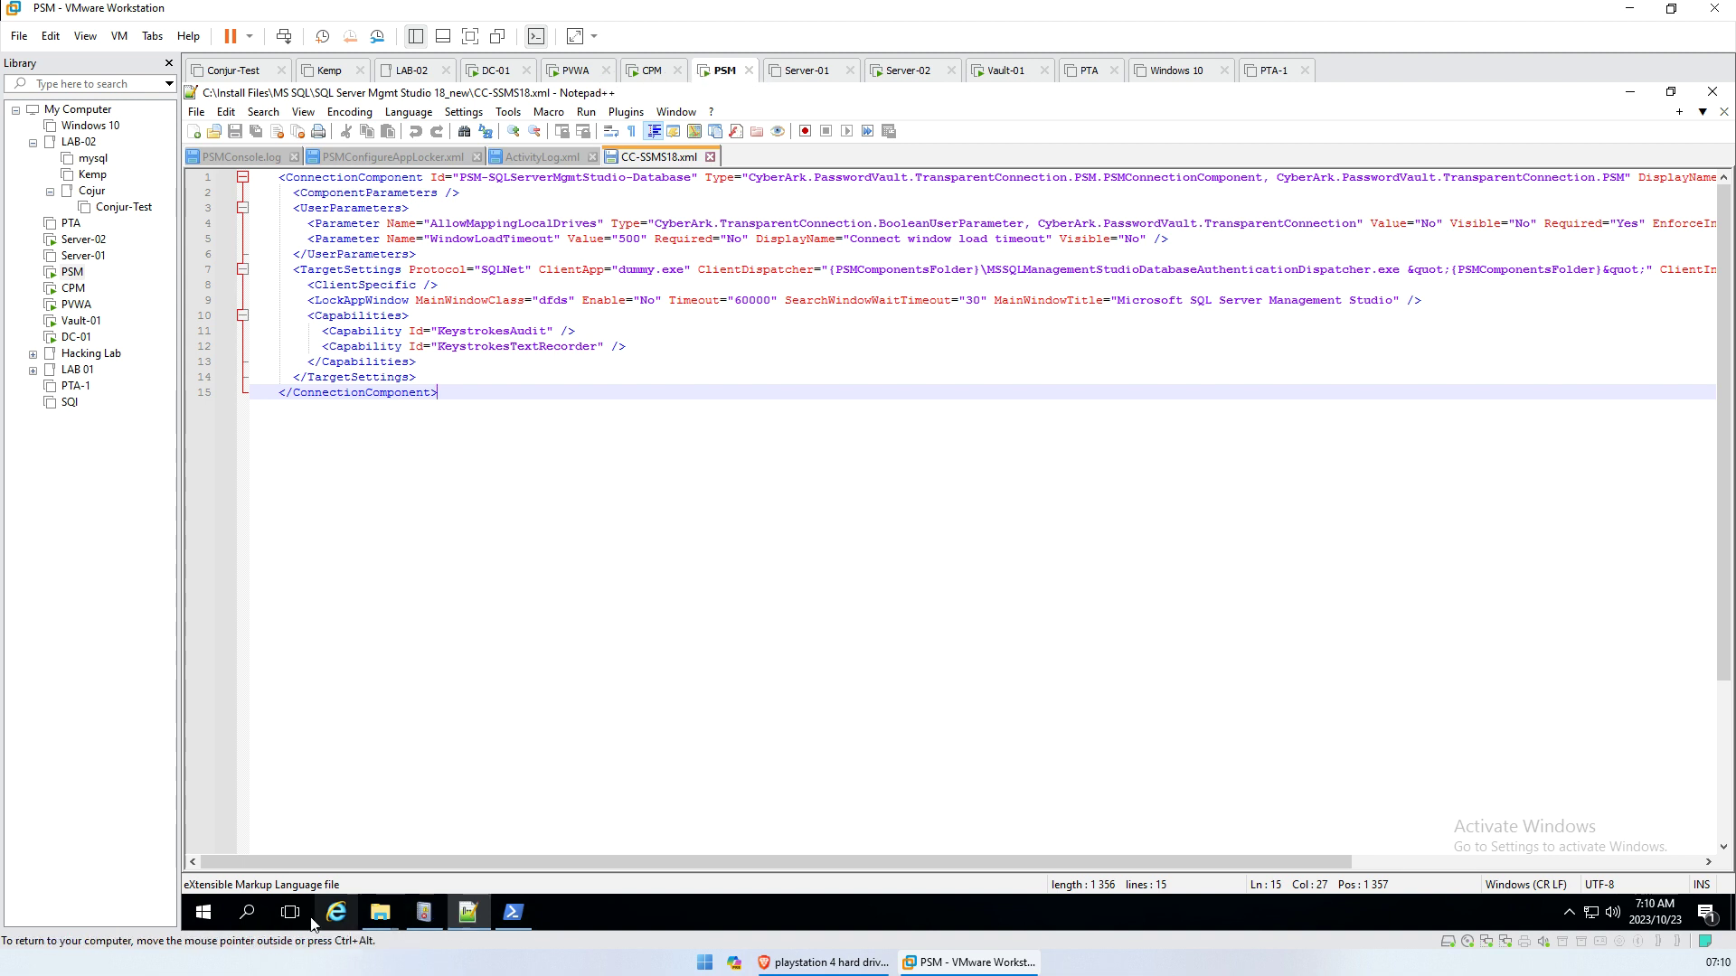
Restart the CyberArk Privileged Session Manager service from the Services console
left_click(204, 912)
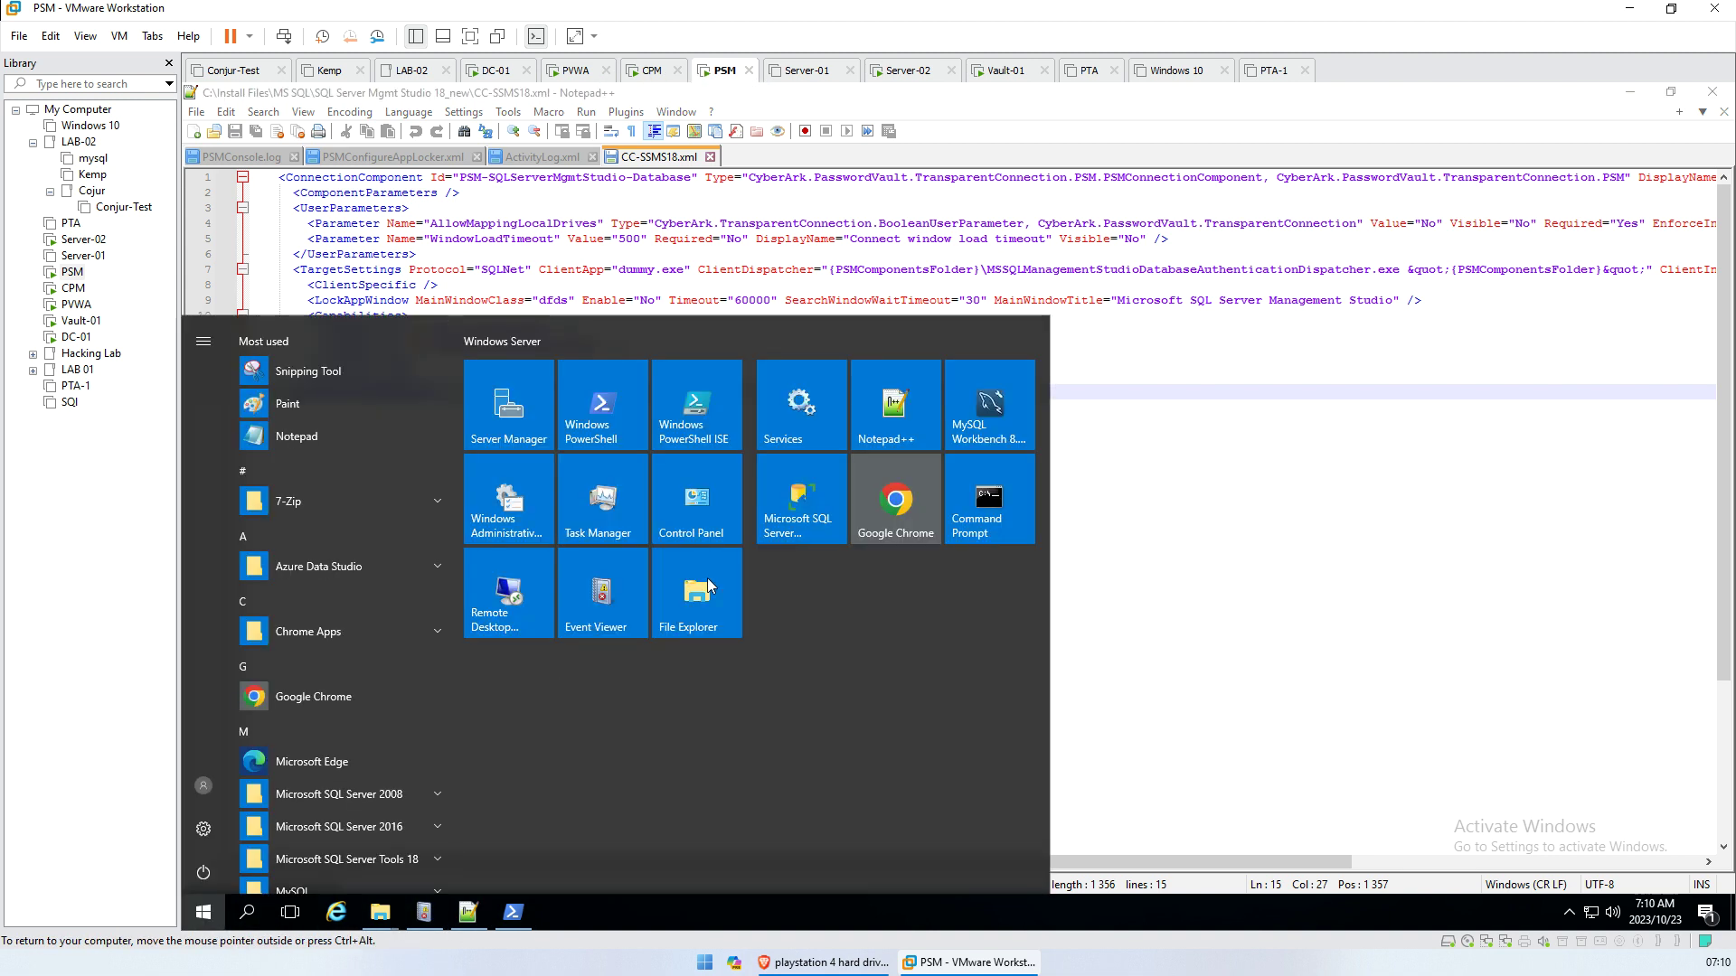
left_click(784, 423)
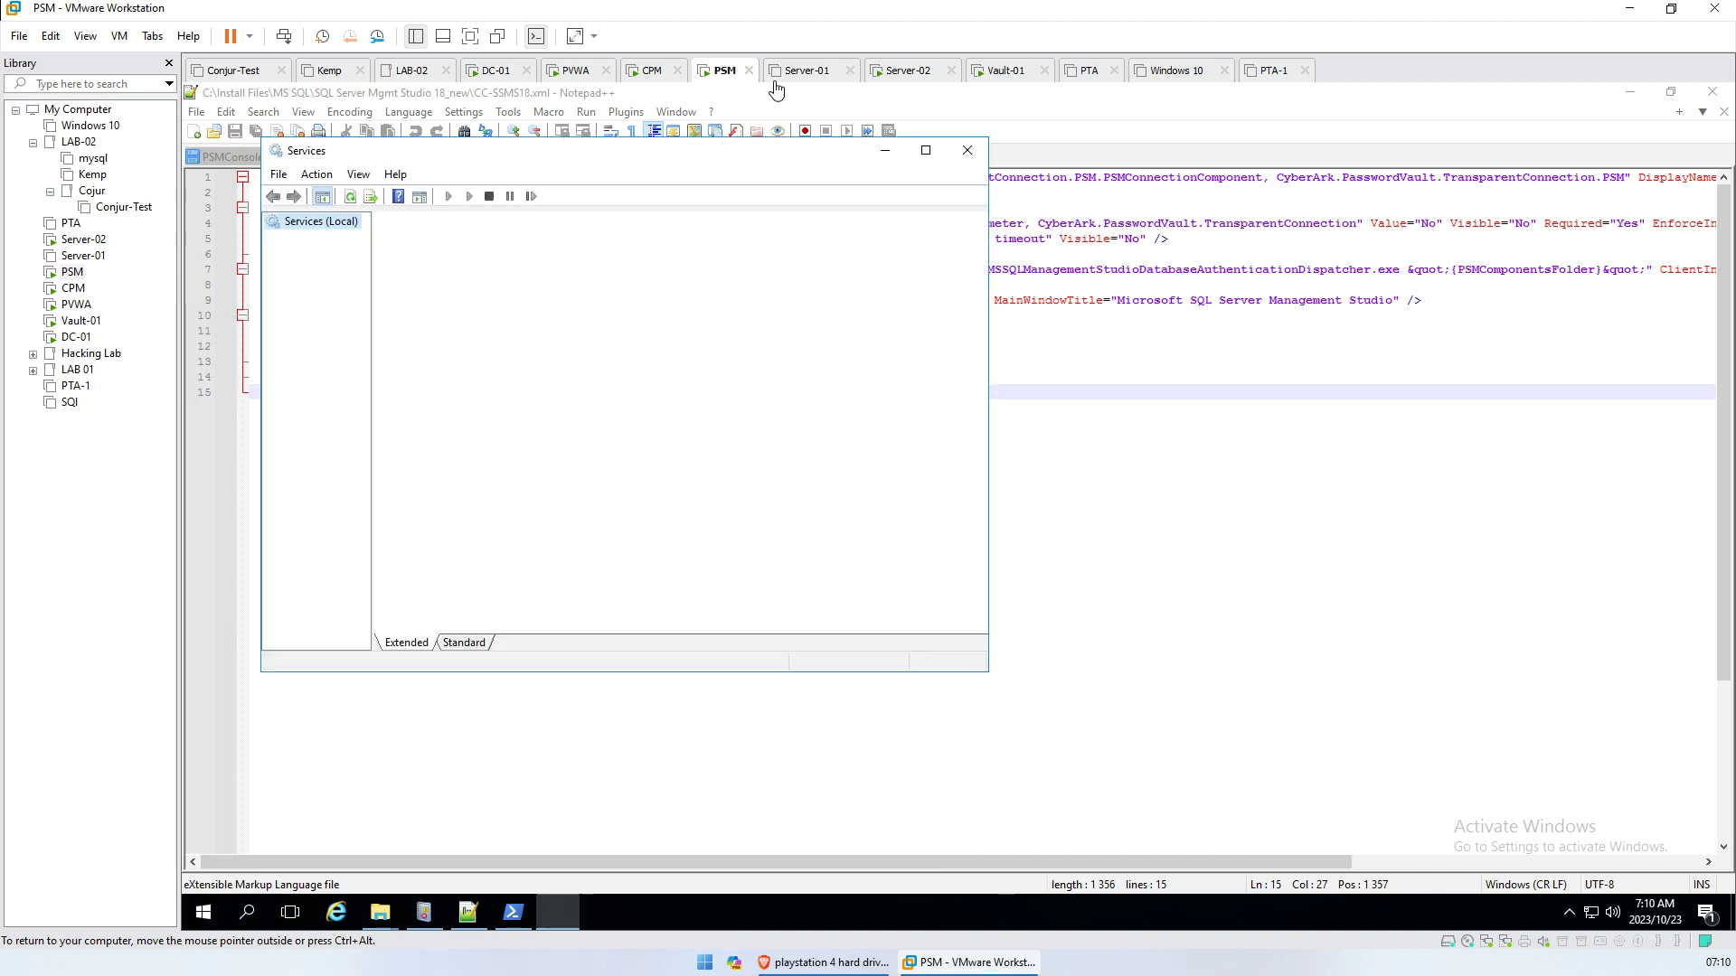
left_click(925, 150)
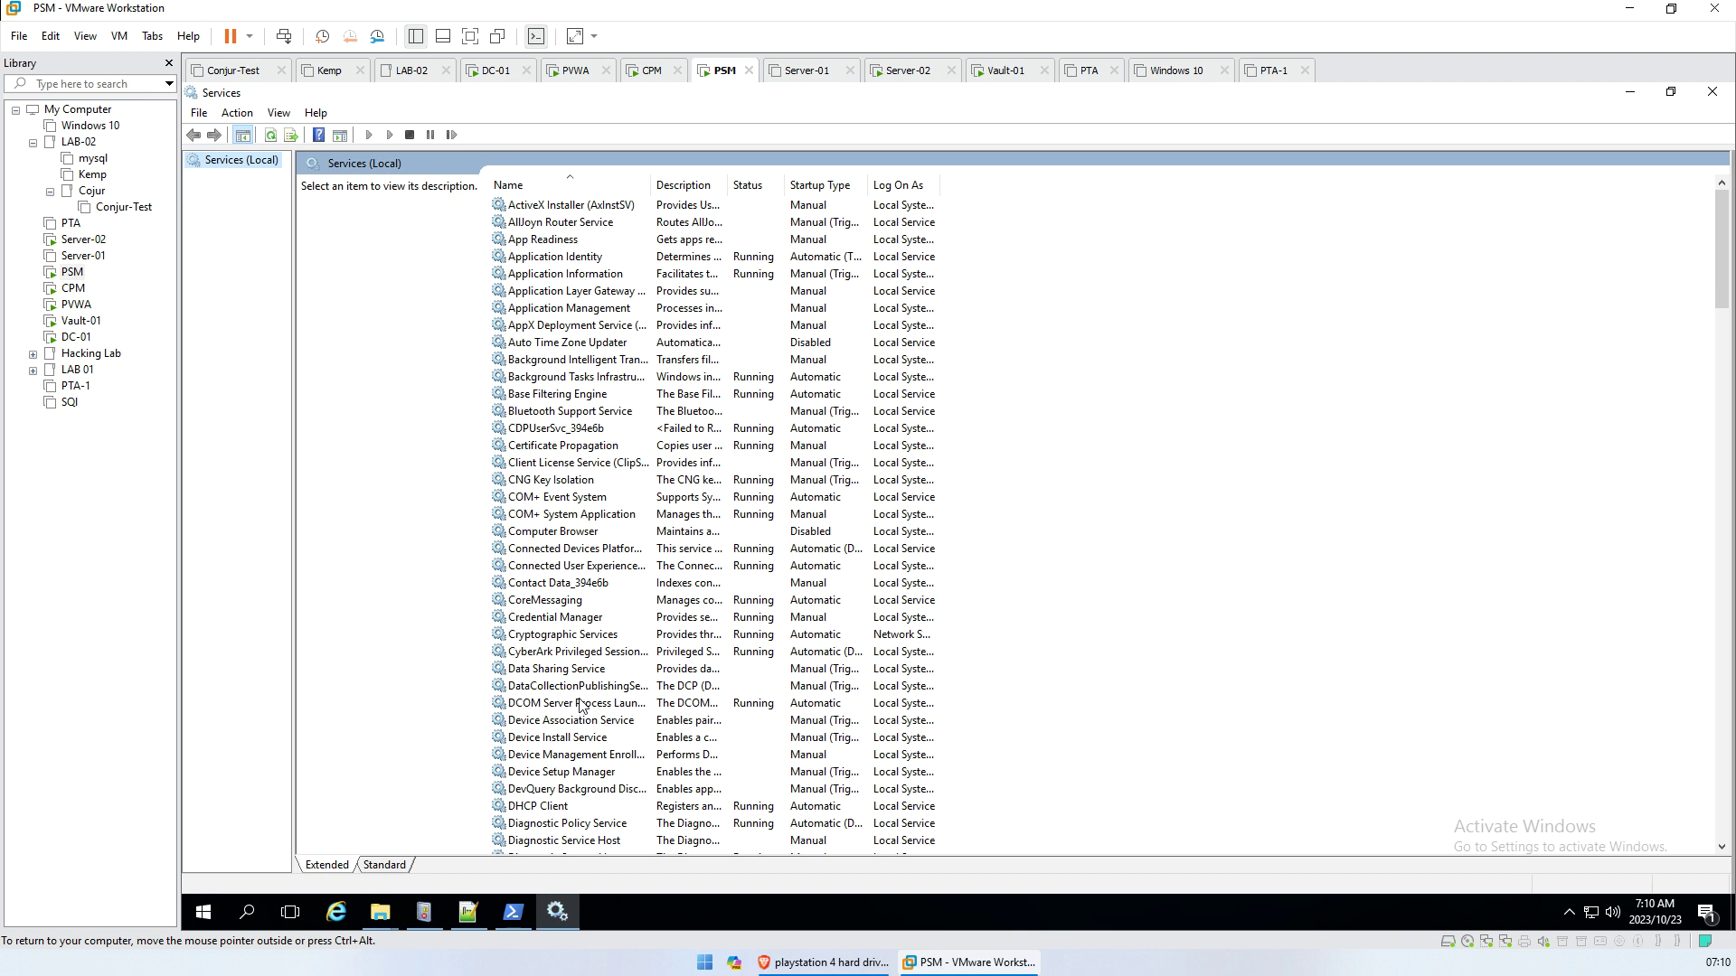
left_click(563, 652)
right_click(563, 652)
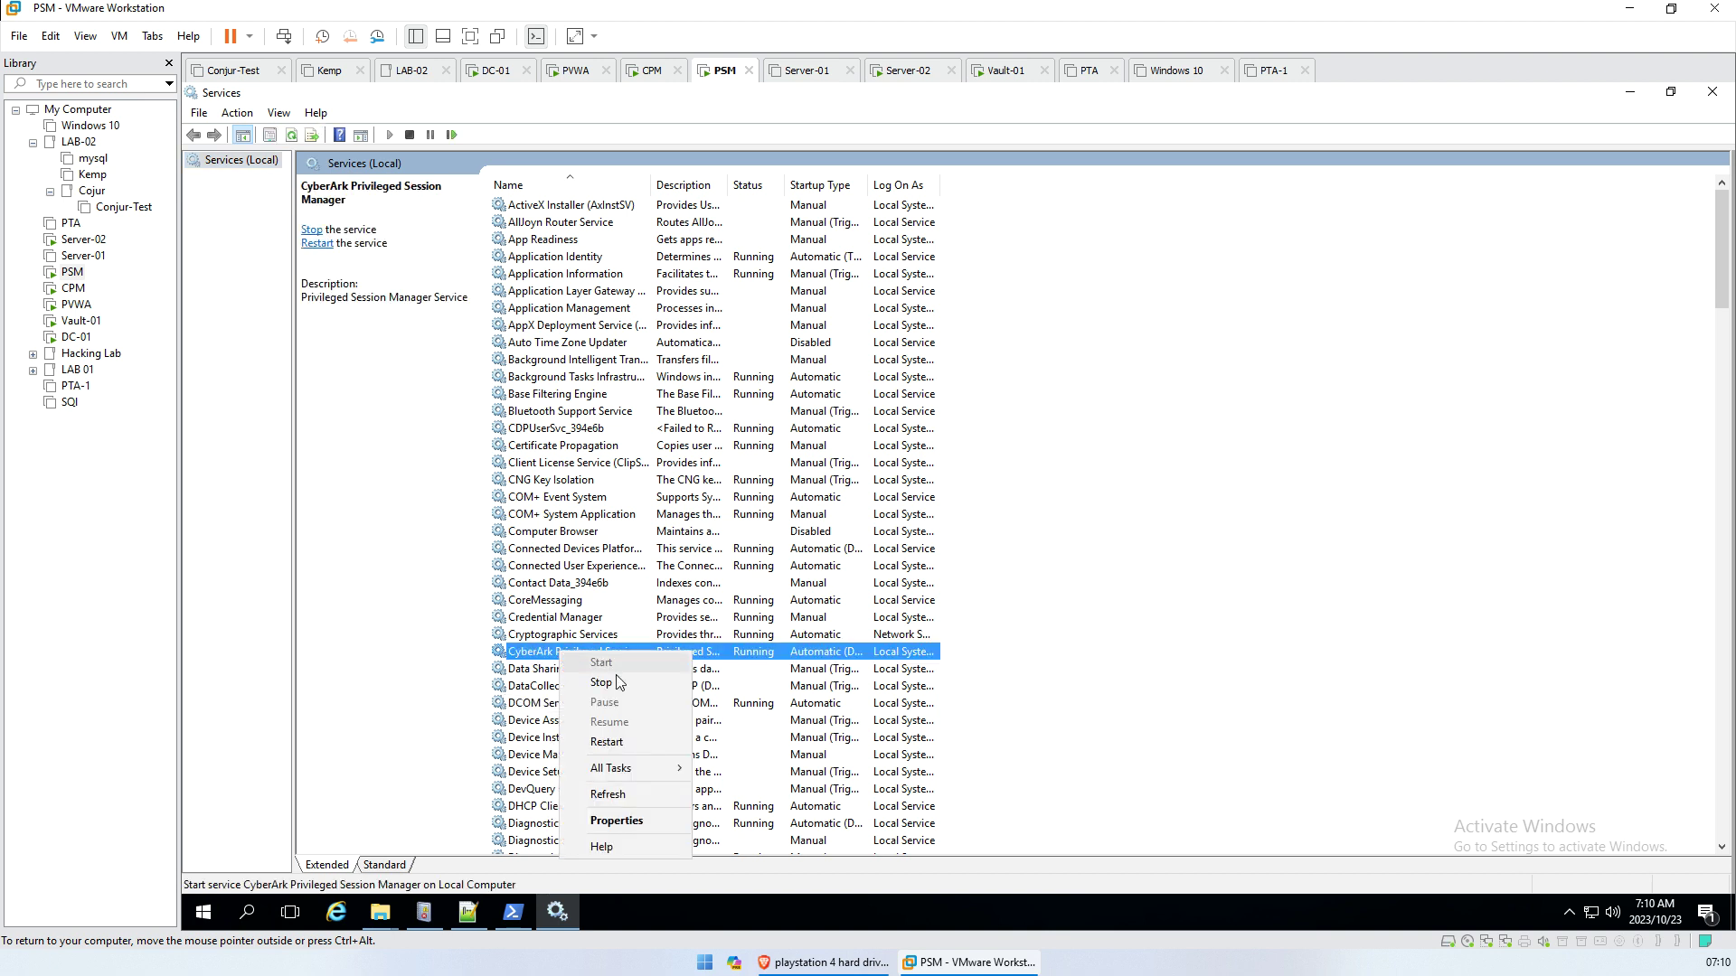
left_click(615, 742)
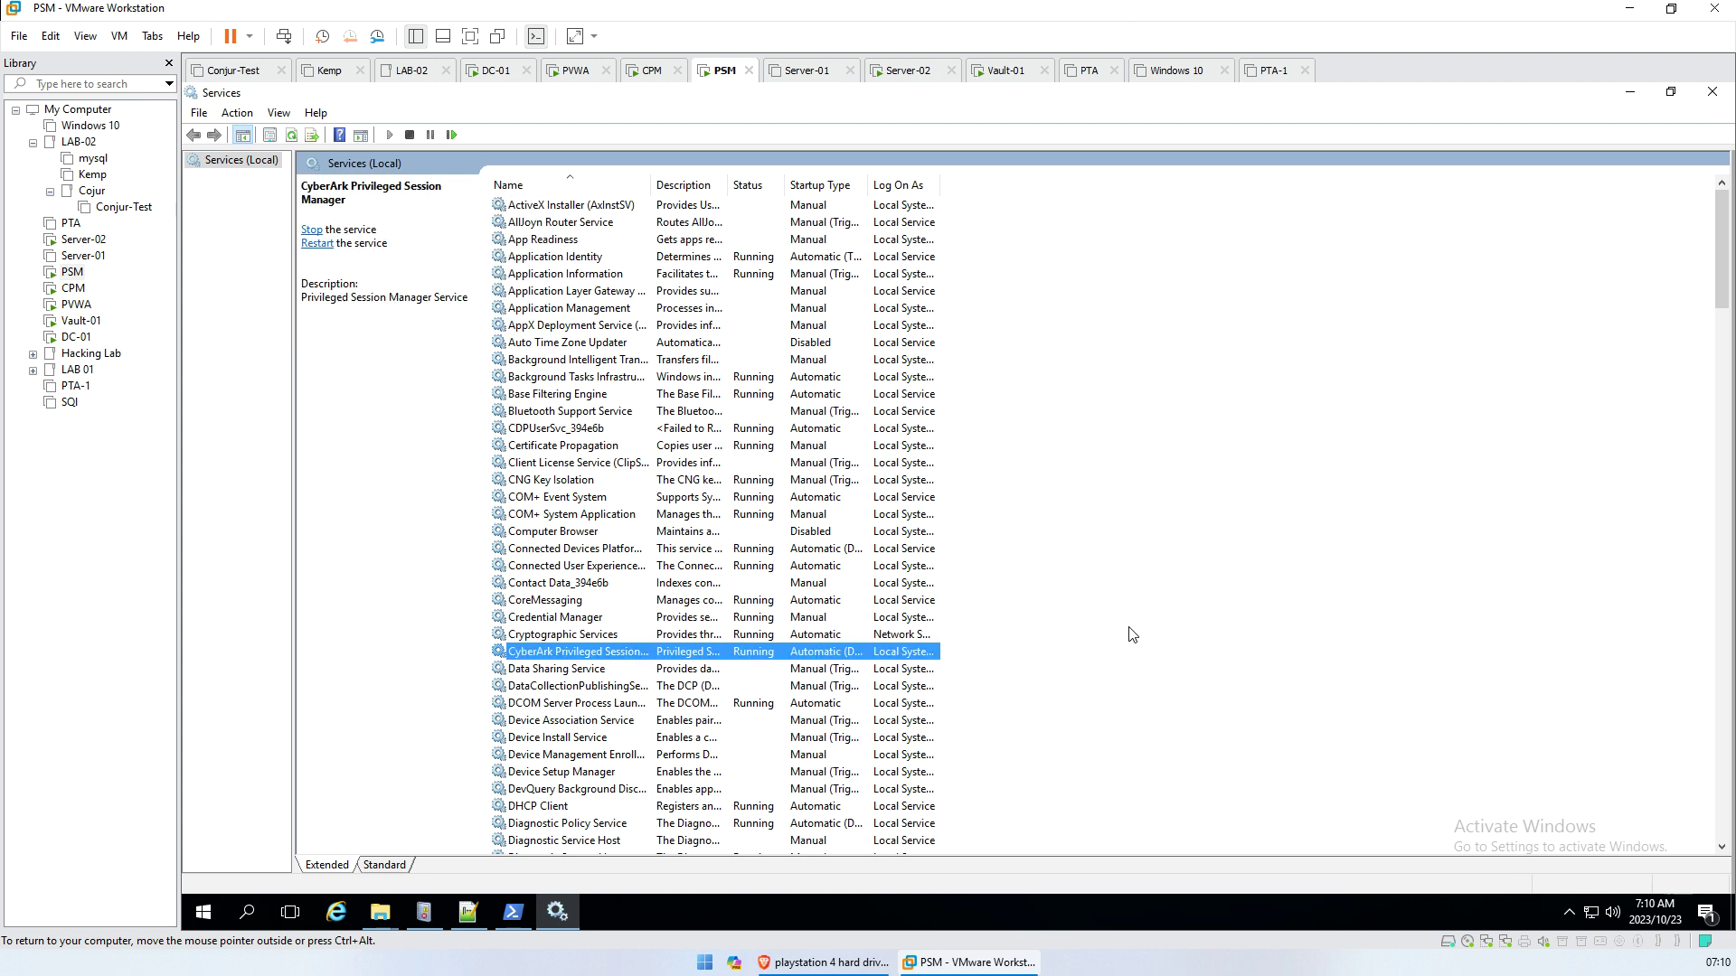
Switch to the PVWA machine, check the connection prompt for the sa account on server-02 in Accounts View, and dismiss it
left_click(576, 72)
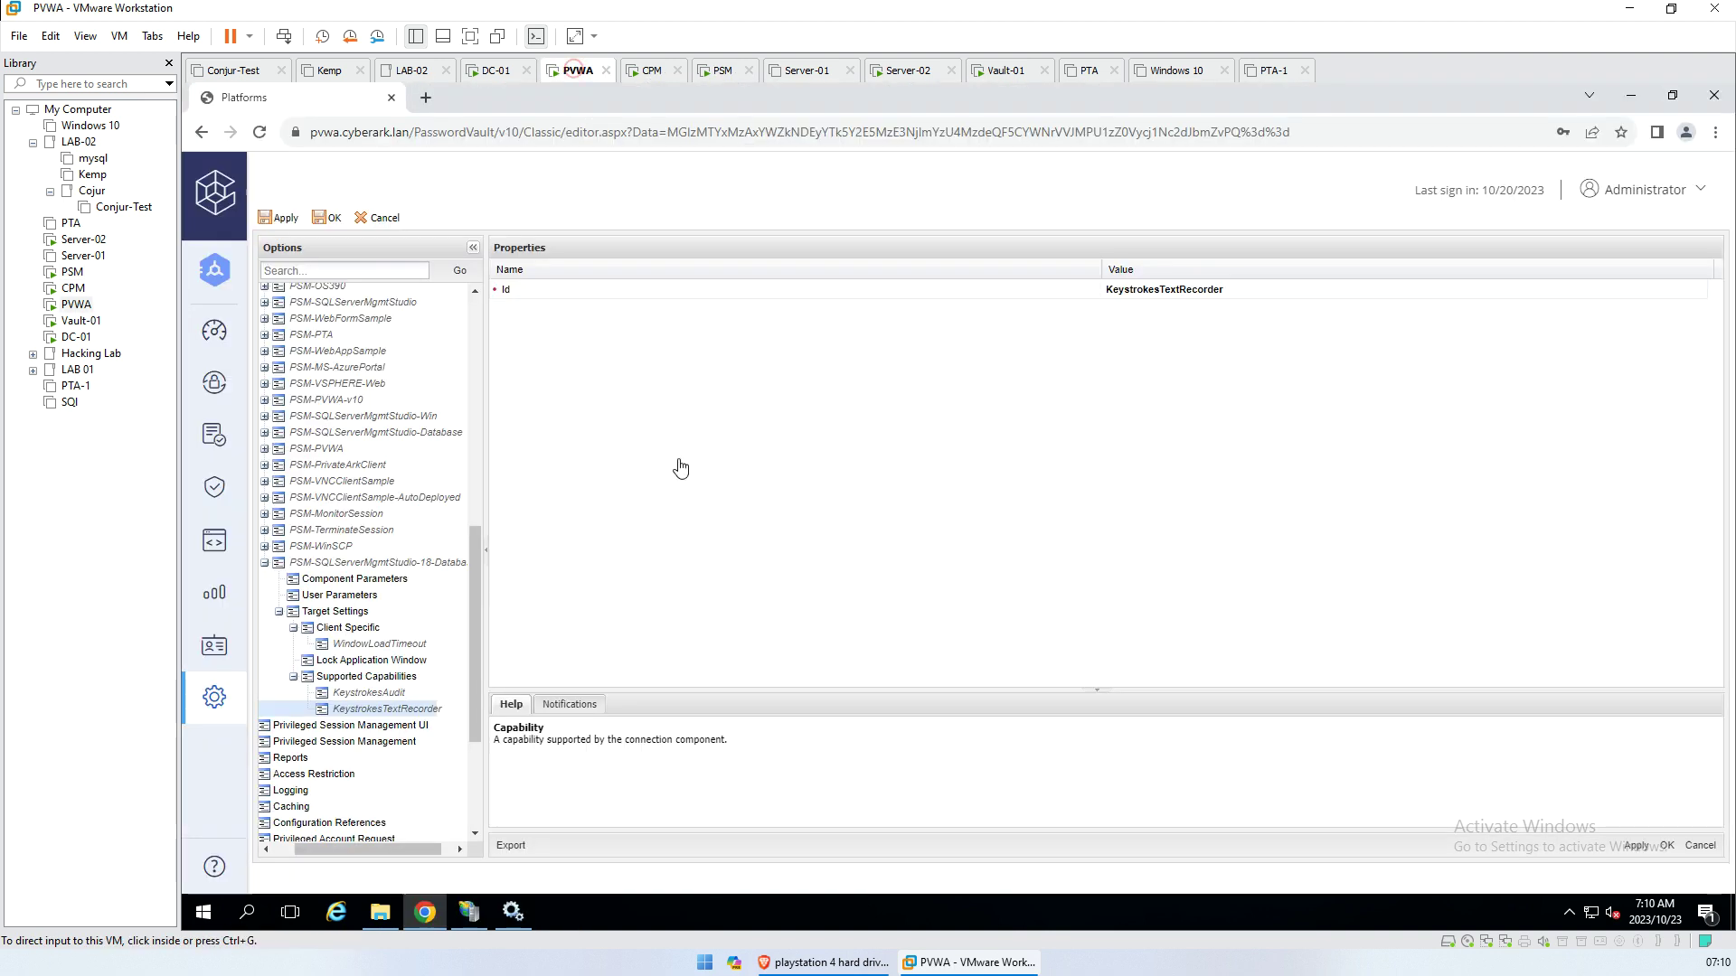
left_click(214, 384)
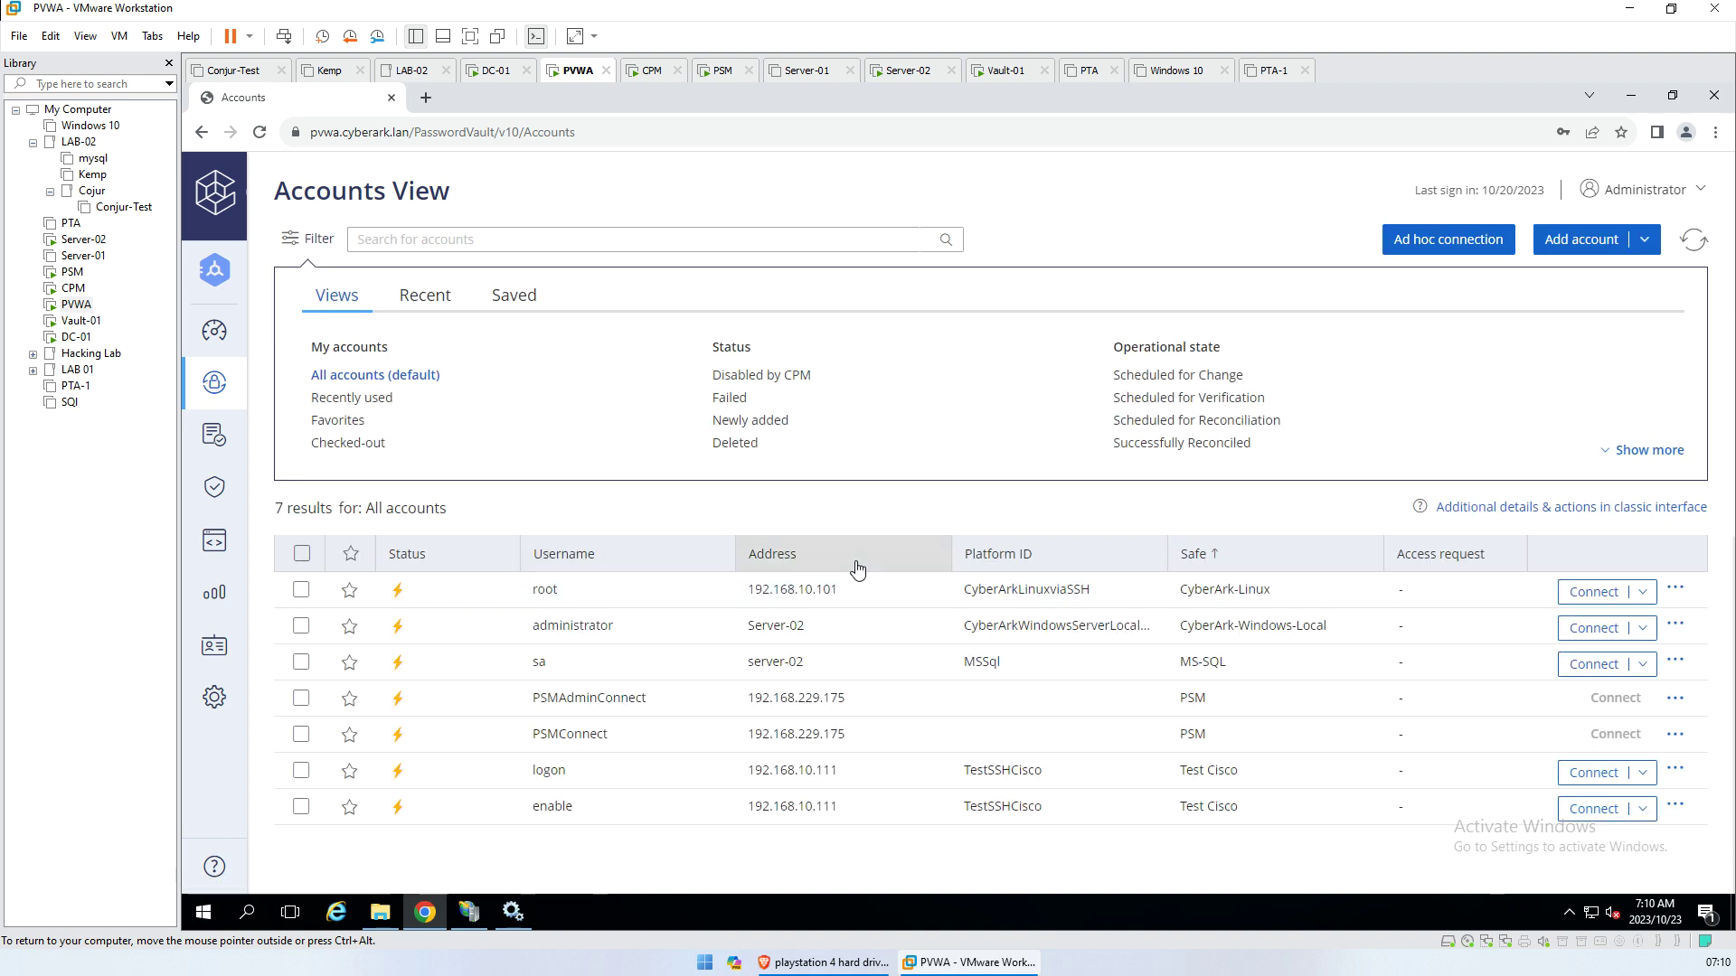
left_click(1600, 666)
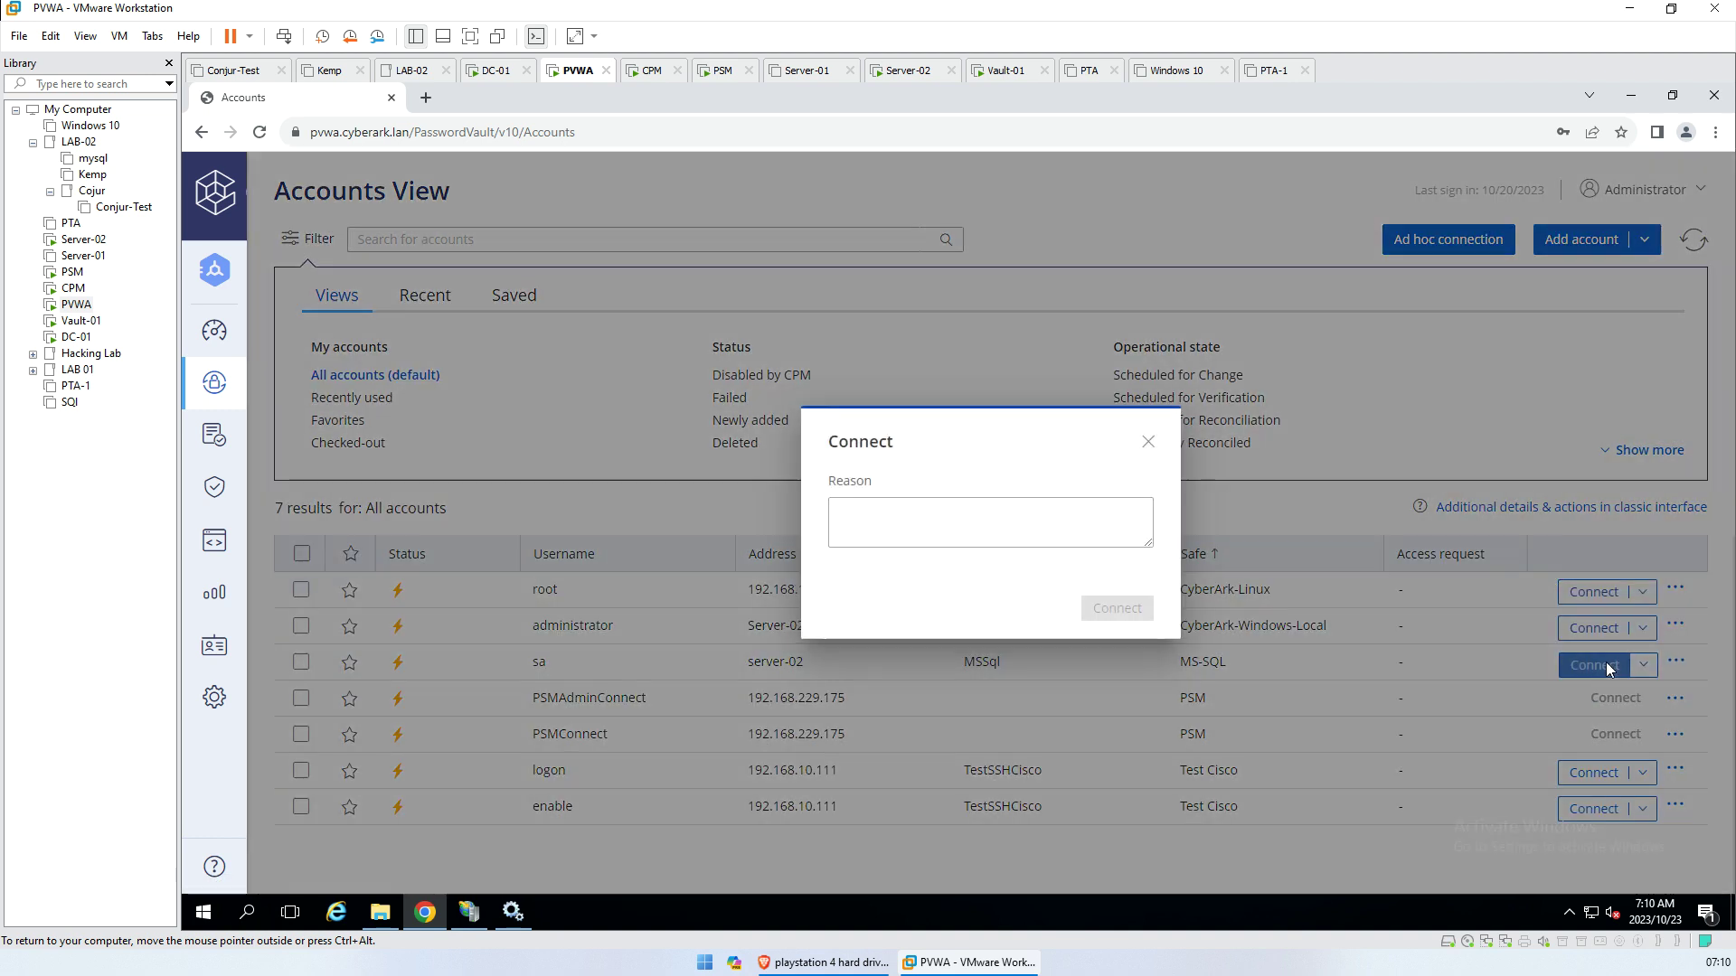
left_click(1151, 441)
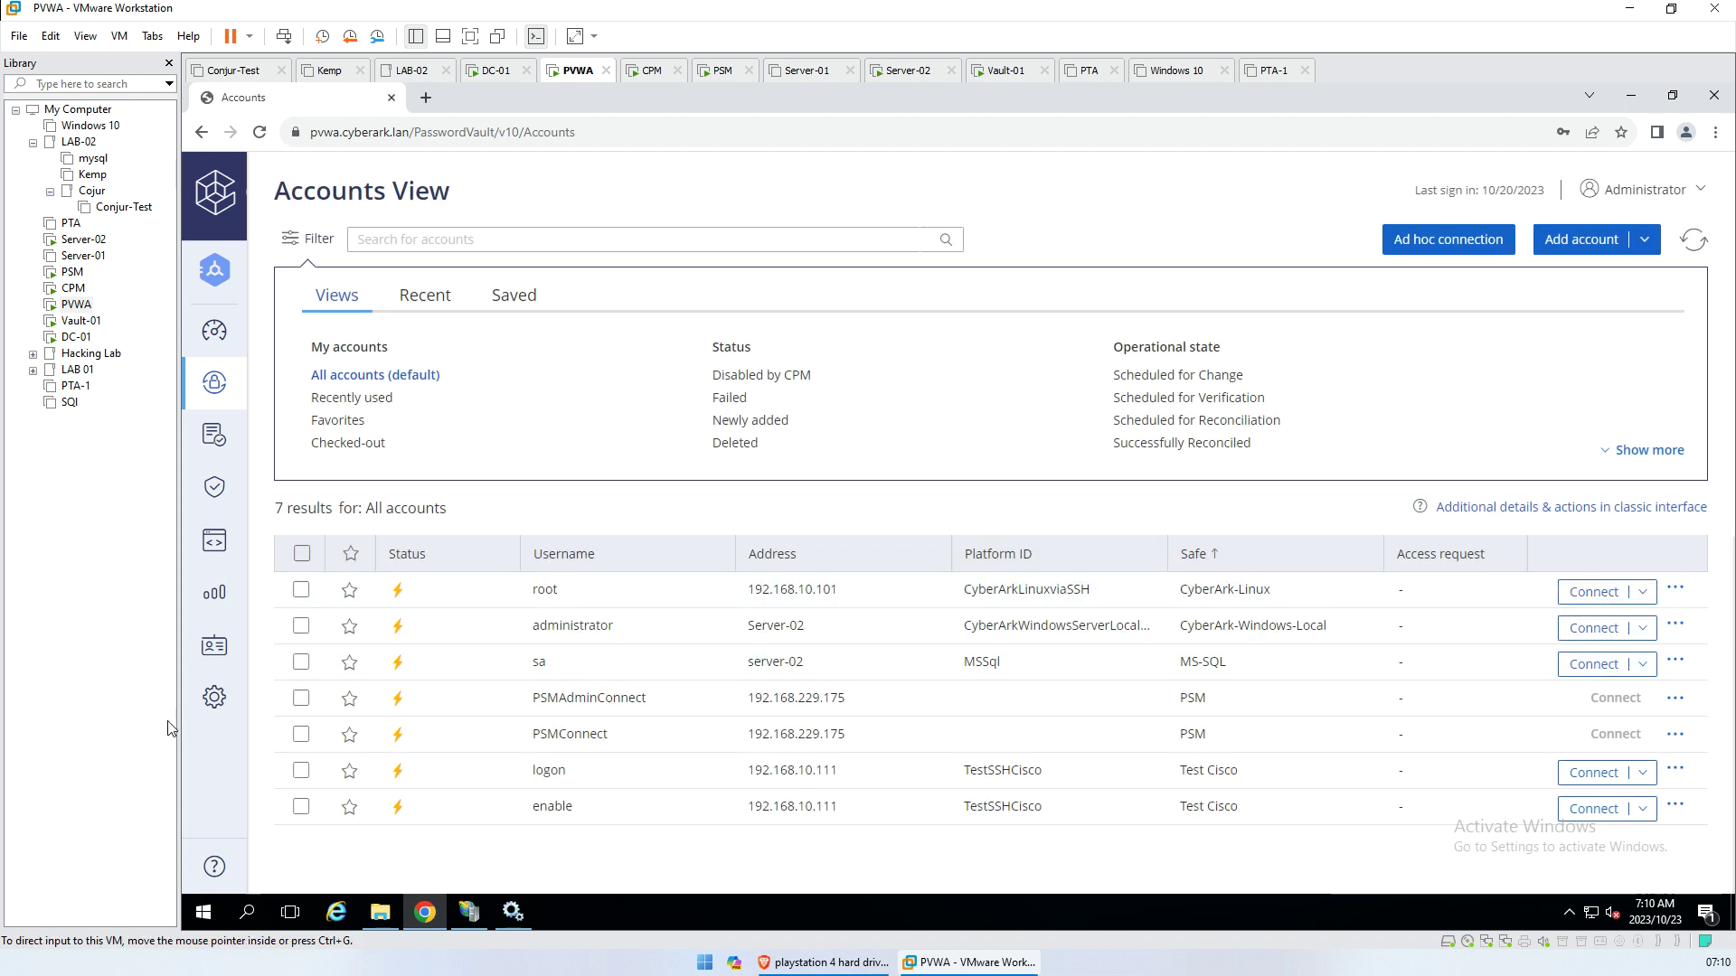
Open the PSM connector settings of the Microsoft SQL Server database platform in Platform Management
left_click(216, 700)
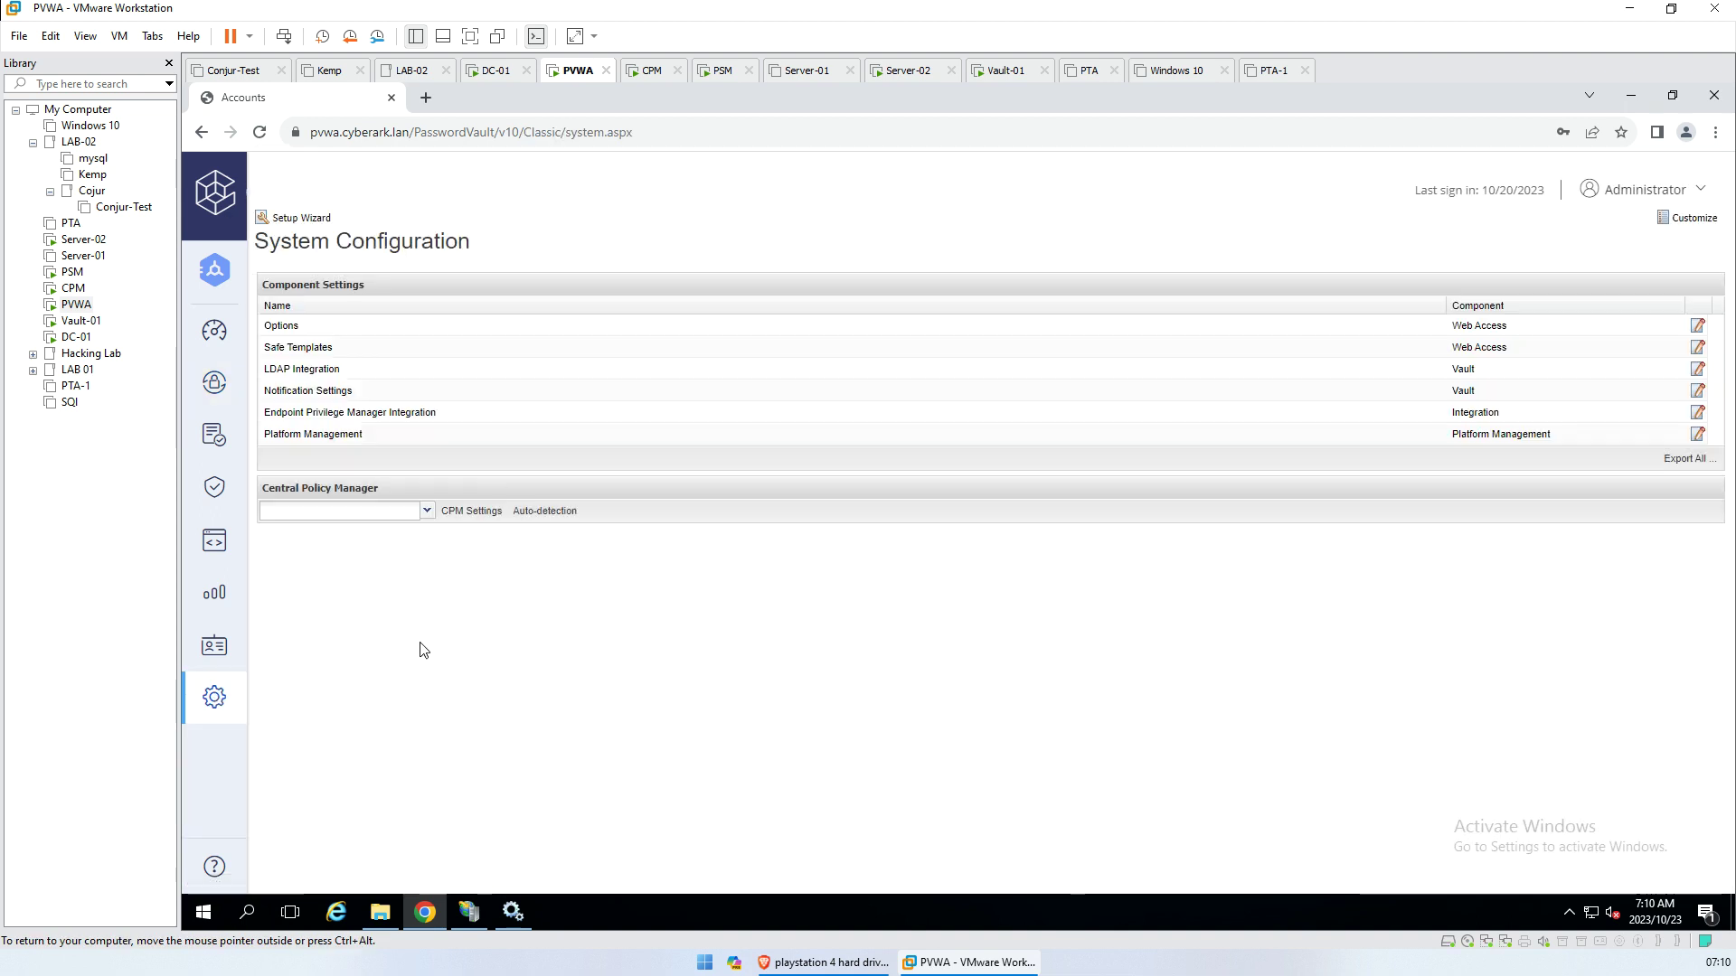
mouse_move(248, 724)
left_click(312, 769)
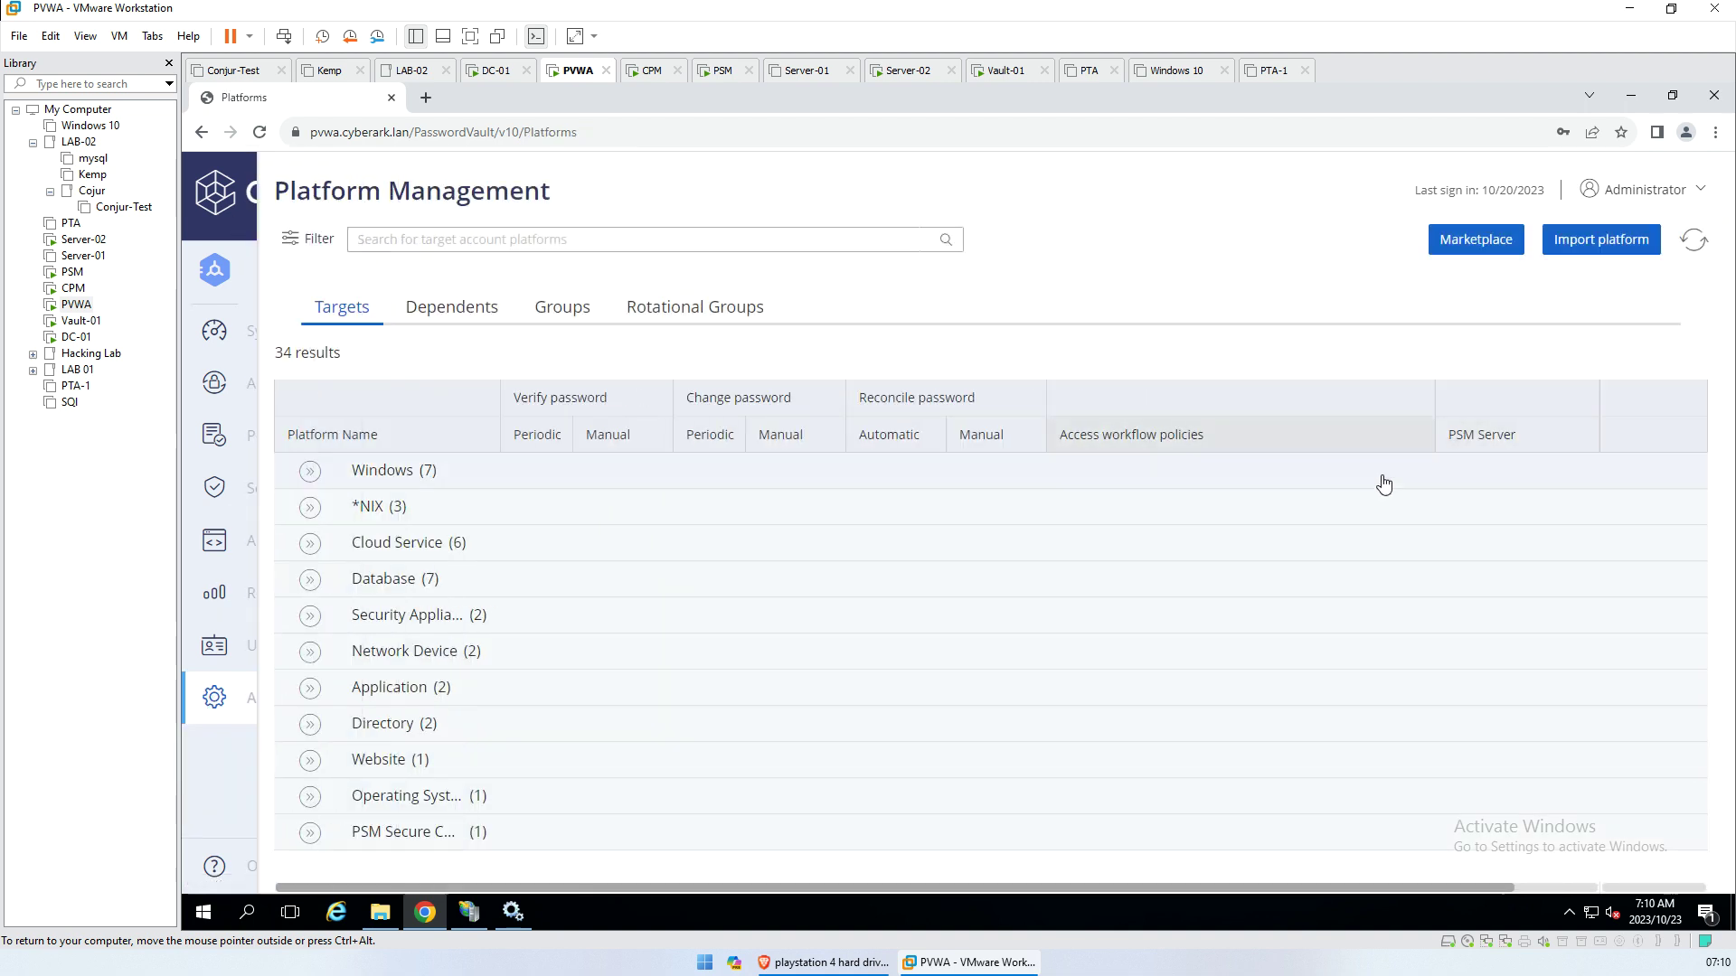
left_click(380, 579)
left_click(1658, 617)
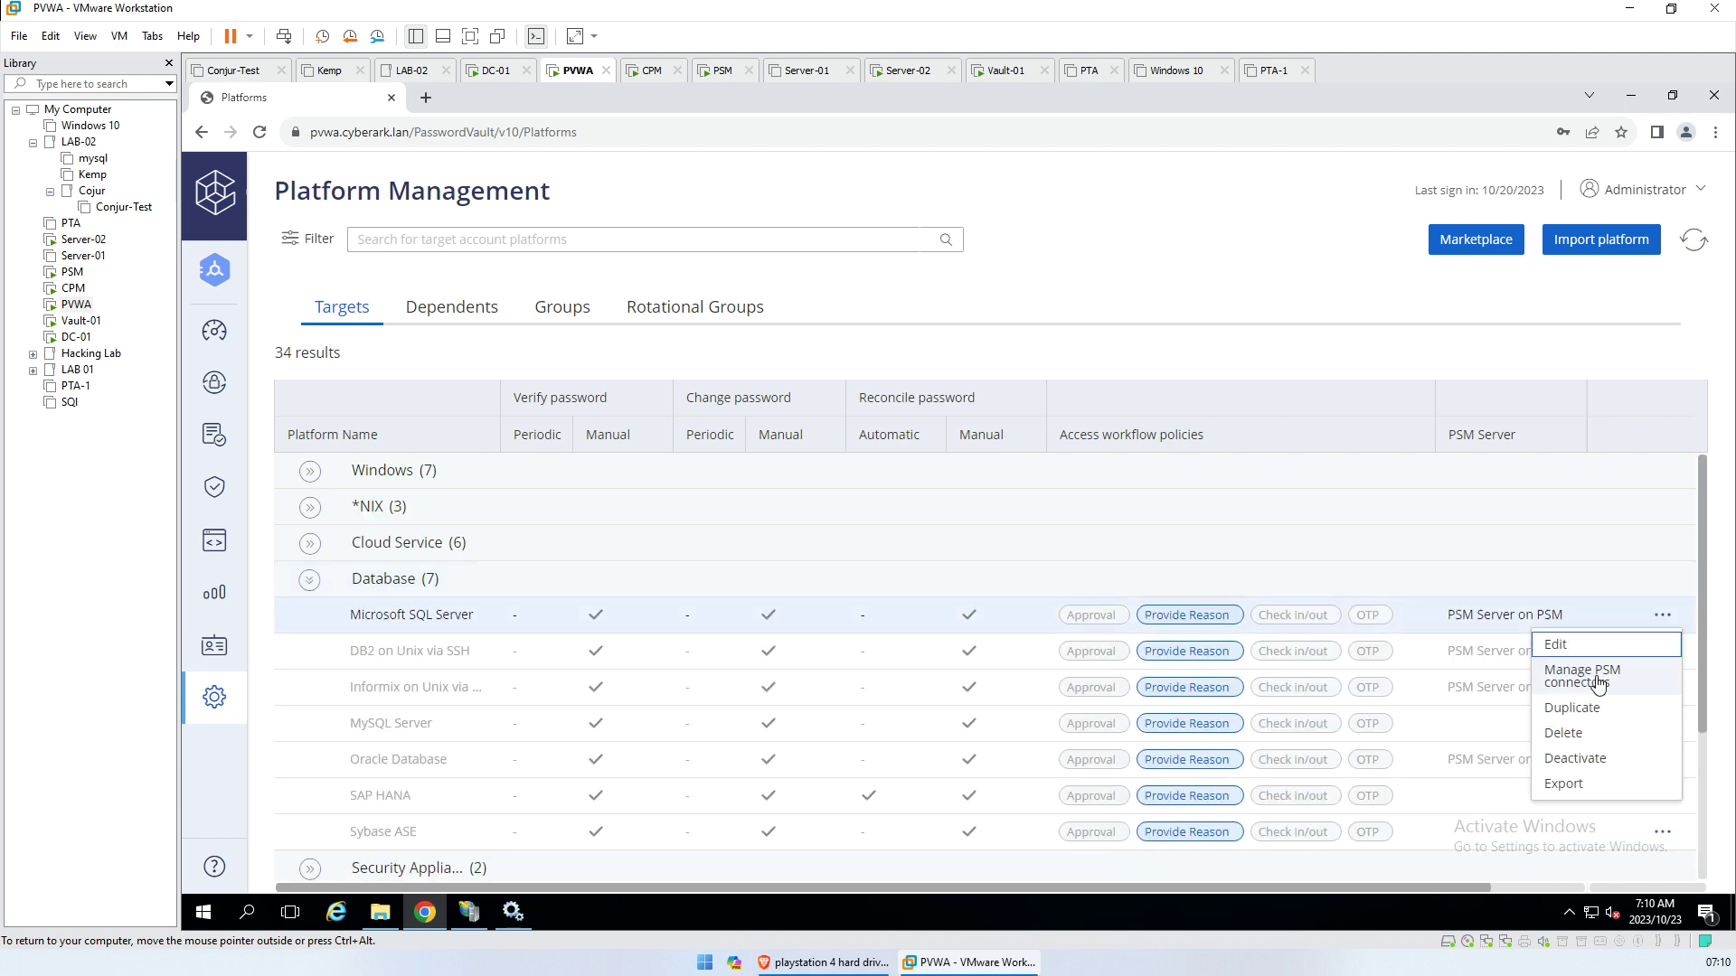
left_click(1582, 676)
left_click(1267, 343)
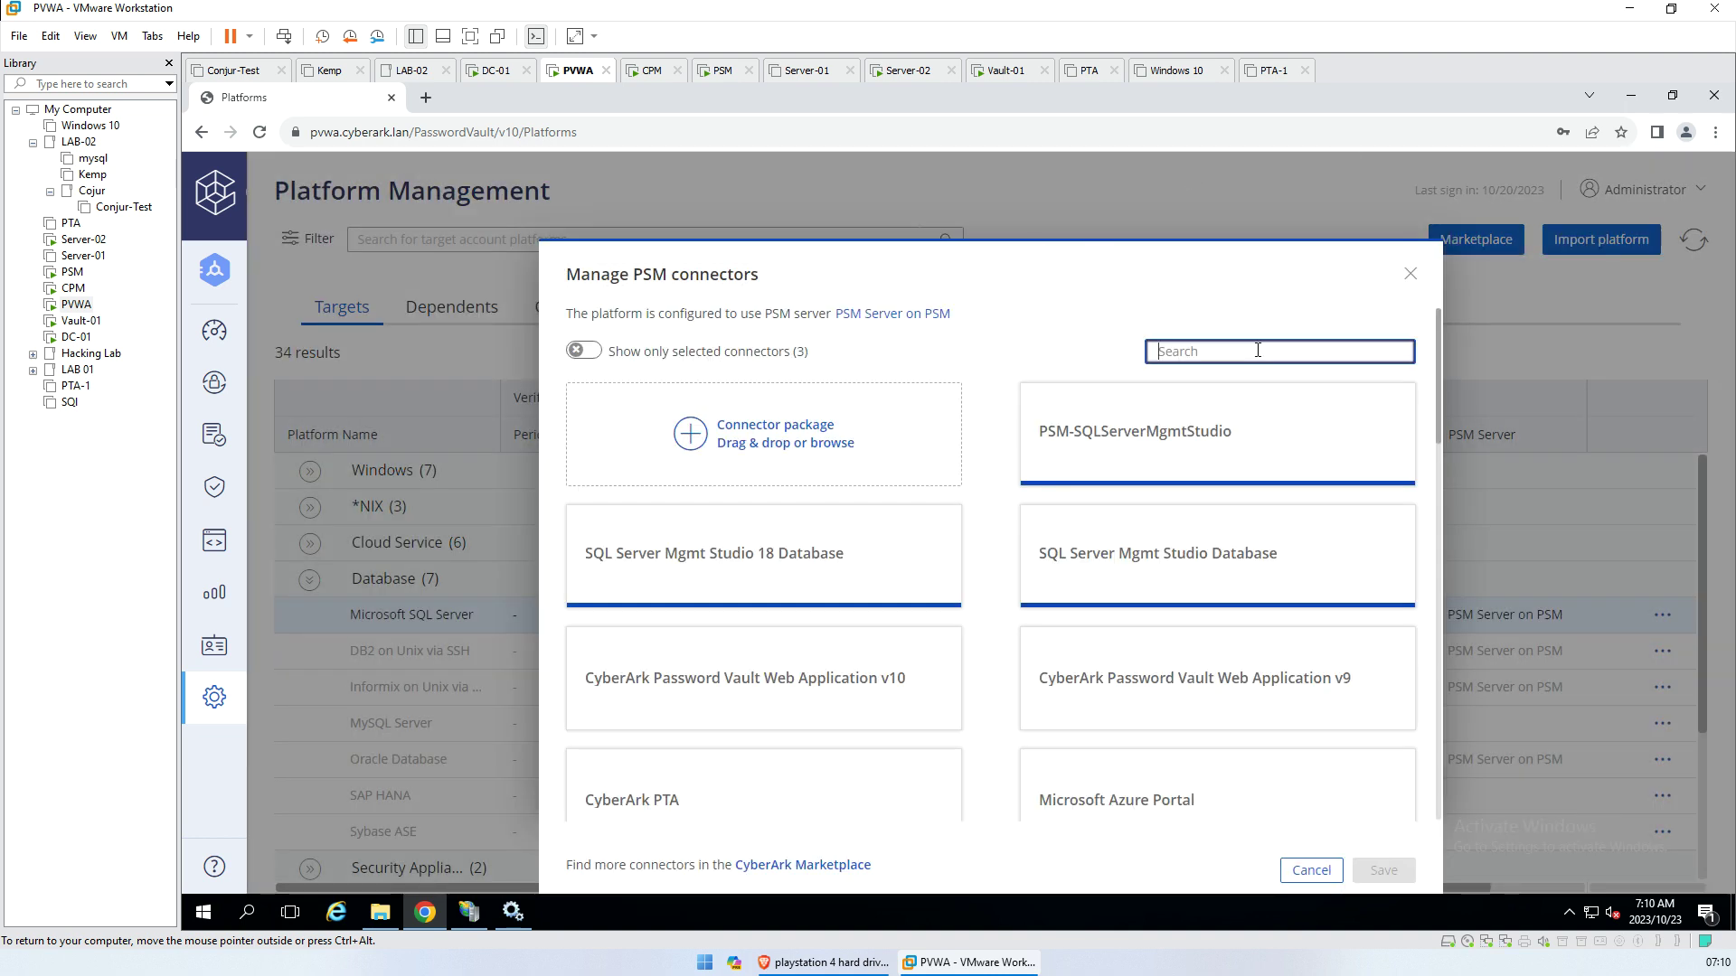
Disassociate the SQL Server Mgmt Studio 18 Database connector from the Microsoft SQL Server platform and save
mouse_move(1191, 568)
mouse_move(845, 543)
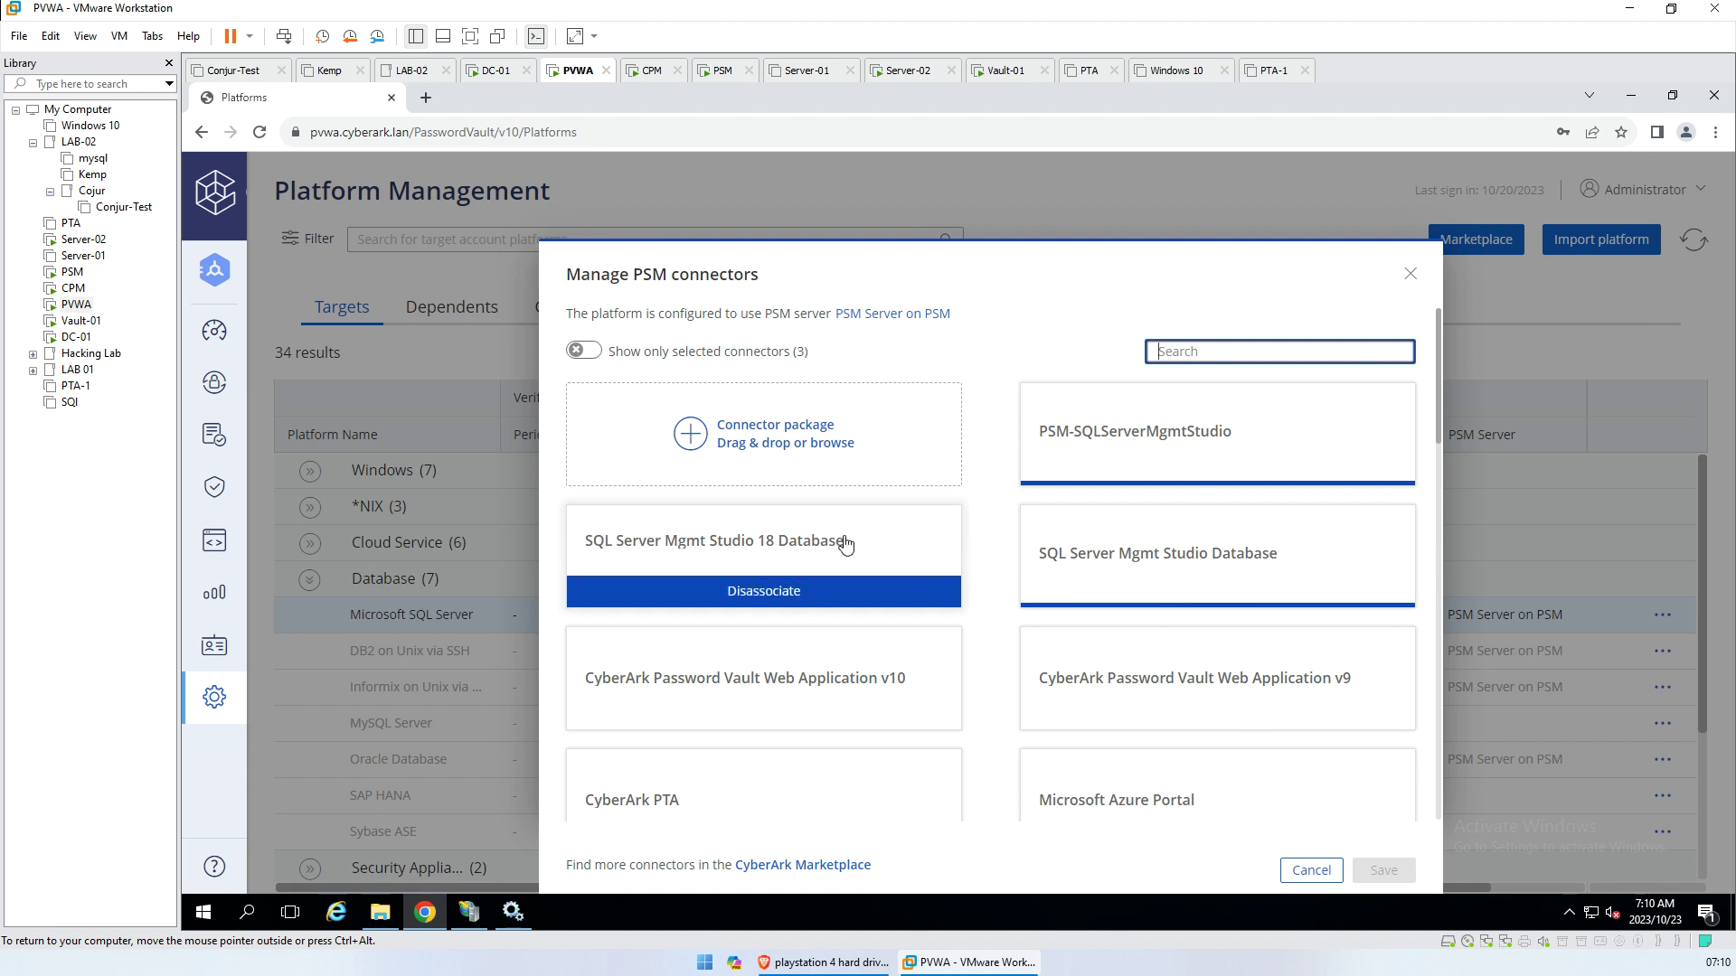
left_click(792, 548)
left_click(792, 549)
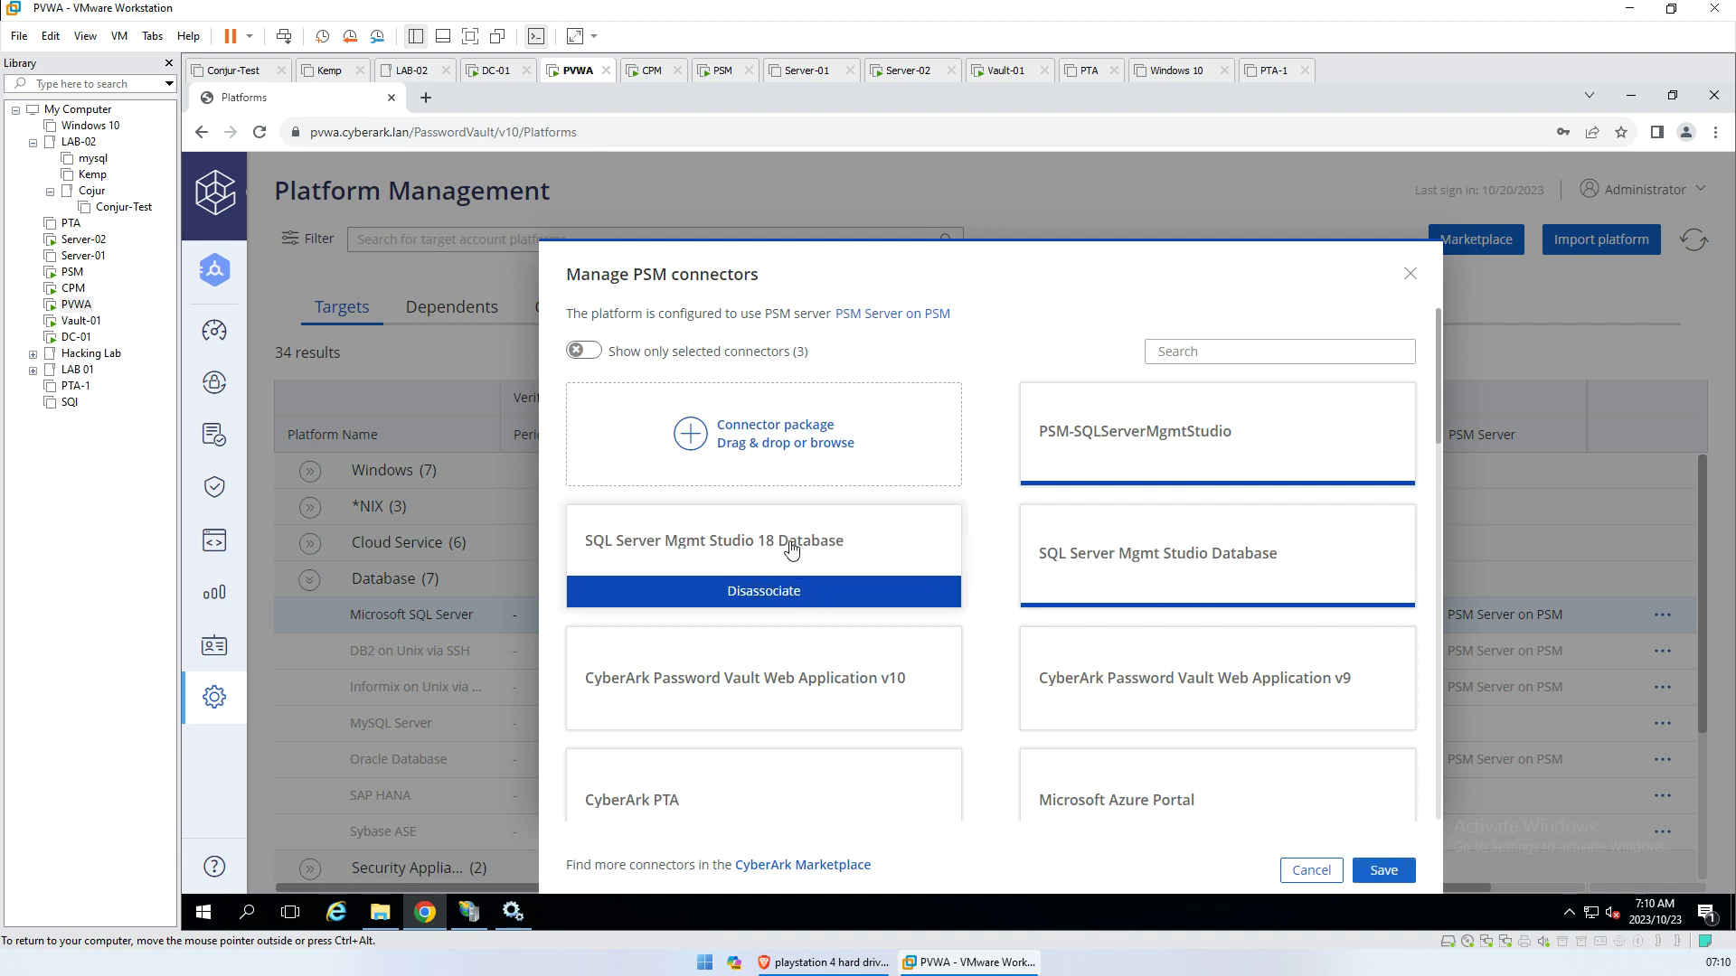
left_click(799, 592)
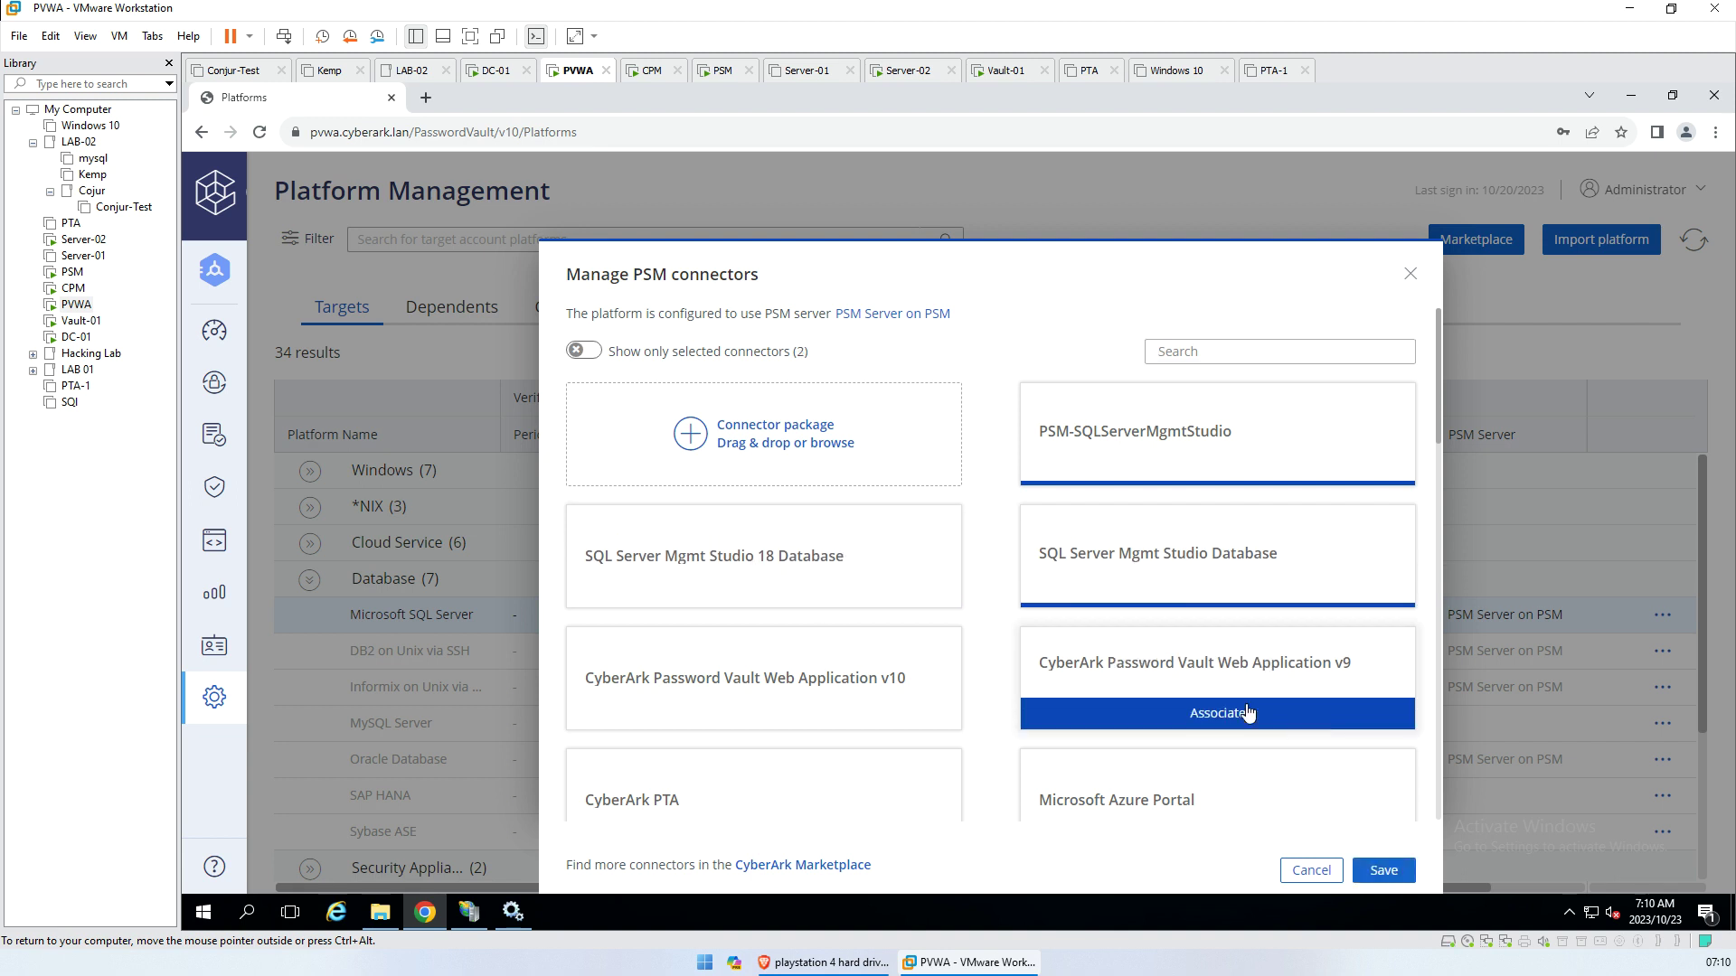
left_click(1388, 872)
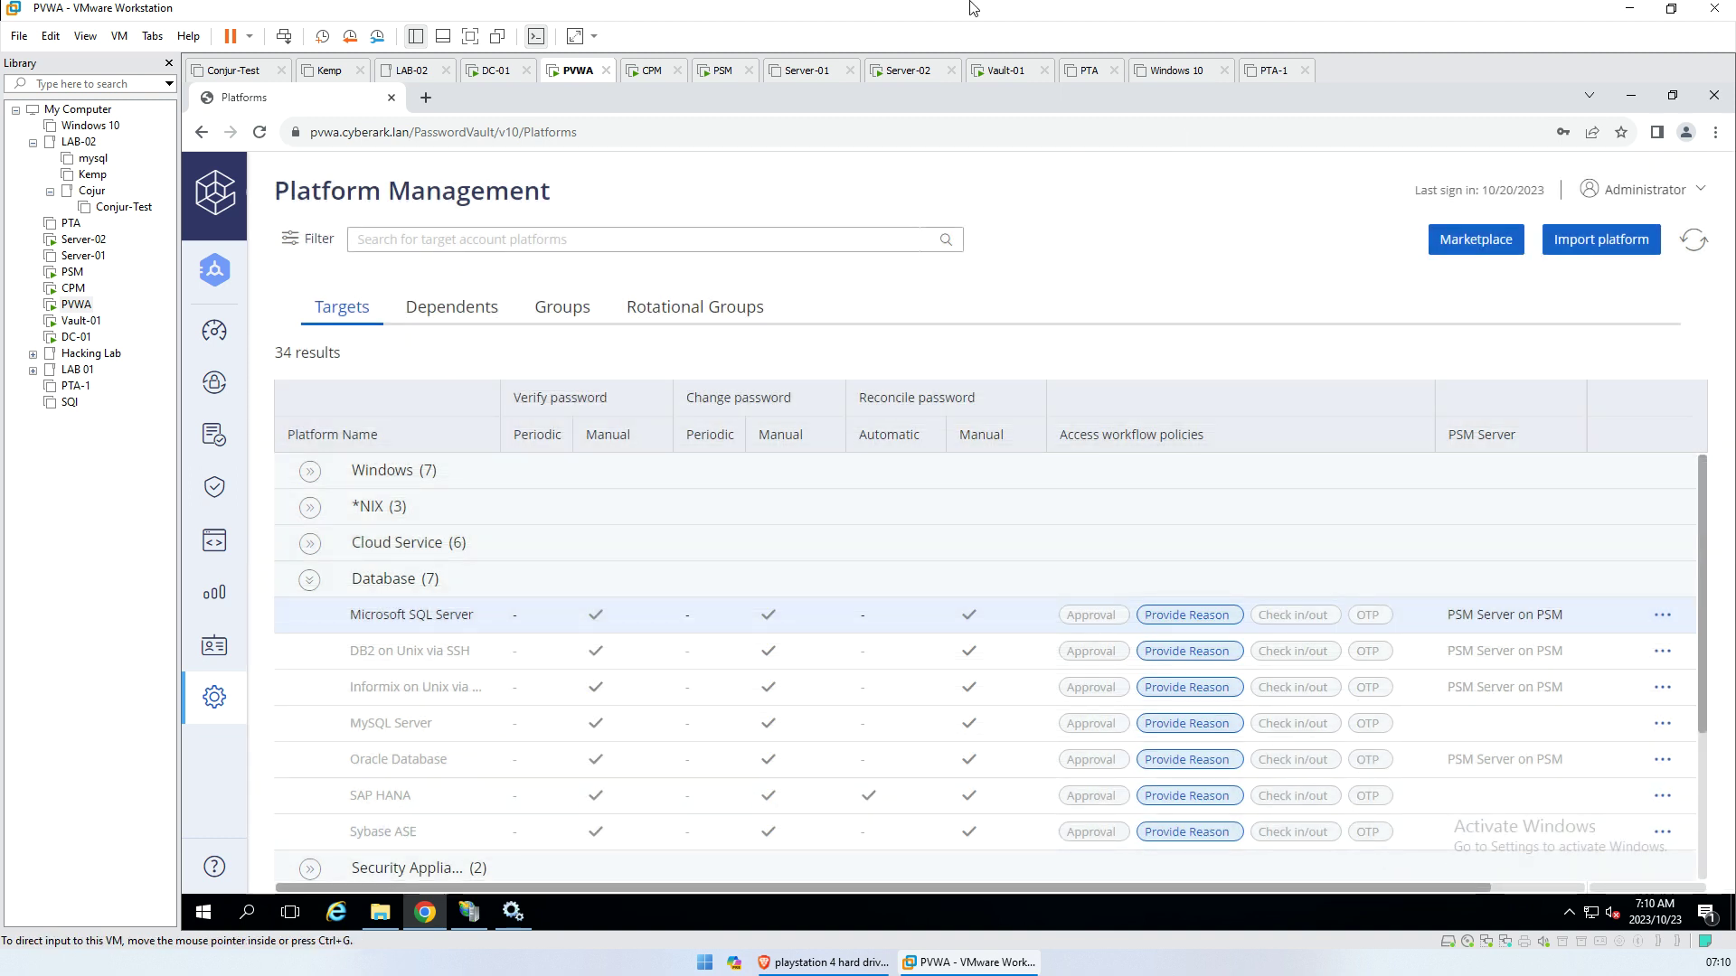
Switch to the PSM machine and restart the CyberArk Privileged Session Manager service
left_click(722, 70)
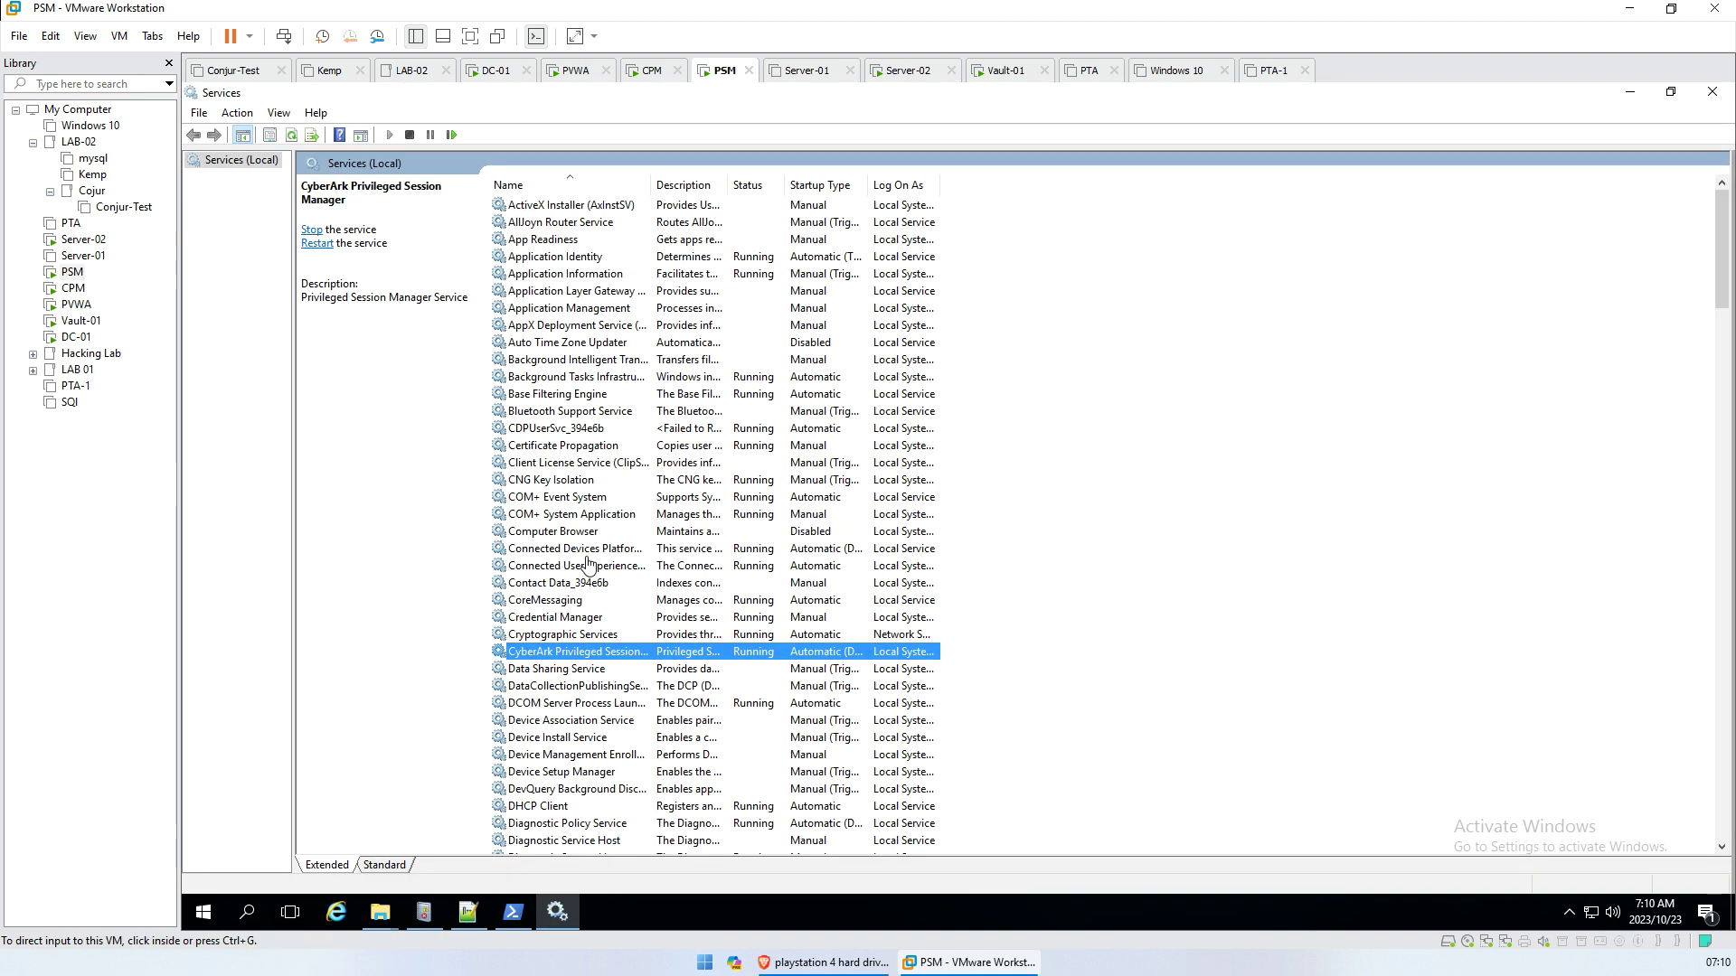
right_click(608, 653)
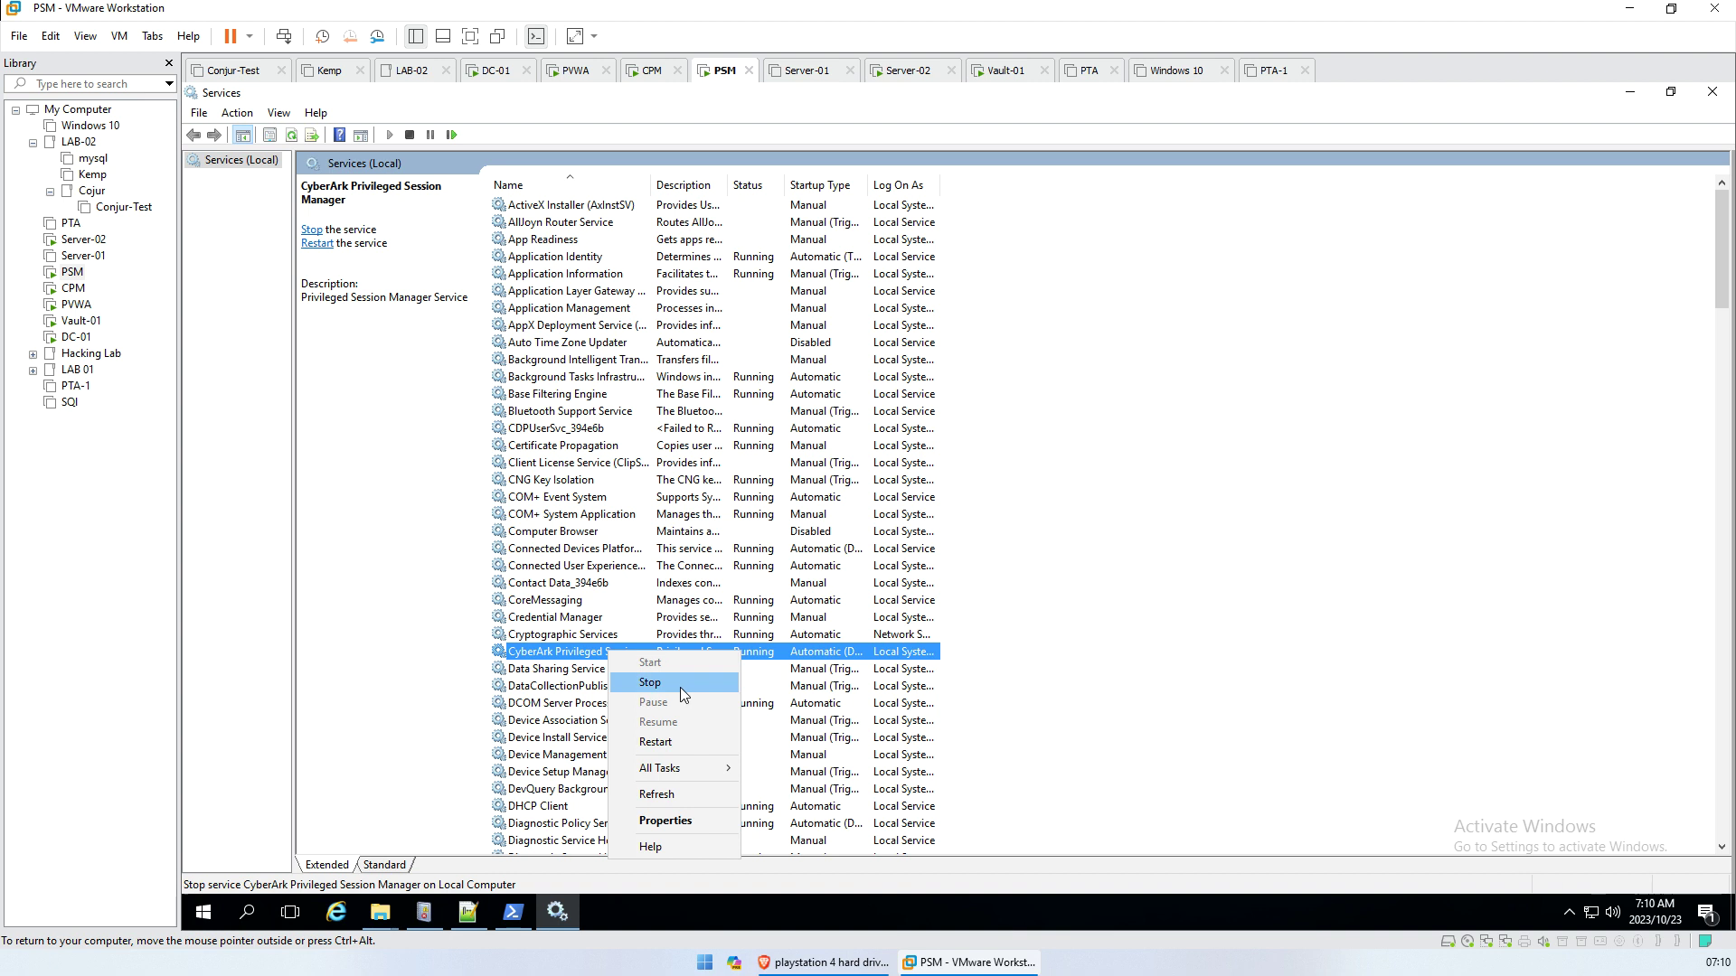
left_click(652, 743)
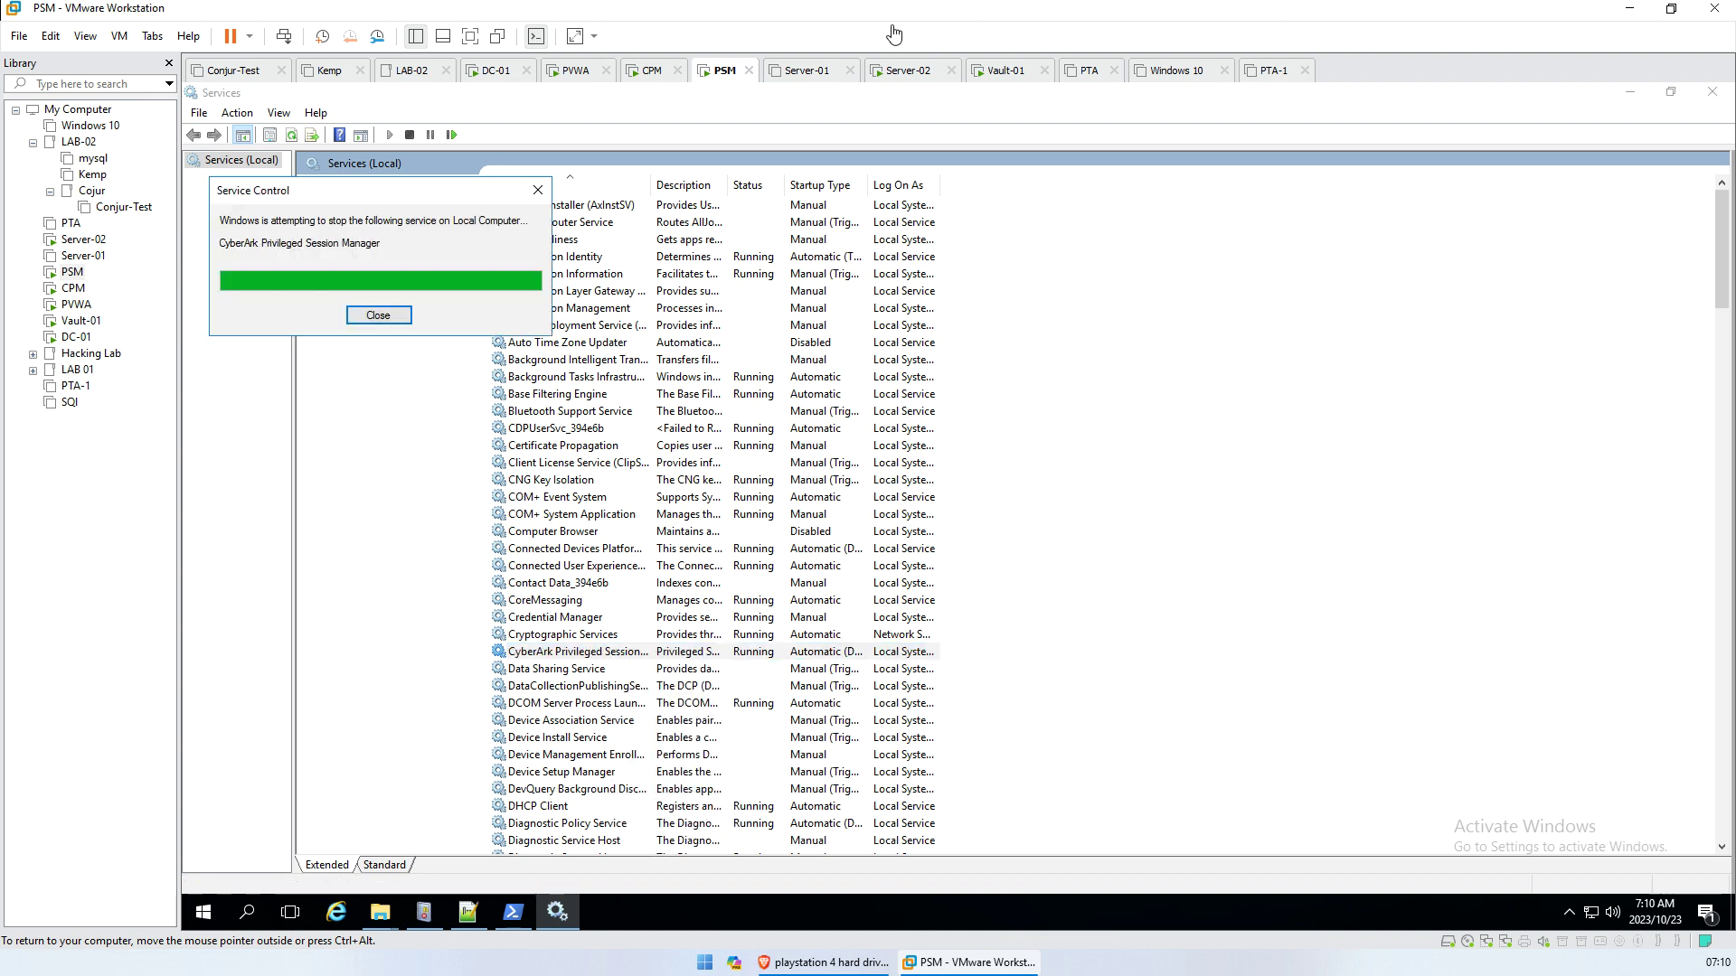
Return to the PVWA machine and check the connection options offered for the sa account in Accounts View
left_click(576, 71)
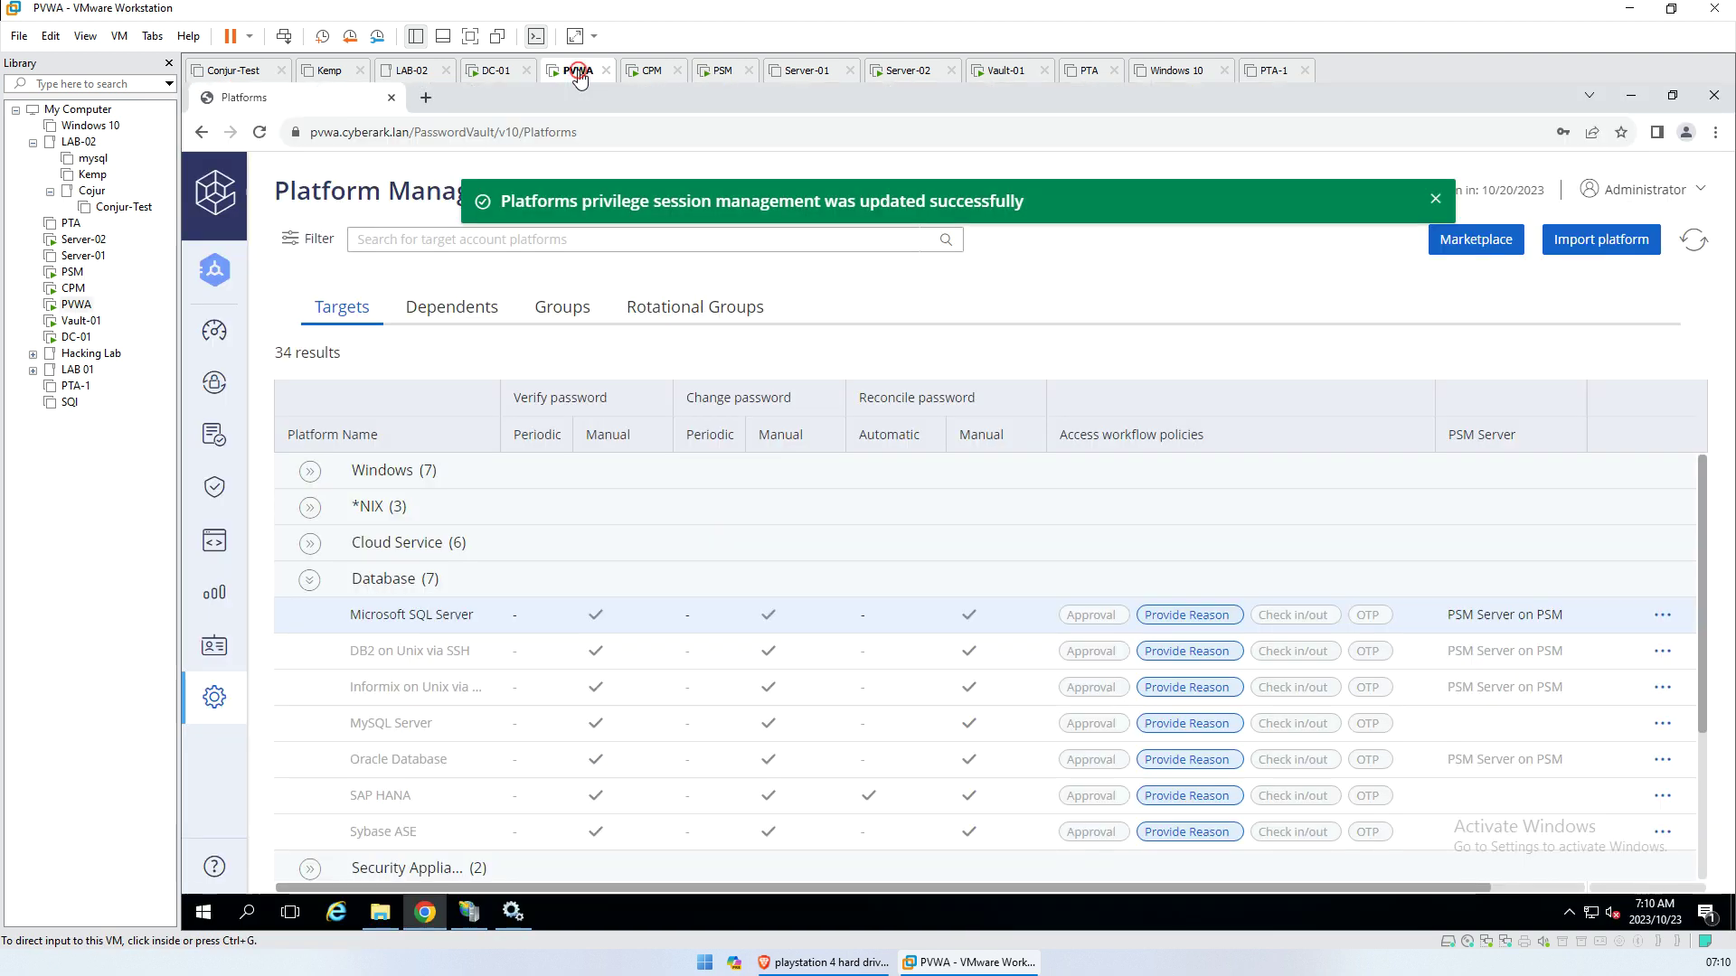
left_click(214, 383)
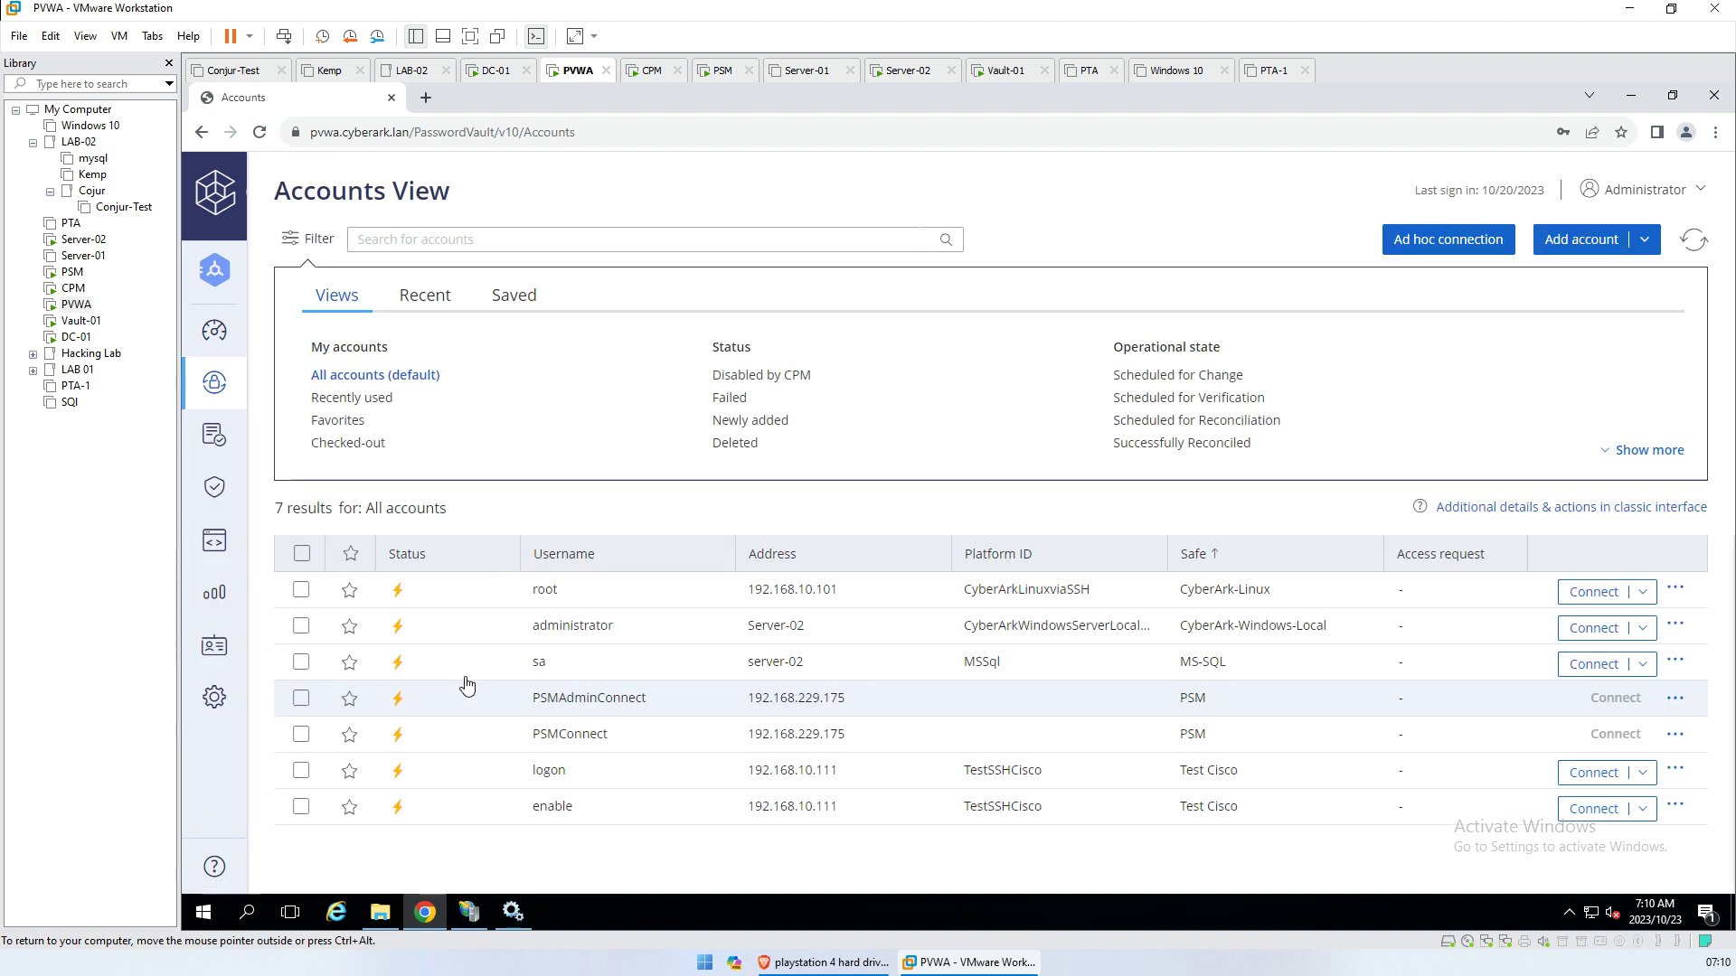
left_click(1642, 664)
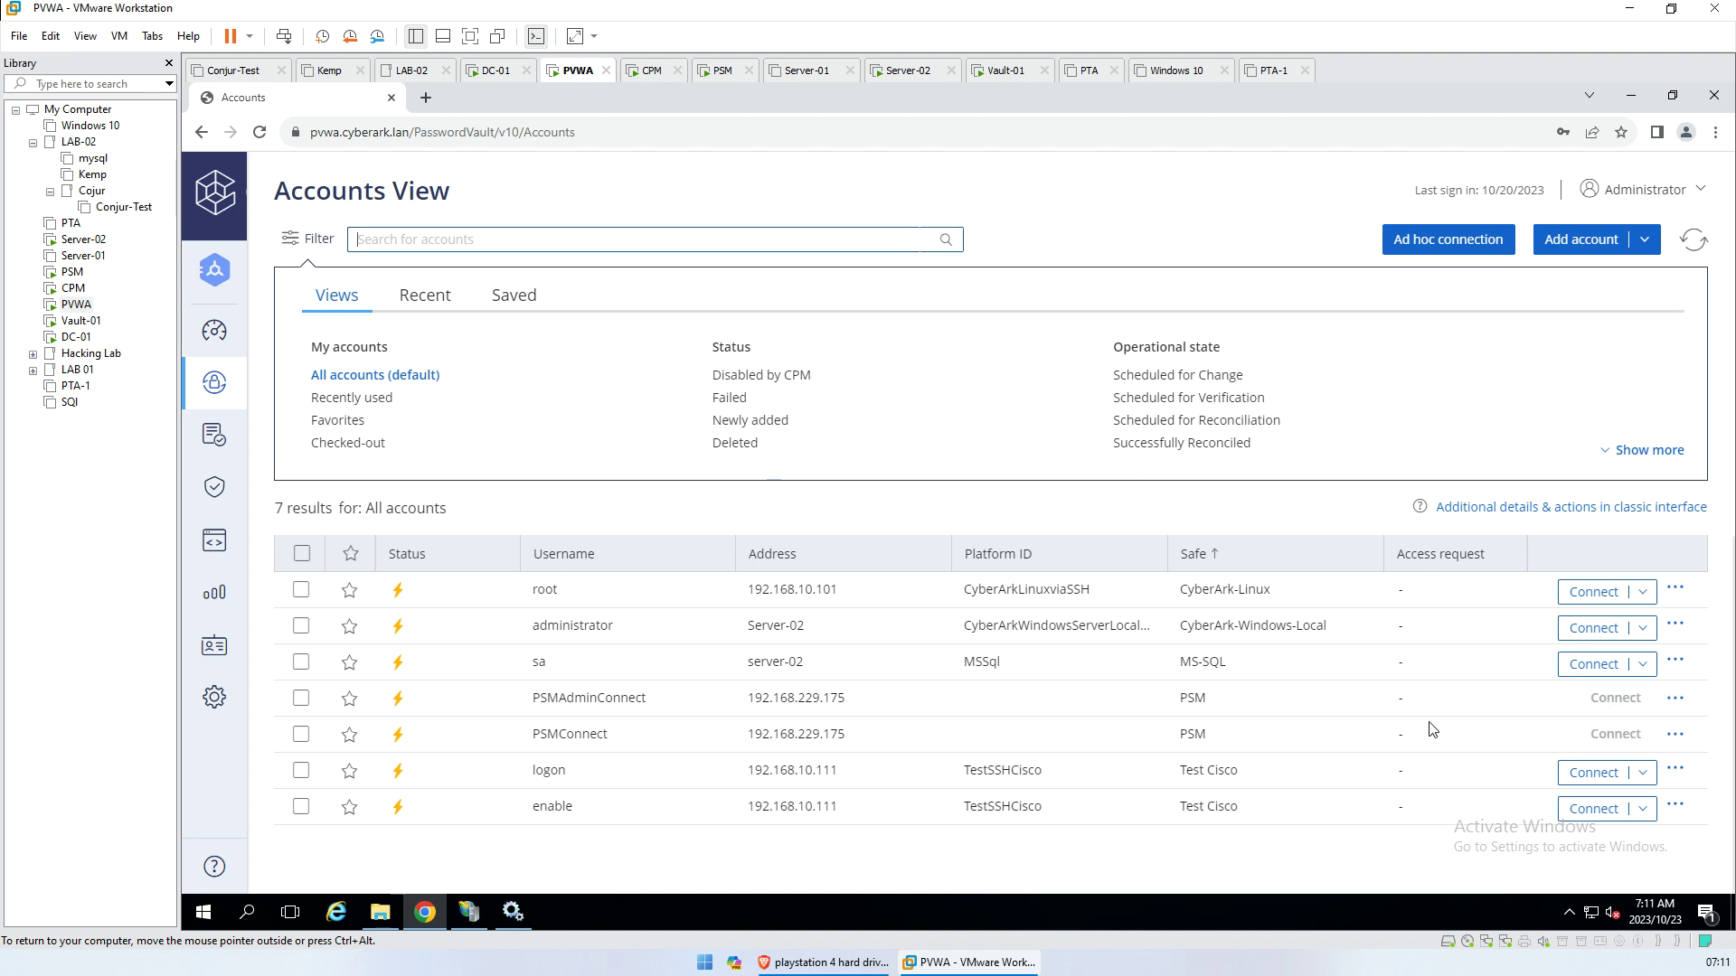
left_click(1653, 671)
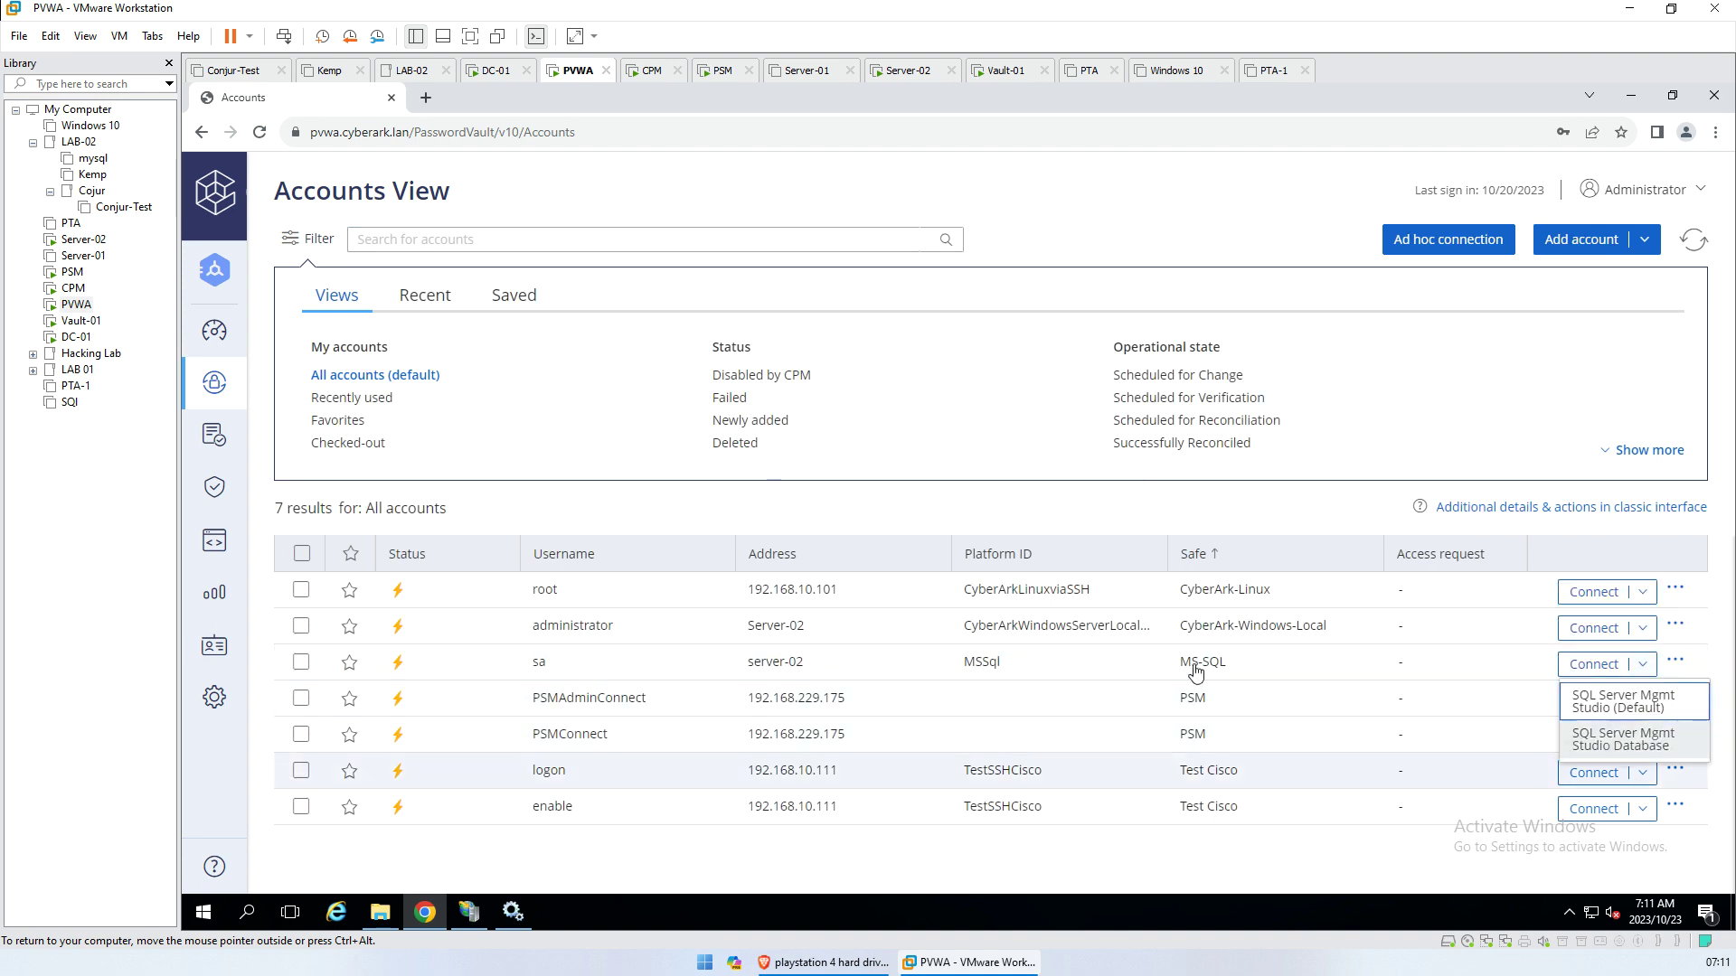
Reopen the Manage PSM connectors dialog for the Microsoft SQL Server platform in Platform Management
left_click(215, 697)
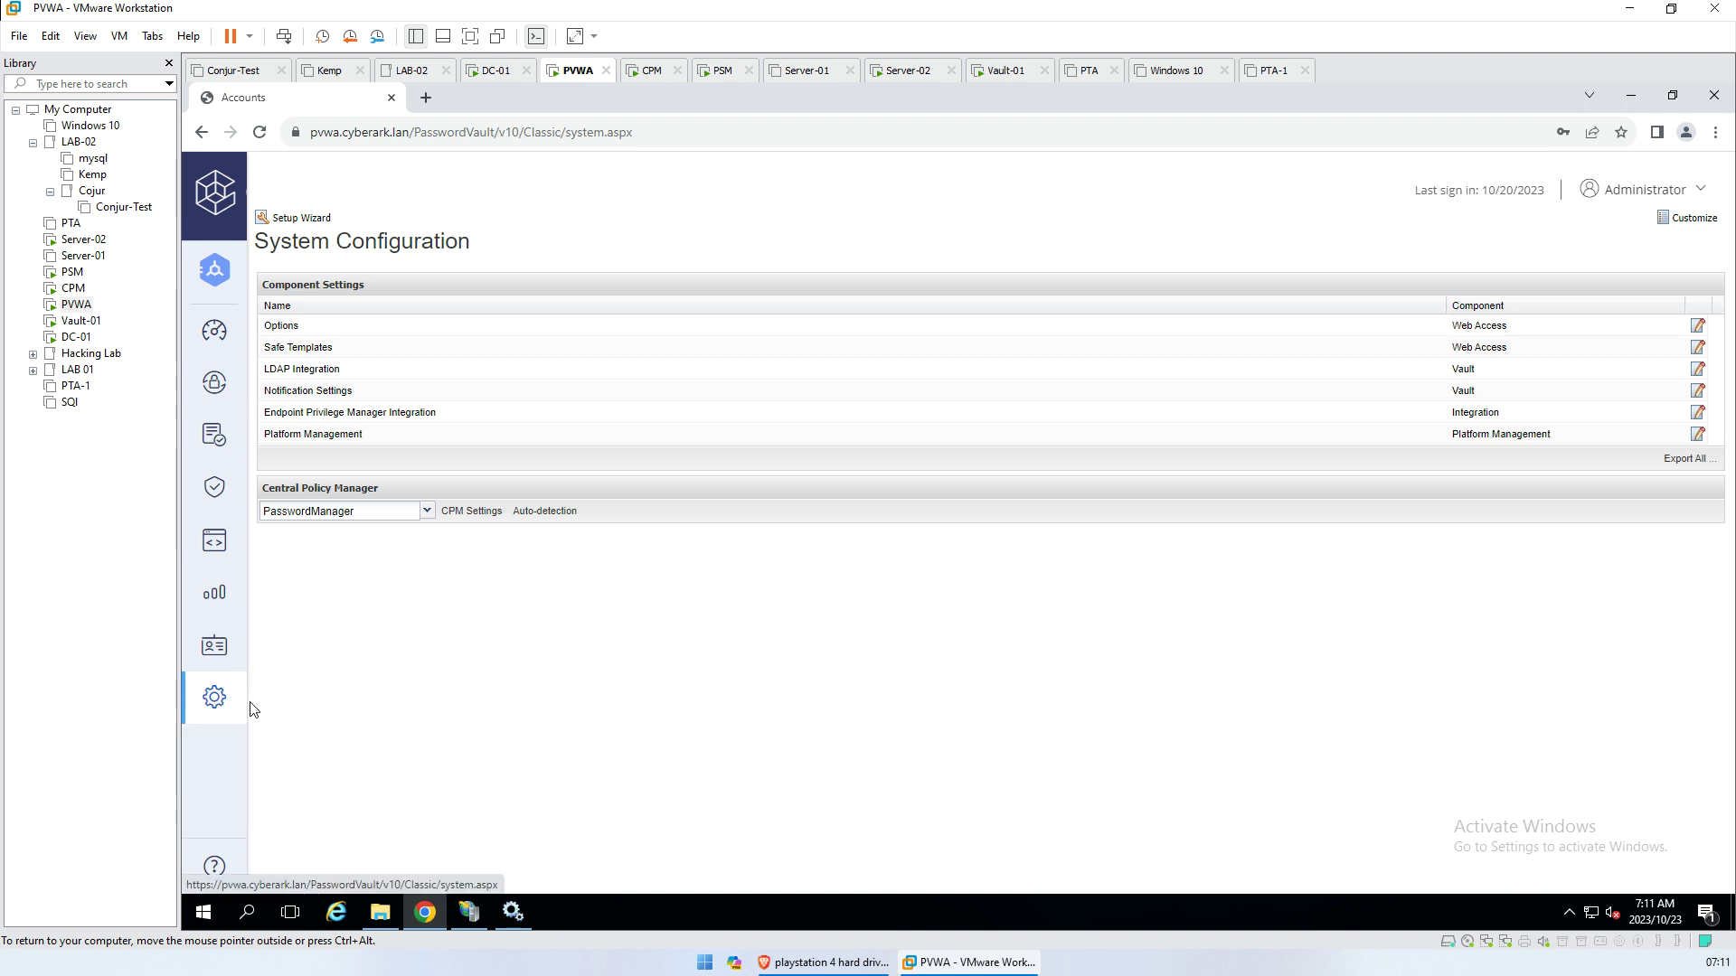
mouse_move(214, 698)
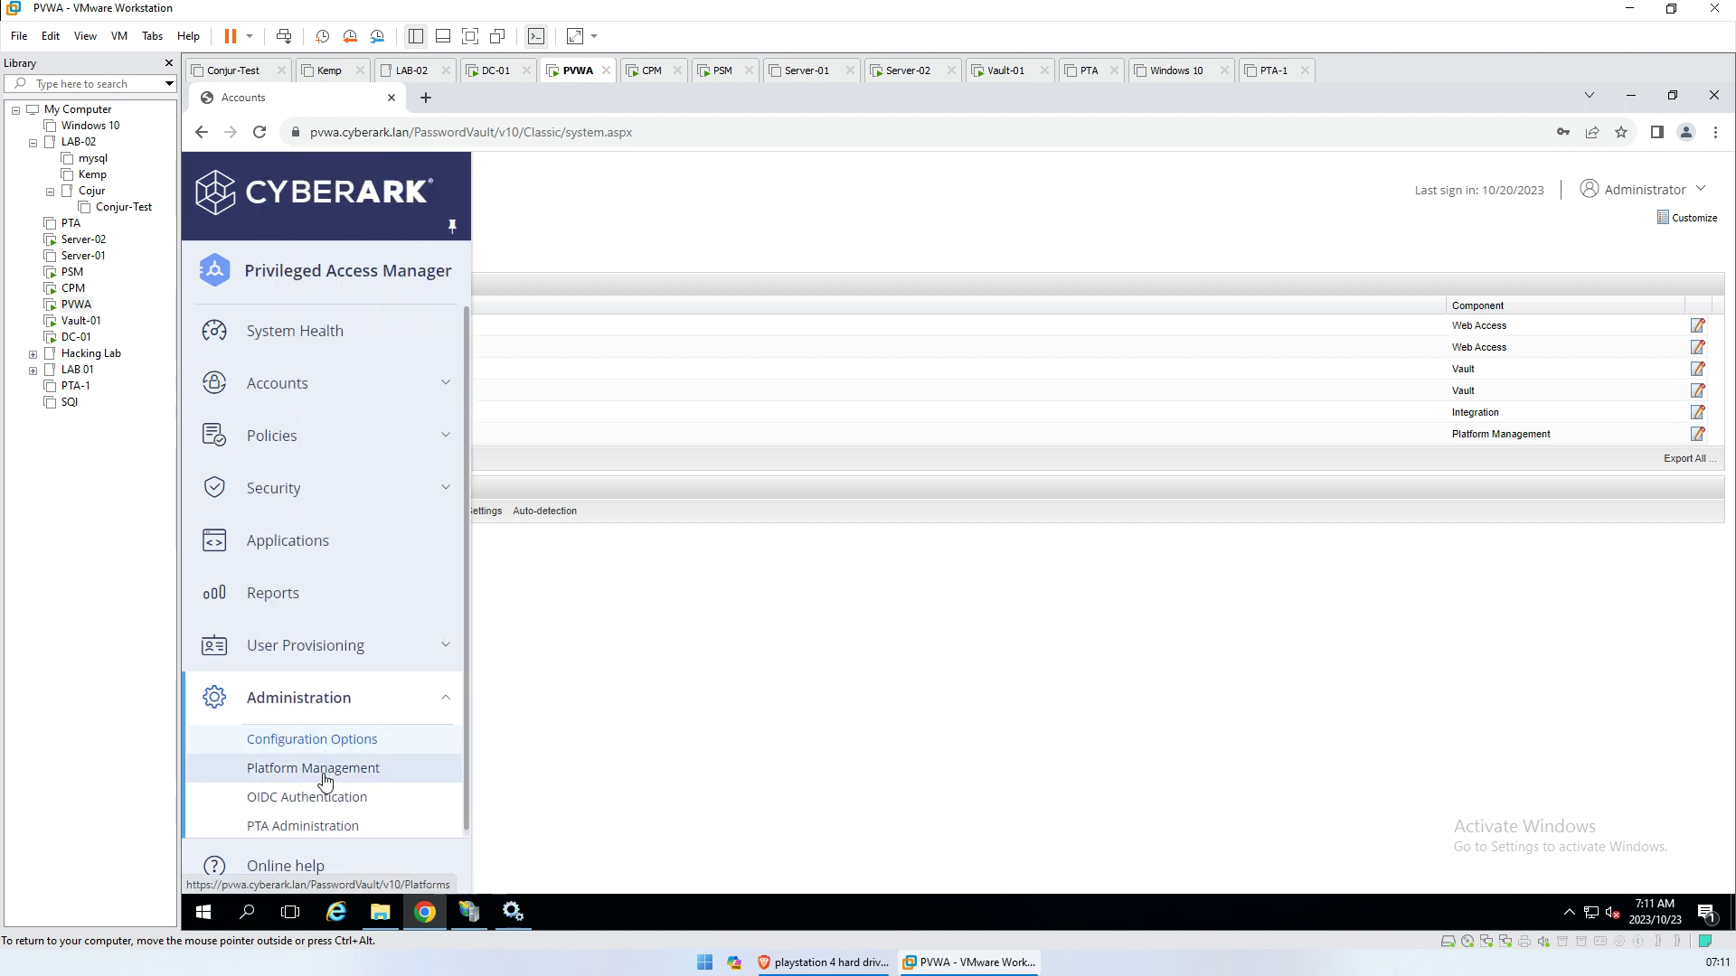
left_click(326, 778)
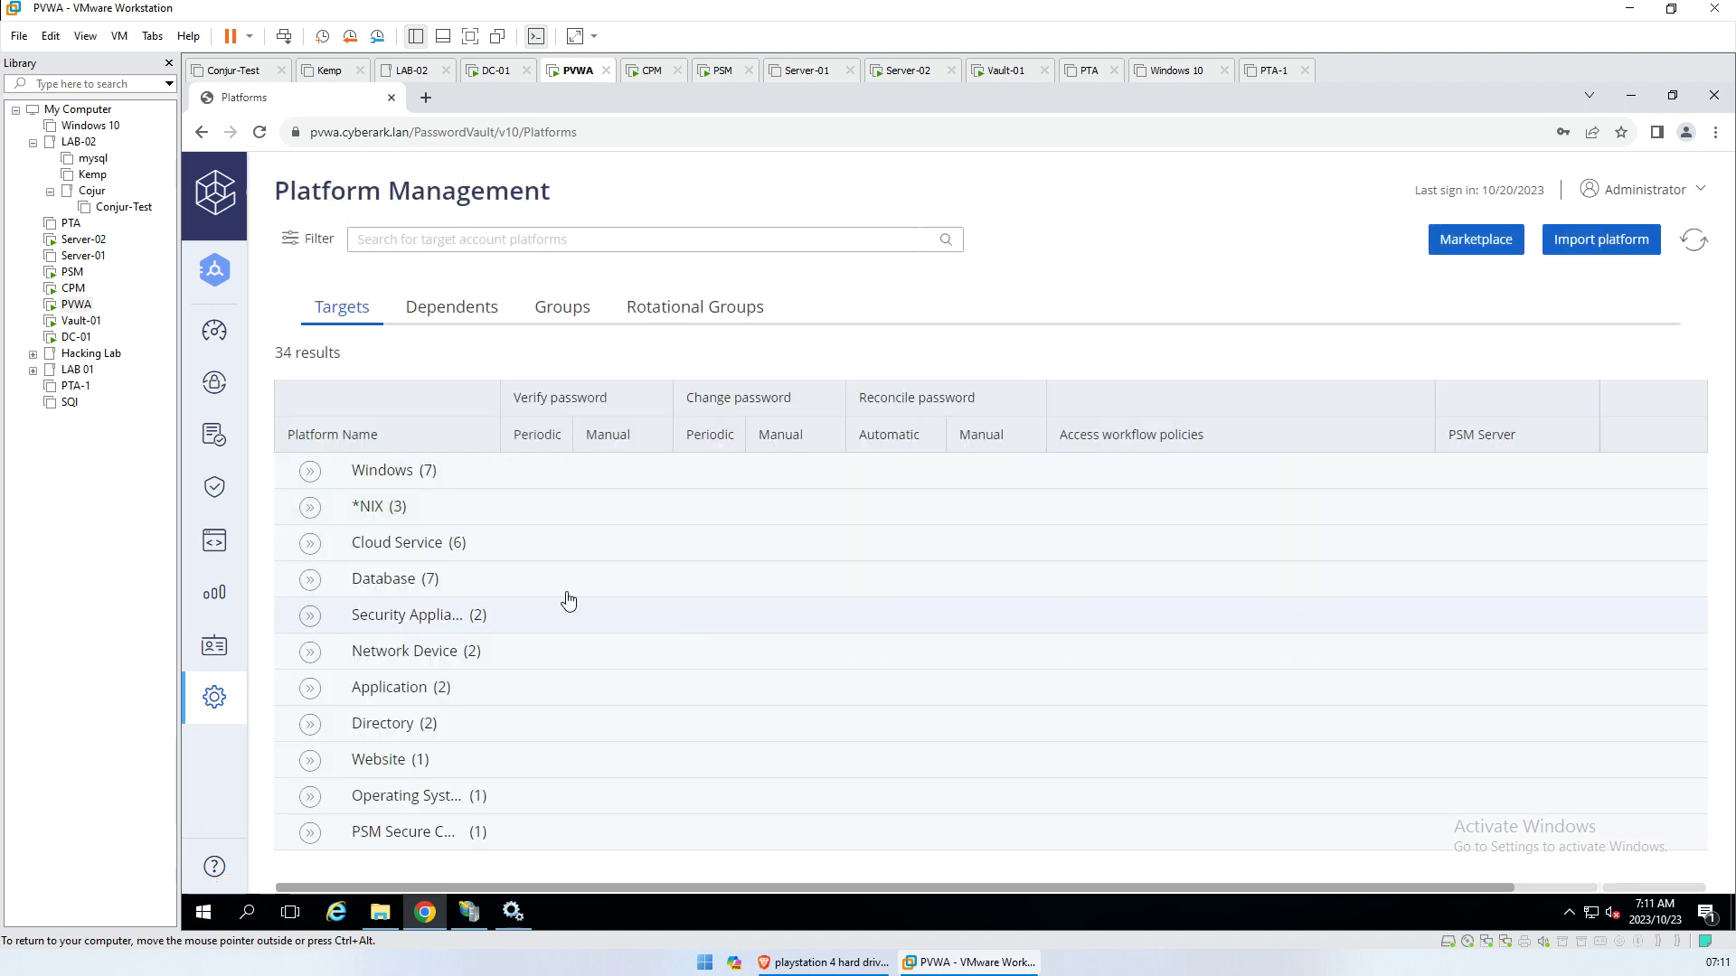
left_click(309, 580)
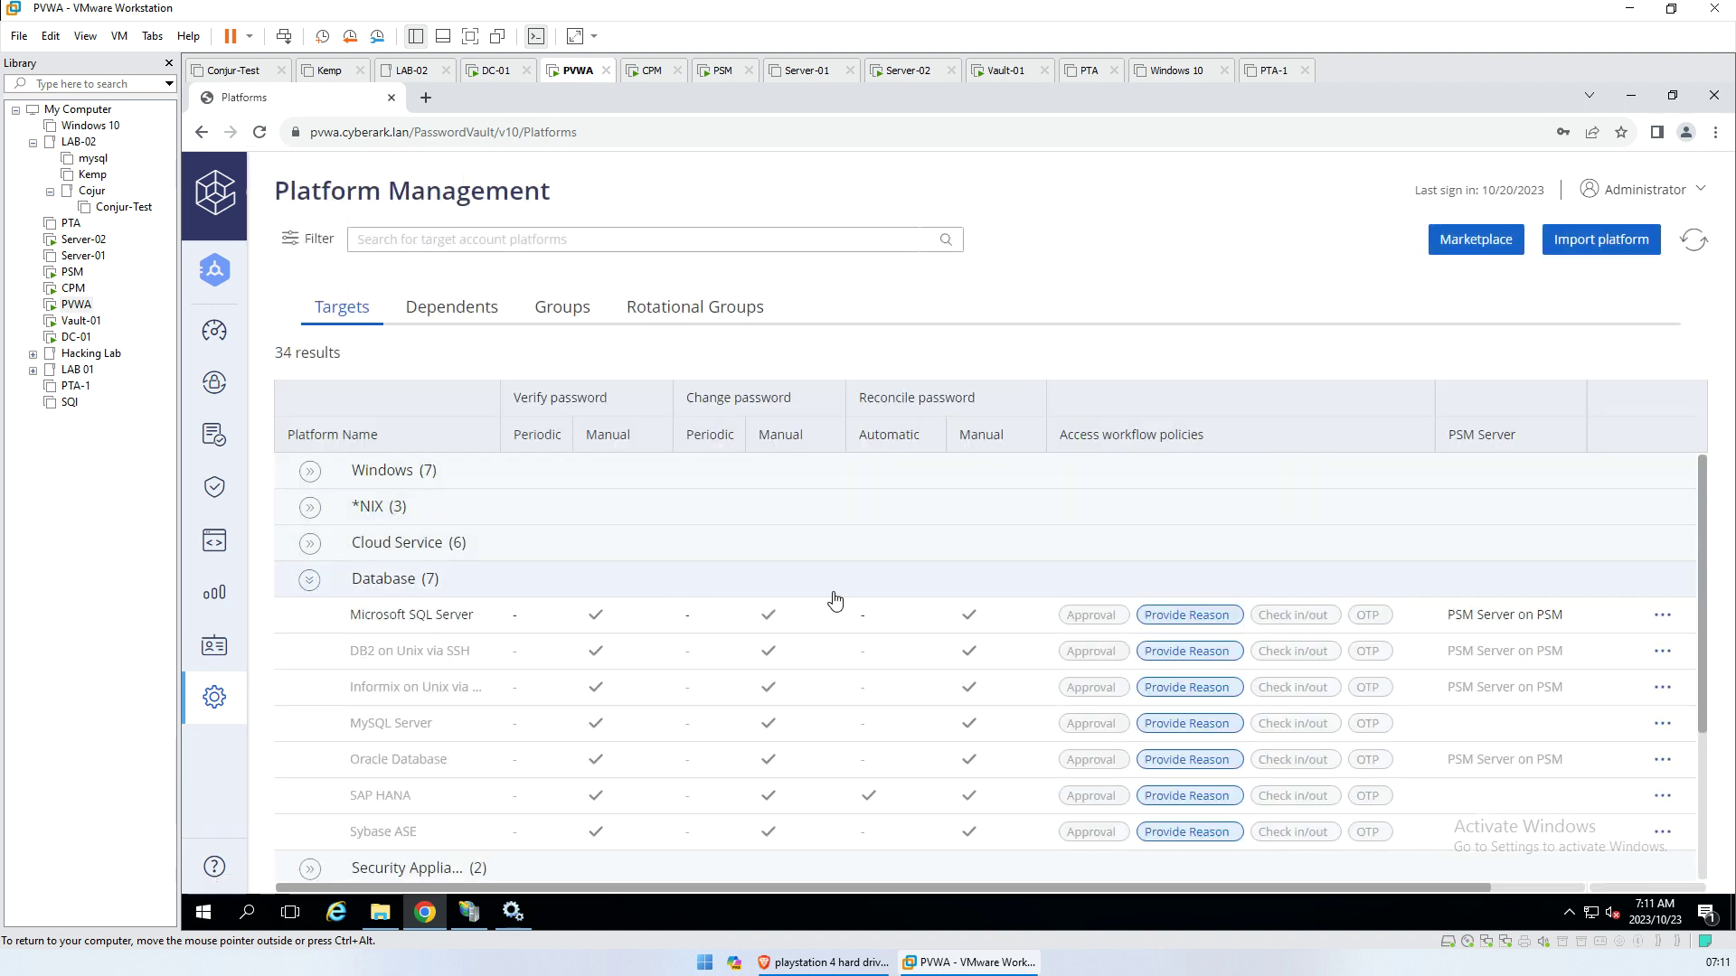
left_click(1661, 616)
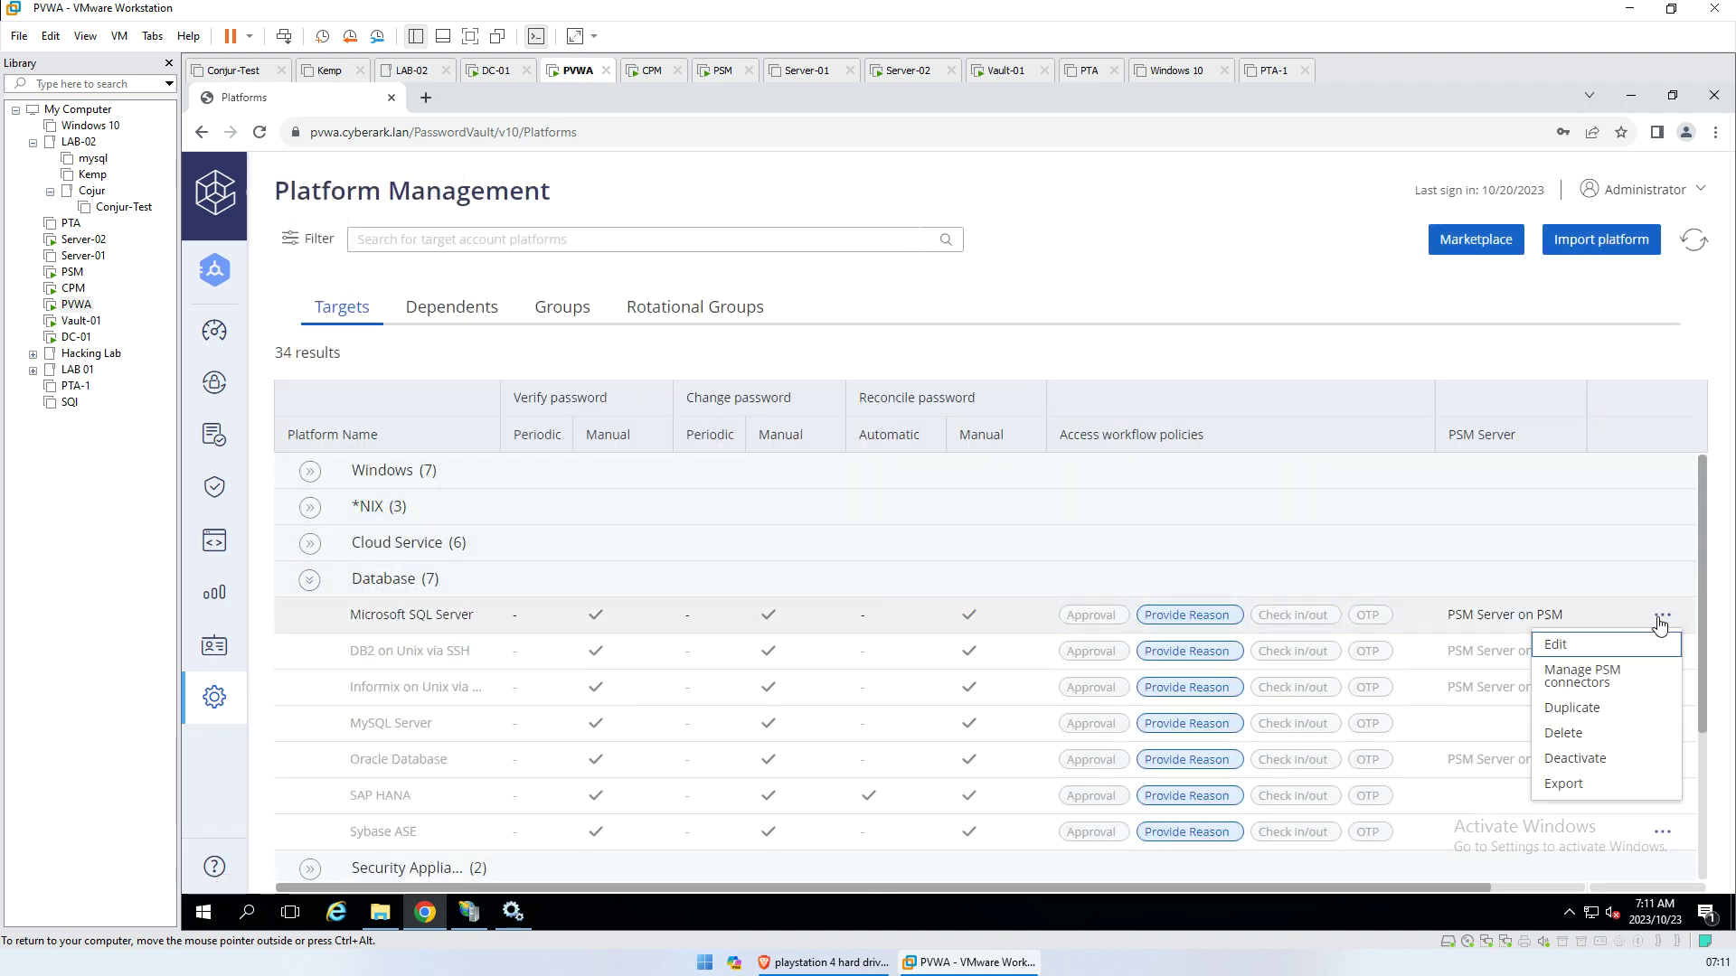
left_click(1603, 674)
Search the connectors for "sql", associate SQL Server Mgmt Studio 18 Database with the platform, and save
left_click(1235, 354)
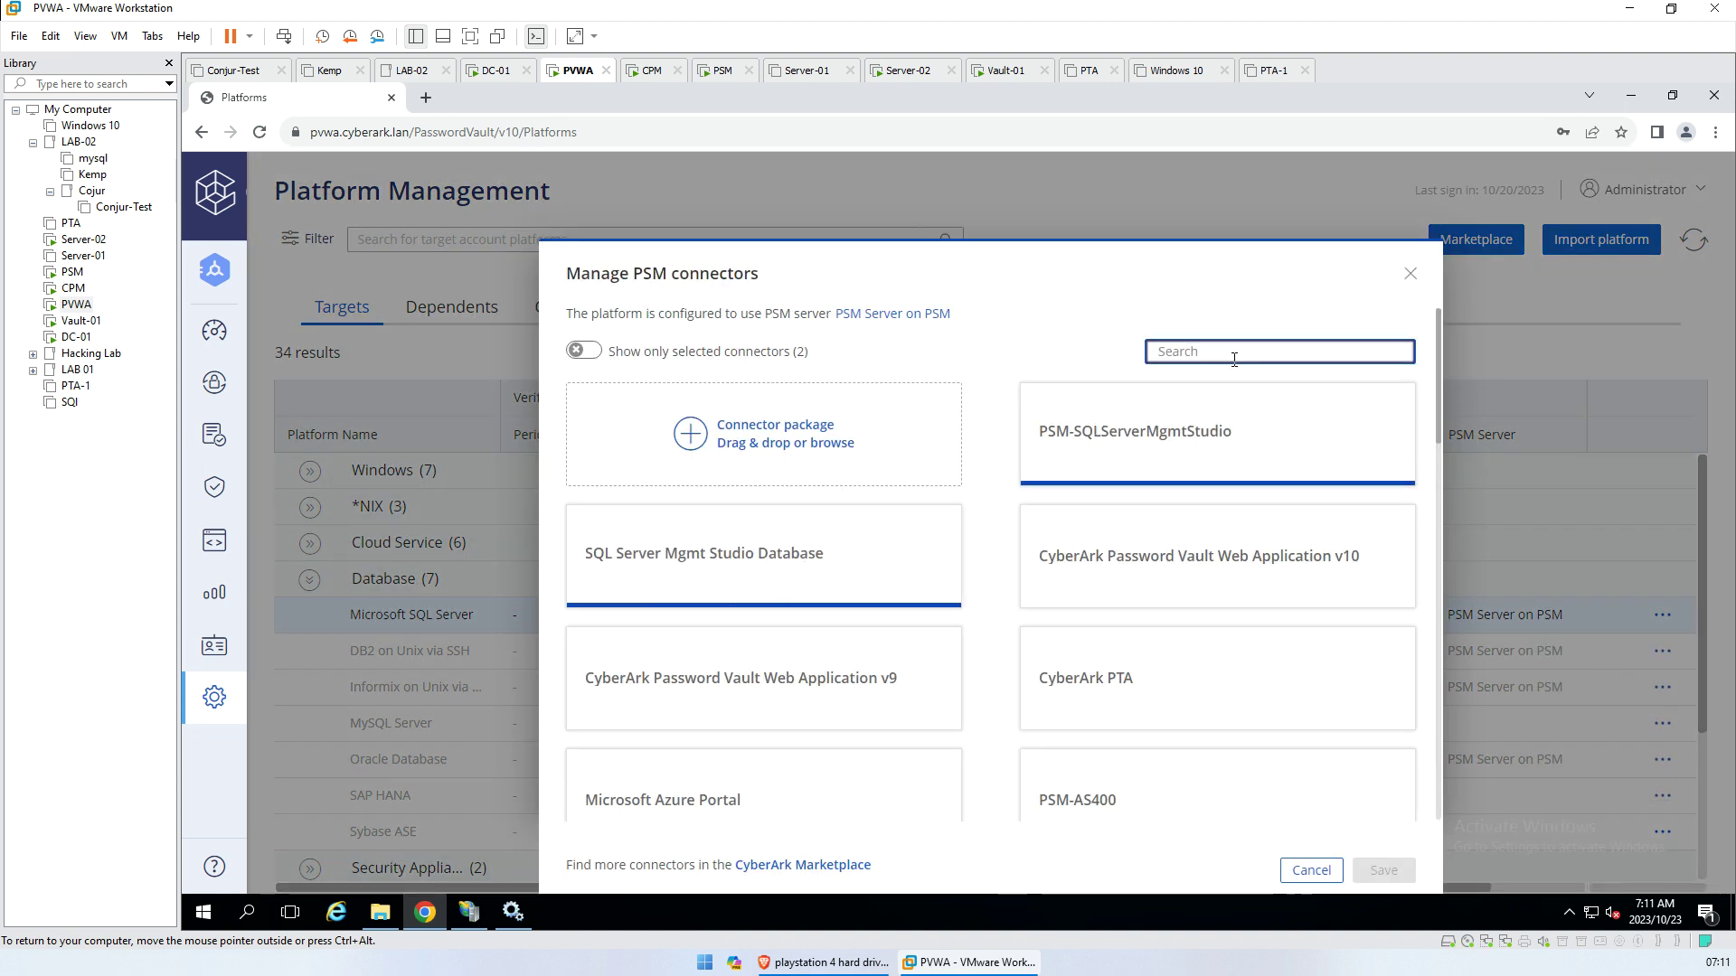
type("sql")
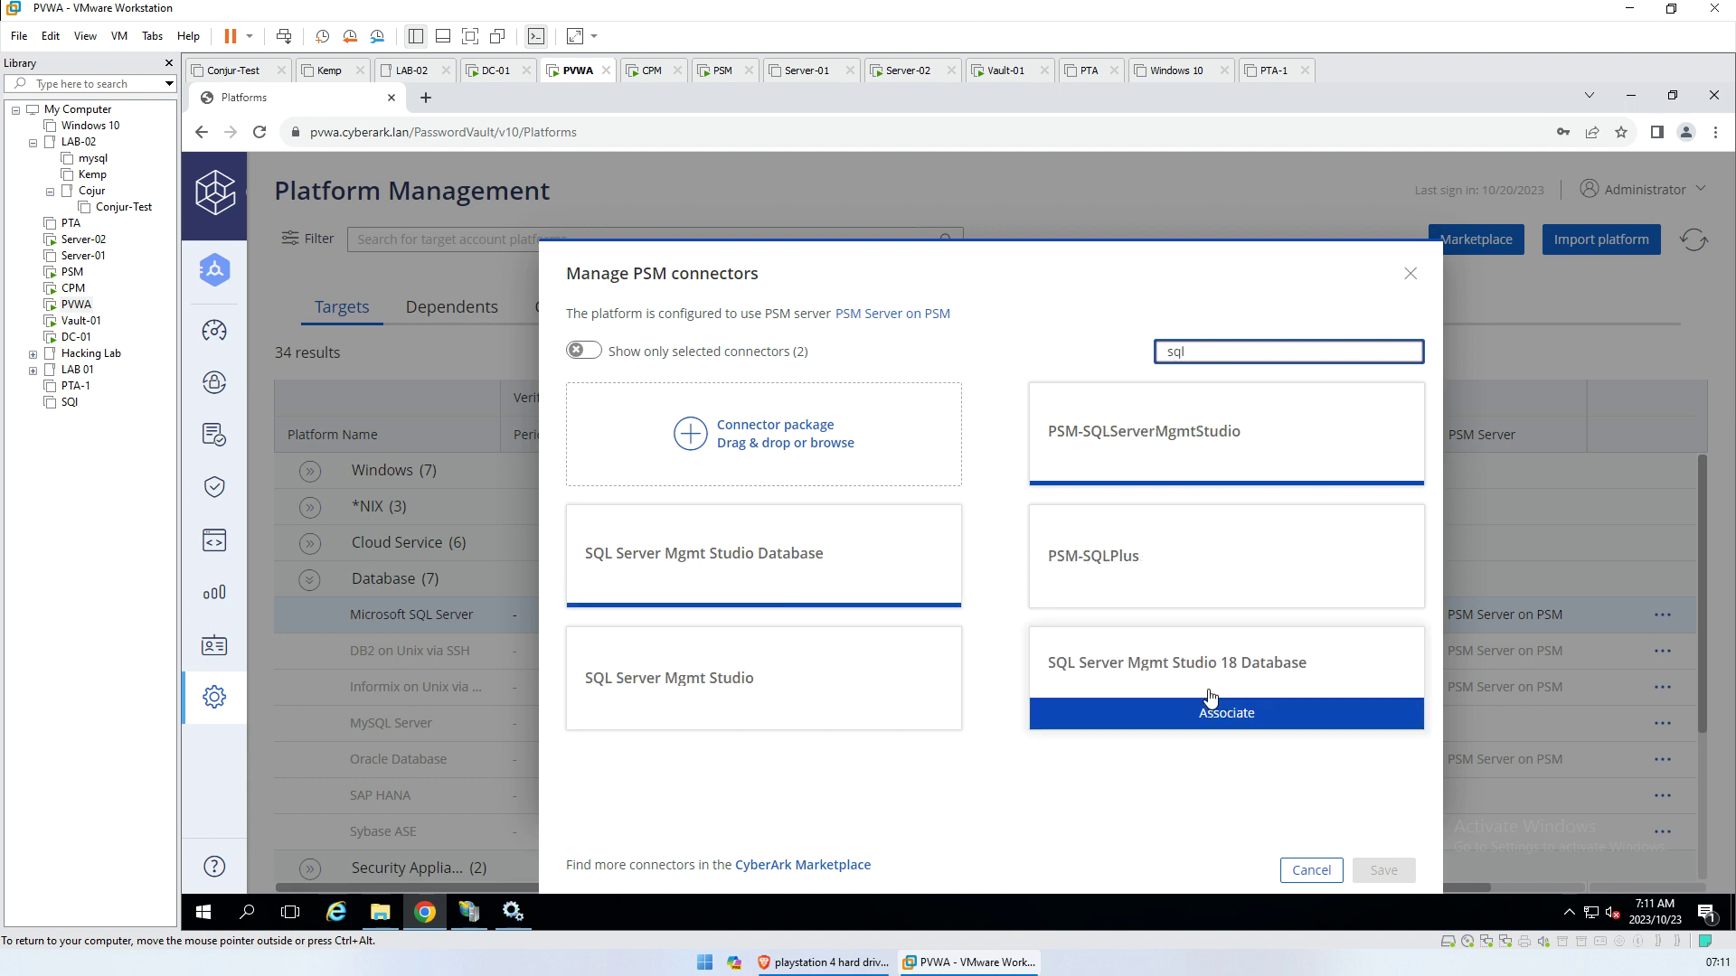
left_click(1222, 705)
left_click(1383, 871)
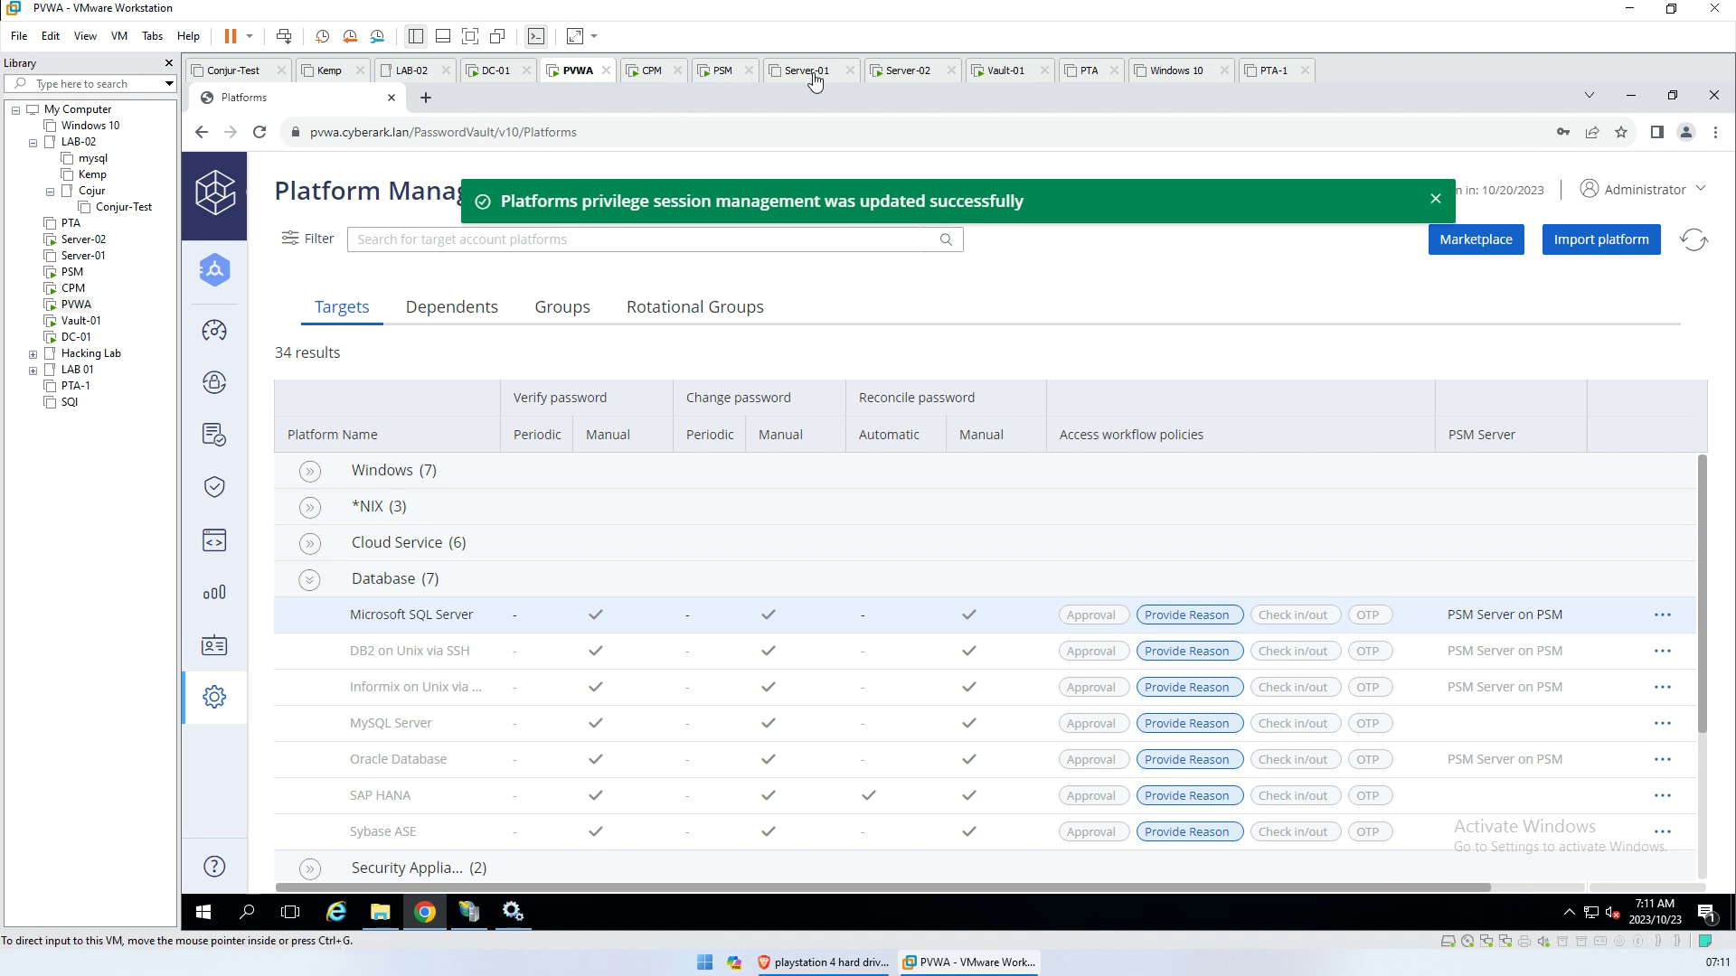
On the PSM machine, stop the CyberArk Privileged Session Manager service and start it again
left_click(720, 73)
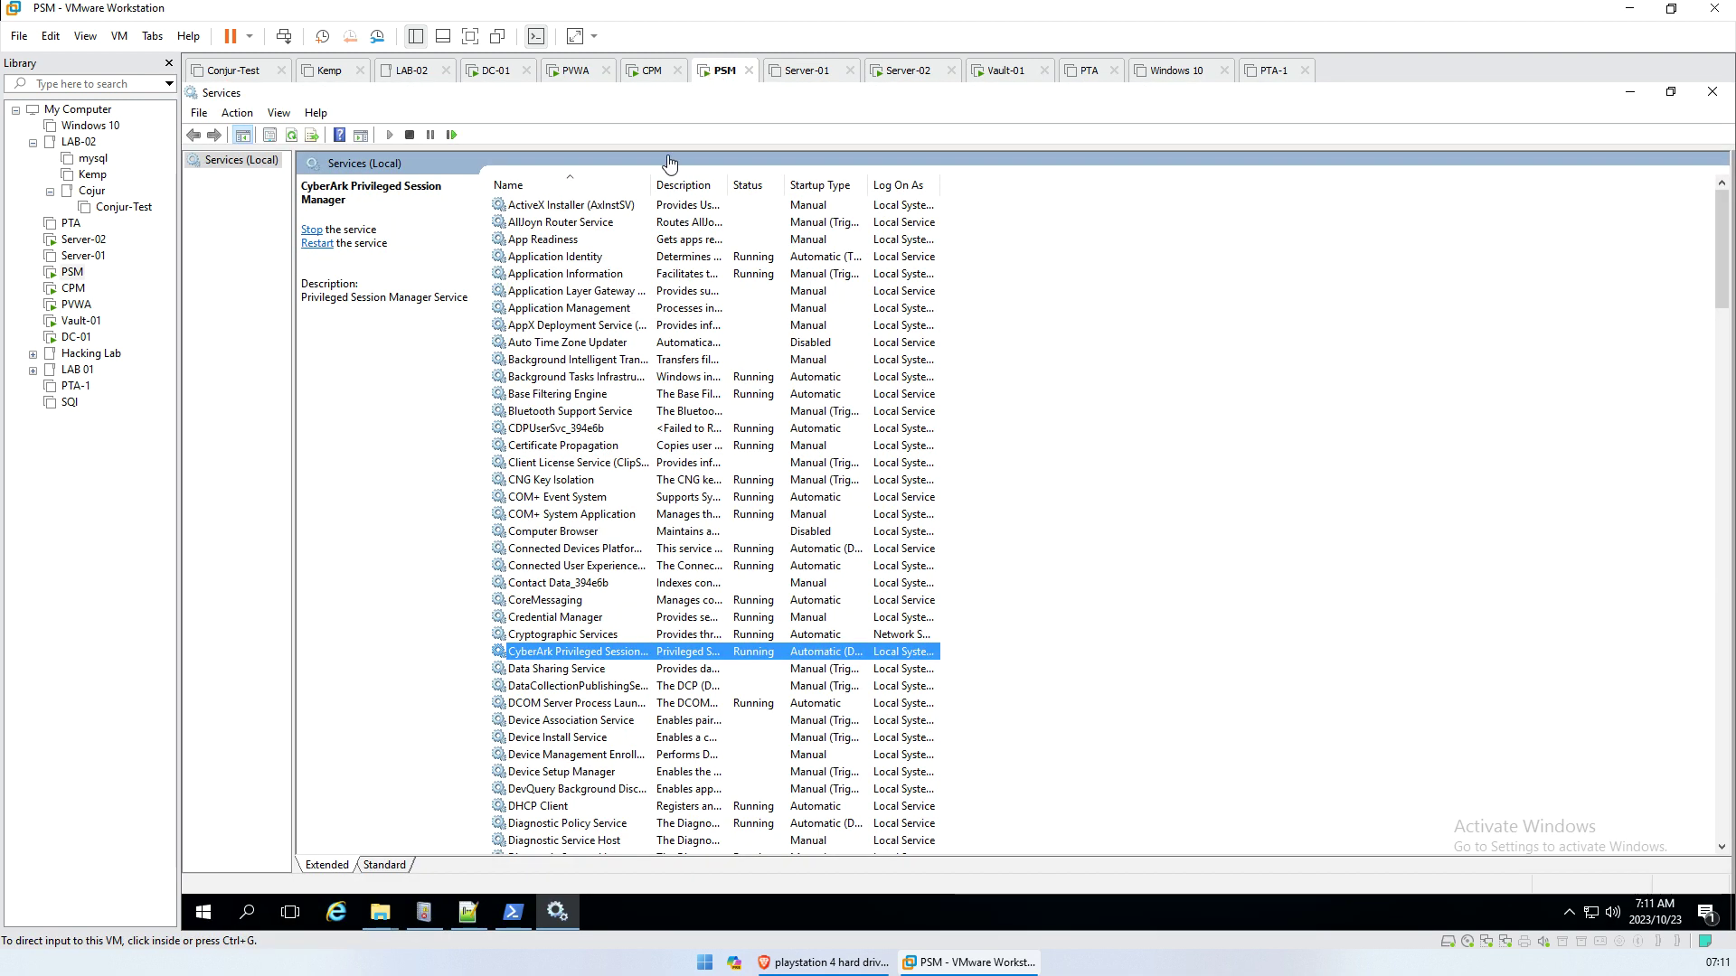
right_click(665, 653)
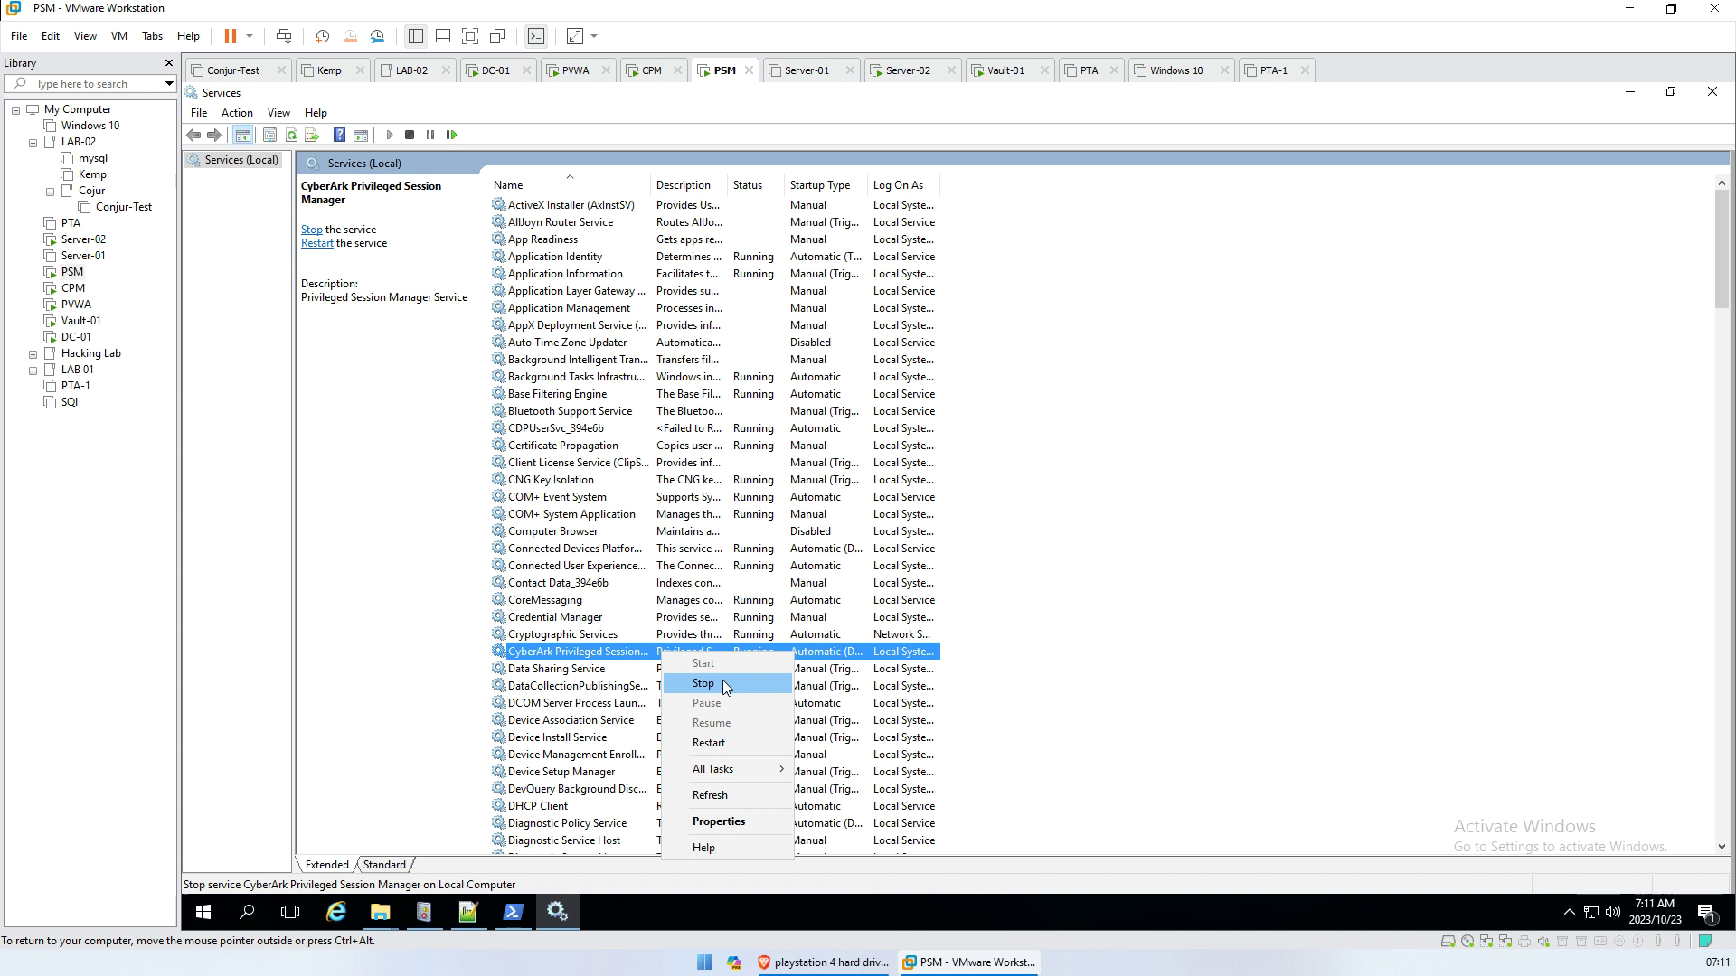
left_click(719, 679)
right_click(716, 654)
left_click(737, 662)
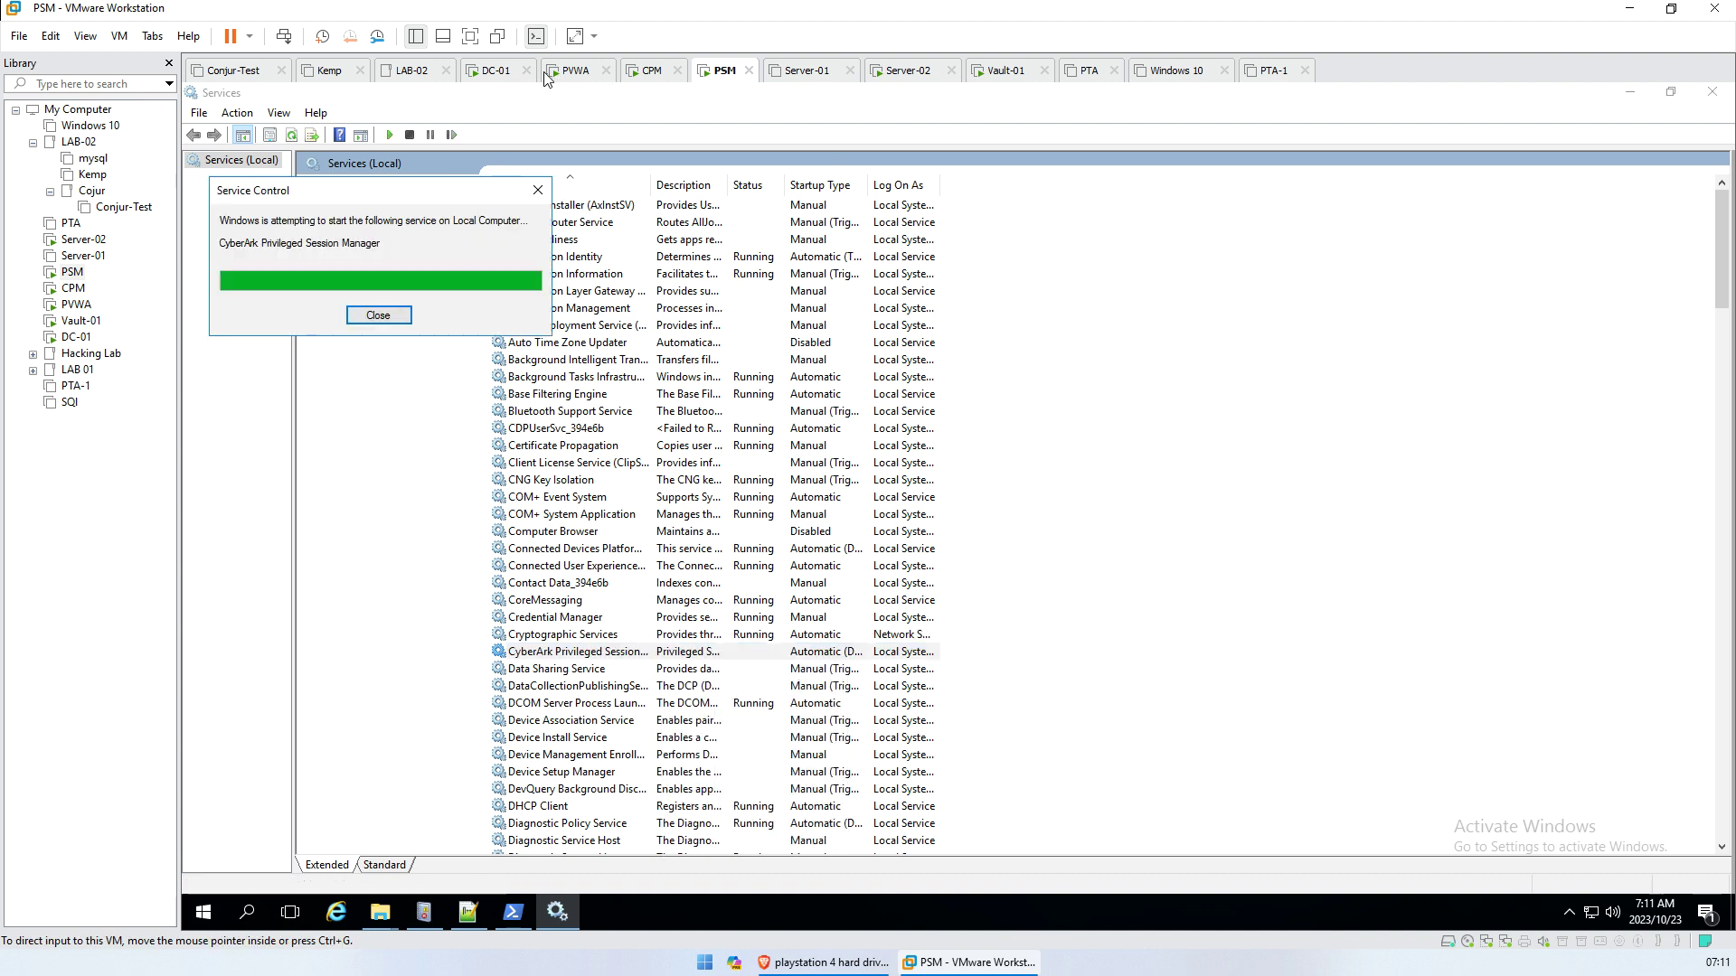
left_click(576, 73)
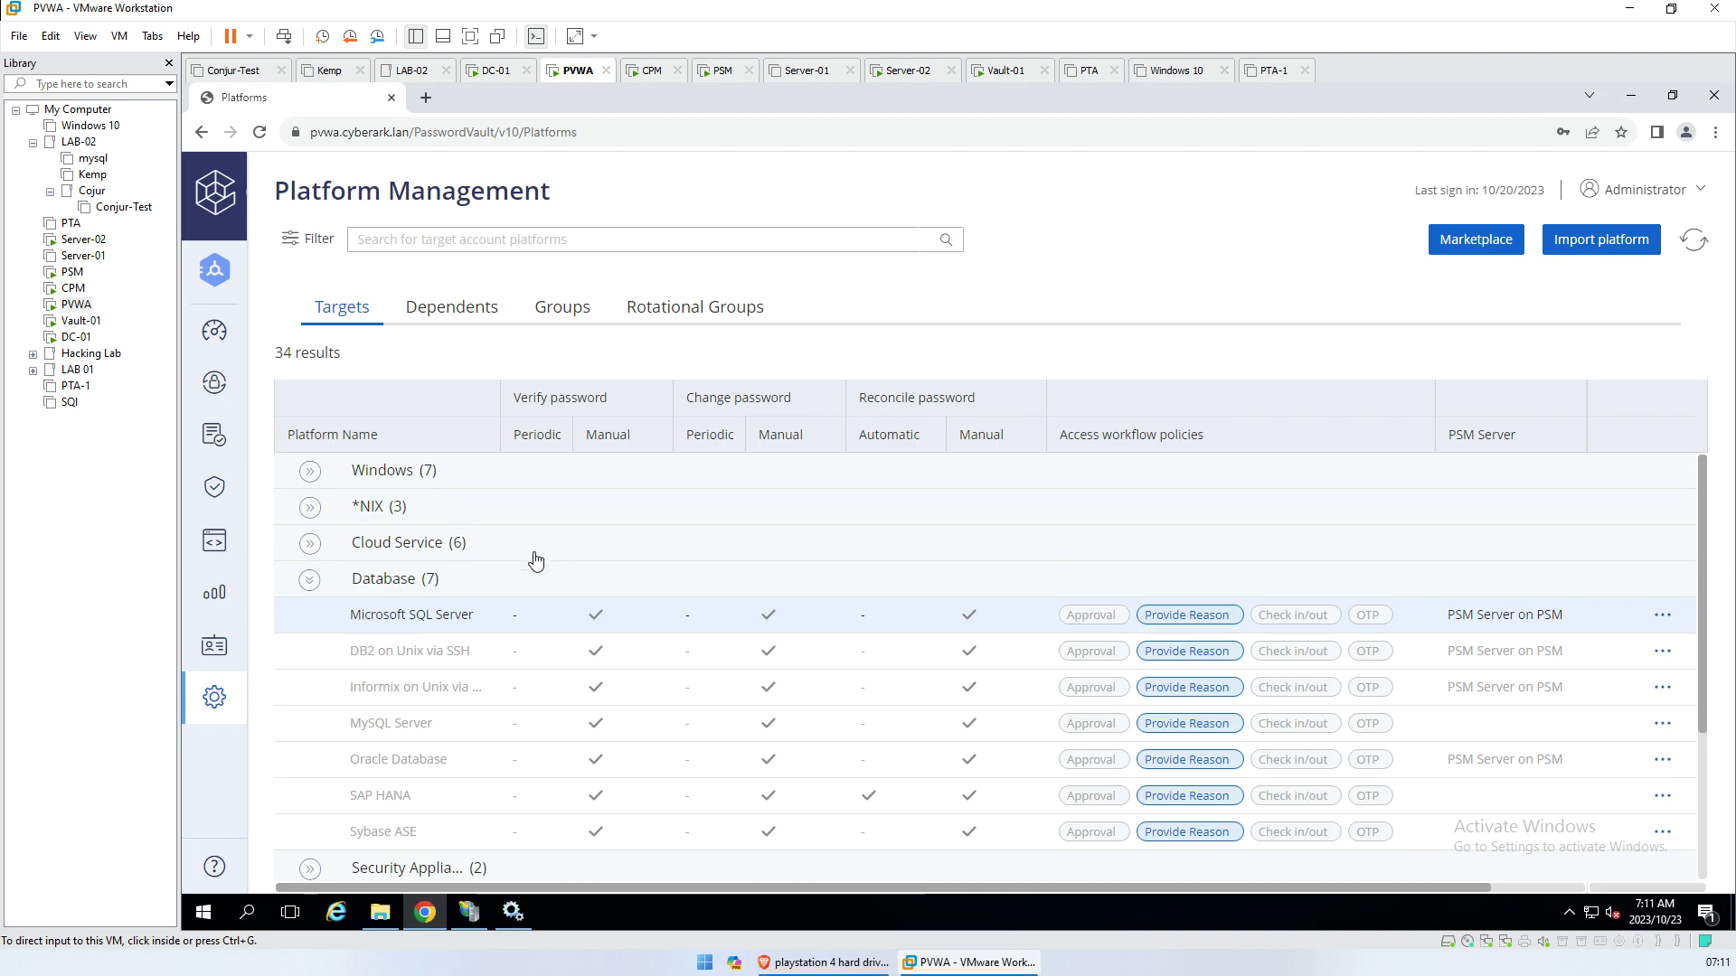
left_click(215, 383)
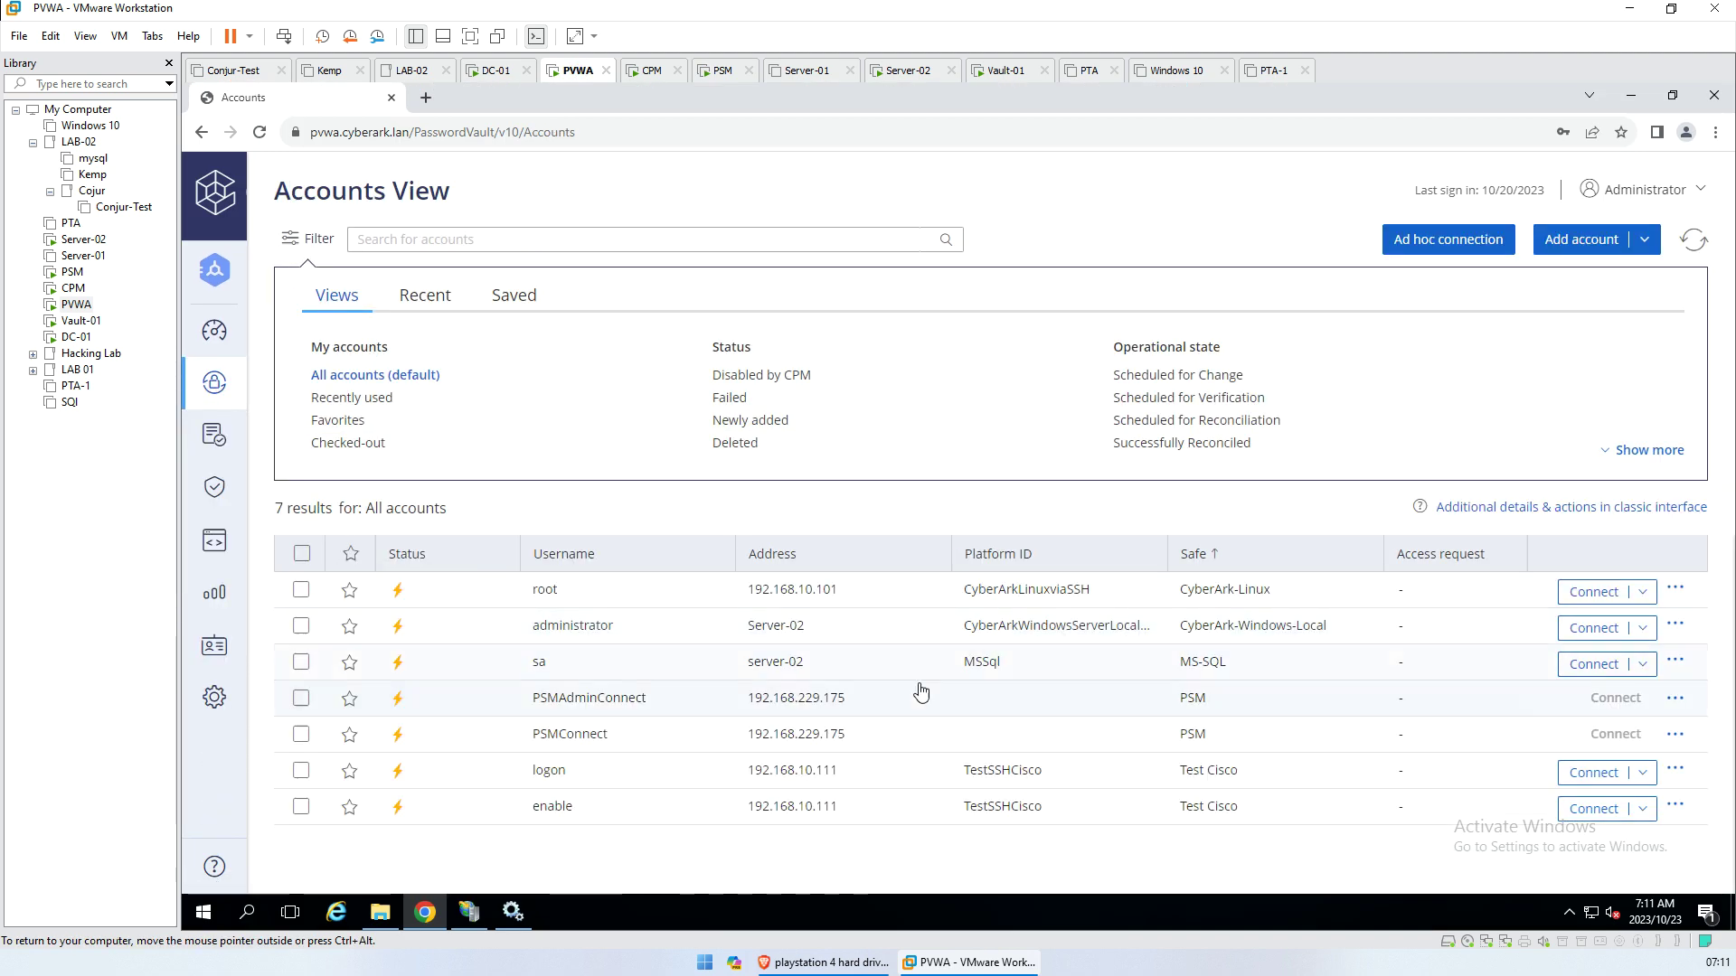
left_click(1642, 664)
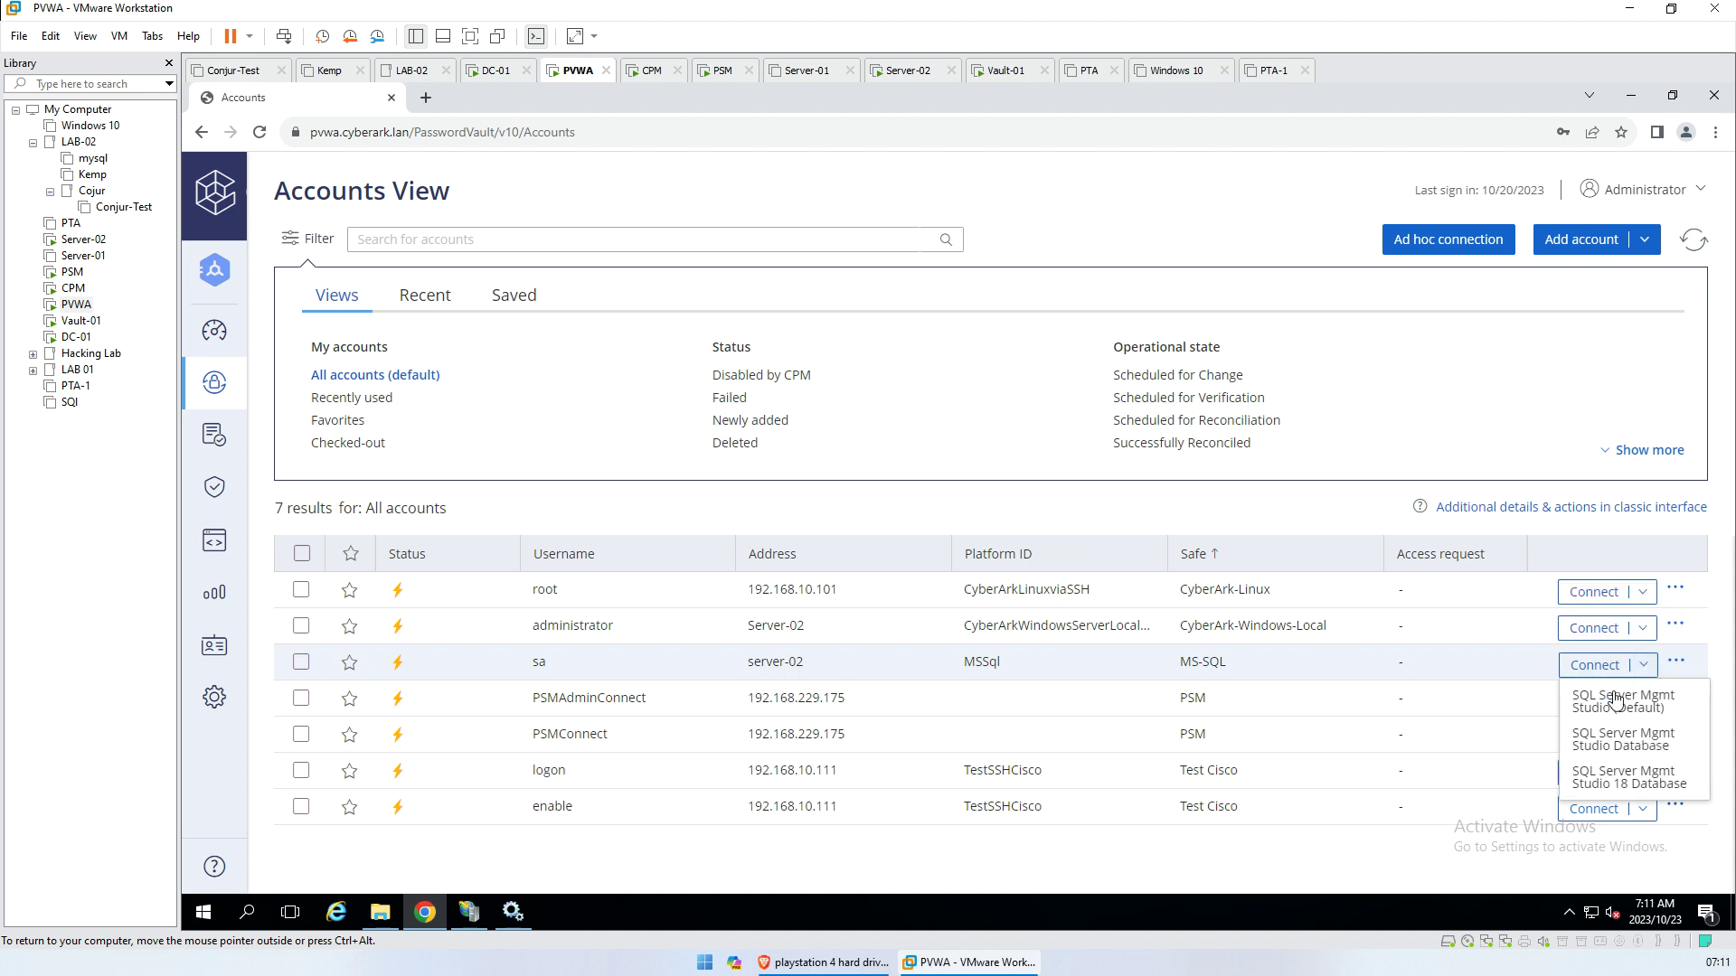
left_click(1633, 783)
left_click(946, 518)
type("a")
left_click(1116, 609)
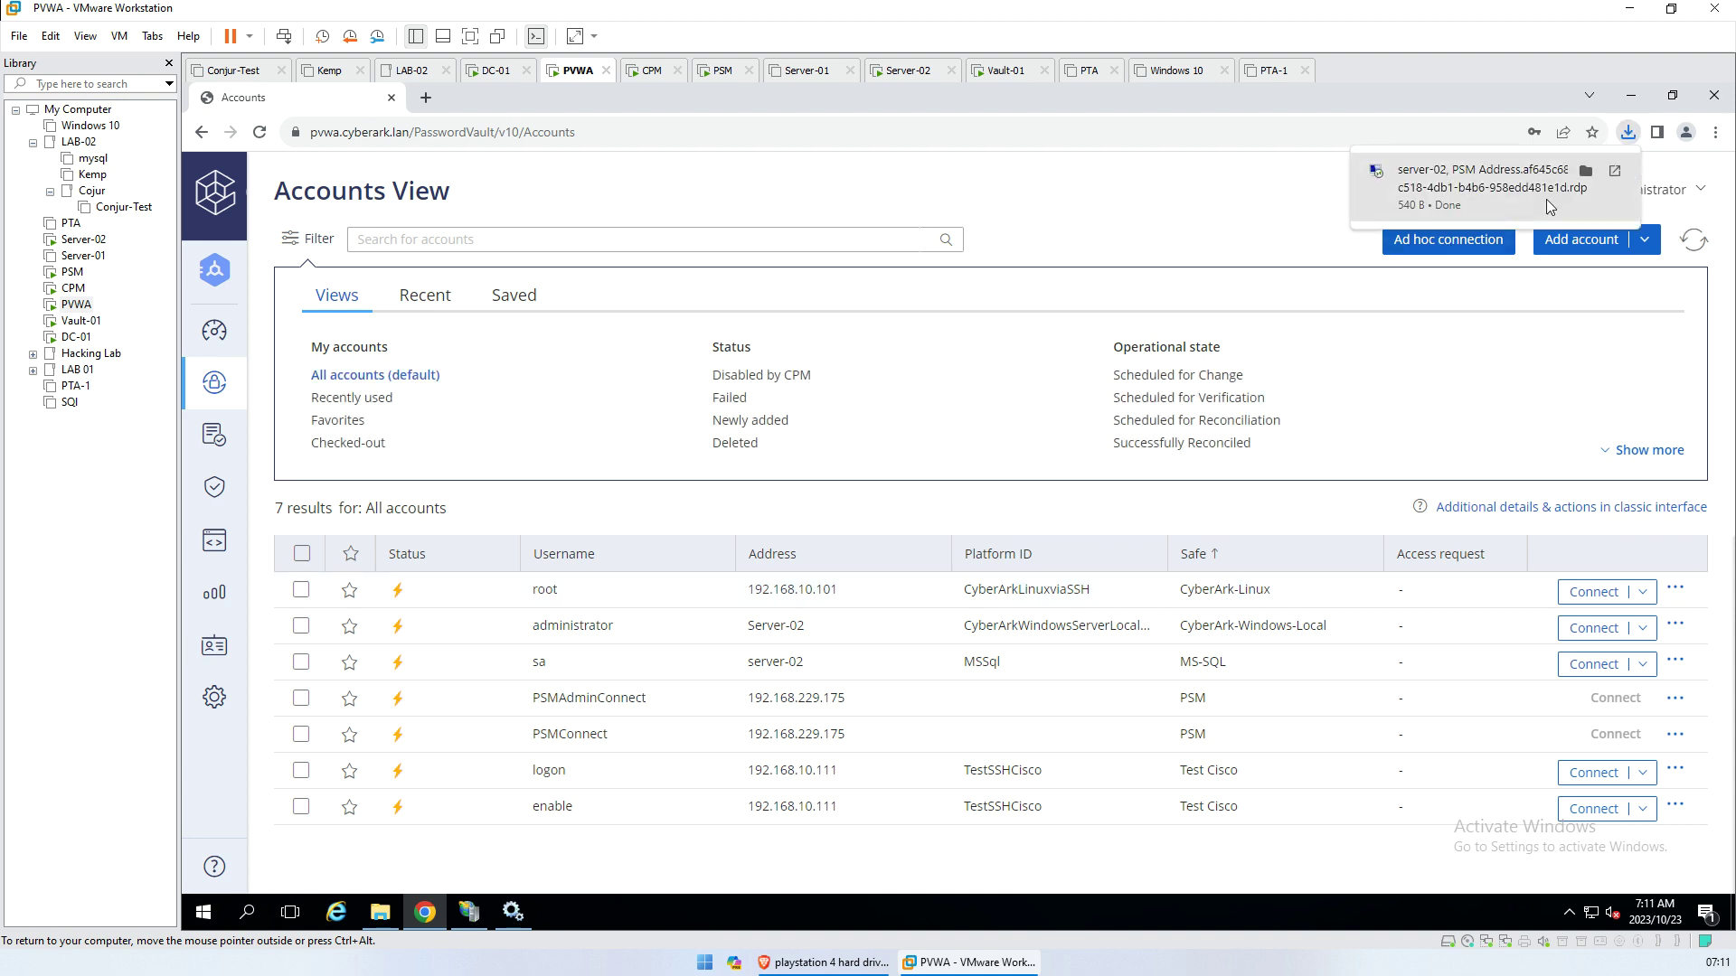
Open the downloaded RDP file to launch the server-02 session through PSM, and dismiss the recording notification
left_click(1532, 183)
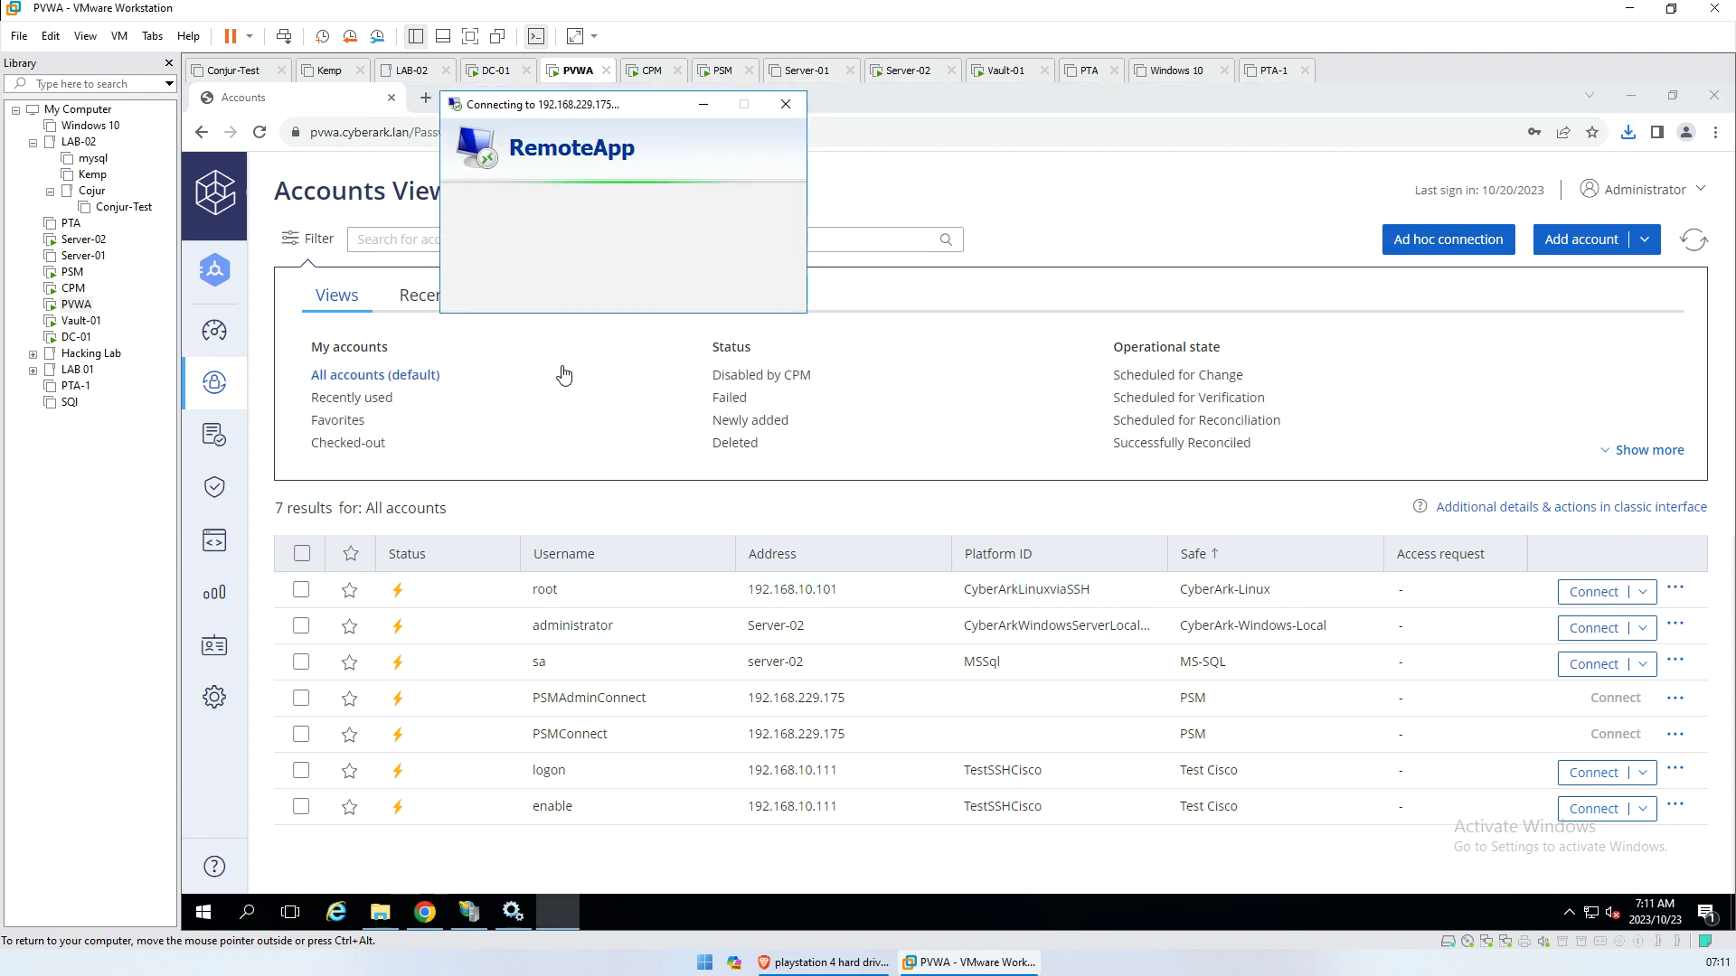
left_click(484, 293)
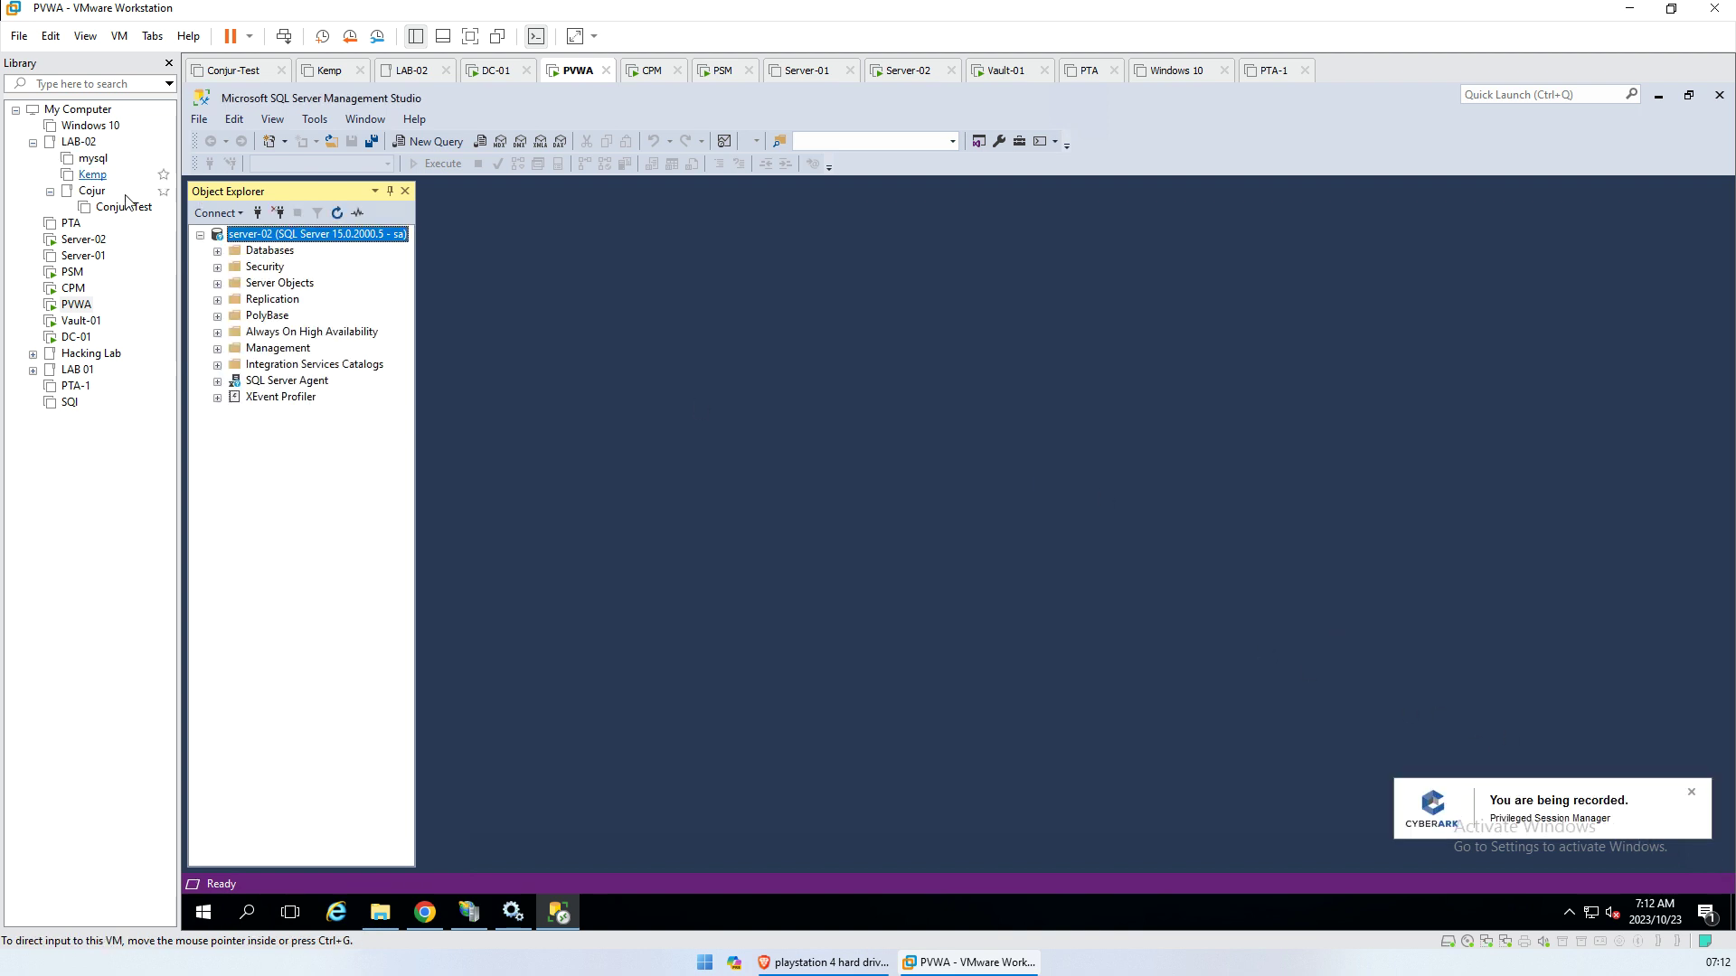
left_click(1691, 794)
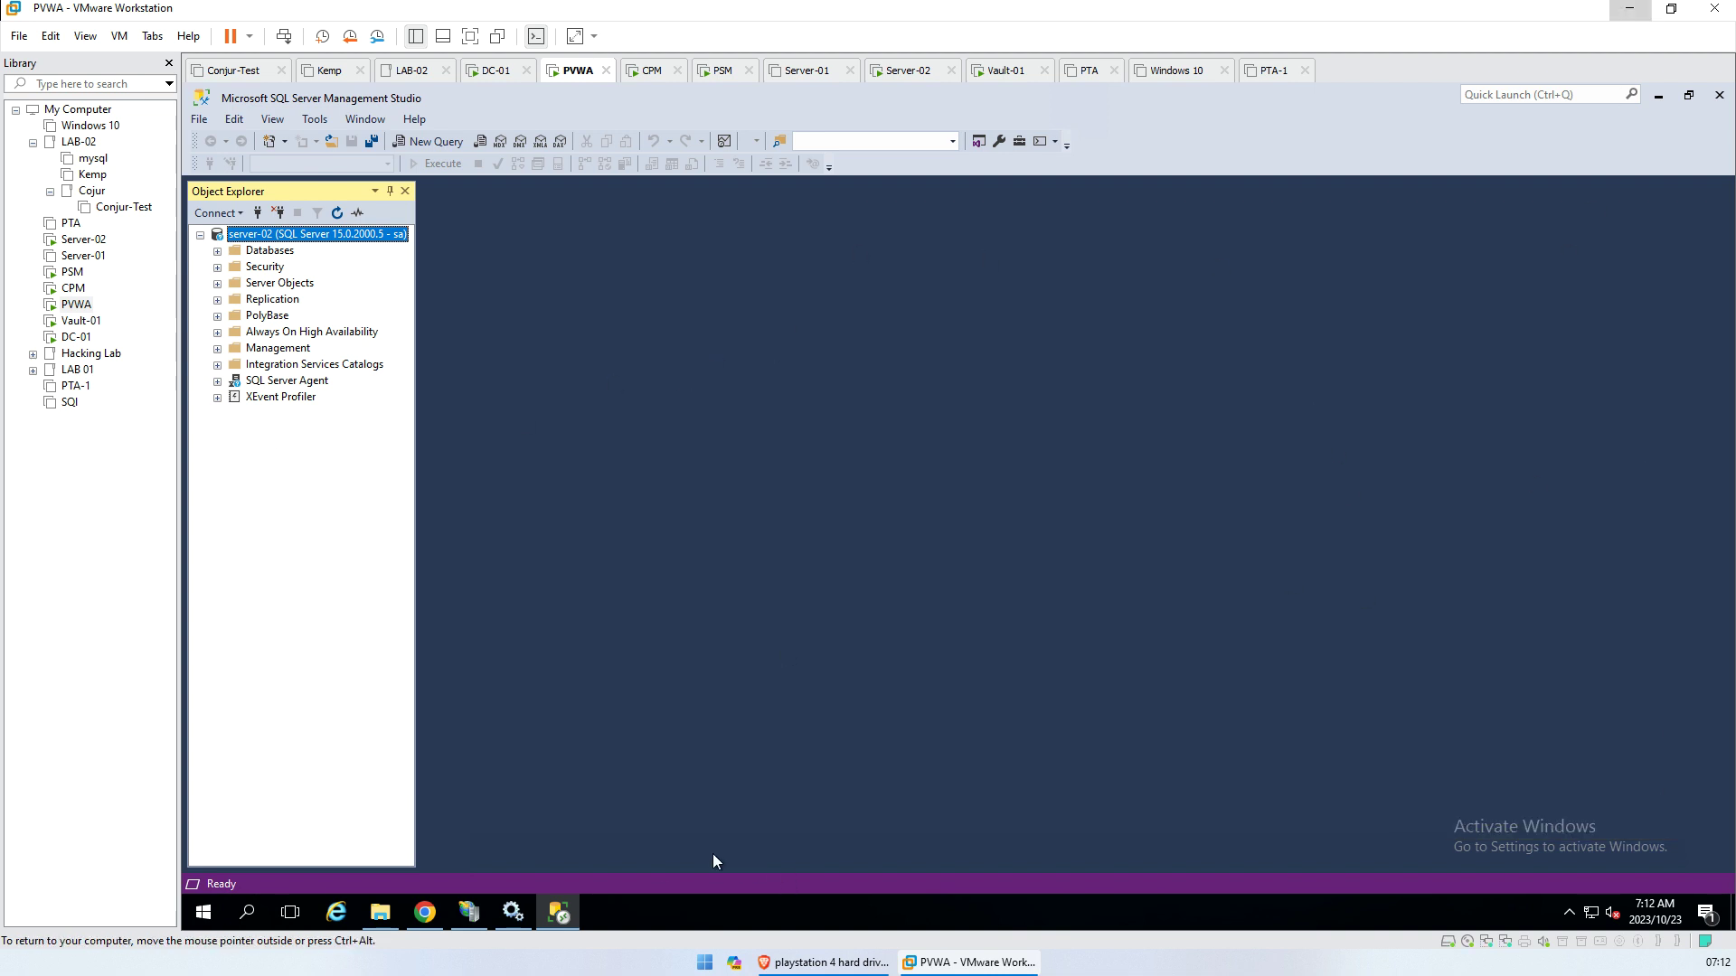
Expand the Databases folder of server-02 in Object Explorer to check access, and close Management Studio
left_click(267, 251)
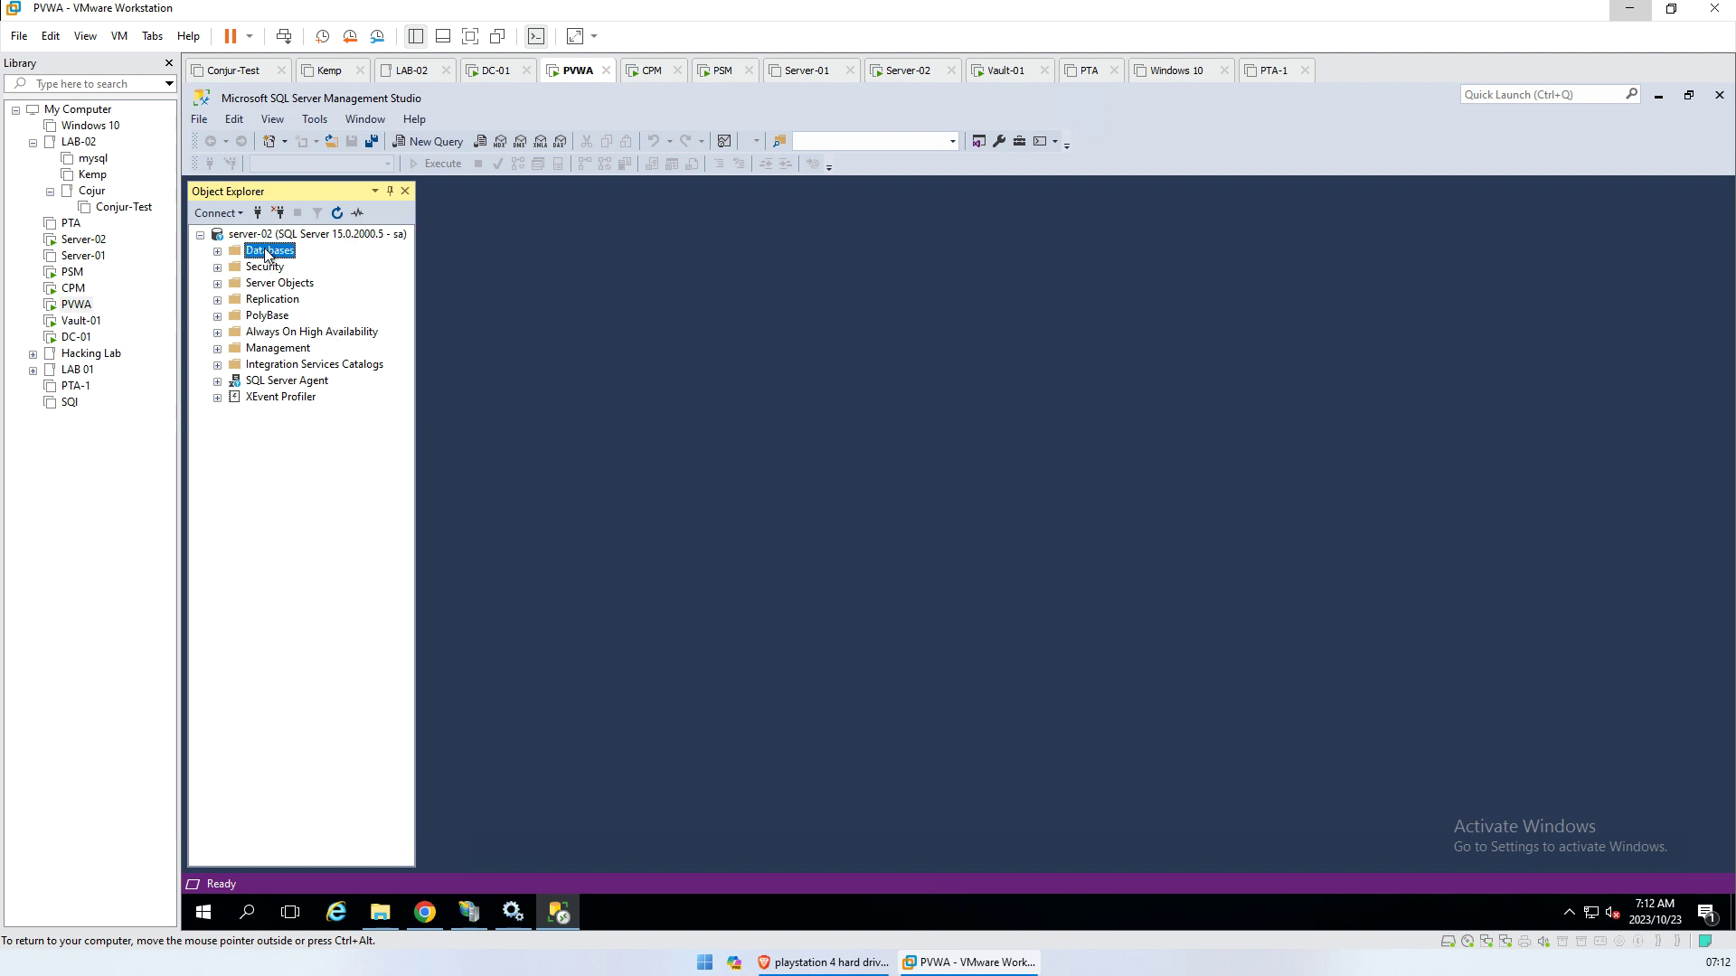
left_click(217, 251)
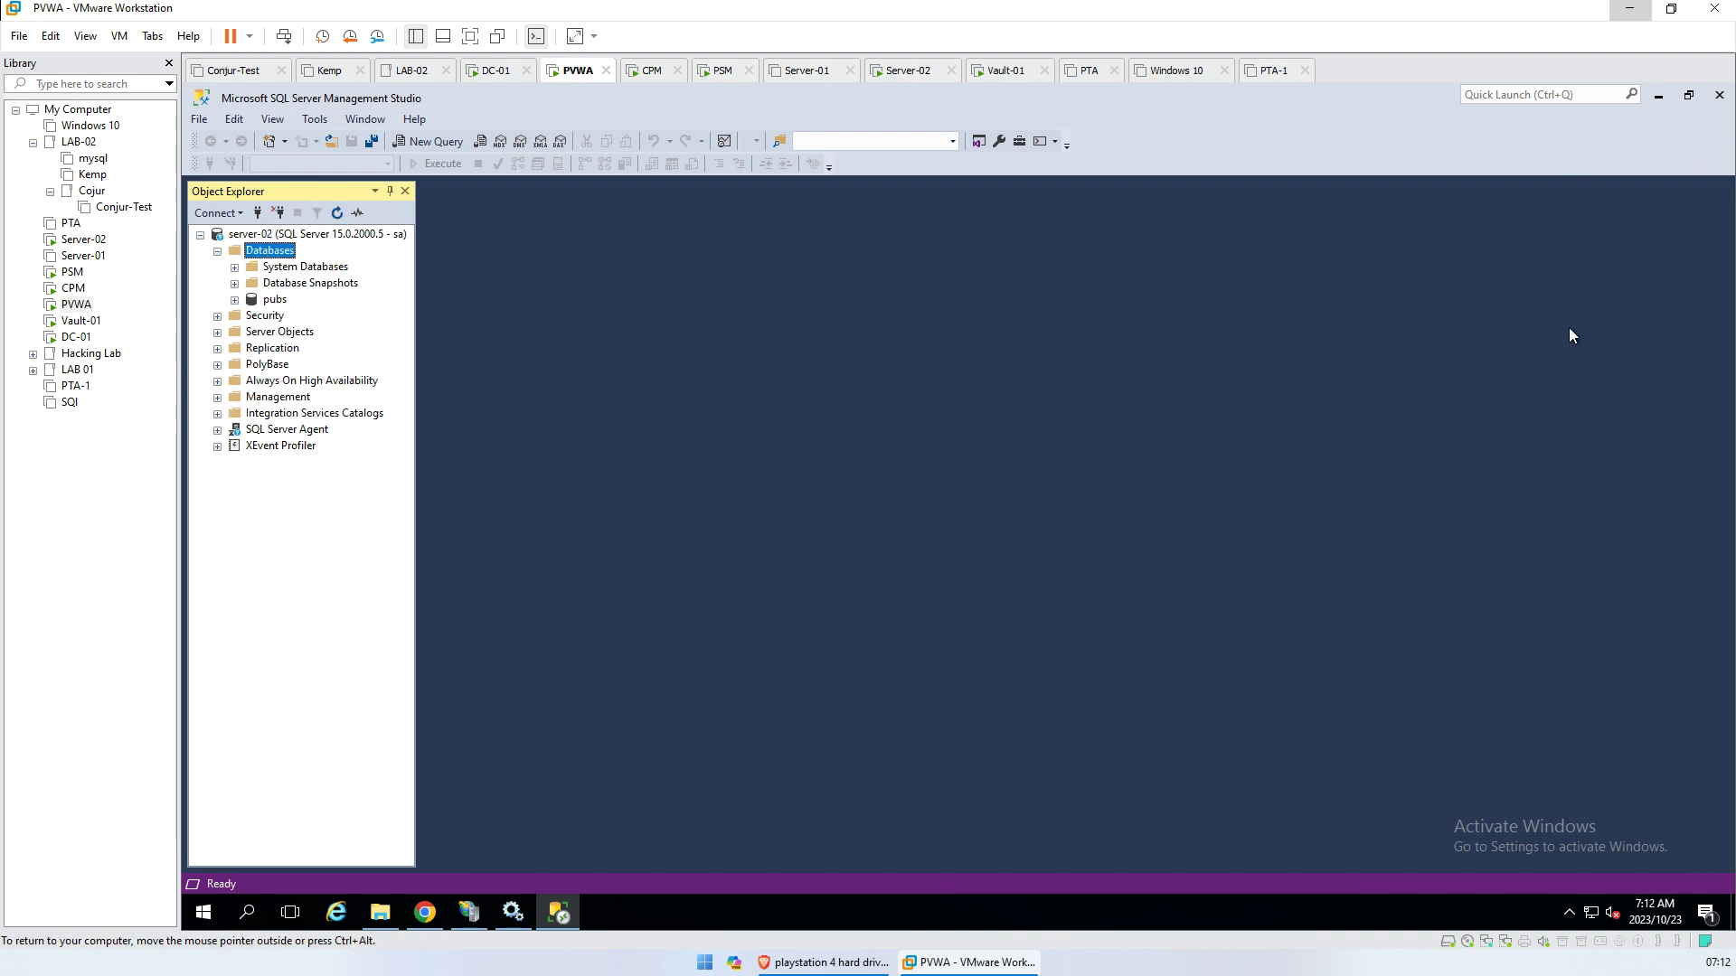
left_click(1718, 95)
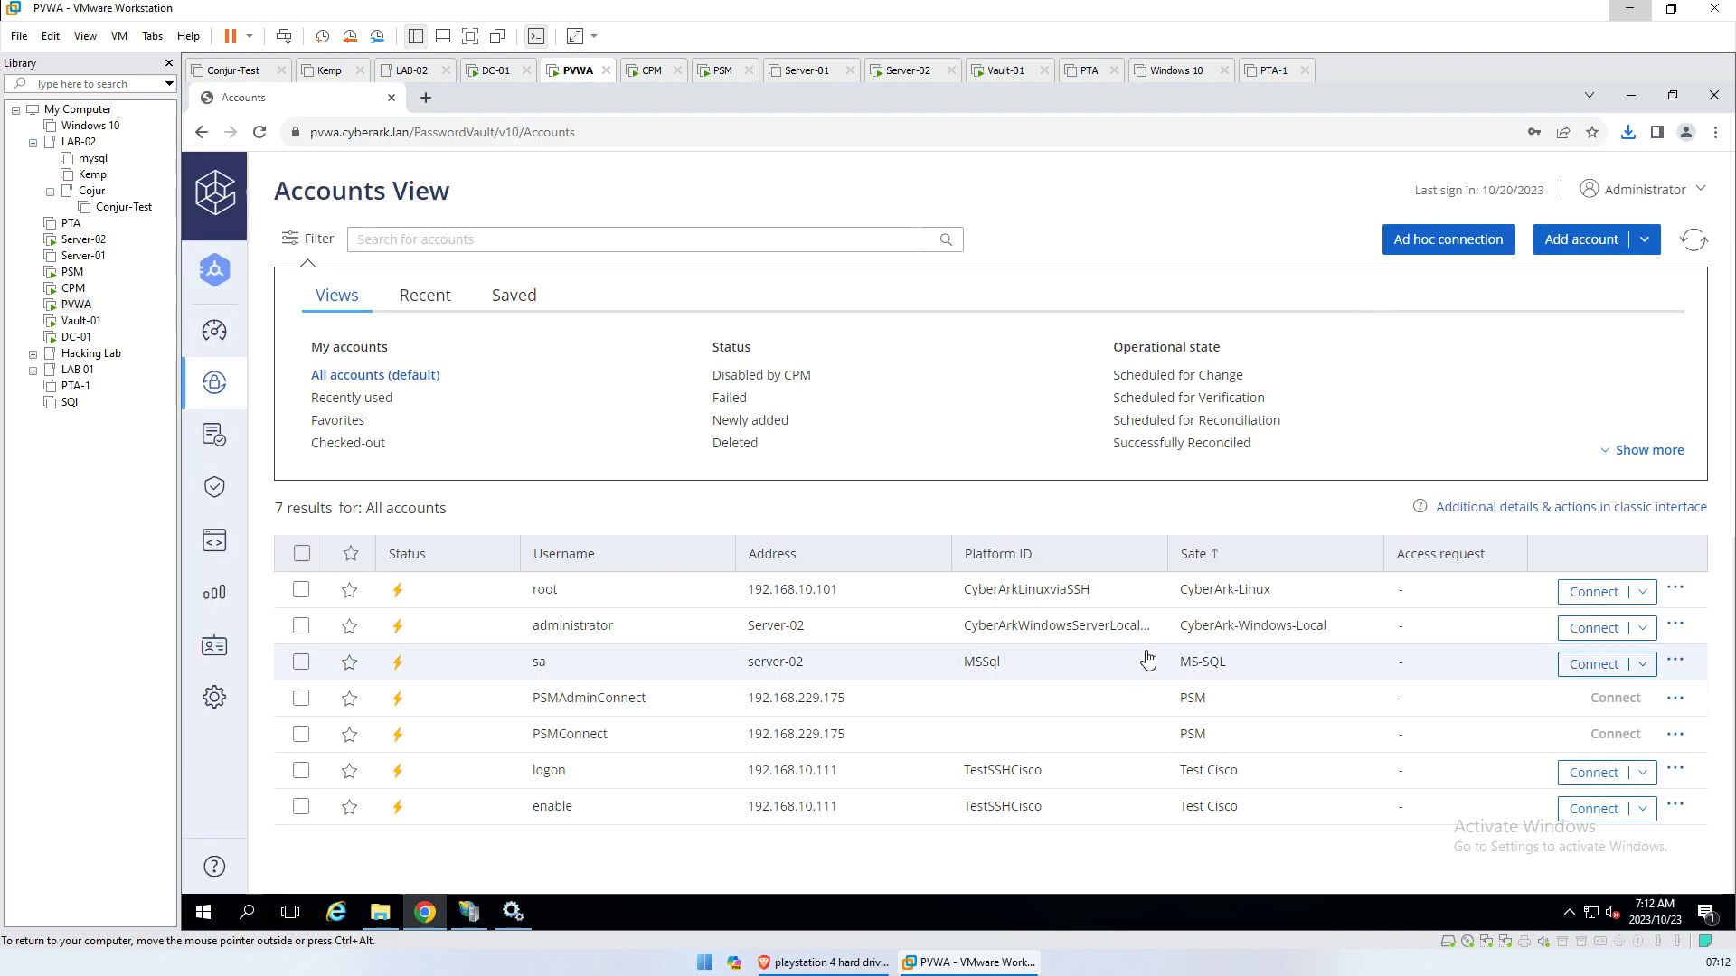